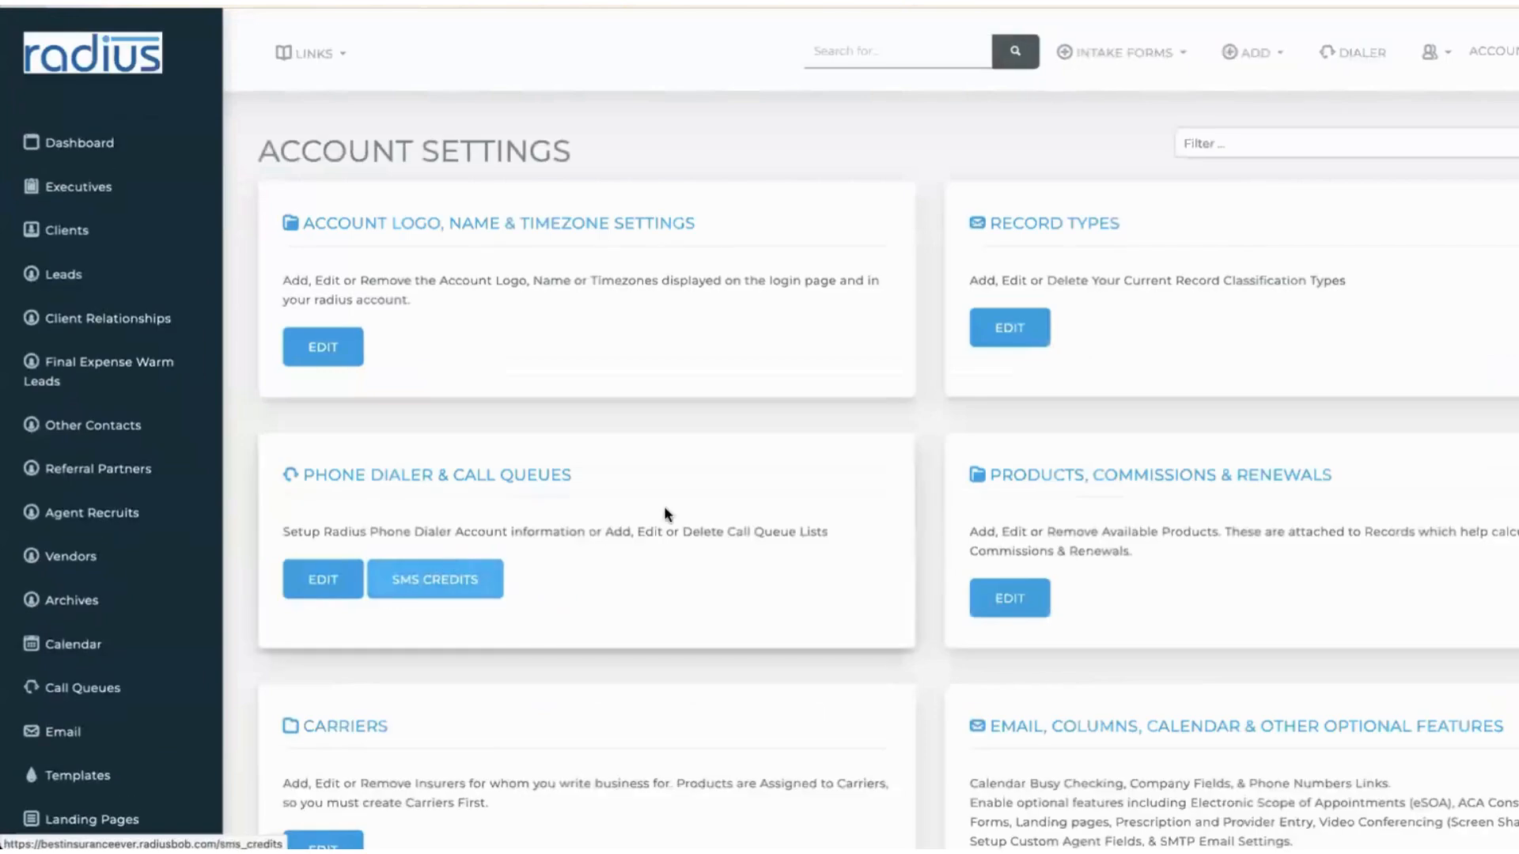
- In the Email, Columns settings, tick Activate SMTP Settings to send through a custom SMTP server
scroll(881, 583, "down", 3)
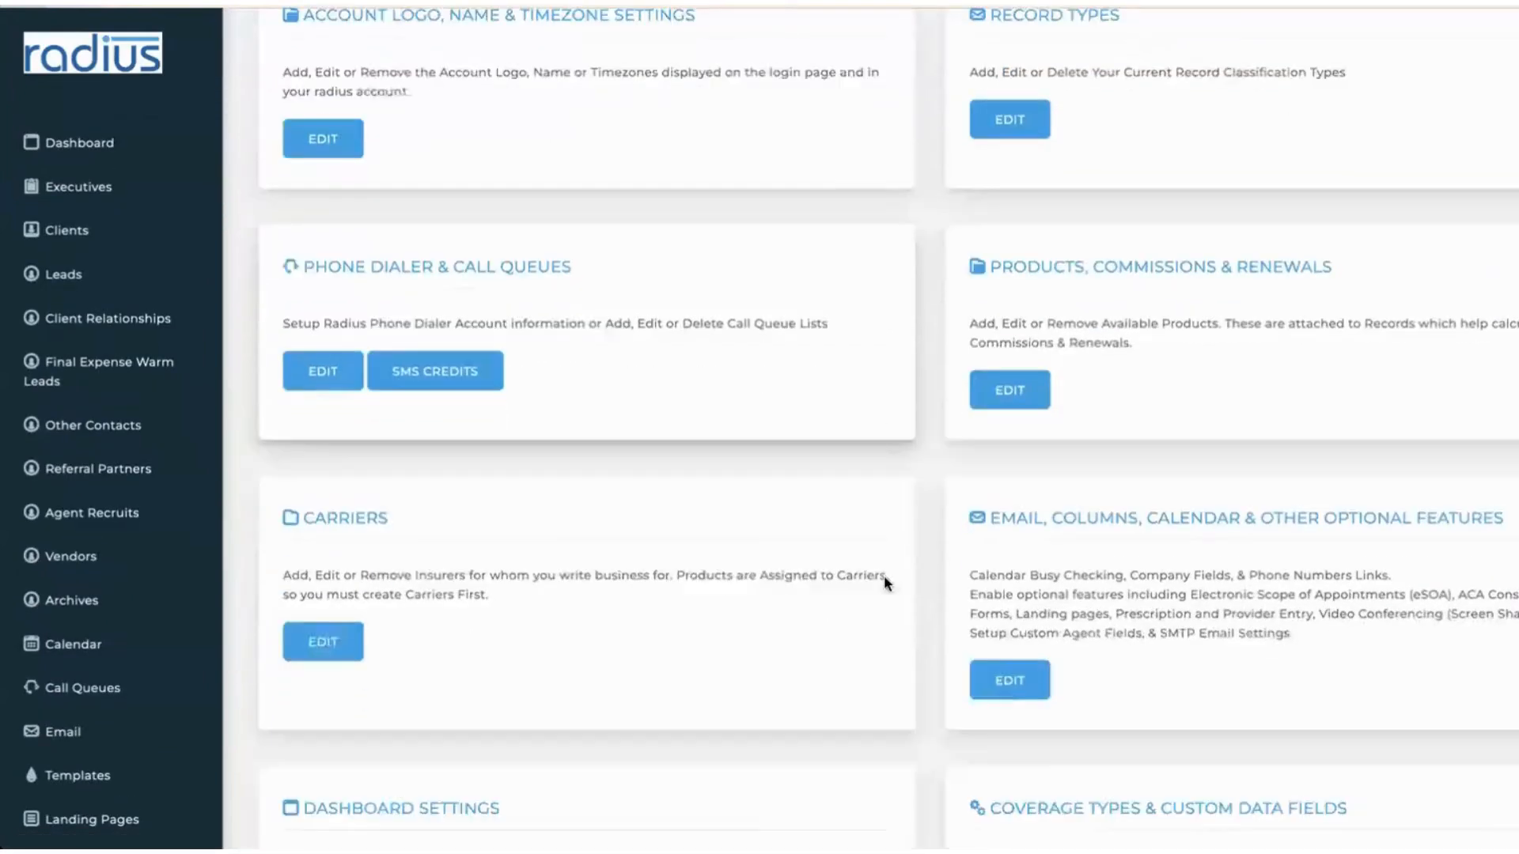
left_click(1008, 653)
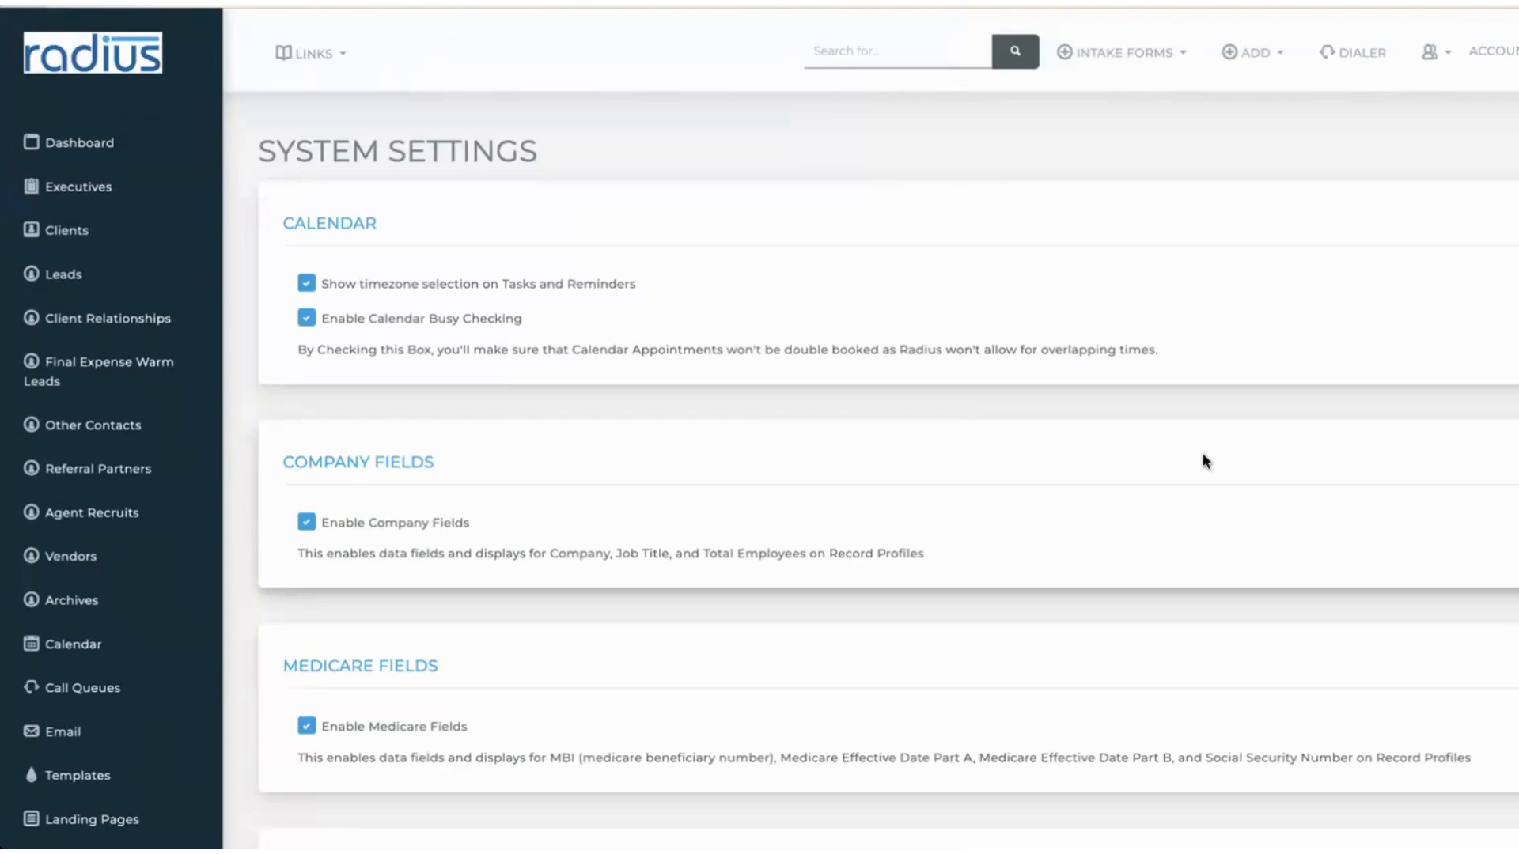
scroll(1204, 457, "down", 7)
scroll(887, 458, "down", 14)
scroll(887, 427, "down", 14)
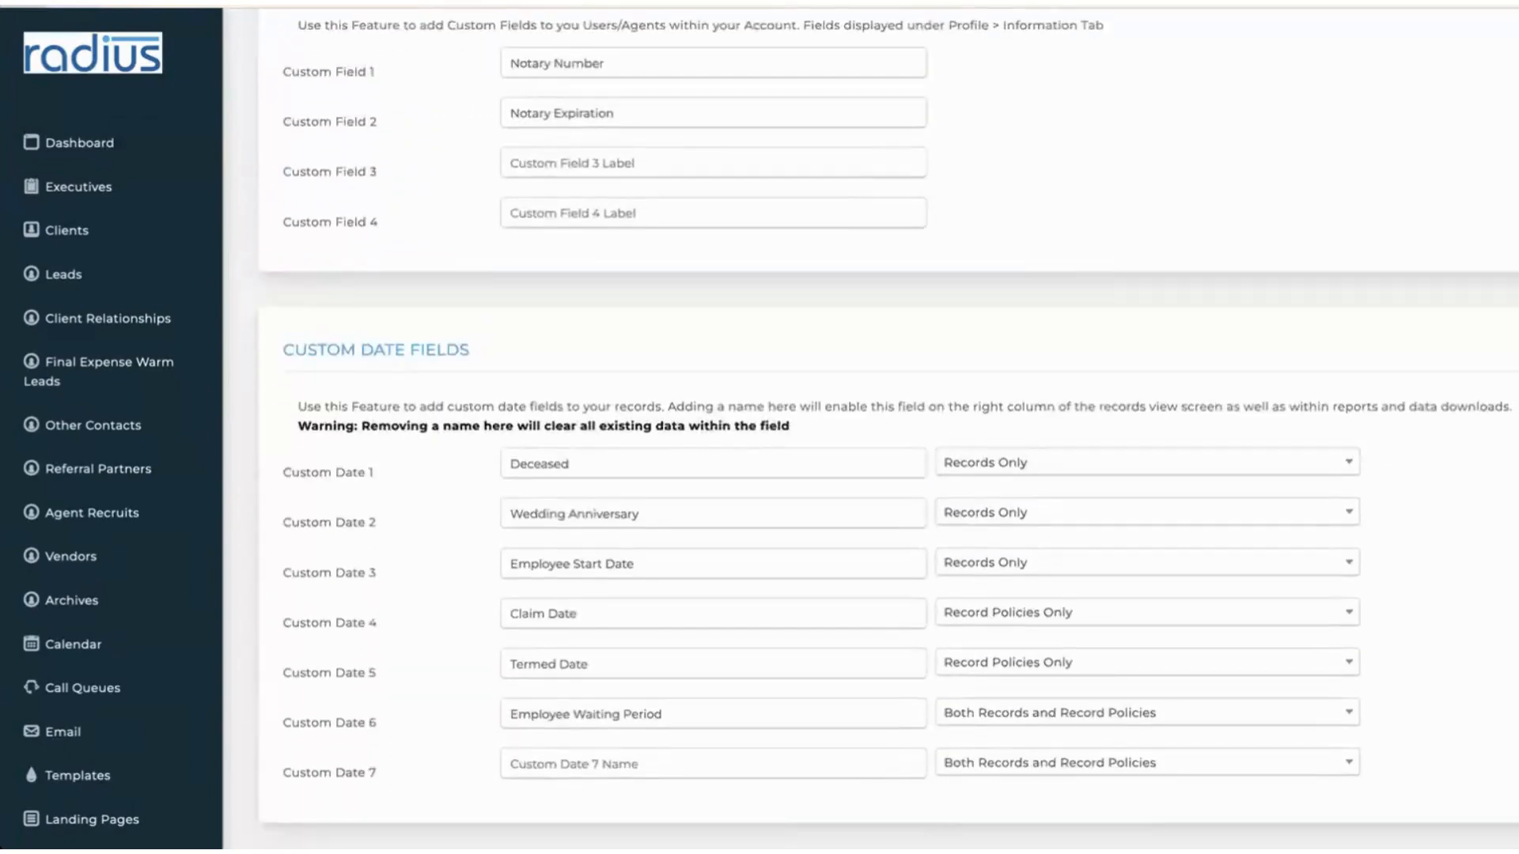
scroll(1174, 453, "down", 8)
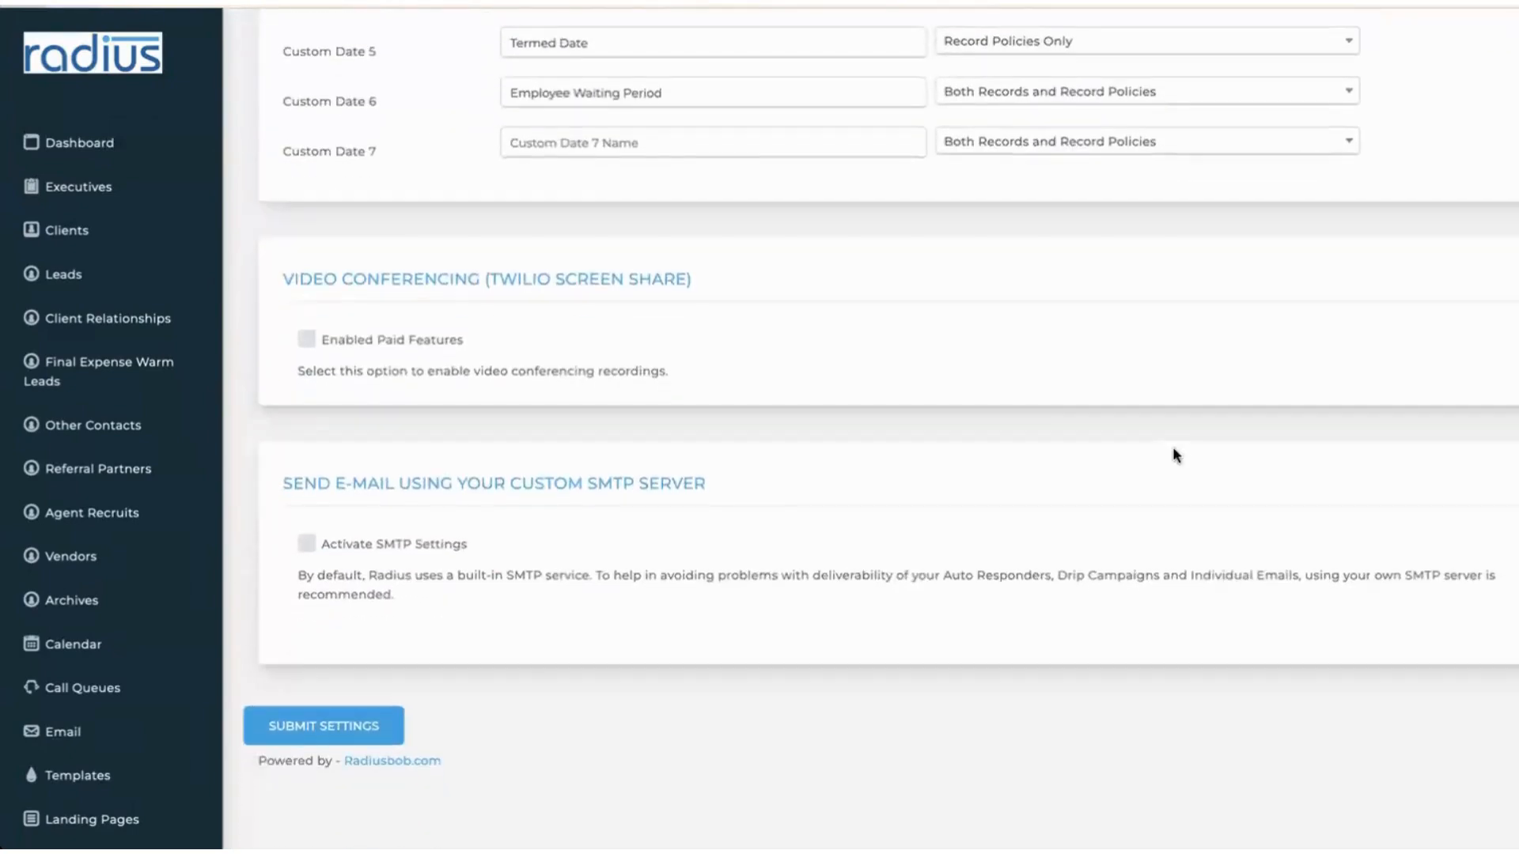
left_click(305, 548)
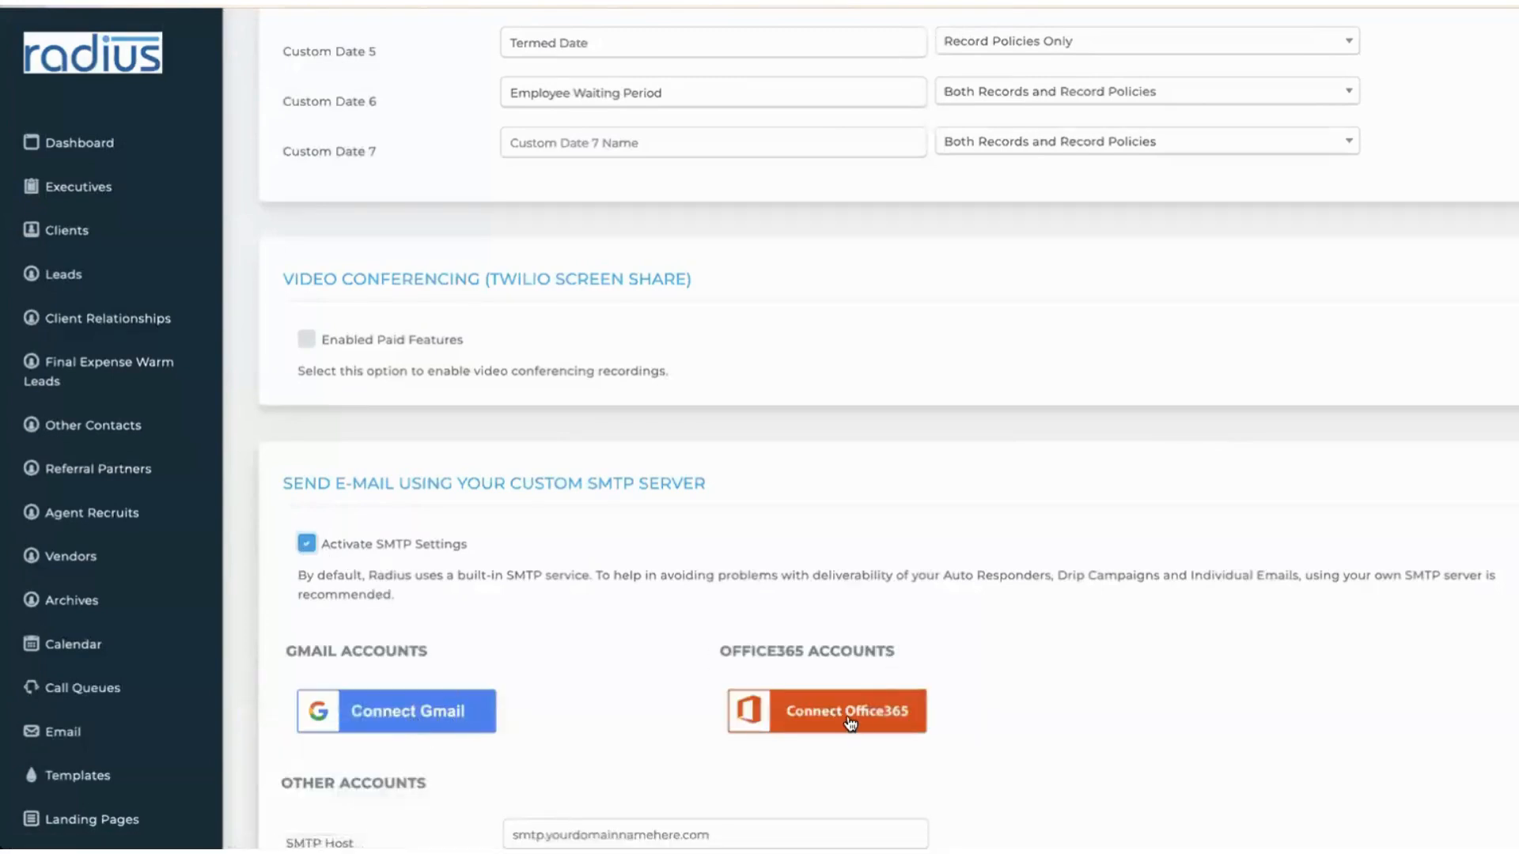
scroll(849, 723, "down", 3)
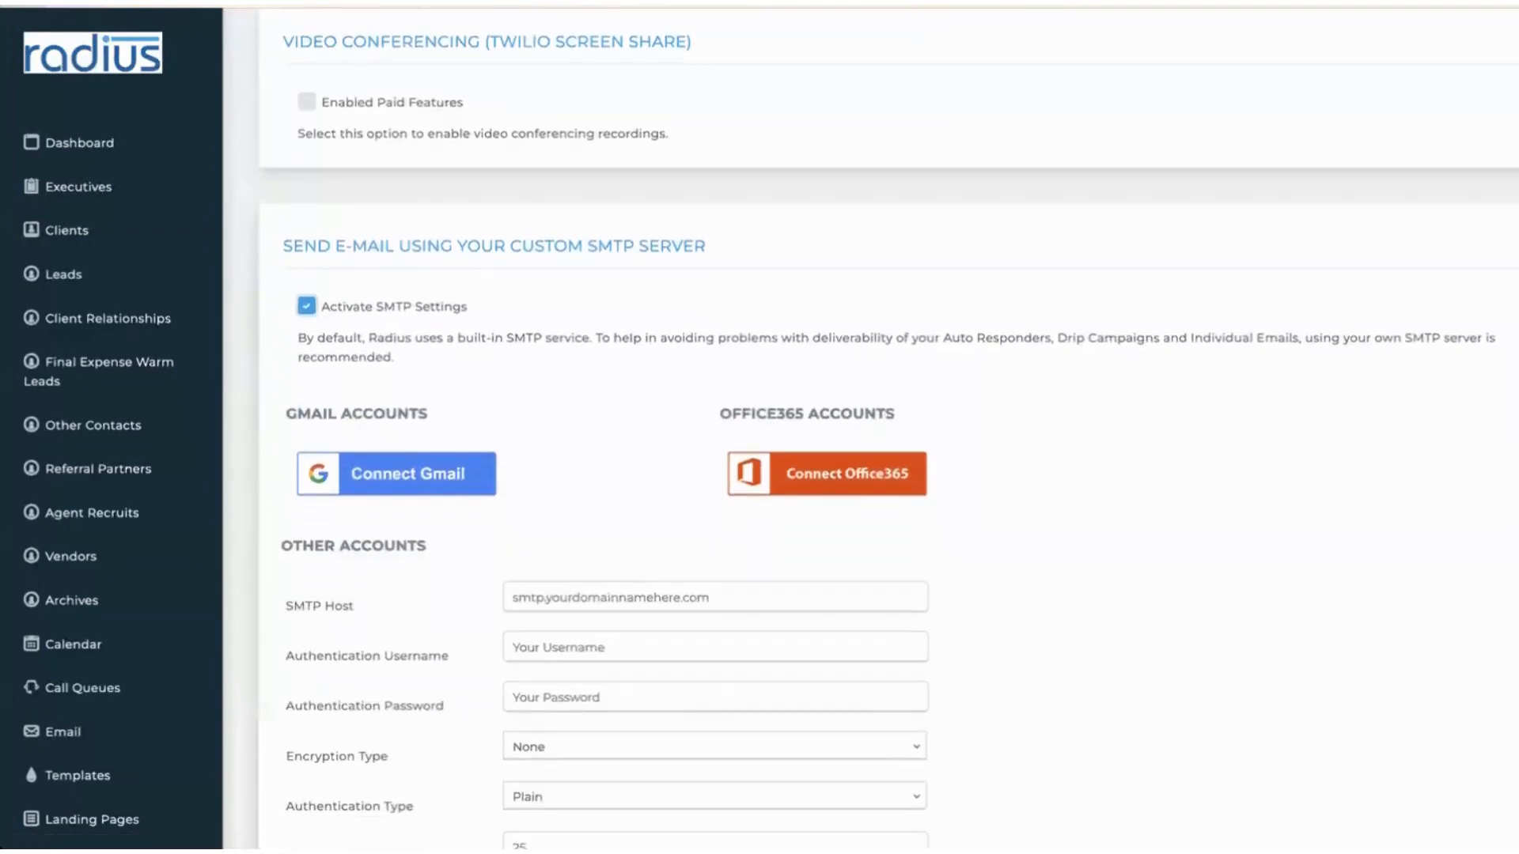
scroll(772, 573, "down", 3)
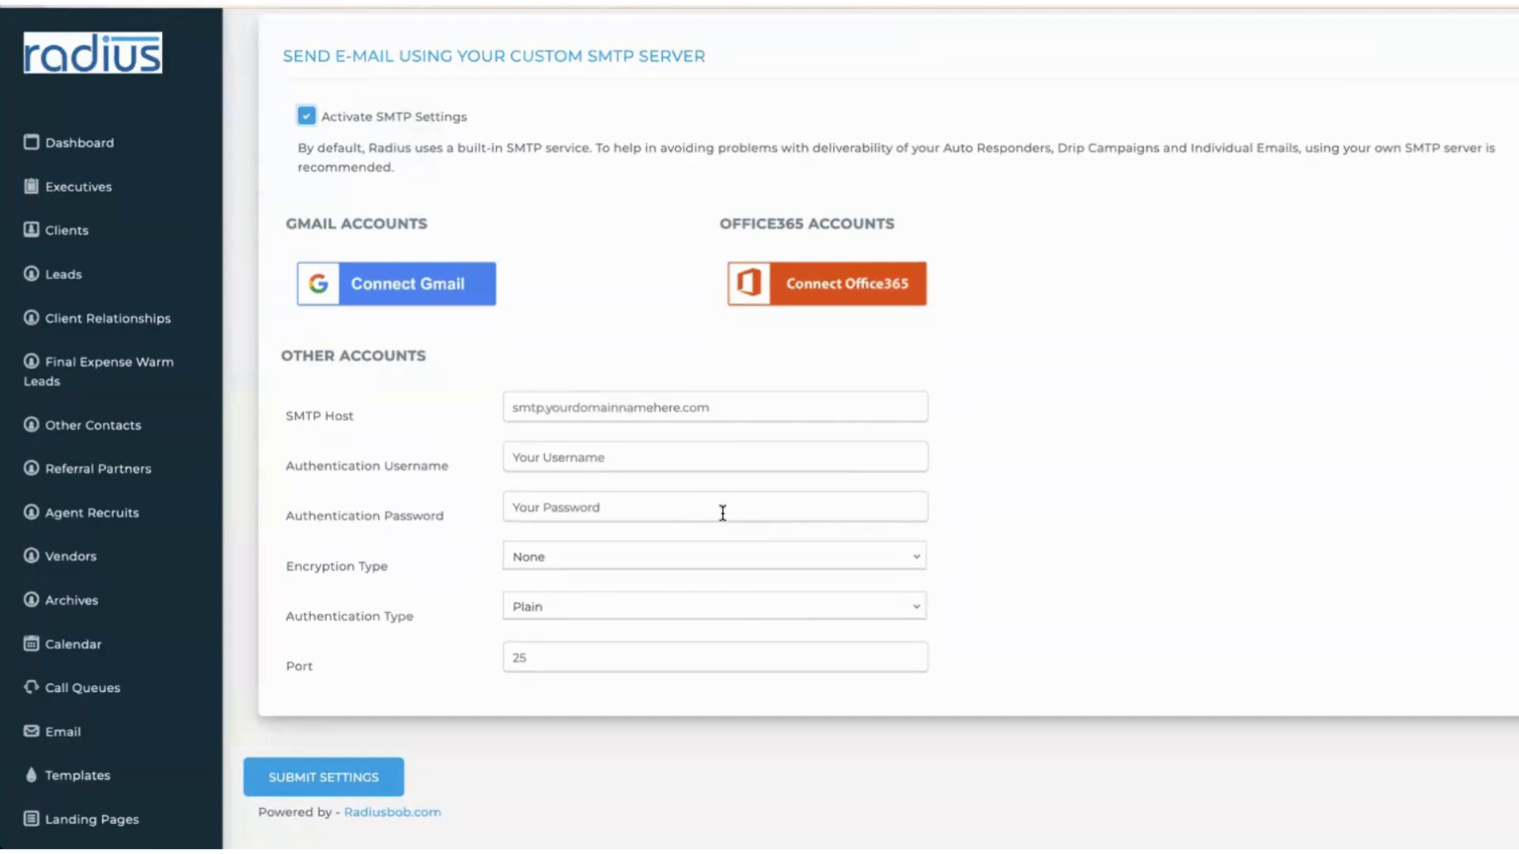
- Connect Gmail: sign in with the saved Google account and password, then allow Radiusbob to send email
left_click(404, 291)
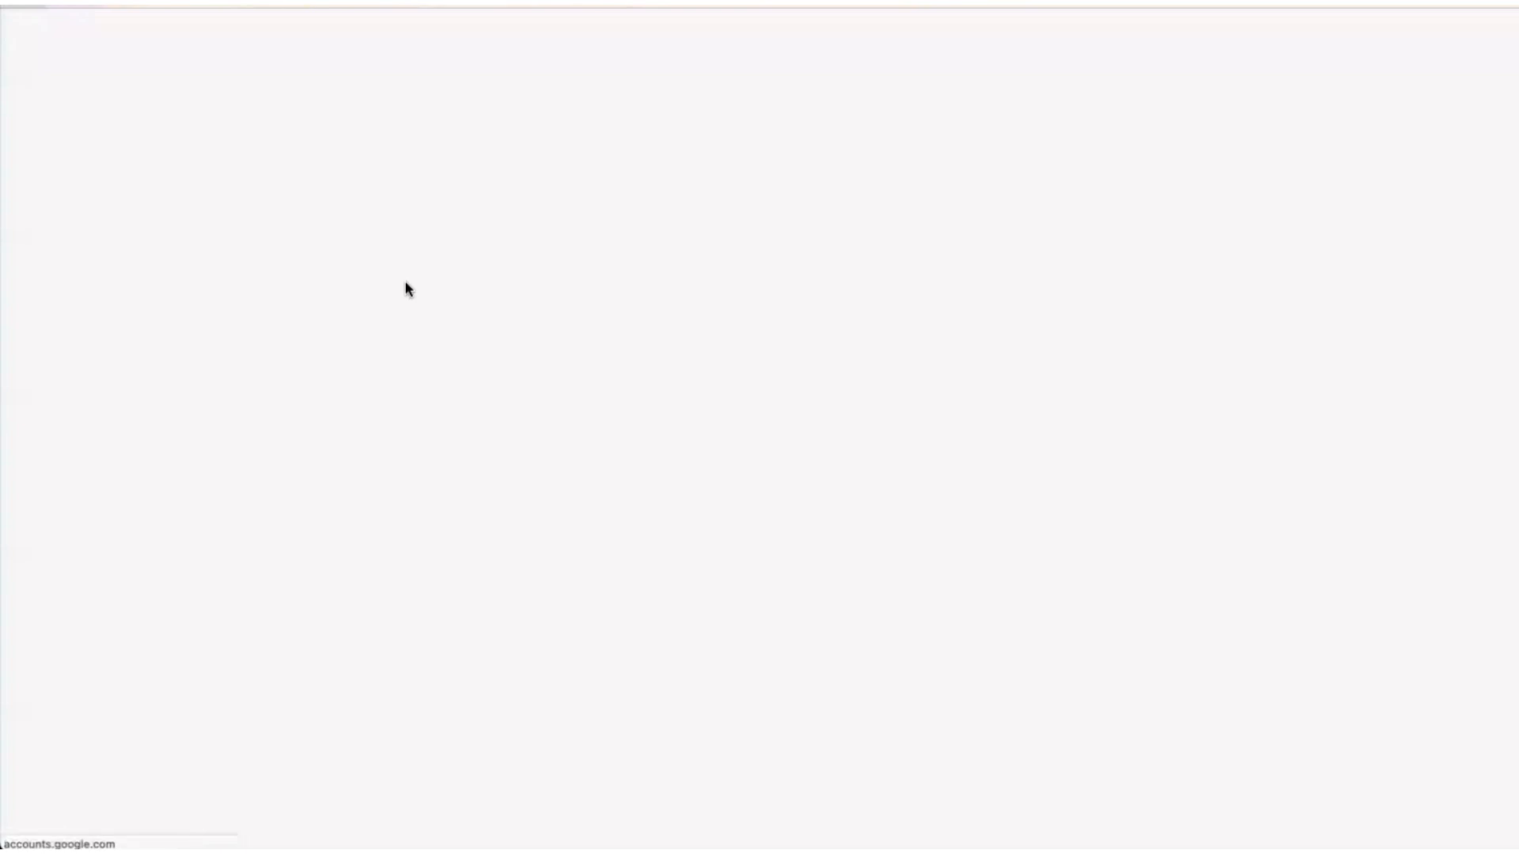
left_click(981, 324)
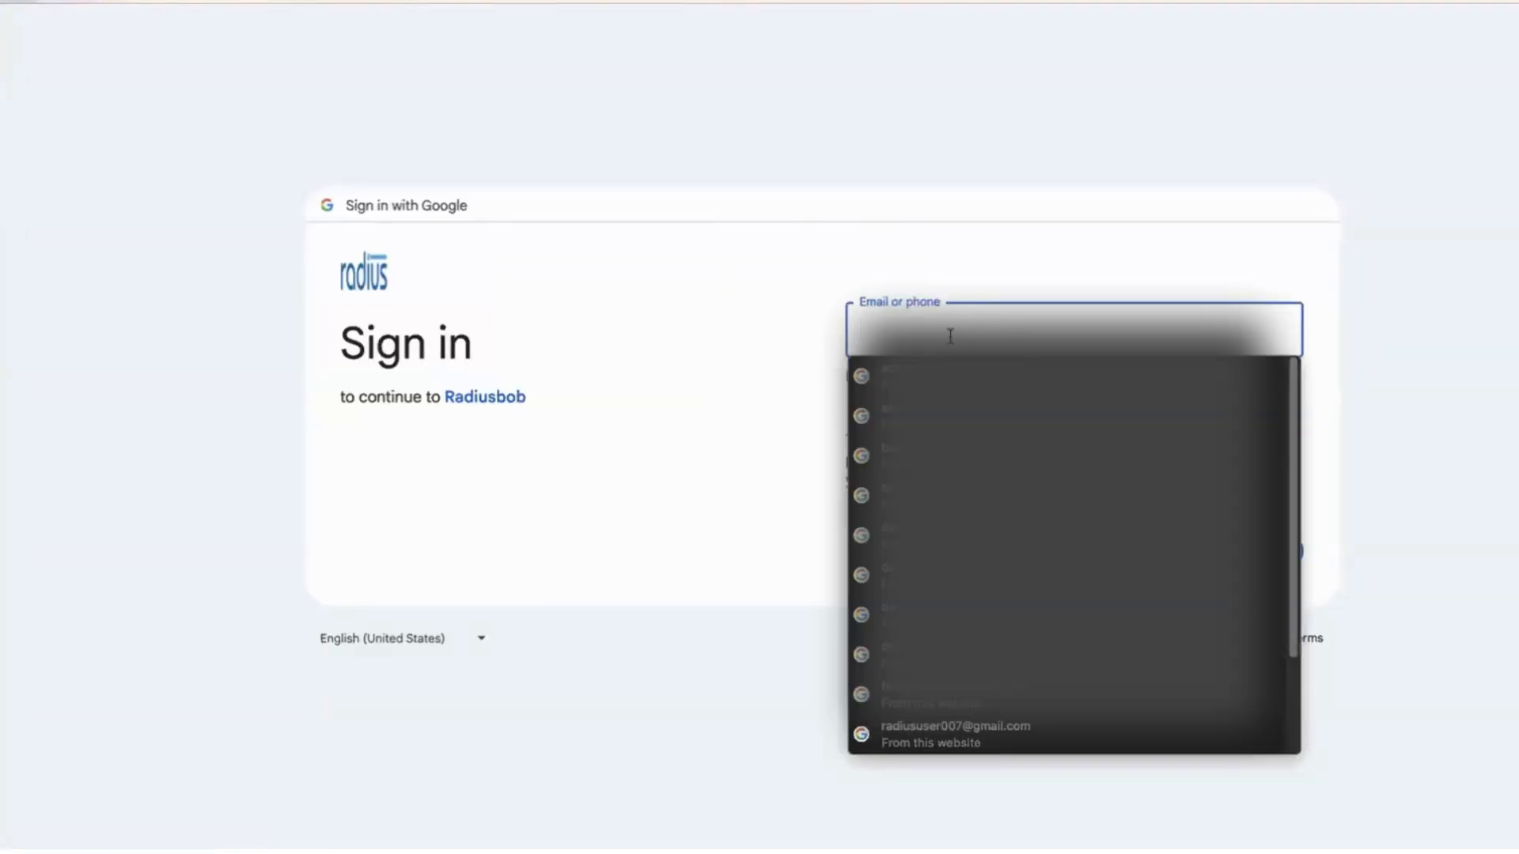
left_click(1010, 733)
left_click(1262, 552)
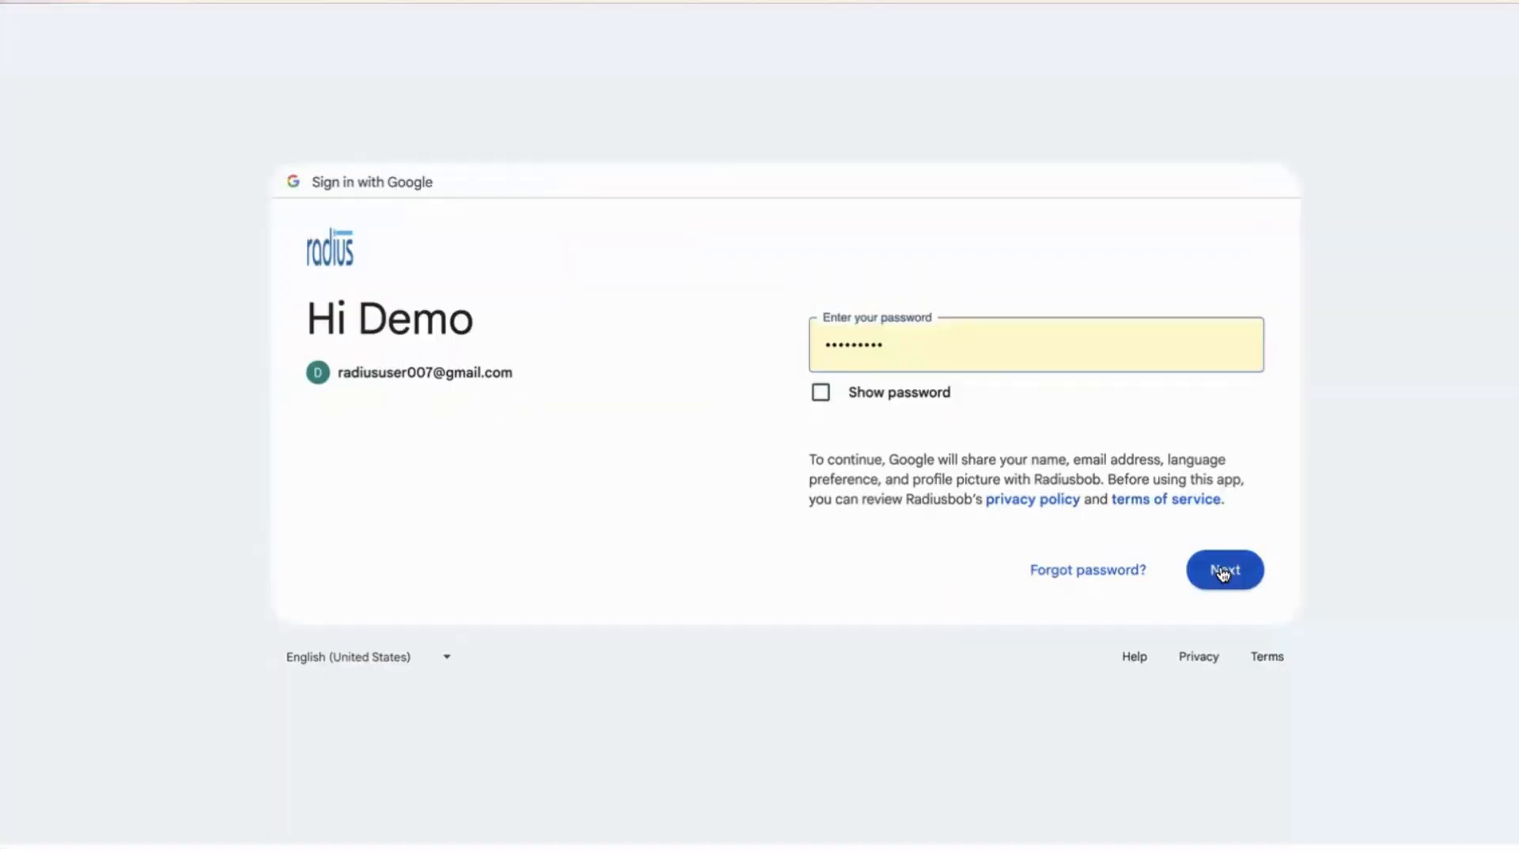
left_click(1223, 570)
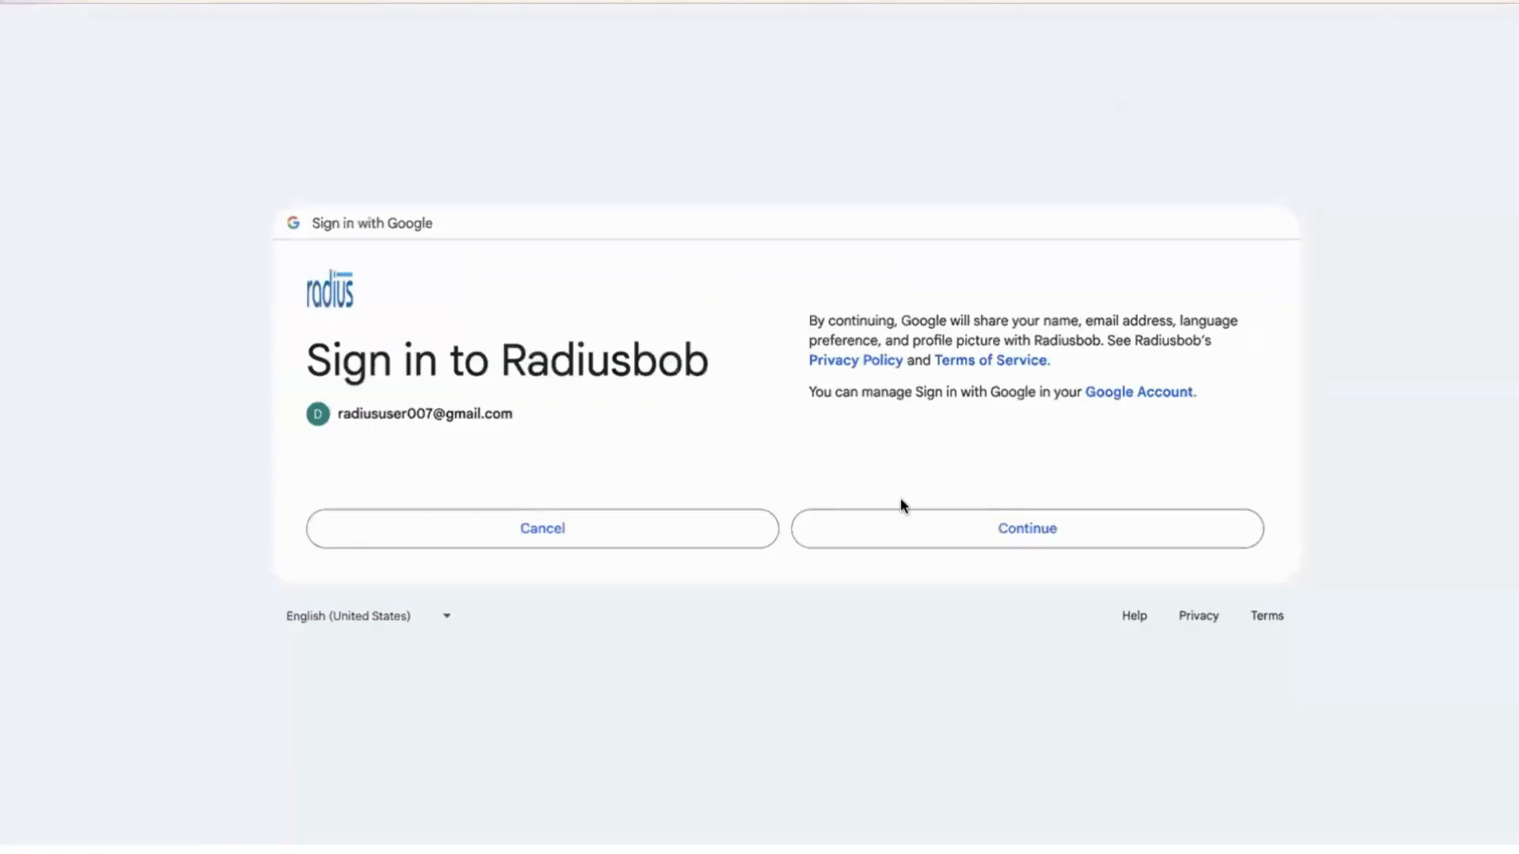
left_click(870, 526)
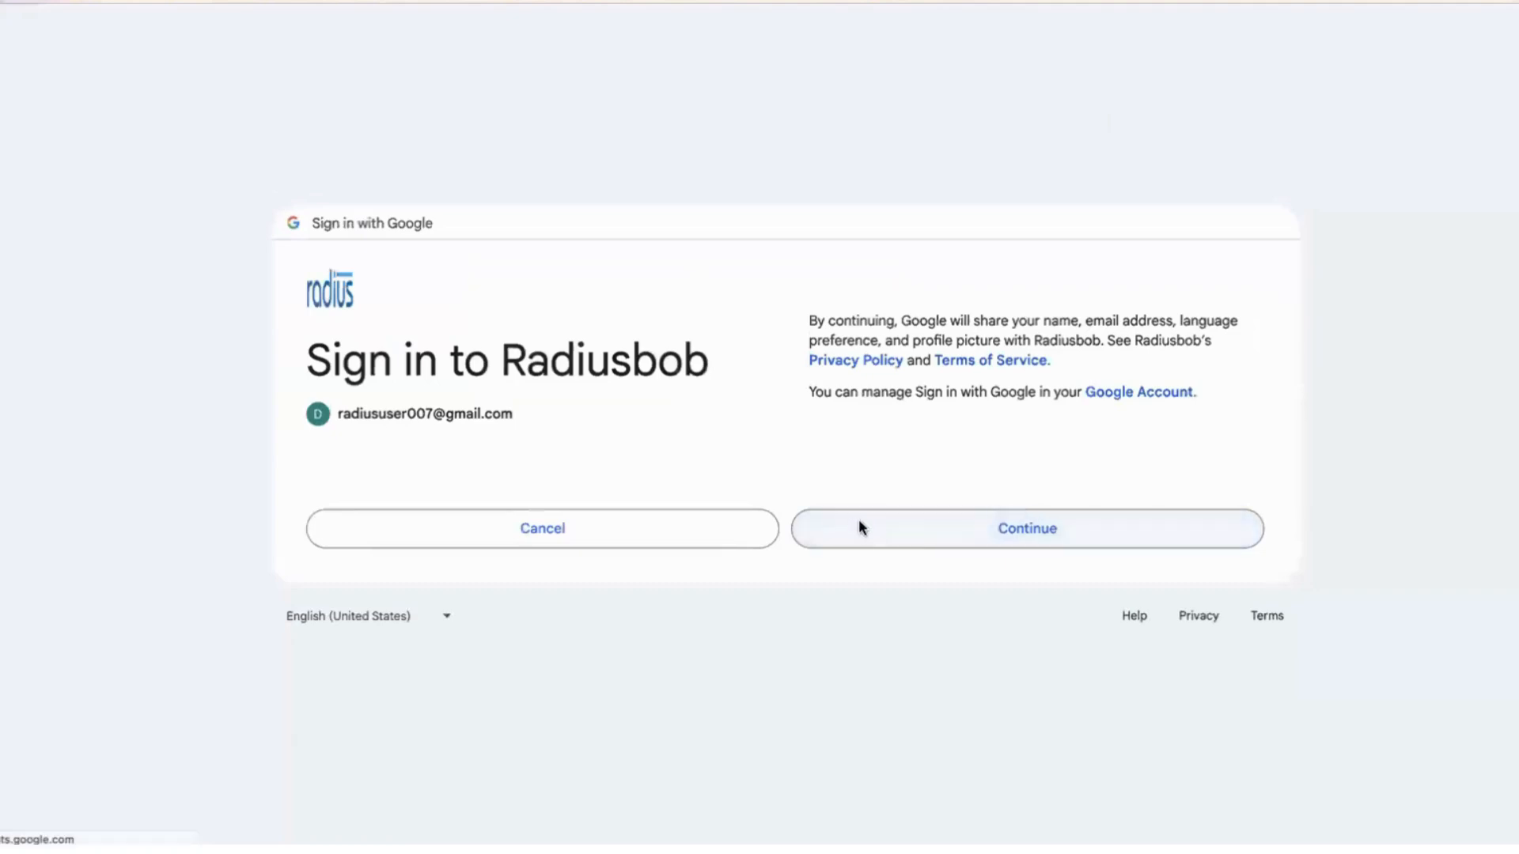
left_click(963, 584)
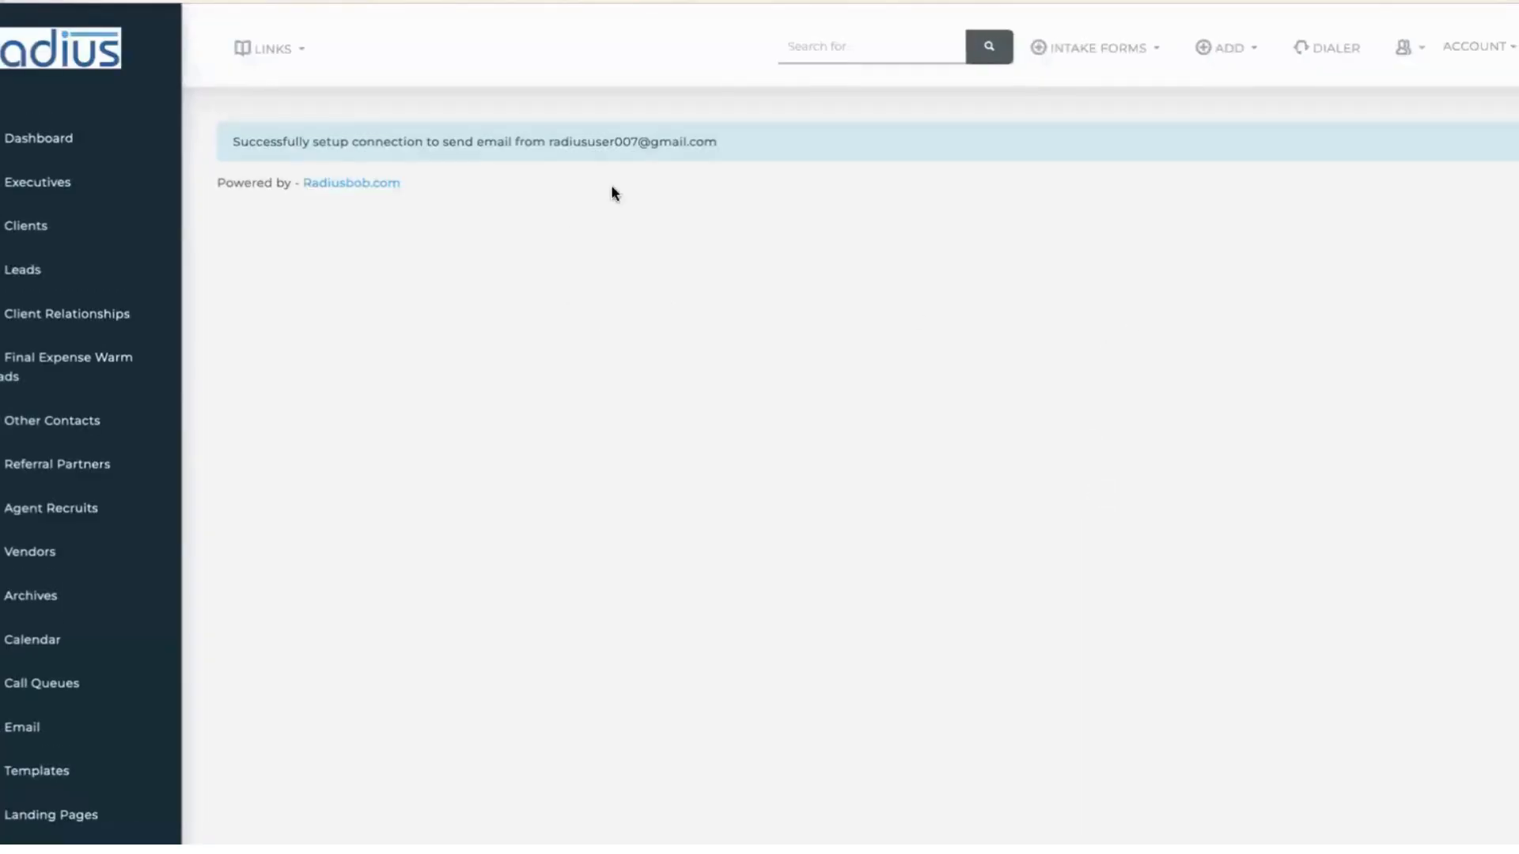
- Open My Information from the Account menu and switch to its Email tab
left_click(1486, 48)
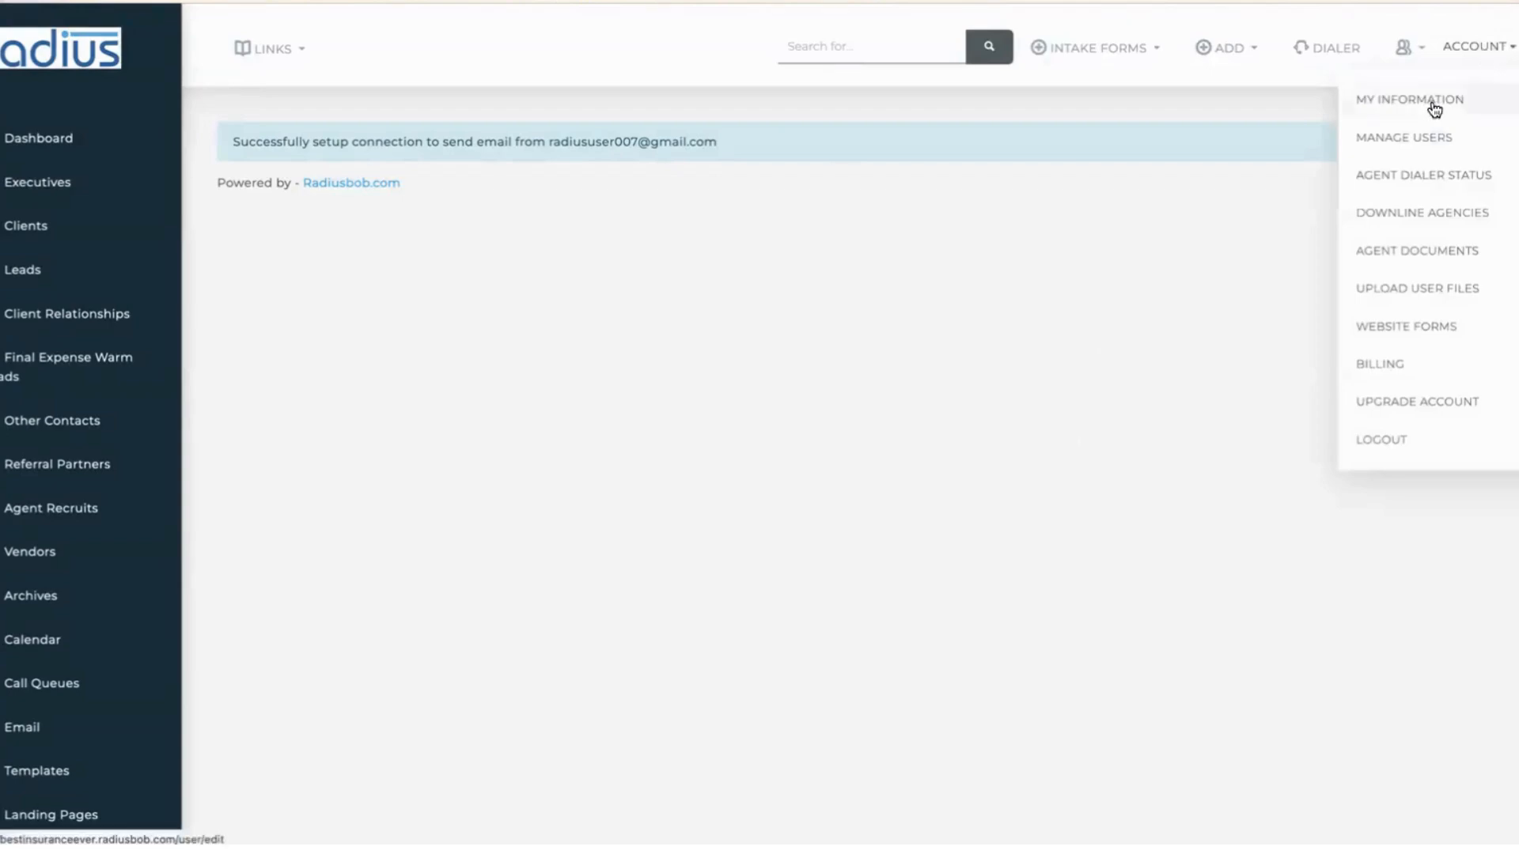
left_click(1434, 106)
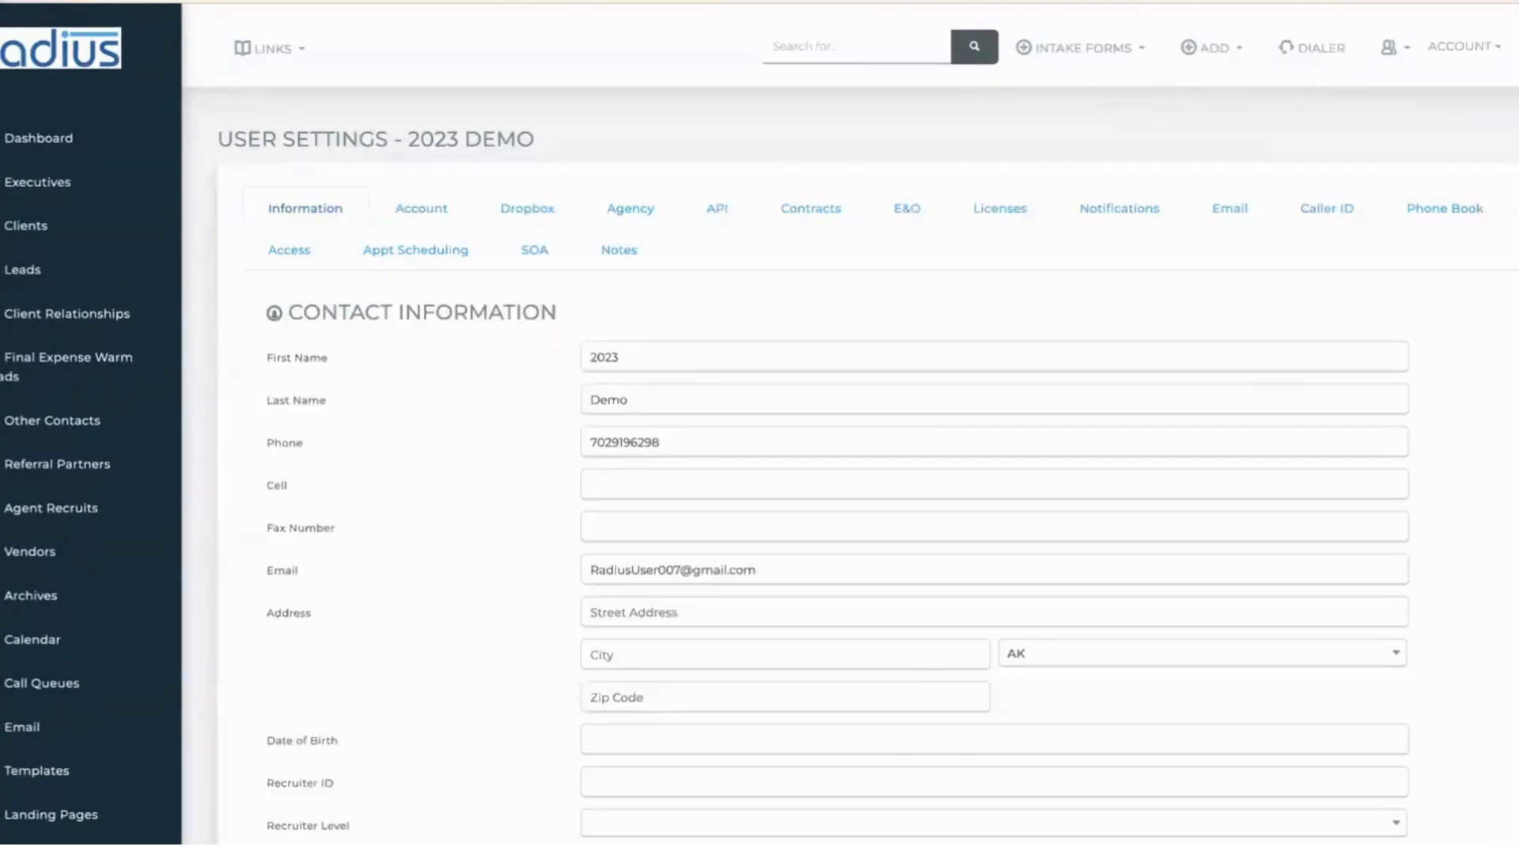
left_click(1231, 209)
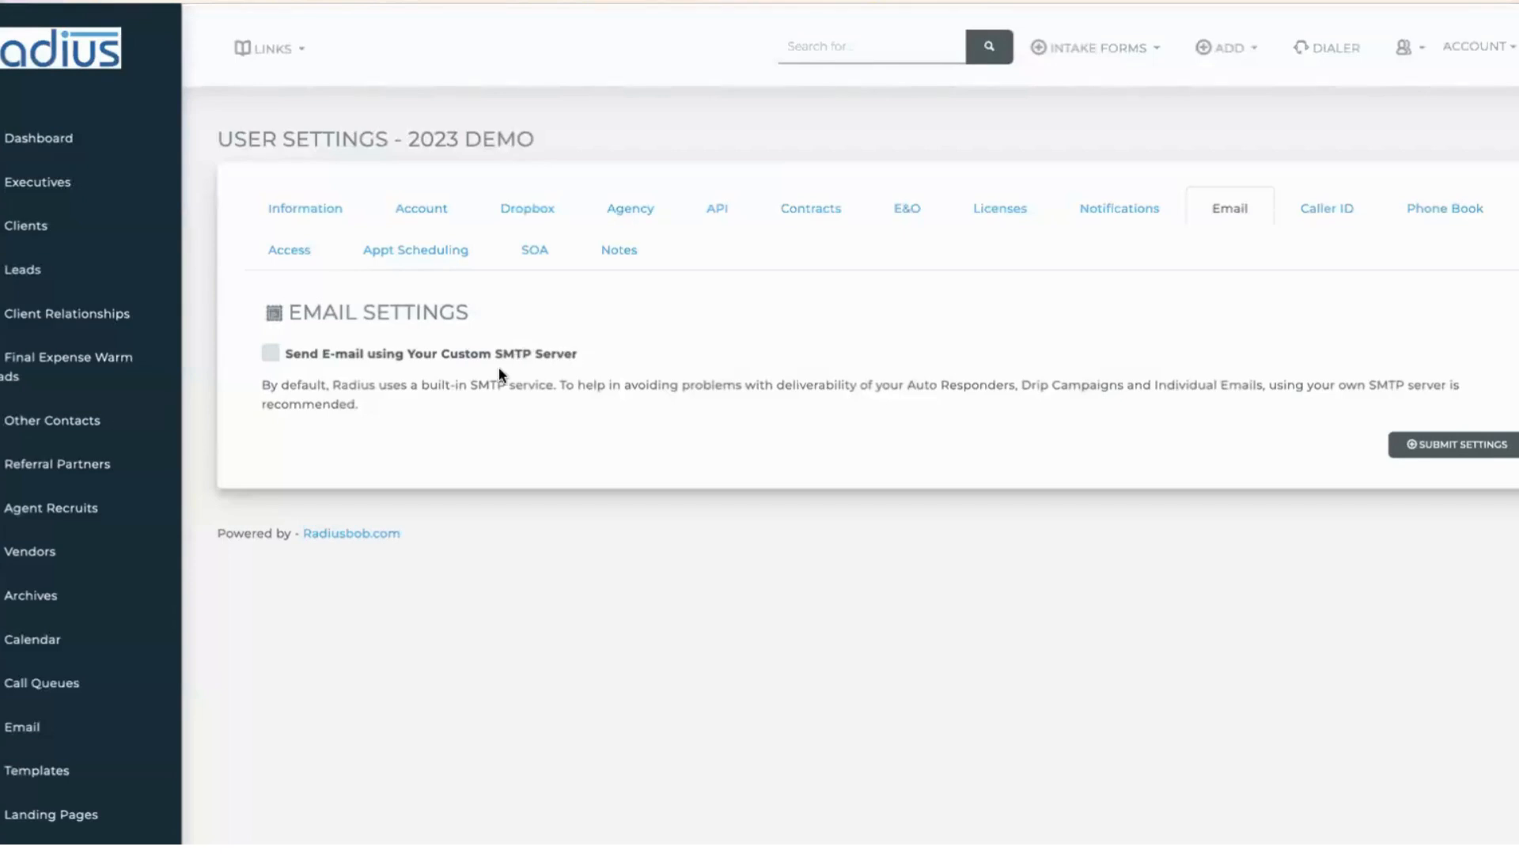
- Filter the Templates list by '4th' and open the happy 4th template for editing
scroll(180, 475, "down", 3)
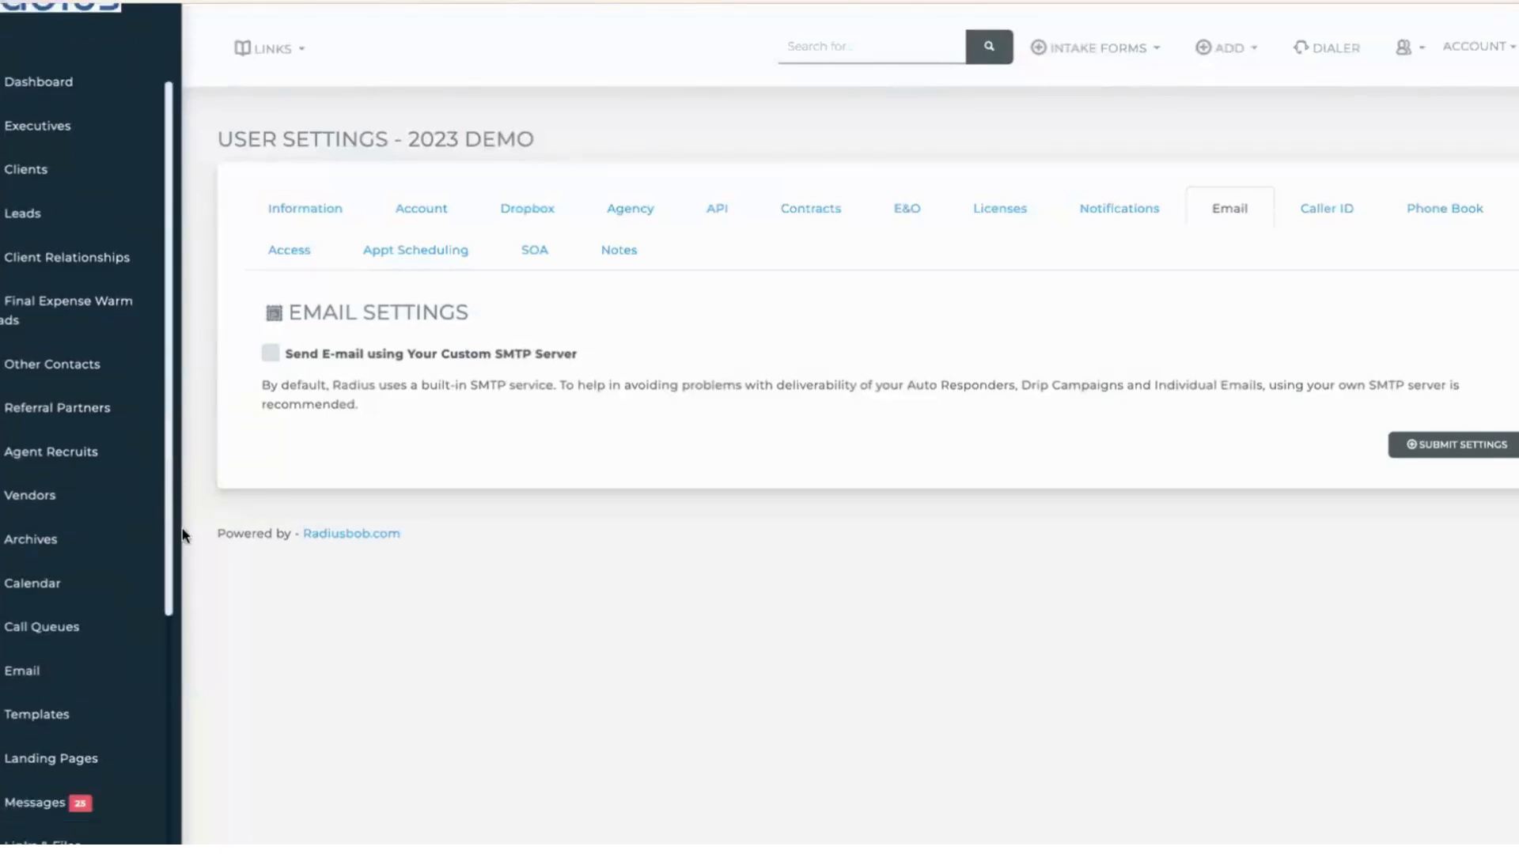
scroll(181, 586, "down", 1)
left_click(61, 513)
left_click(1306, 303)
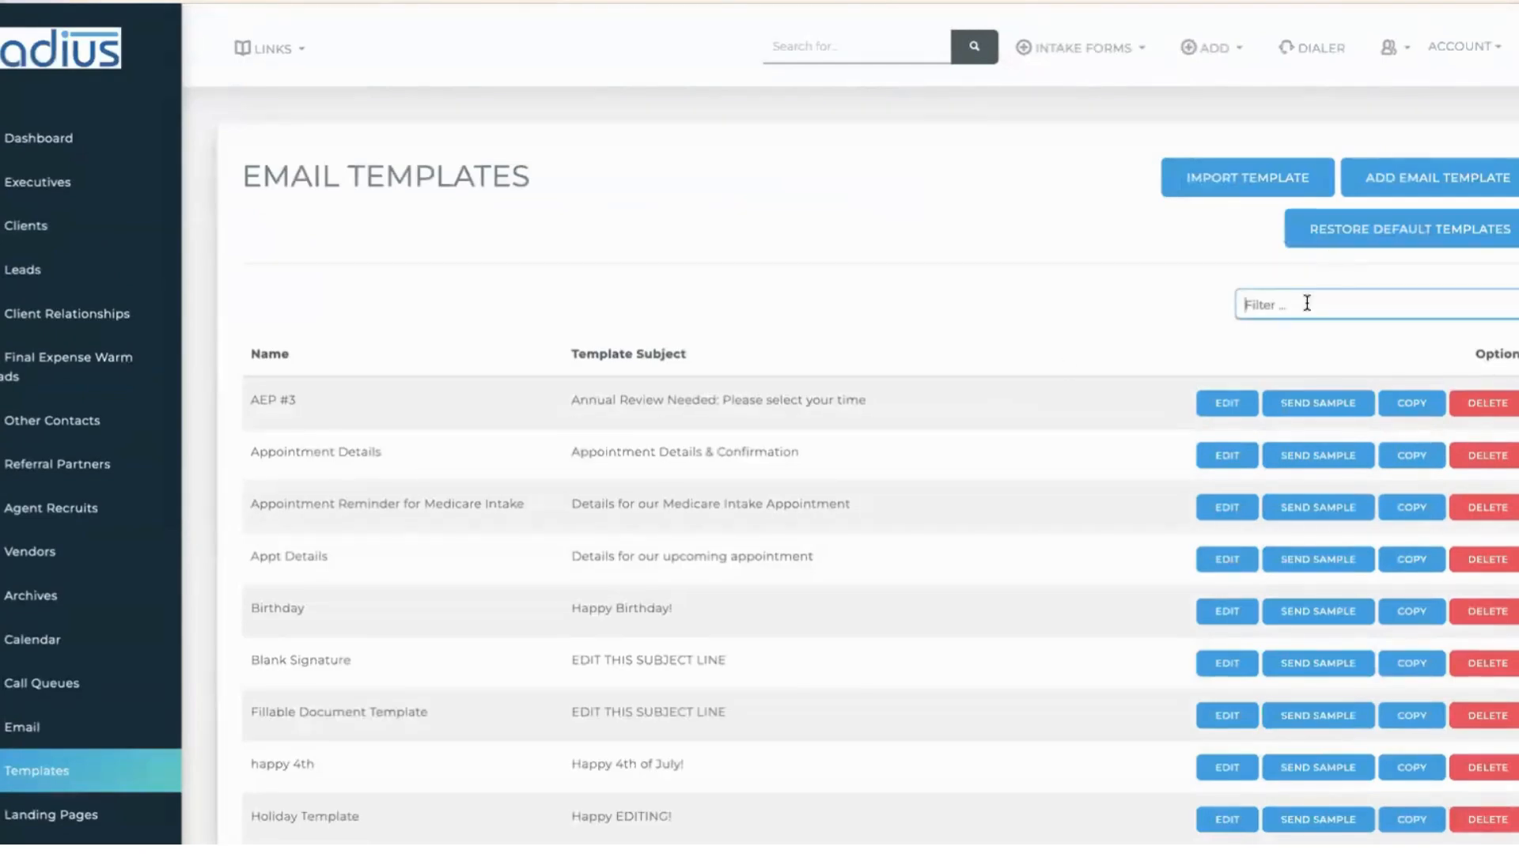
type("4th")
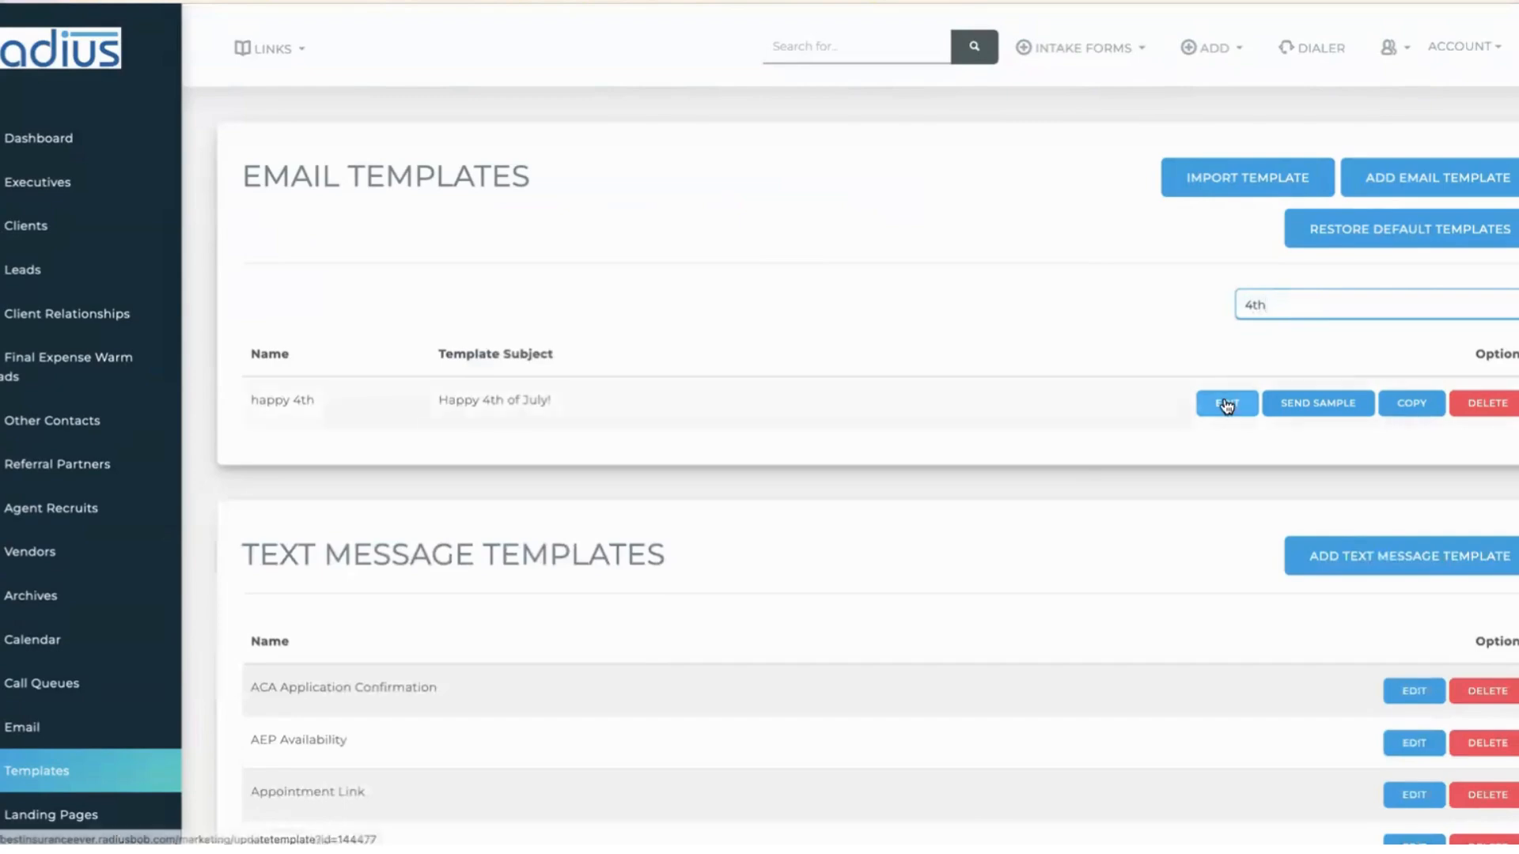
left_click_drag(1315, 306, 1242, 305)
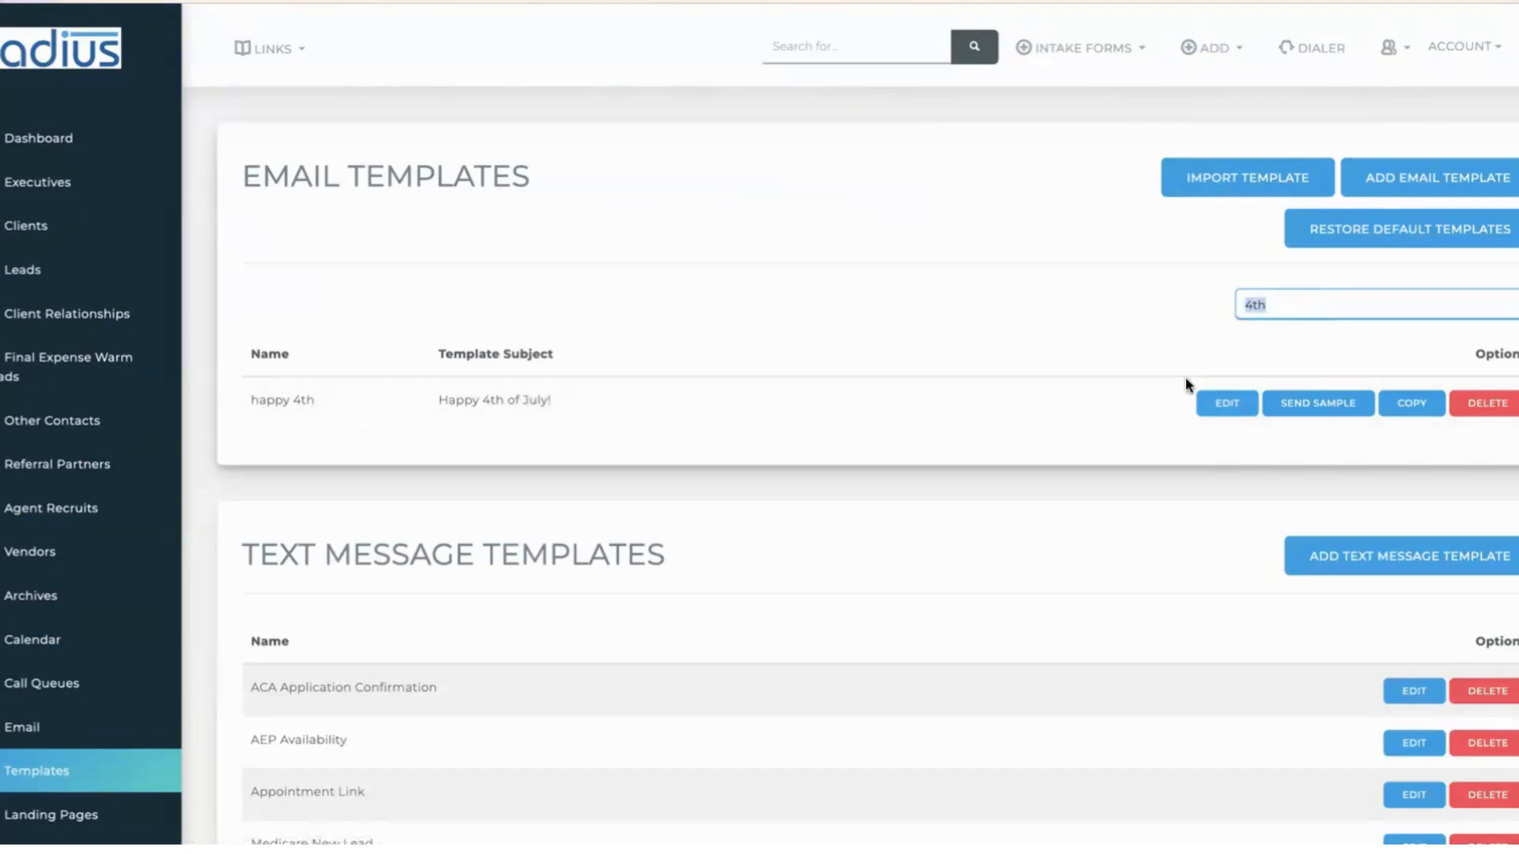
left_click(1226, 401)
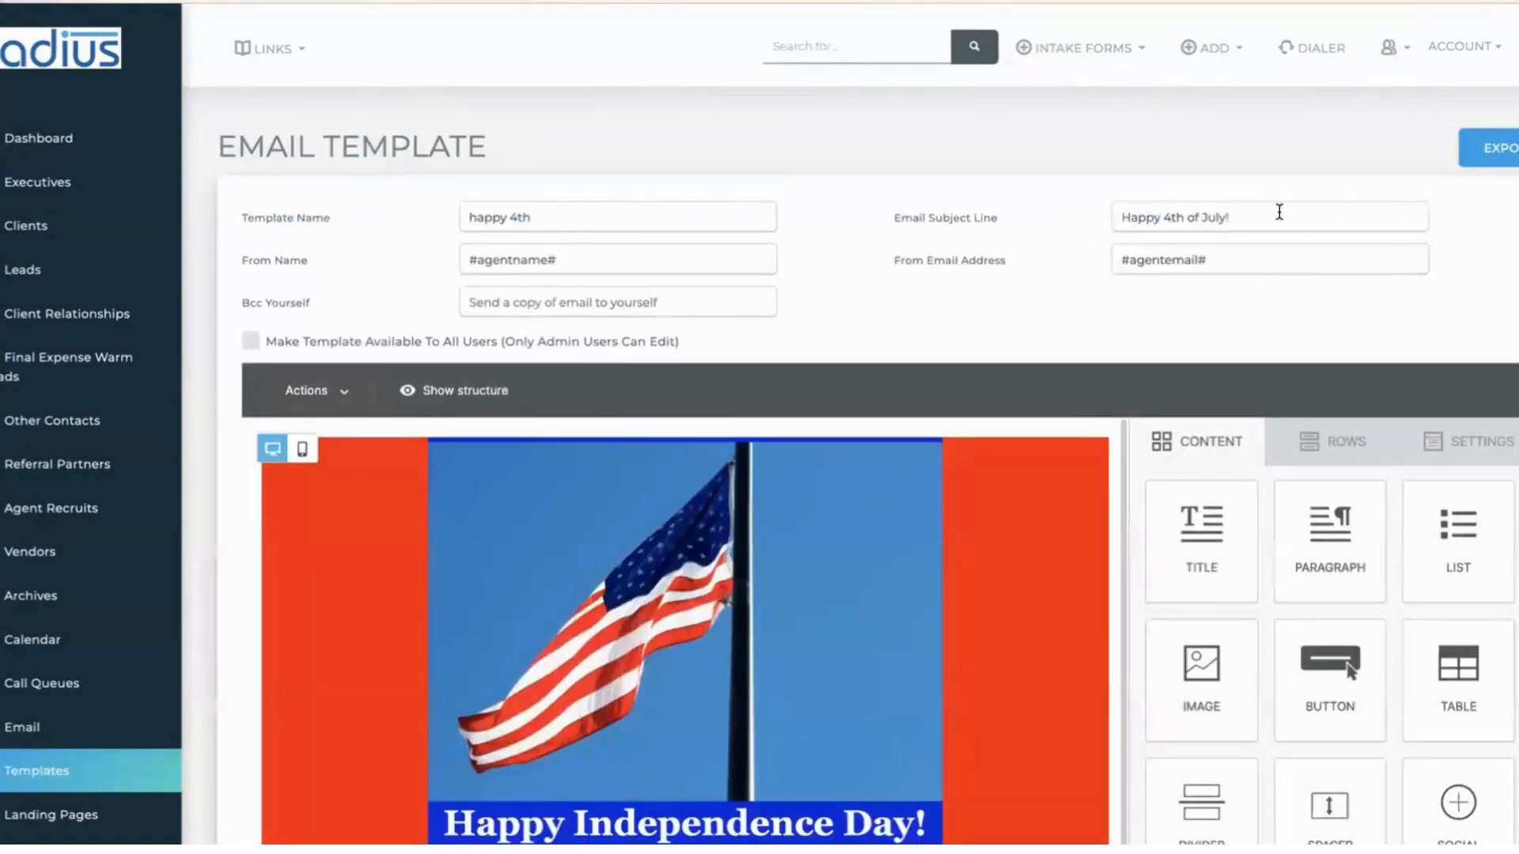
- Append 'from all of us at Freedom Insurance' to the subject, then check the #agentname# From Name and Bcc fields
left_click(1239, 217)
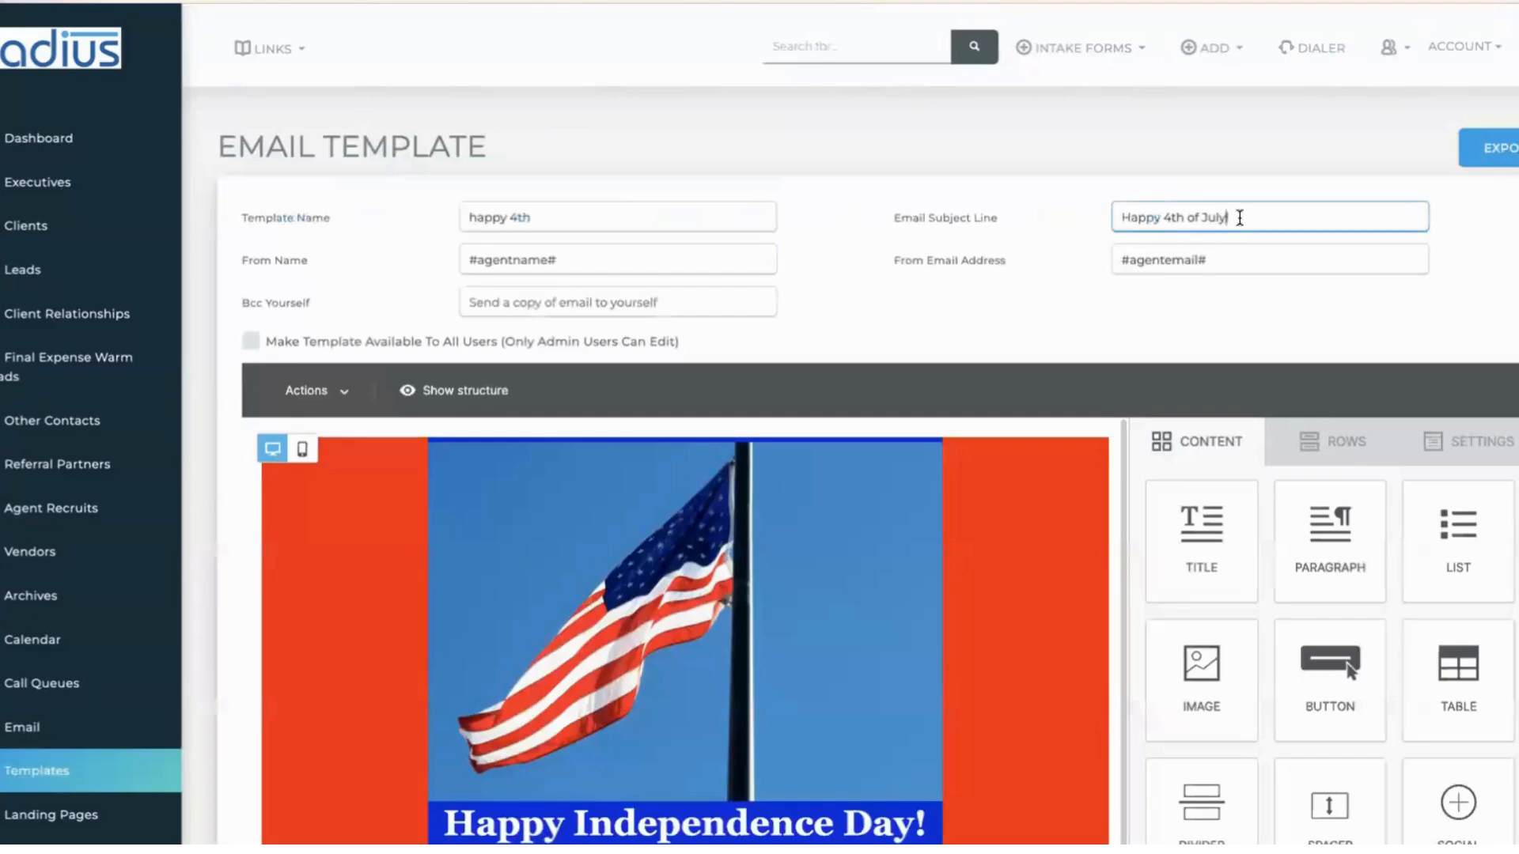
type("from all of us at Freedom Insurance")
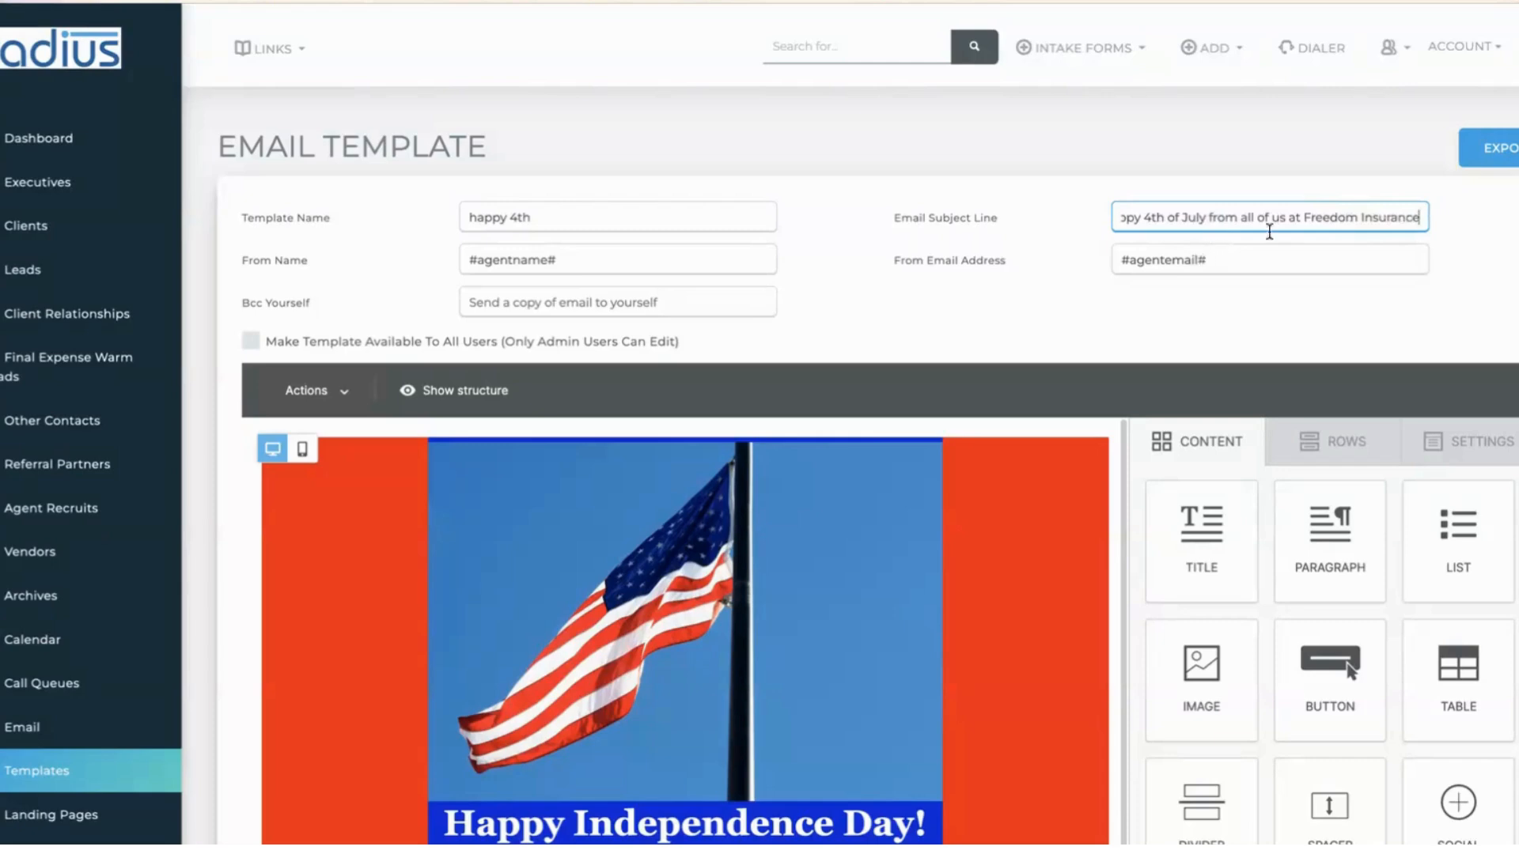
left_click(610, 264)
left_click_drag(584, 264, 461, 260)
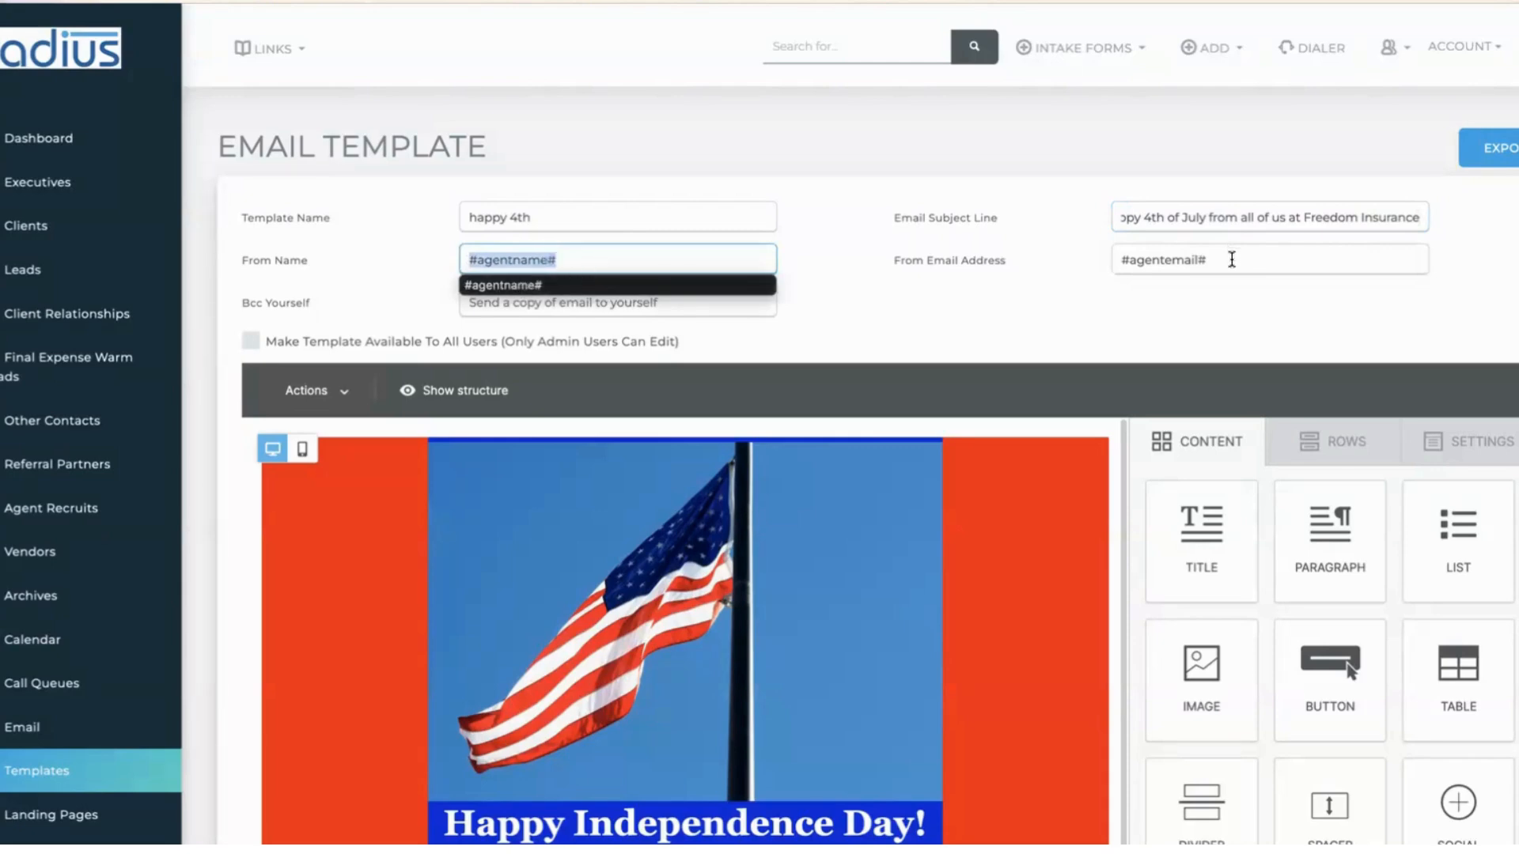
left_click(475, 262)
left_click(475, 263)
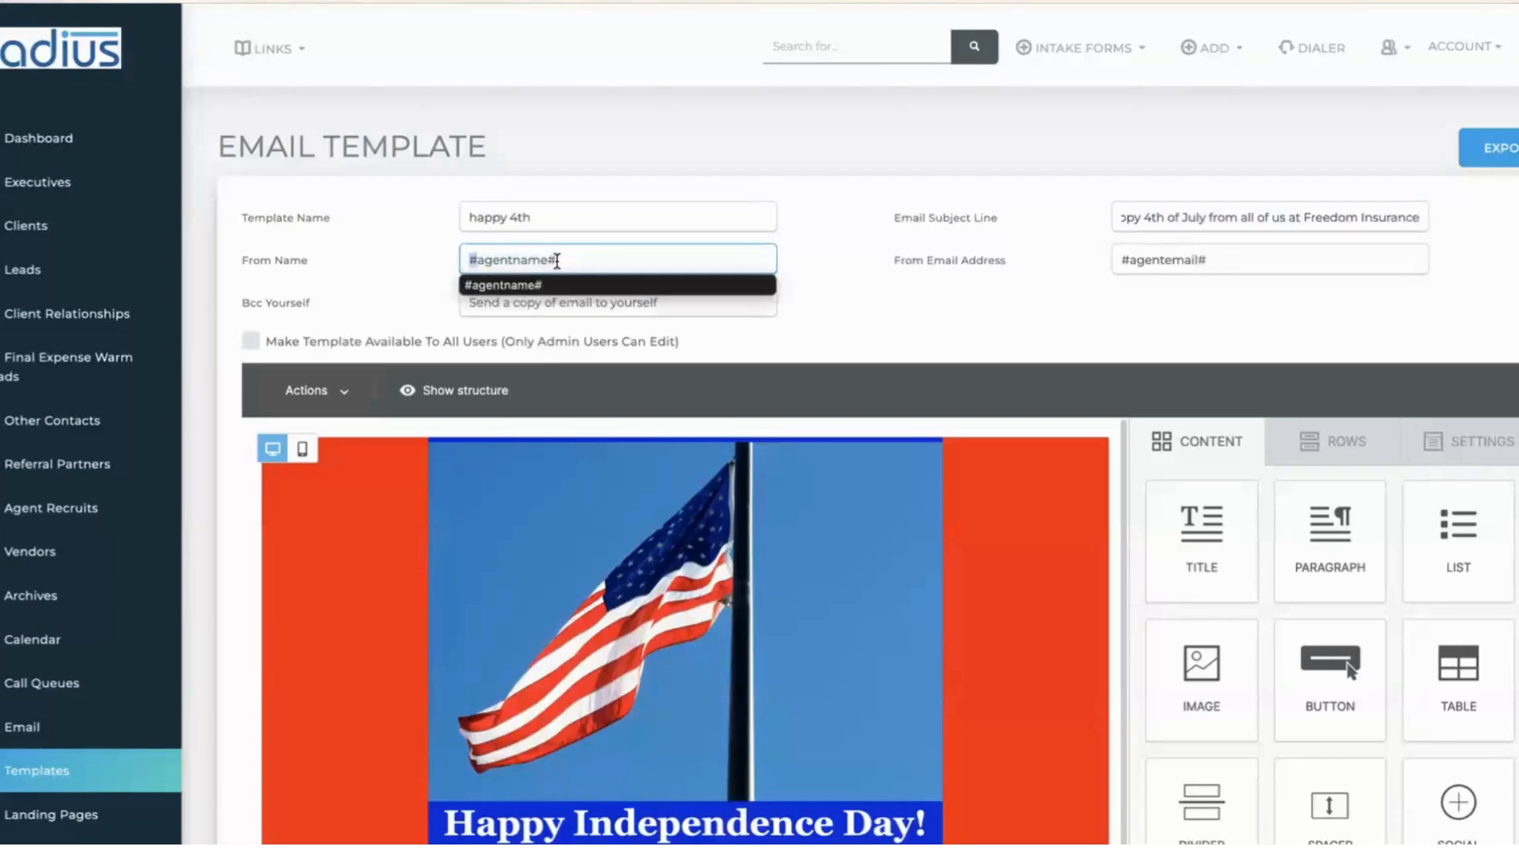
left_click_drag(543, 262, 557, 261)
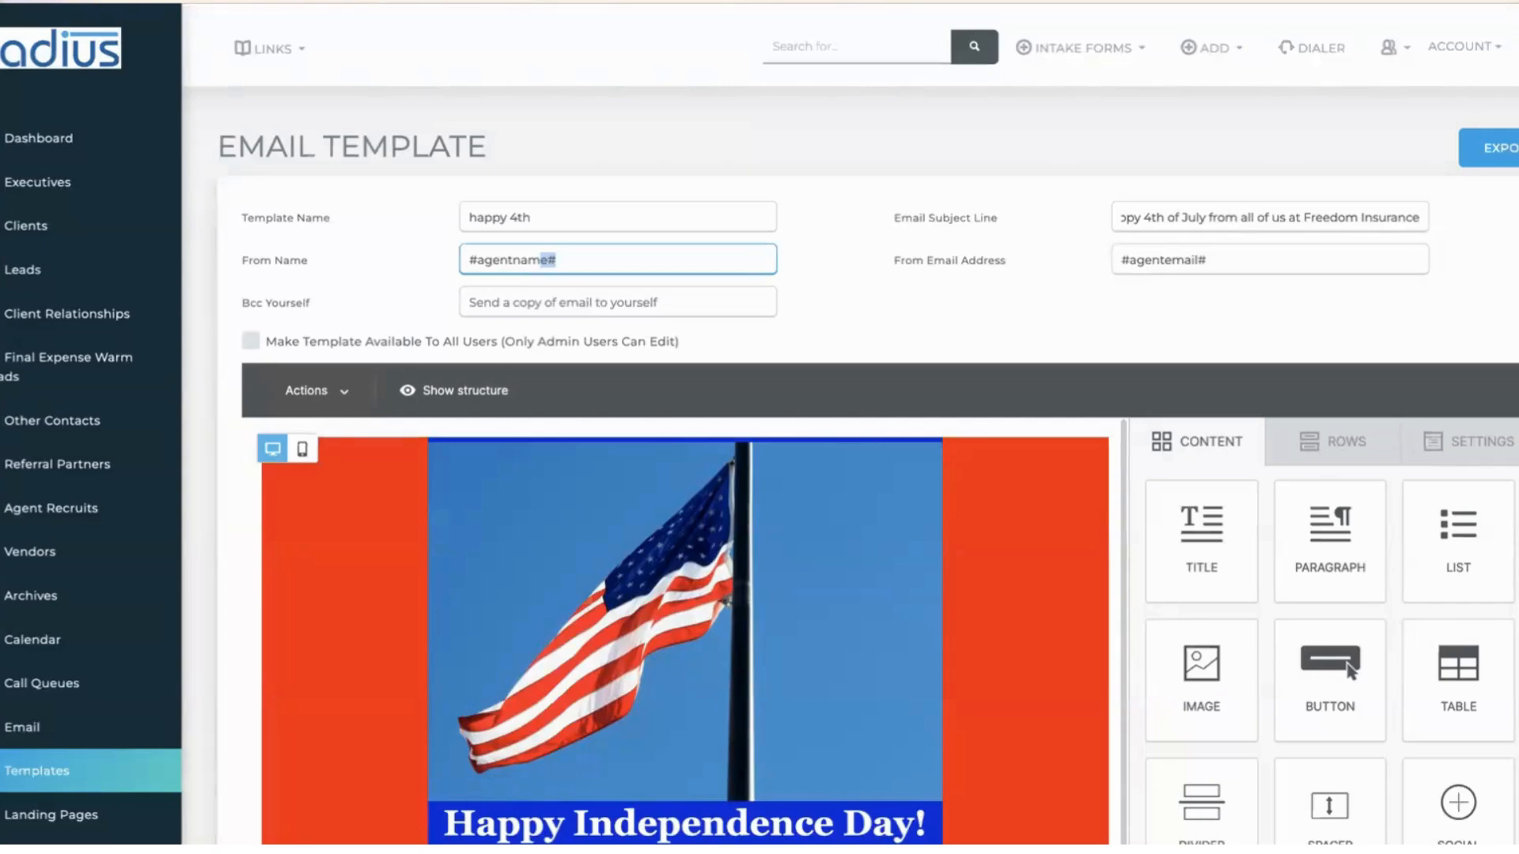
scroll(1257, 201, "down", 2)
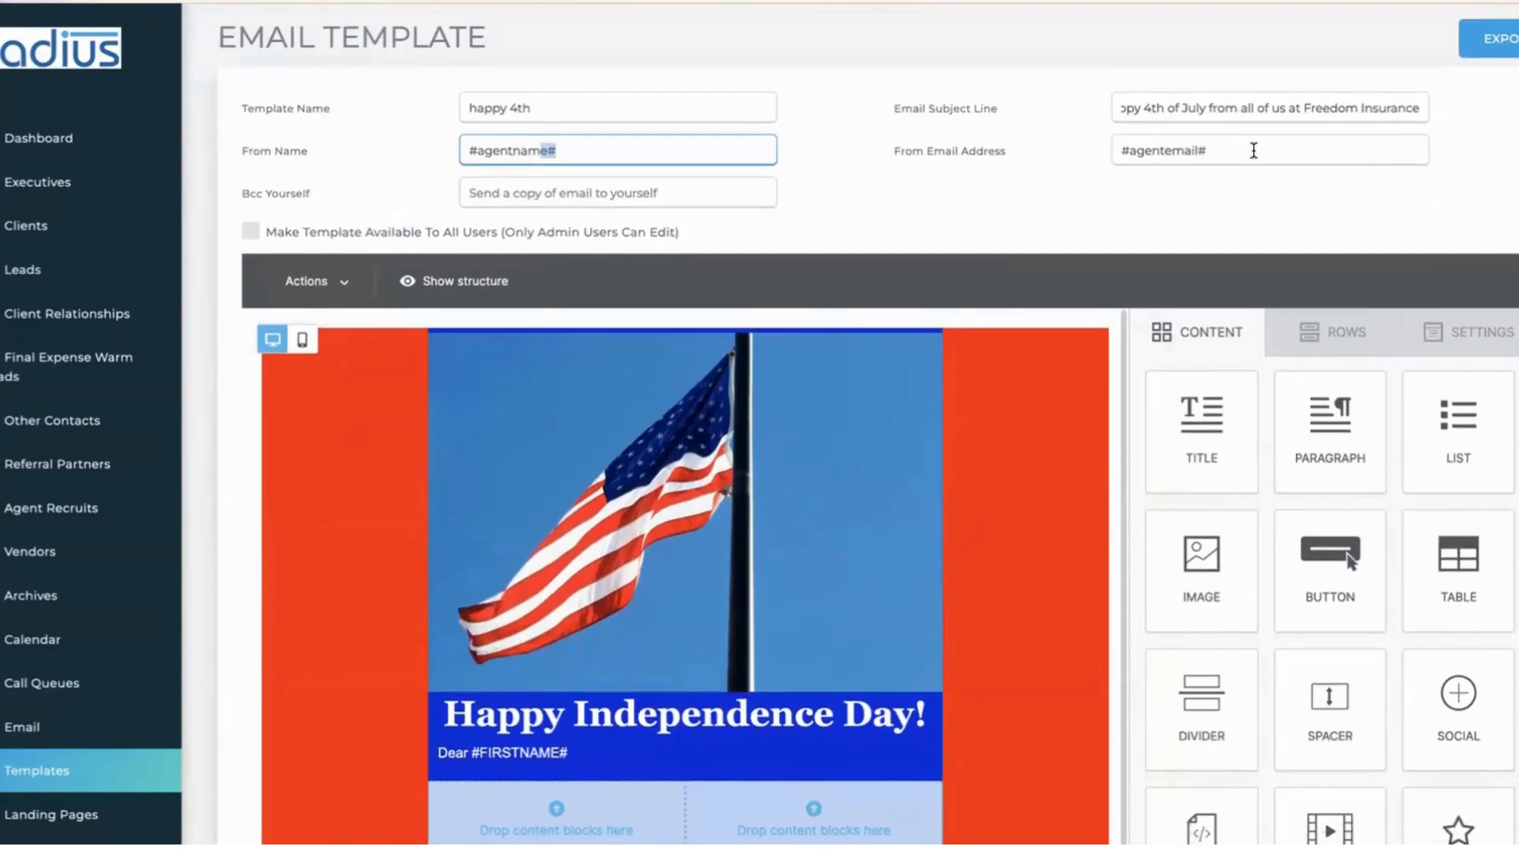
left_click(552, 195)
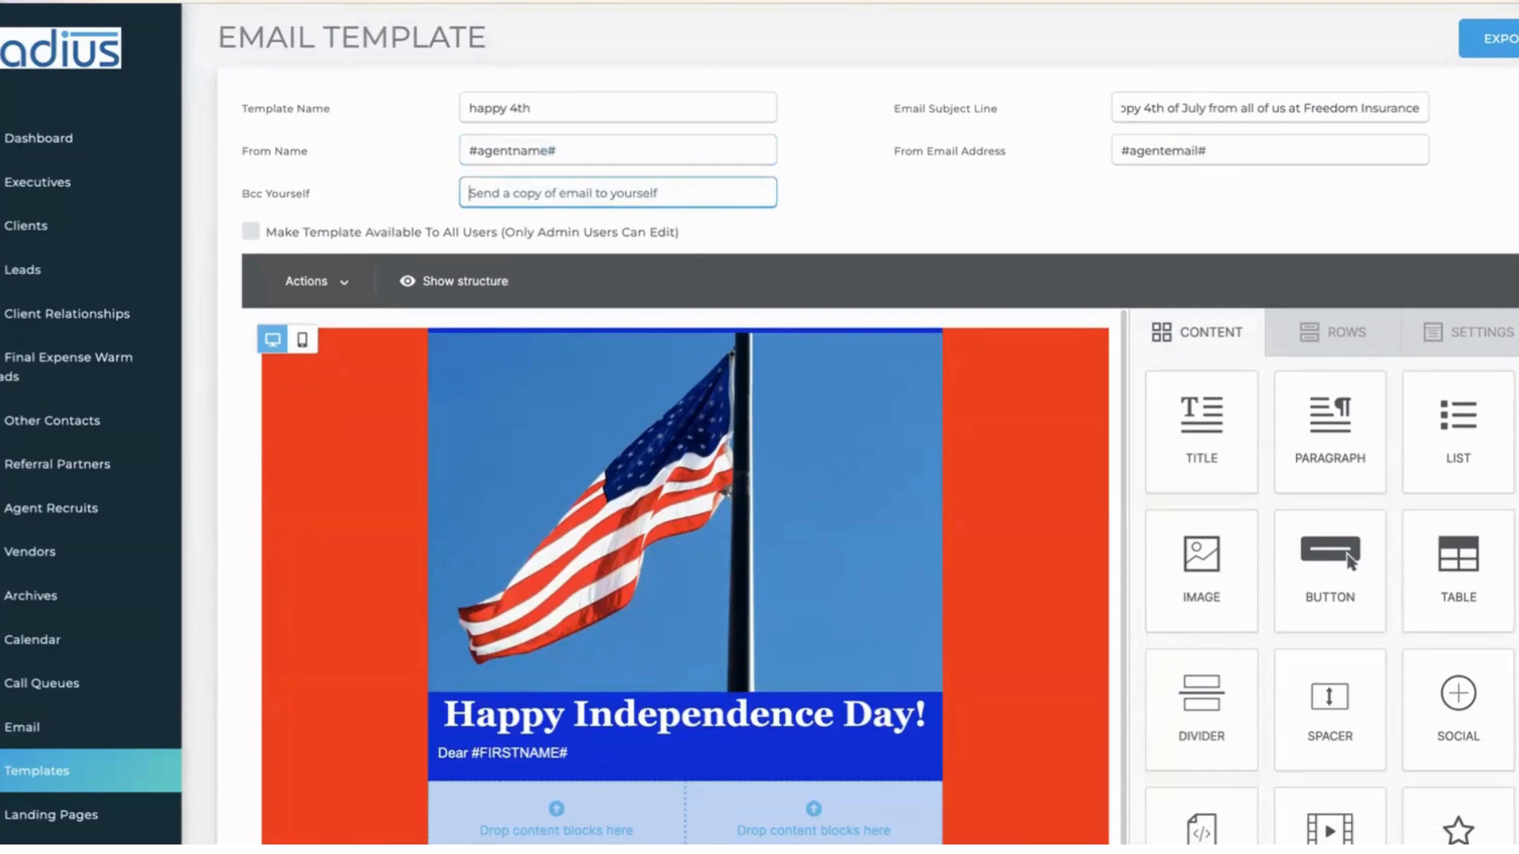
scroll(686, 427, "down", 2)
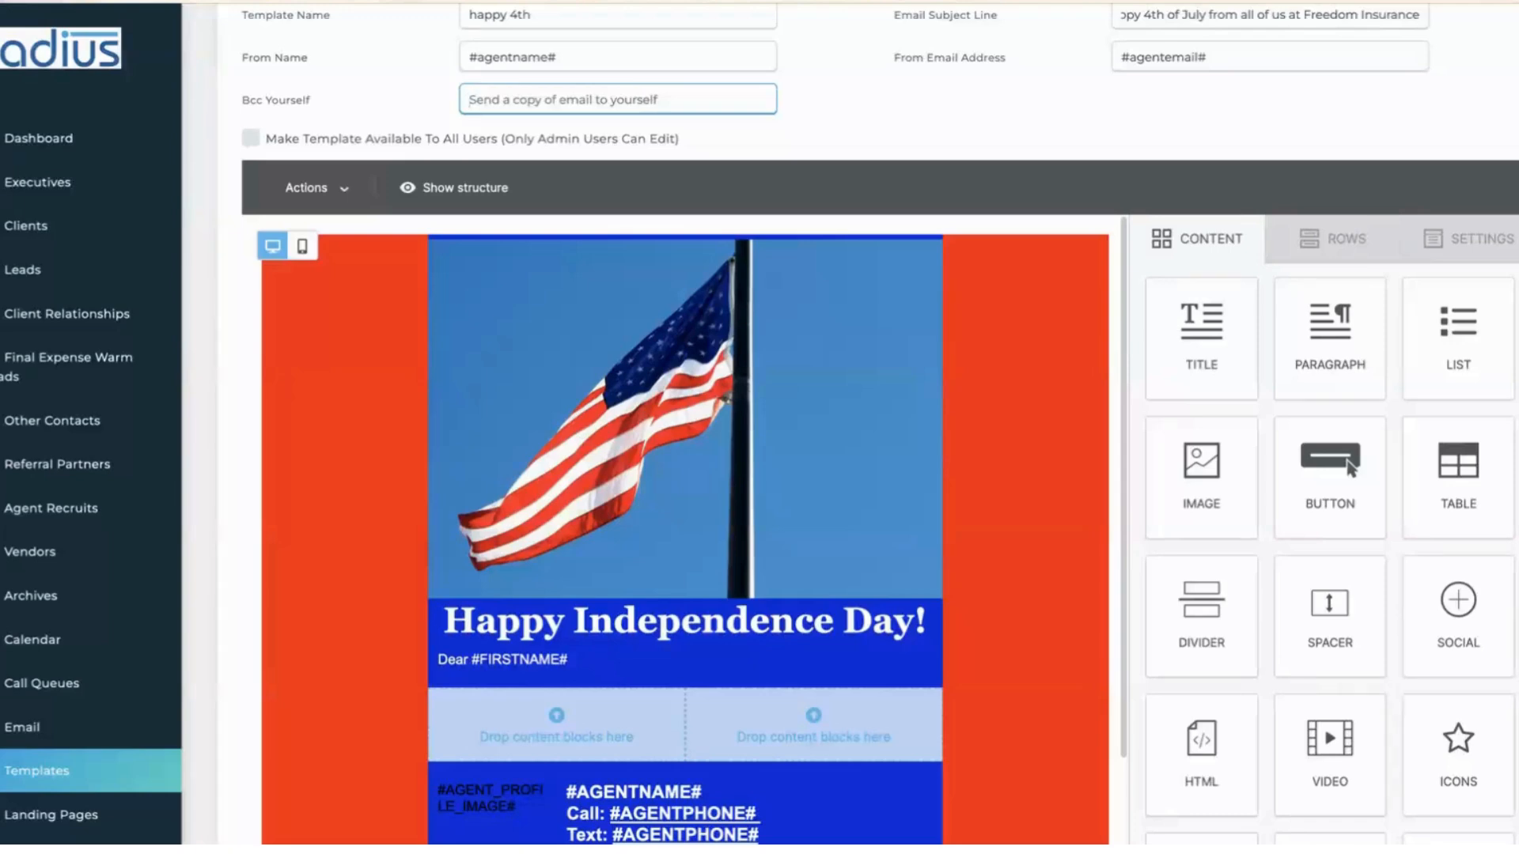
scroll(730, 293, "down", 3)
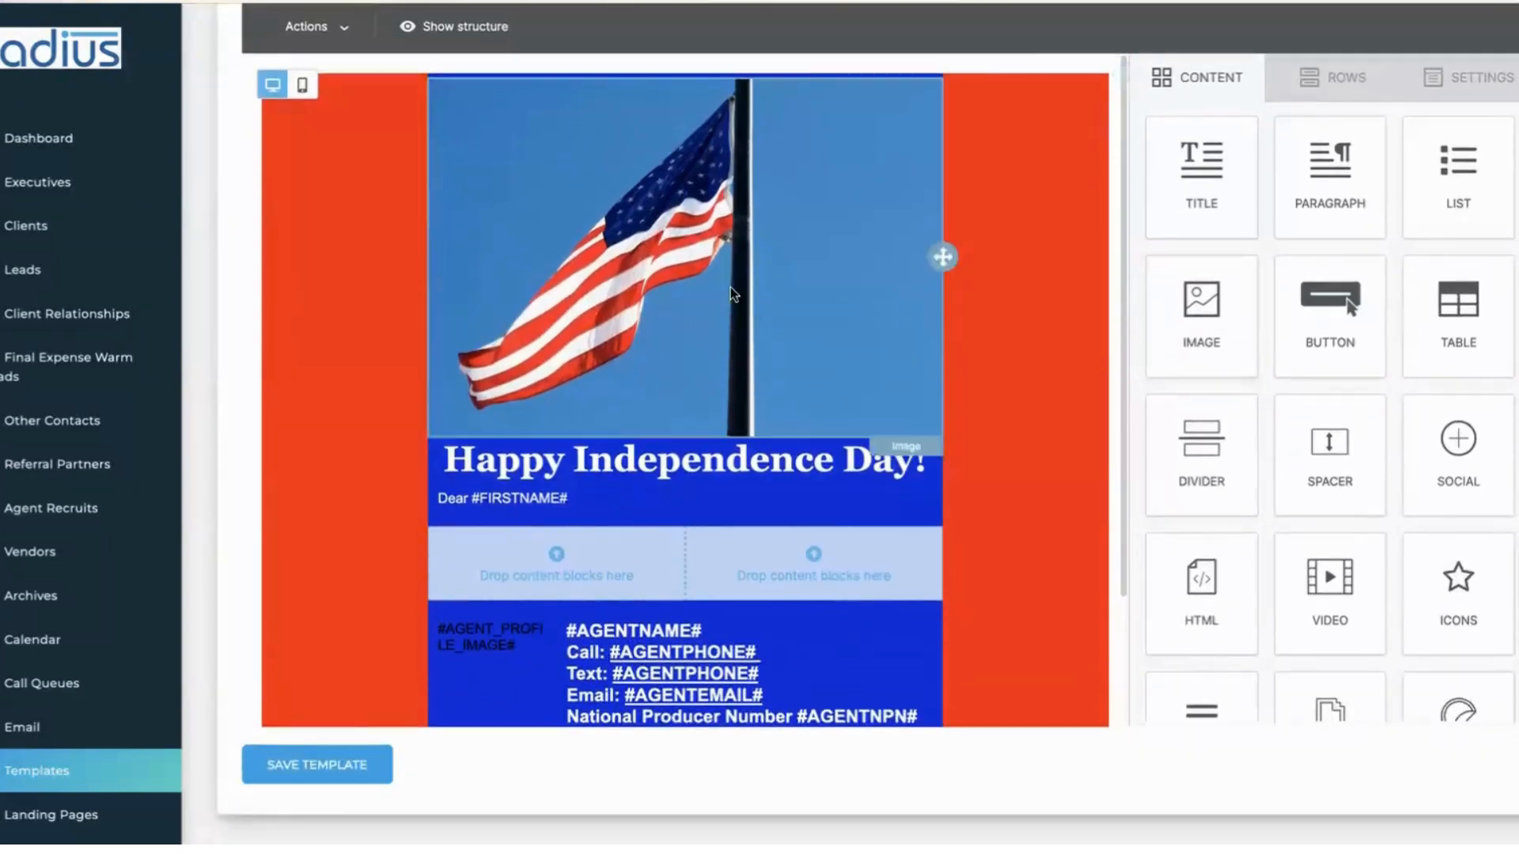
- Replace the header image with a free stock 'flag america' photo of a waving flag on grey
left_click(730, 289)
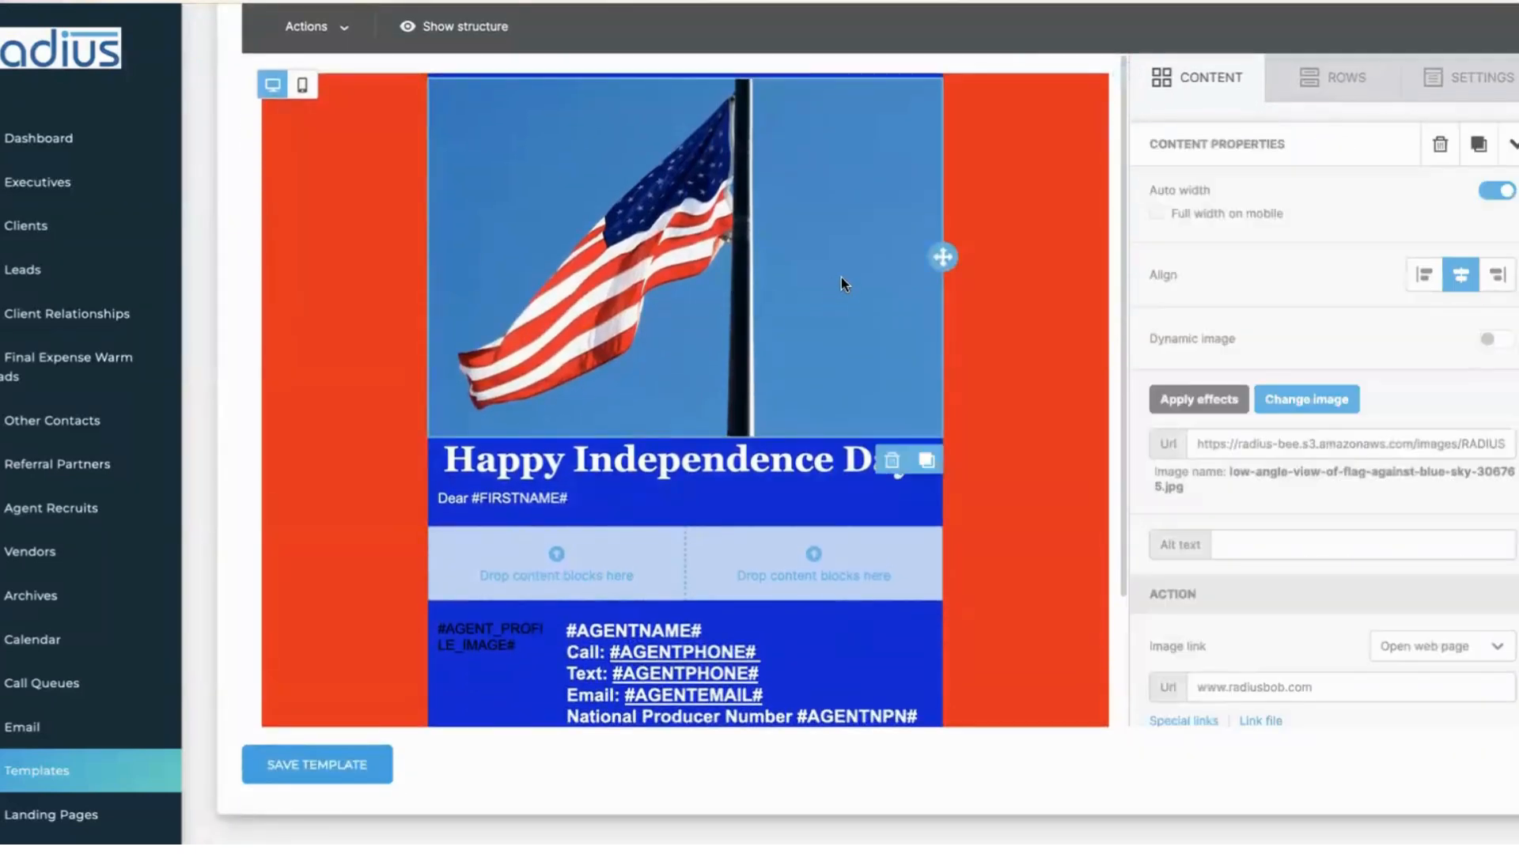
left_click(1327, 404)
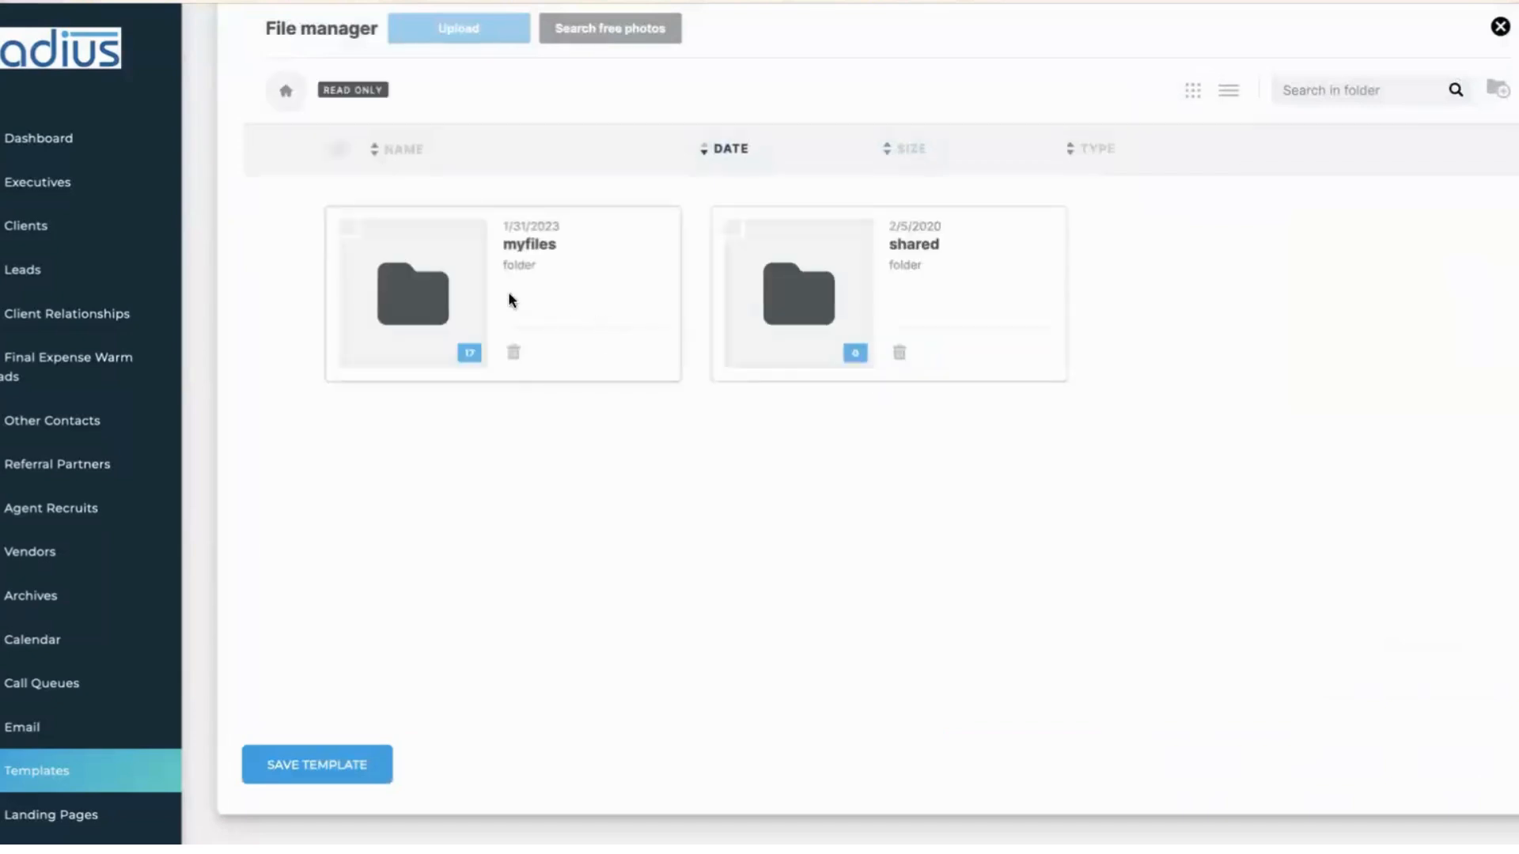
left_click(408, 303)
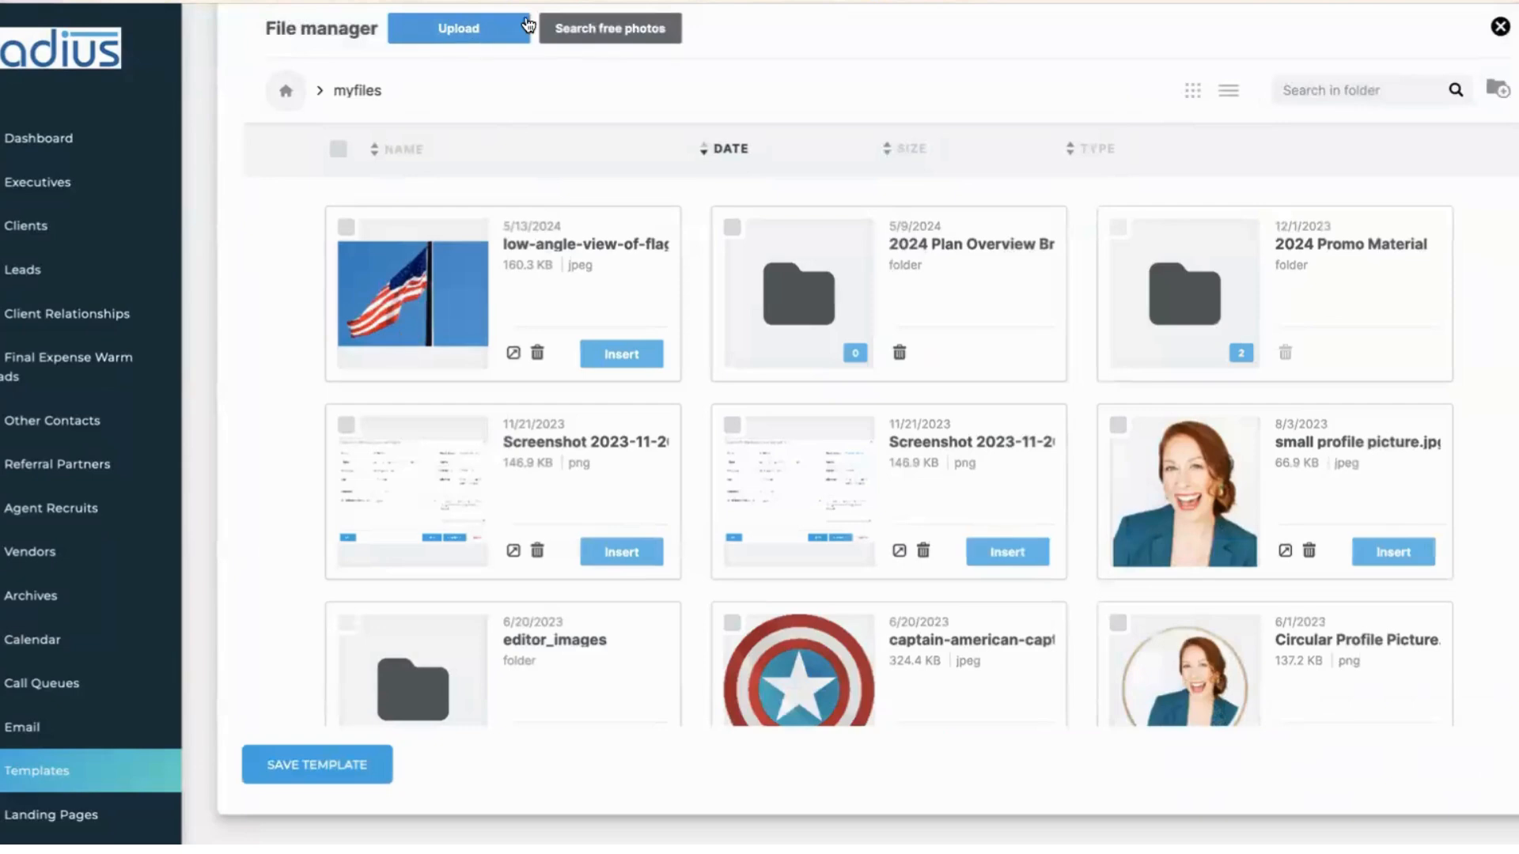
left_click(481, 36)
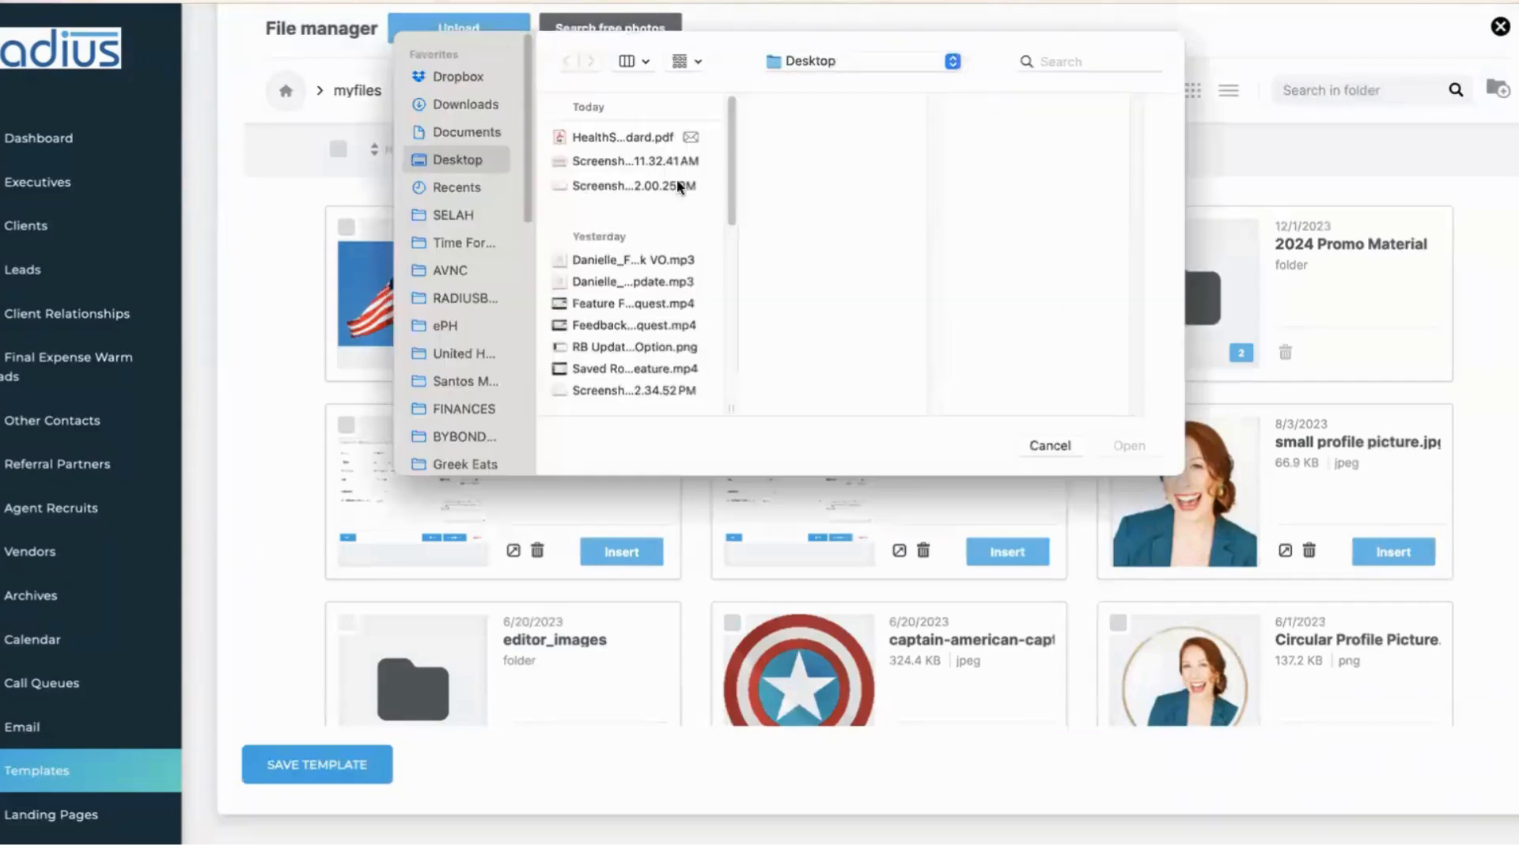
left_click(1062, 445)
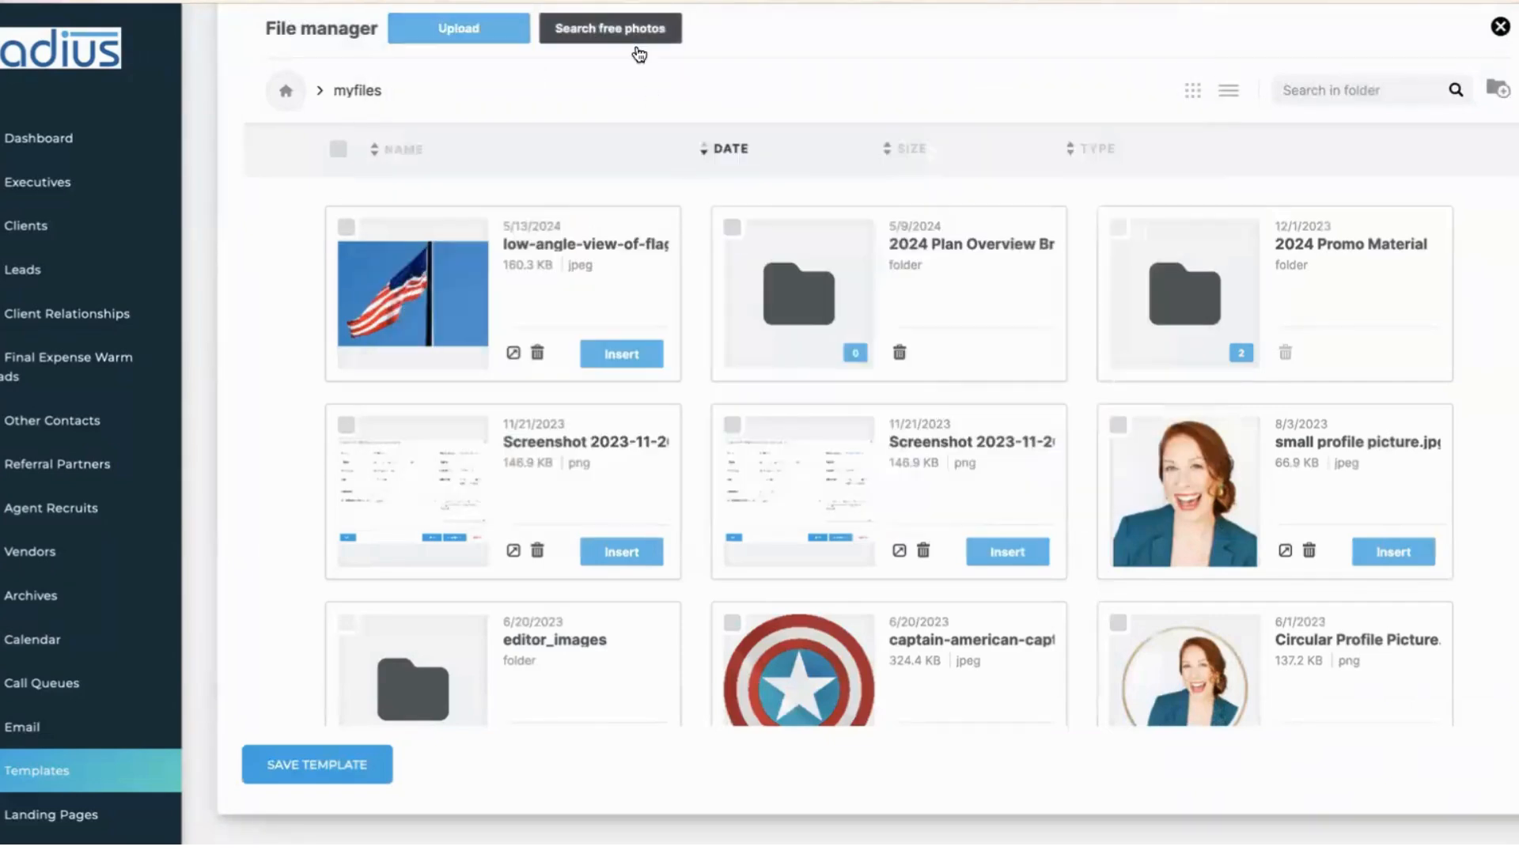
left_click(637, 30)
left_click(835, 395)
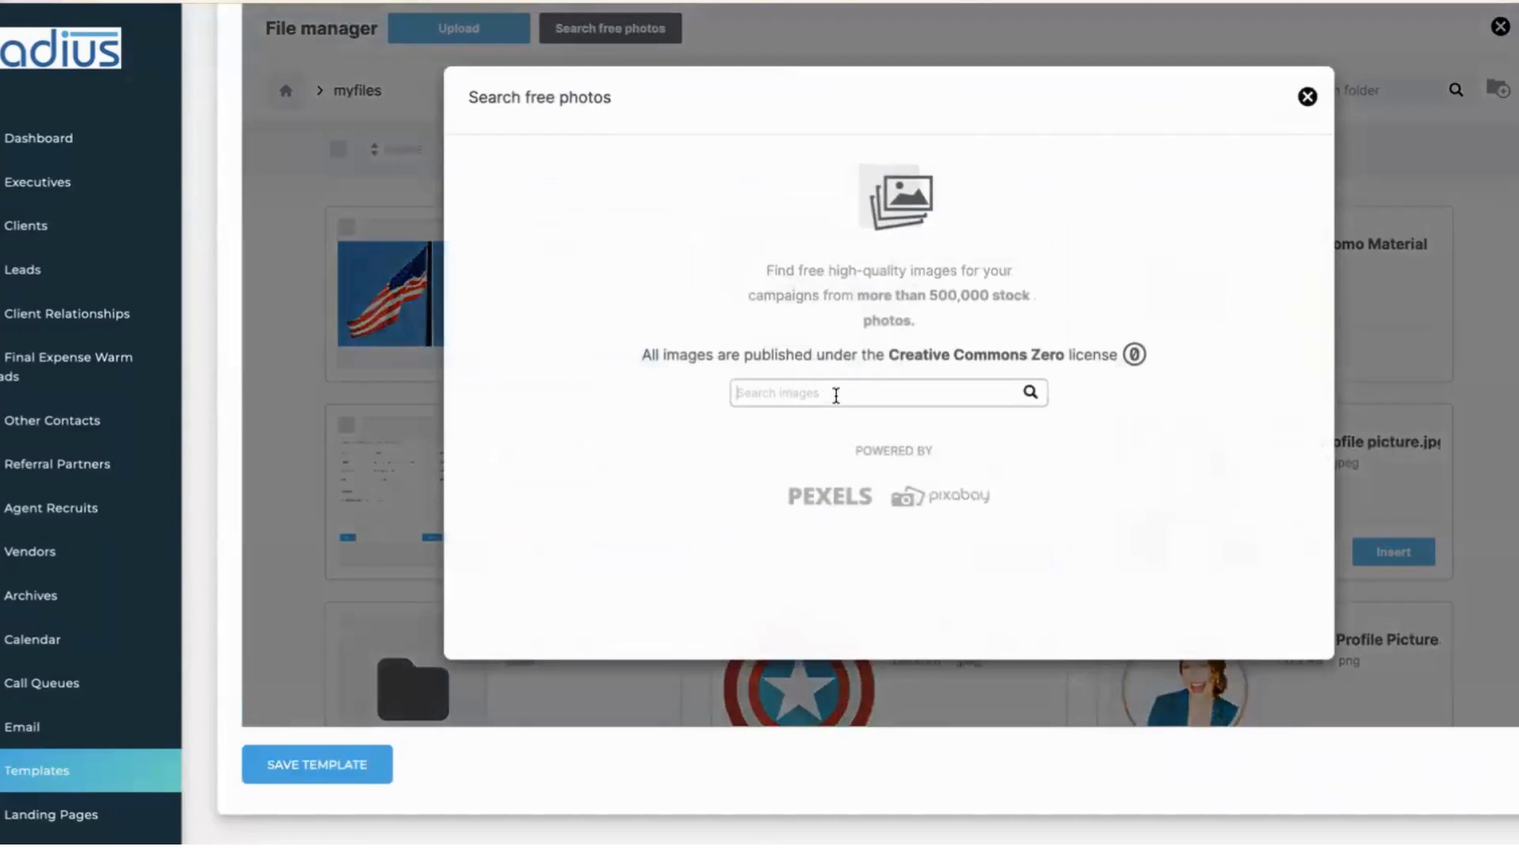
type("flag america")
key("Return")
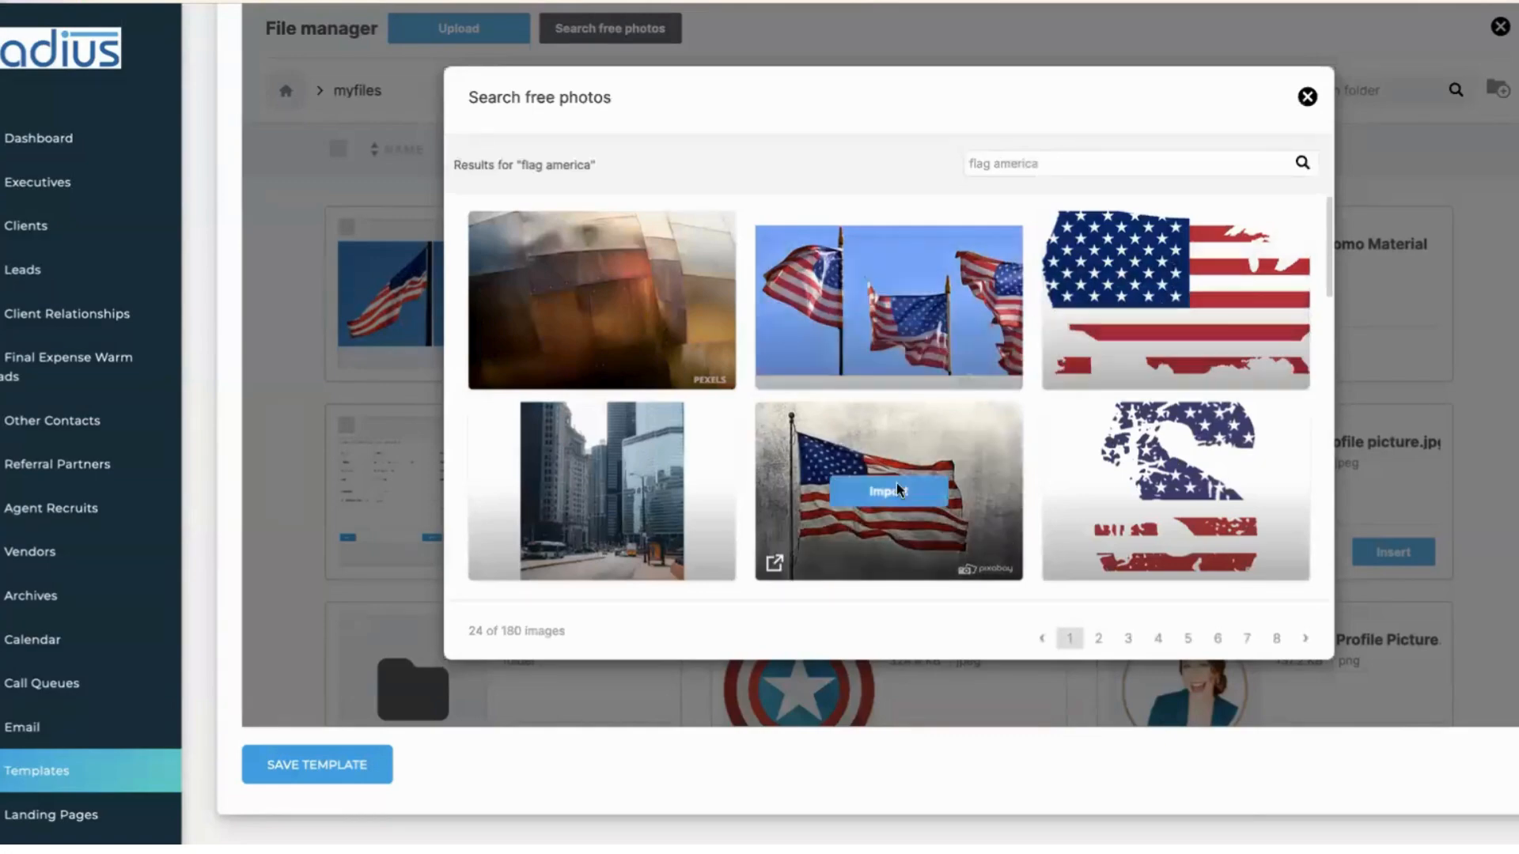
left_click(896, 484)
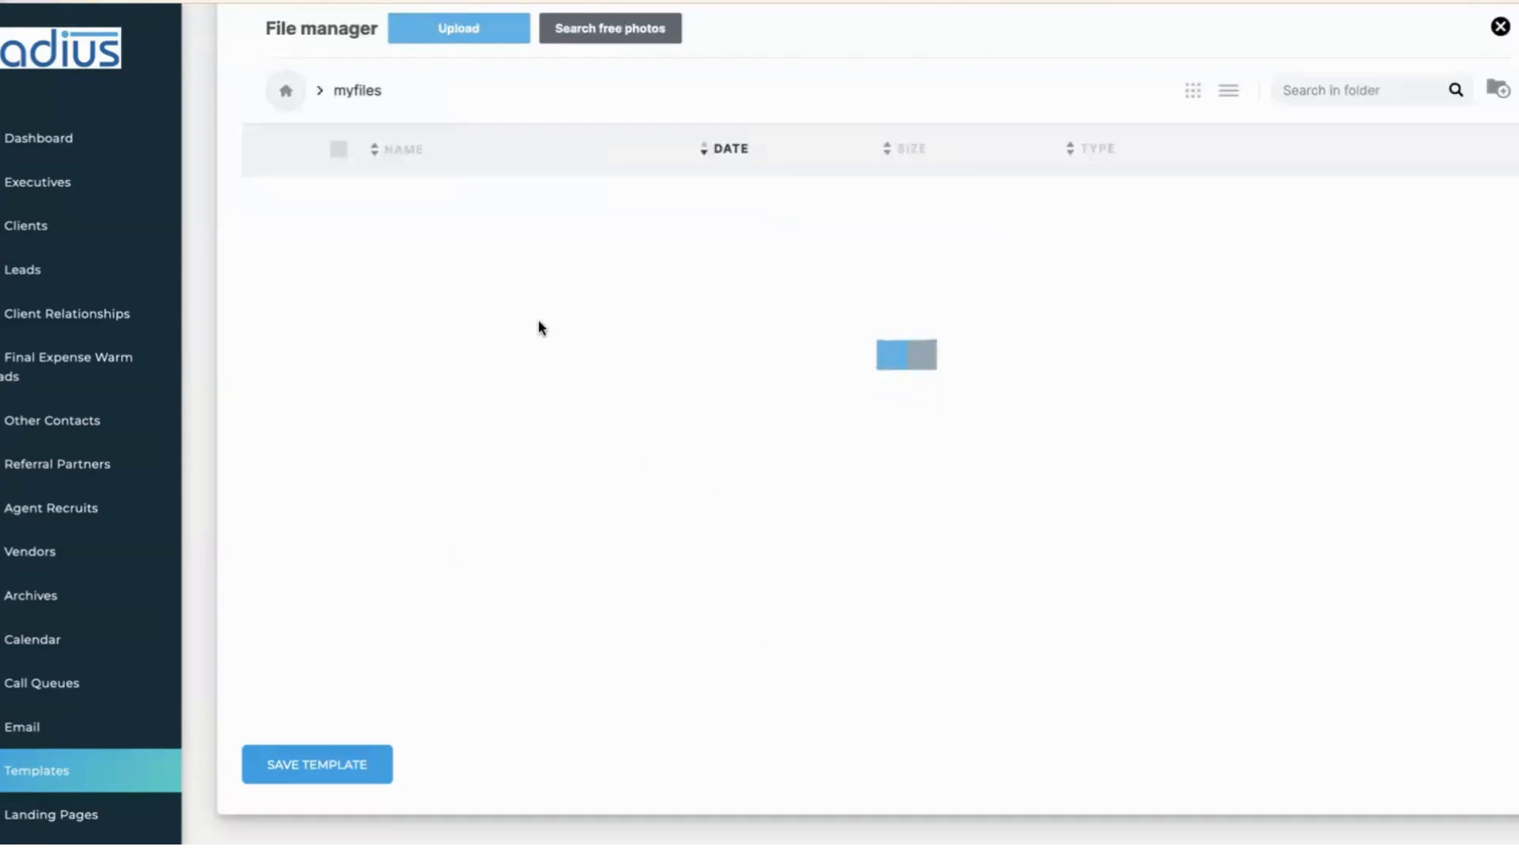
left_click(621, 354)
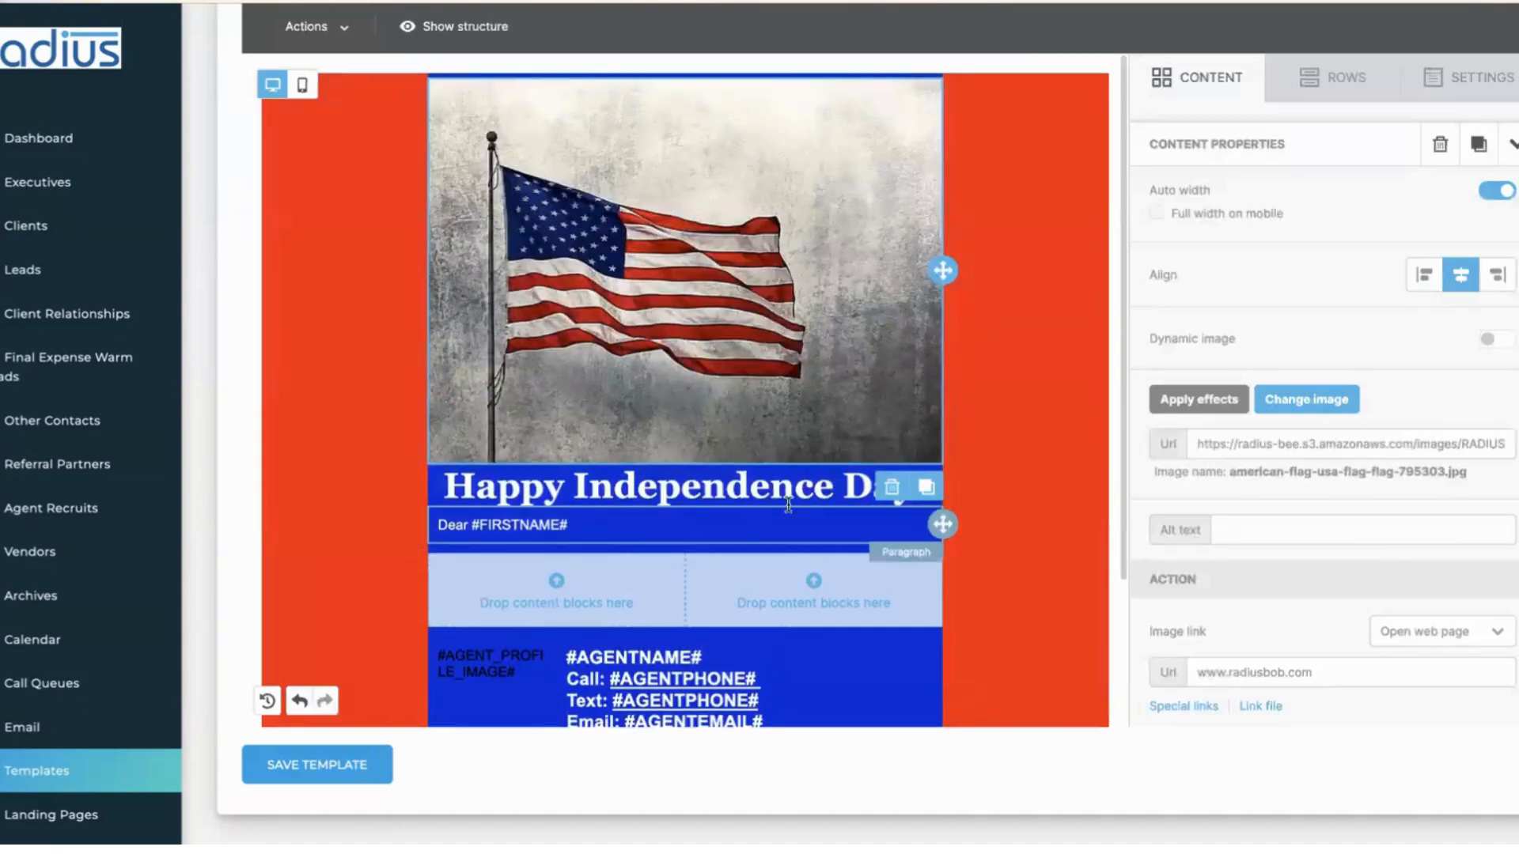
- Change the heading 'Happy Independence Day!' to 'Happy 4th of July!'
left_click(796, 475)
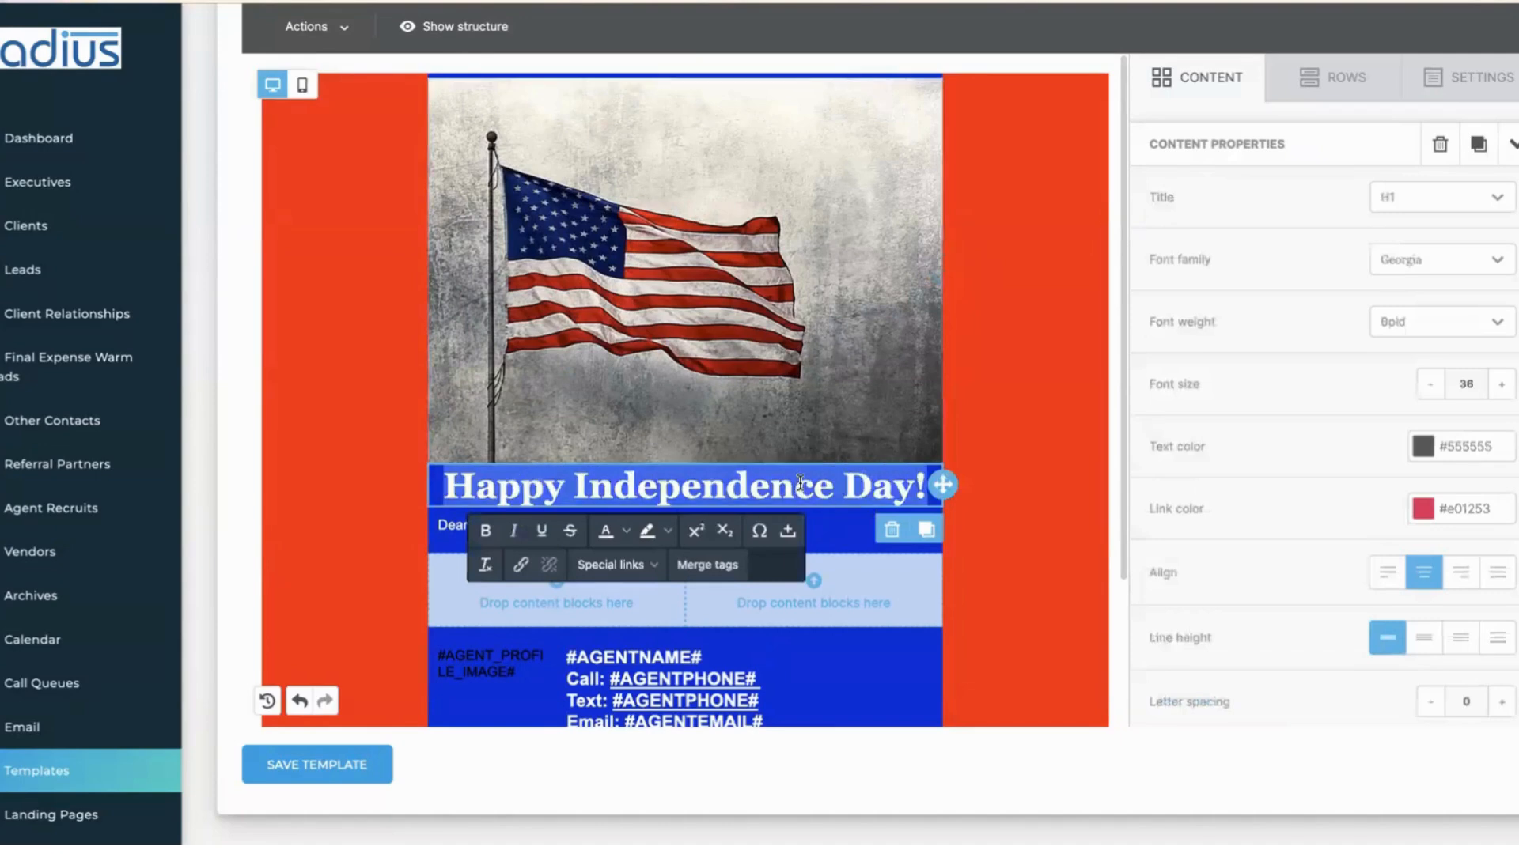
left_click(574, 483)
left_click_drag(632, 480, 908, 484)
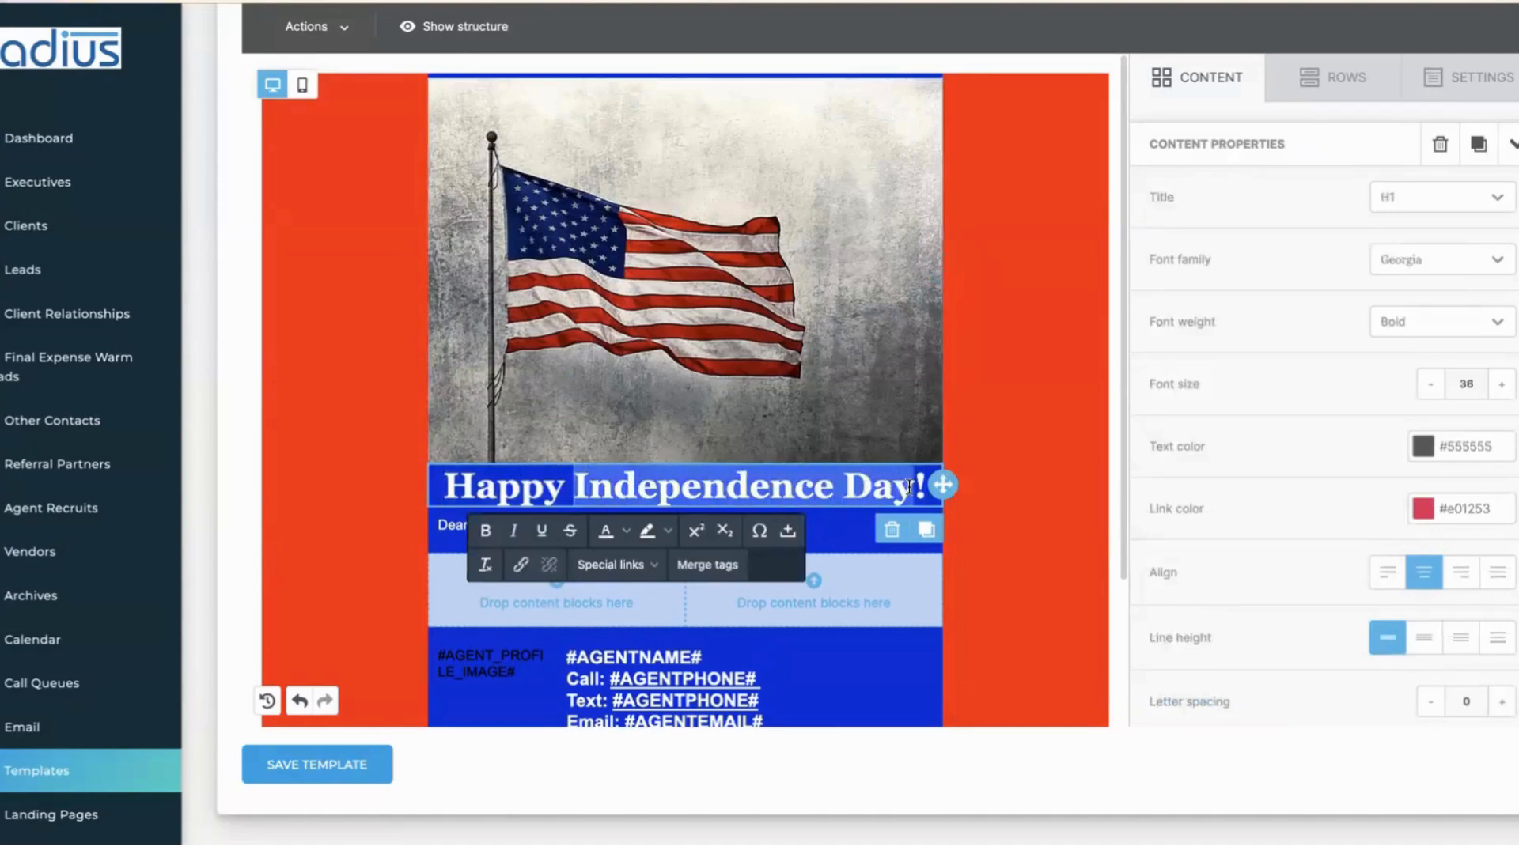
type("4h")
key("BackSpace")
type("th of July!")
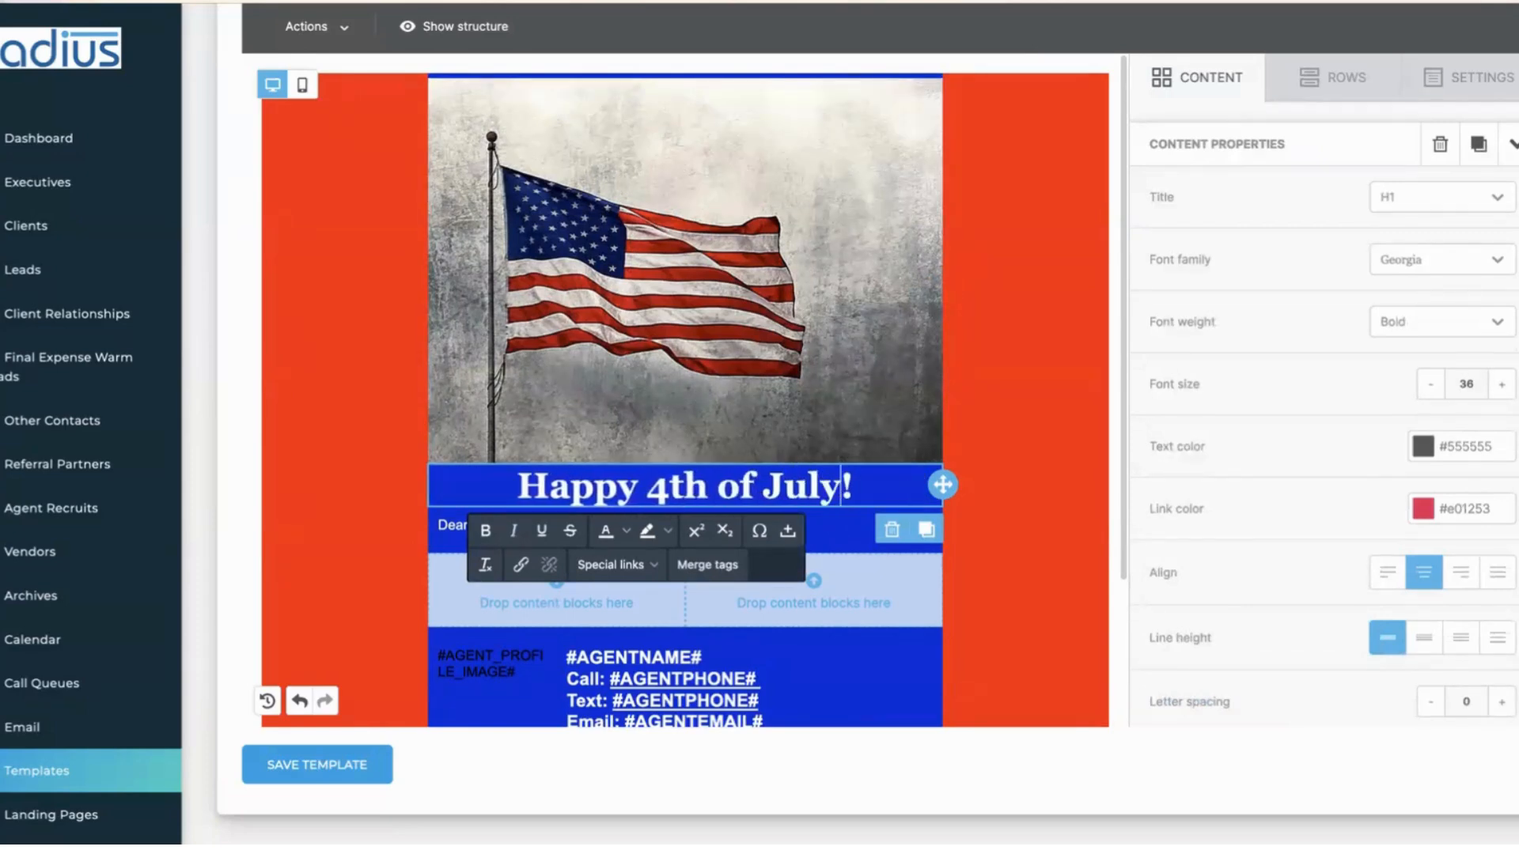
left_click(1124, 454)
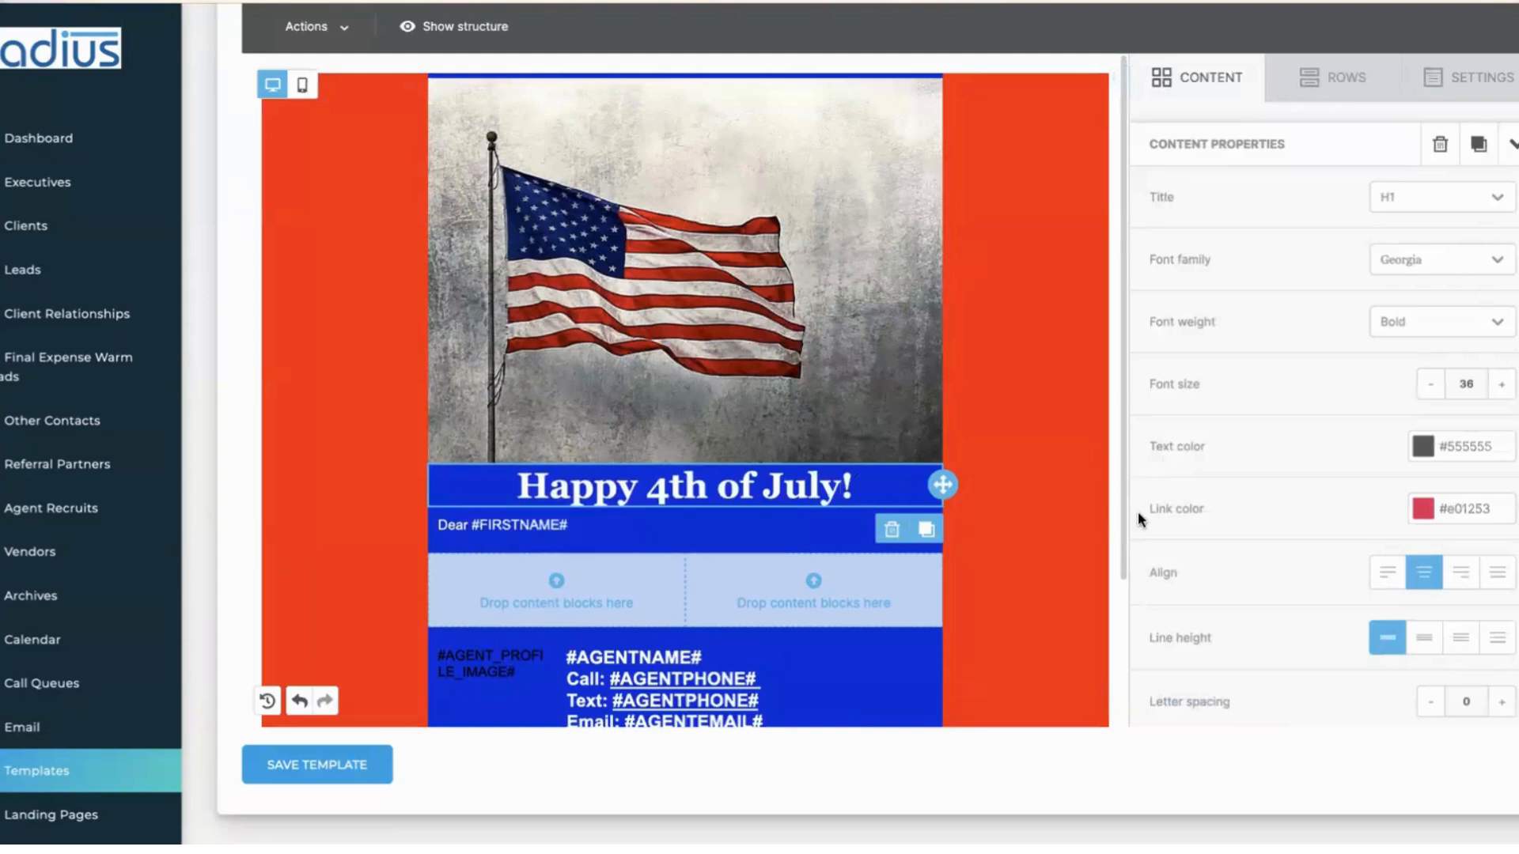
- Below Dear #FIRSTNAME#, add 'I hope that this is a special time of rememberance, celebration & family.'
left_click(657, 525)
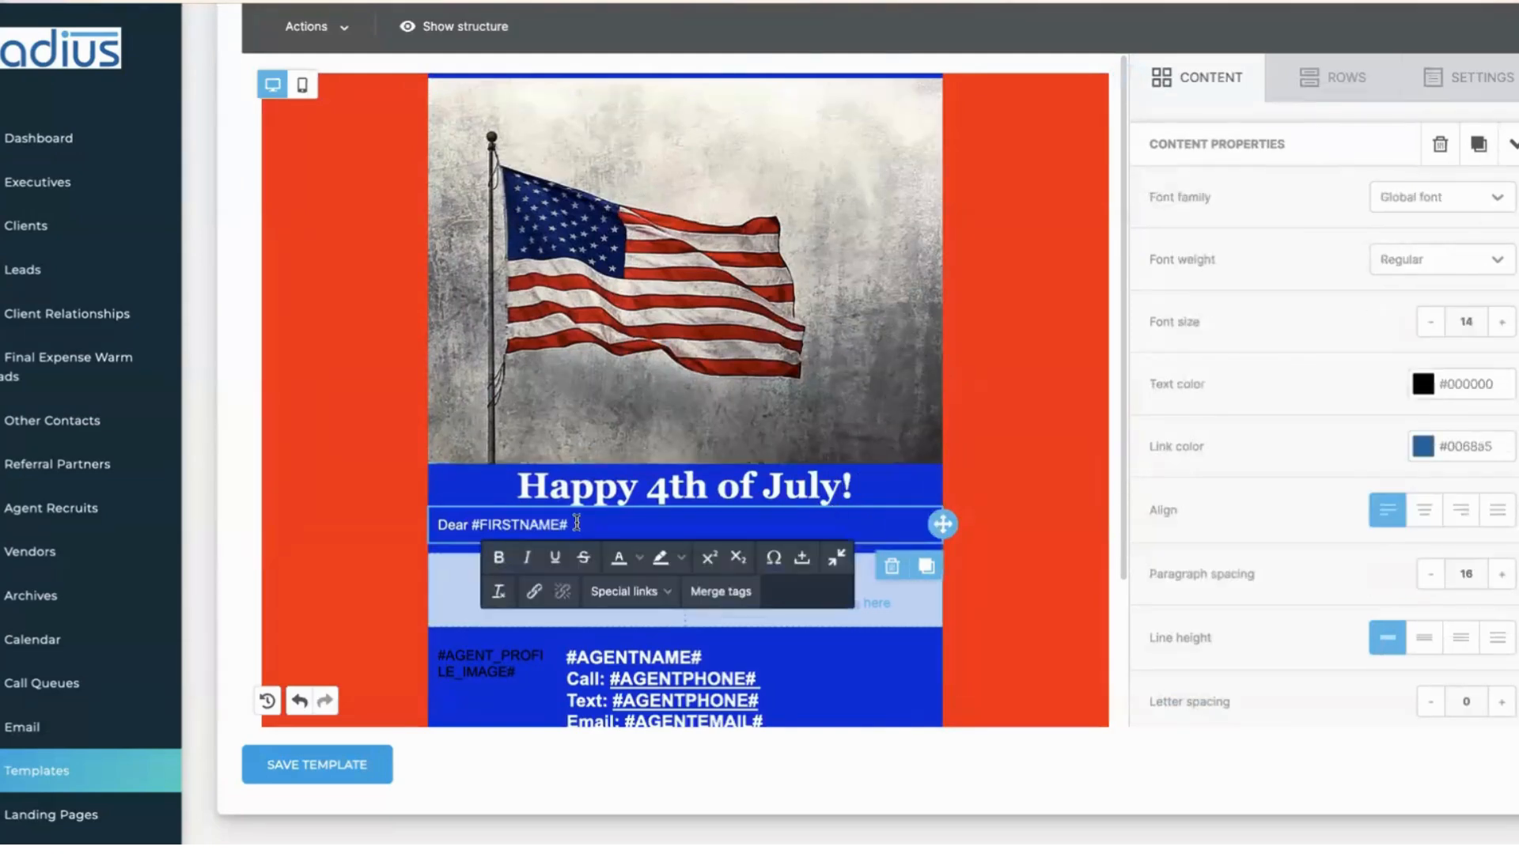
left_click_drag(472, 525, 571, 524)
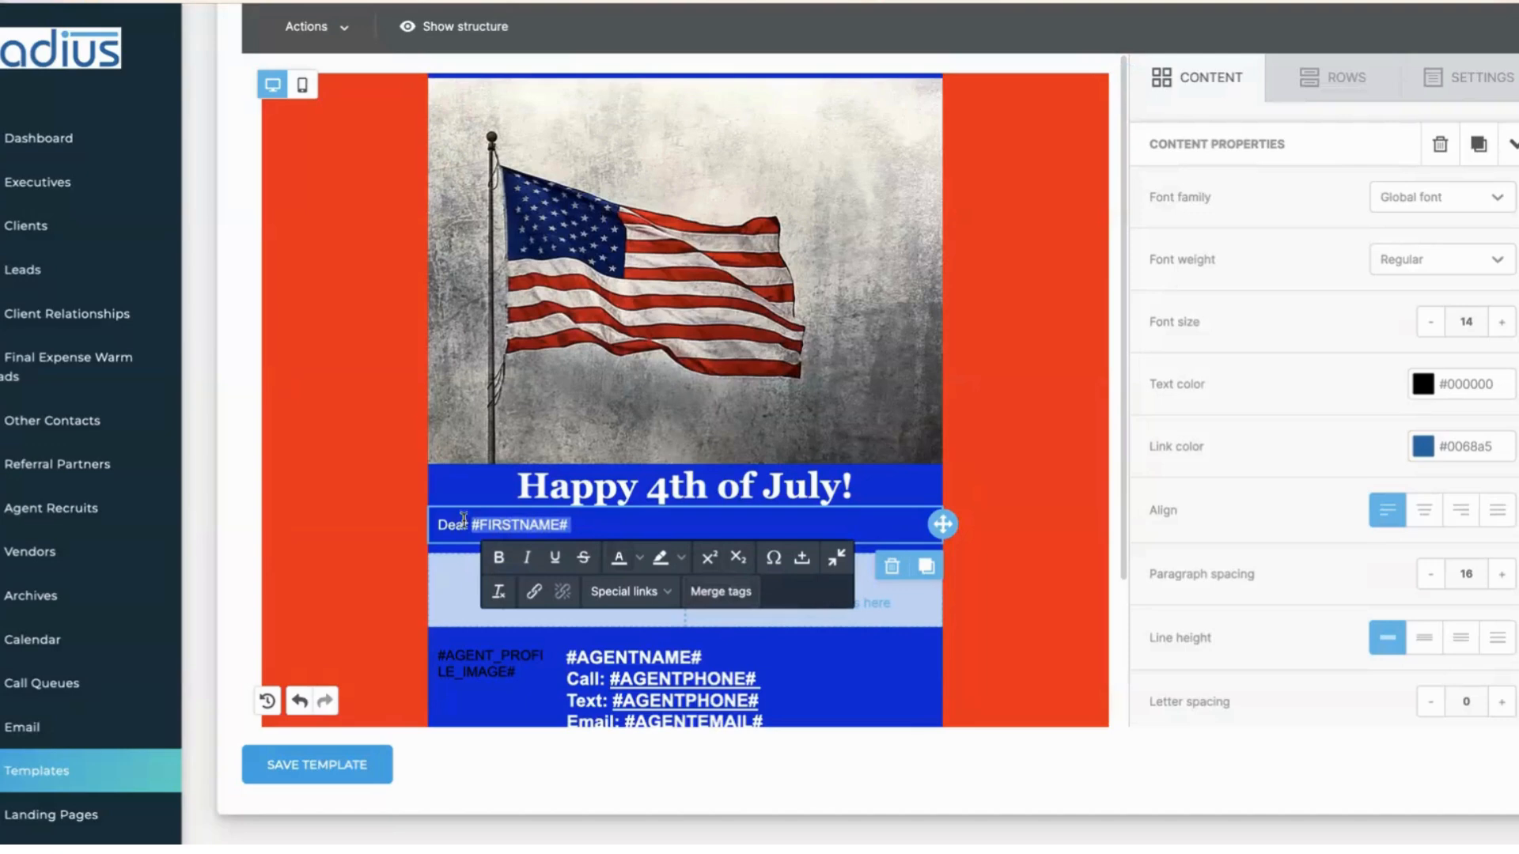
left_click(590, 528)
key("Return")
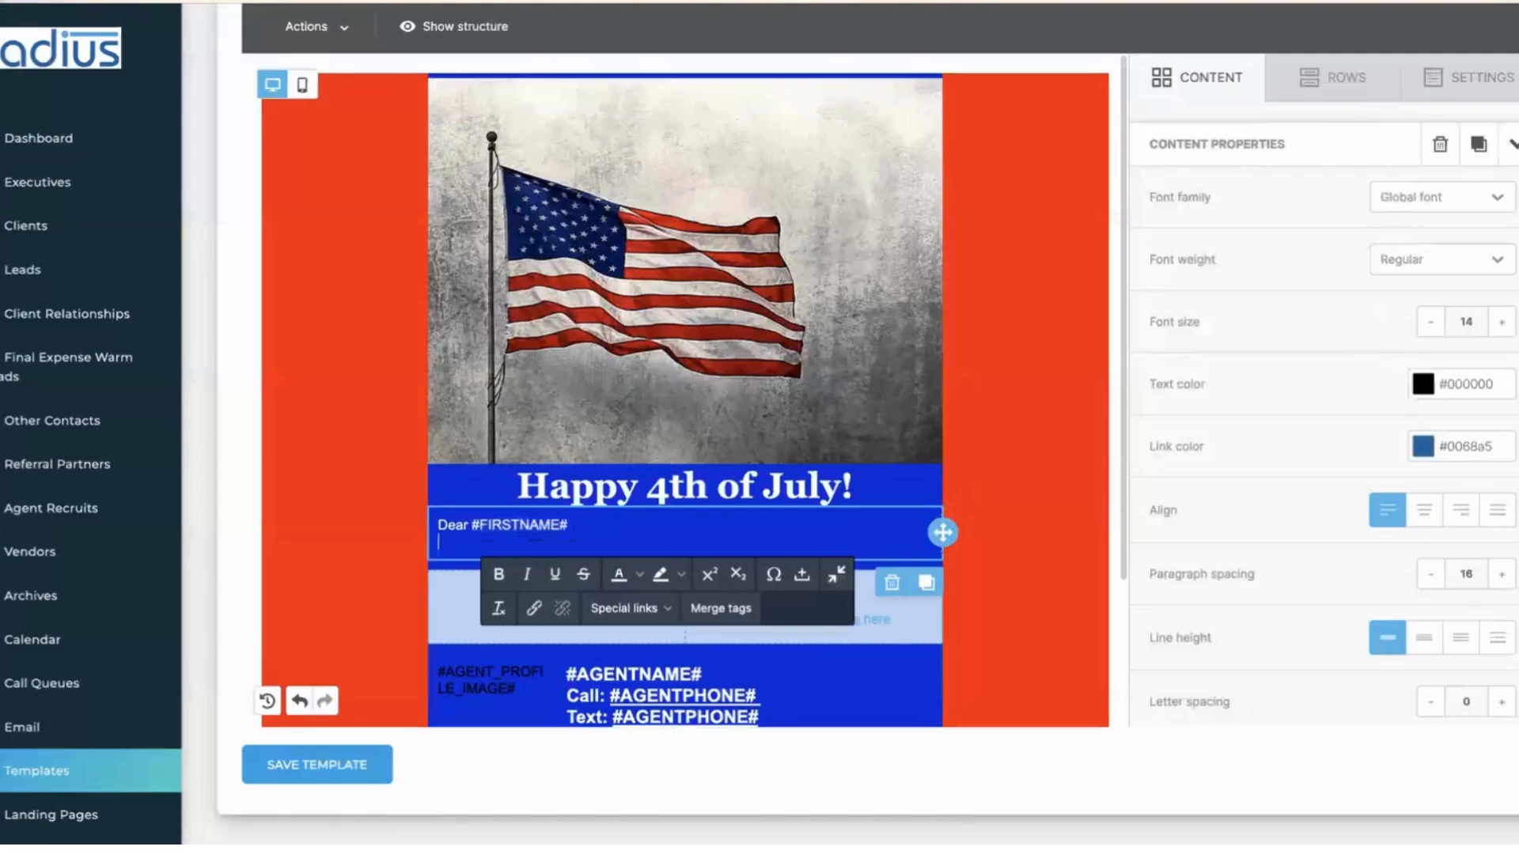
key("Return")
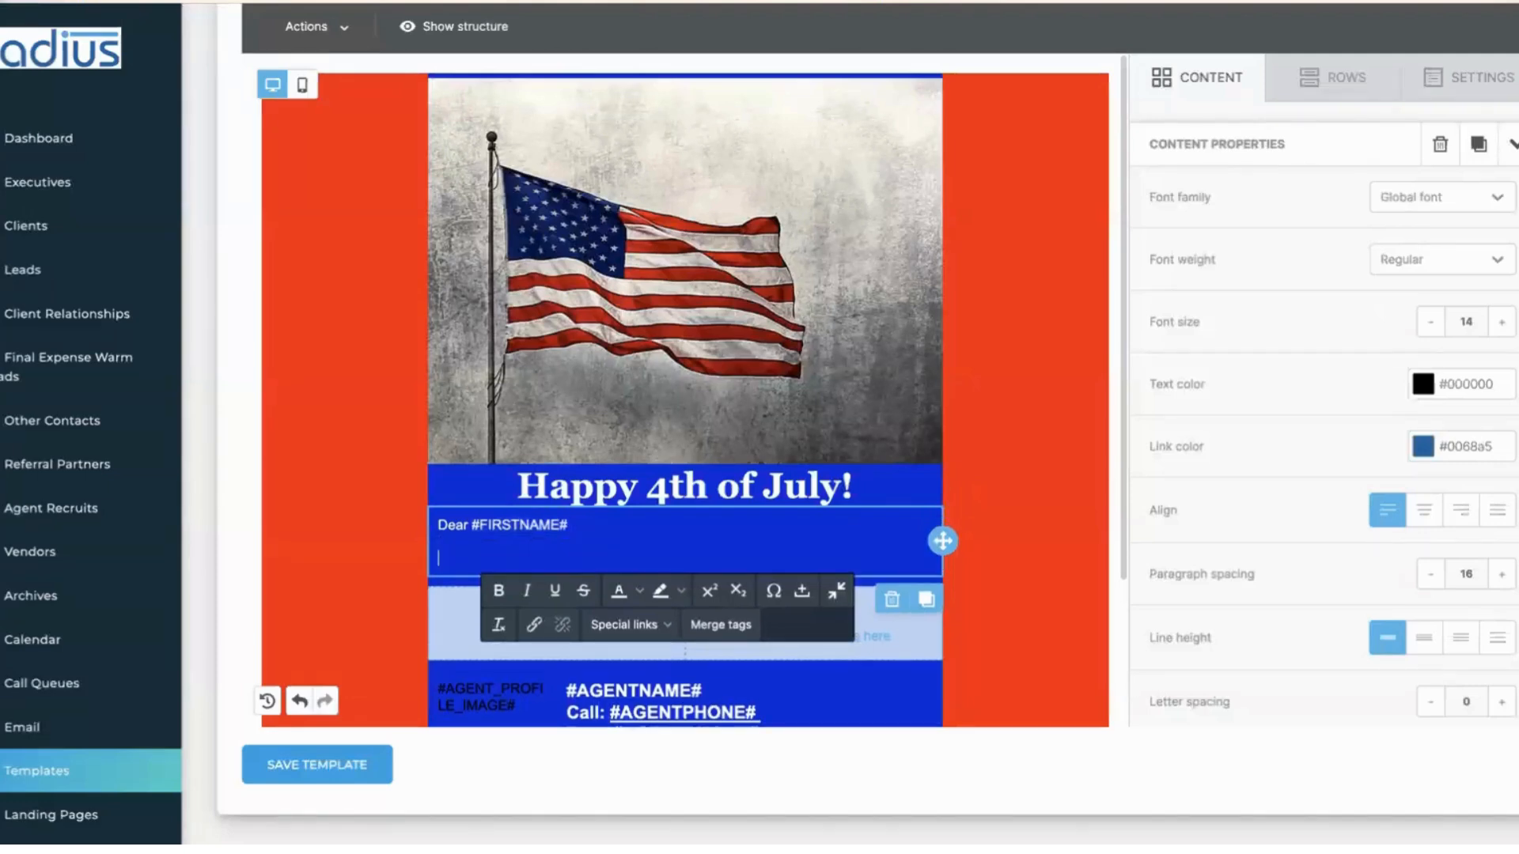
type("I hope that this is a")
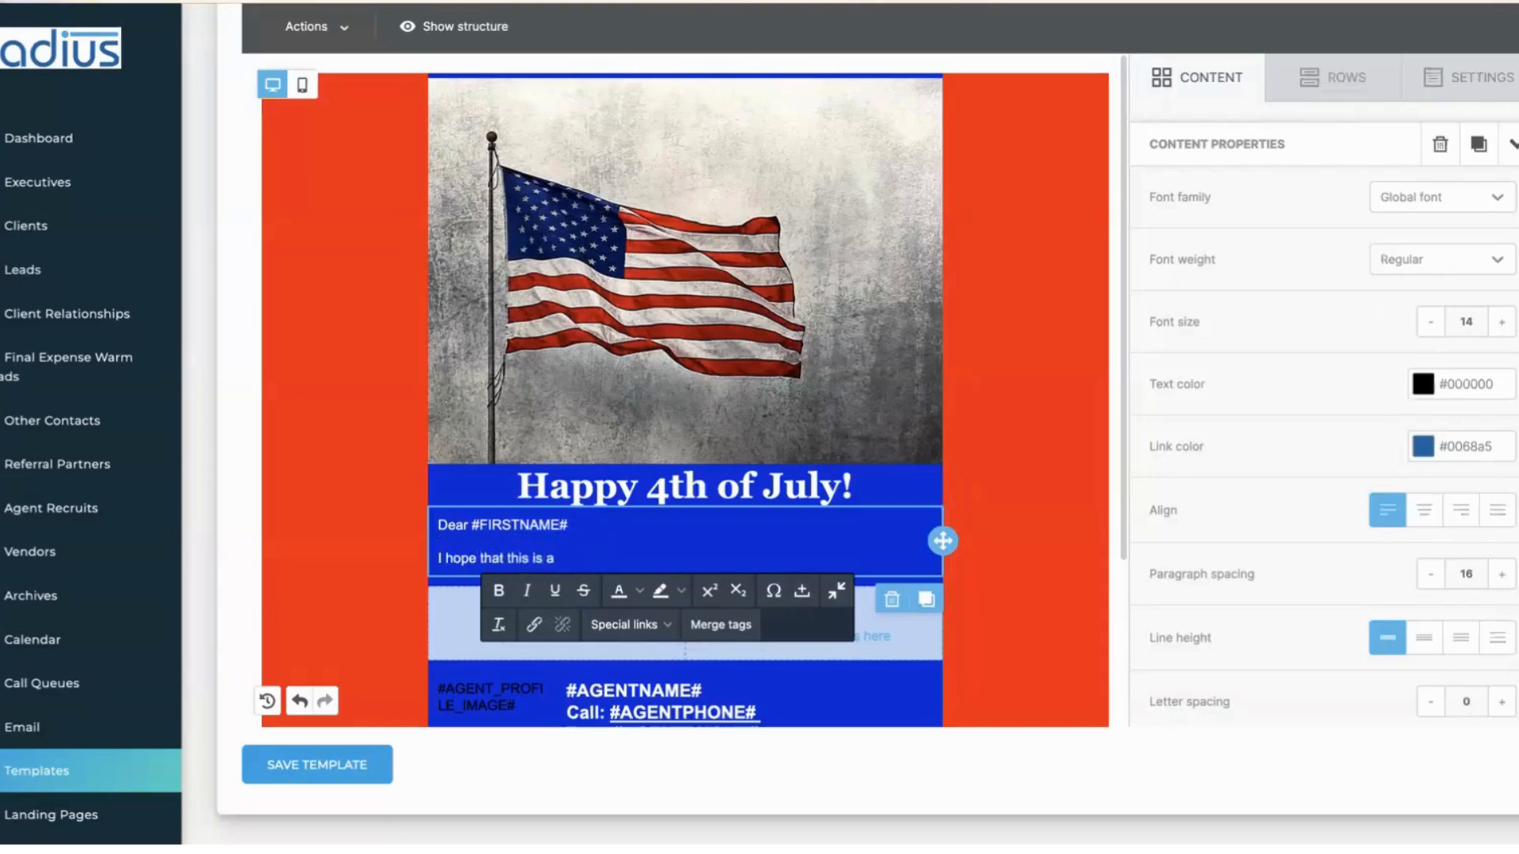
type(" special time of rememberance, c")
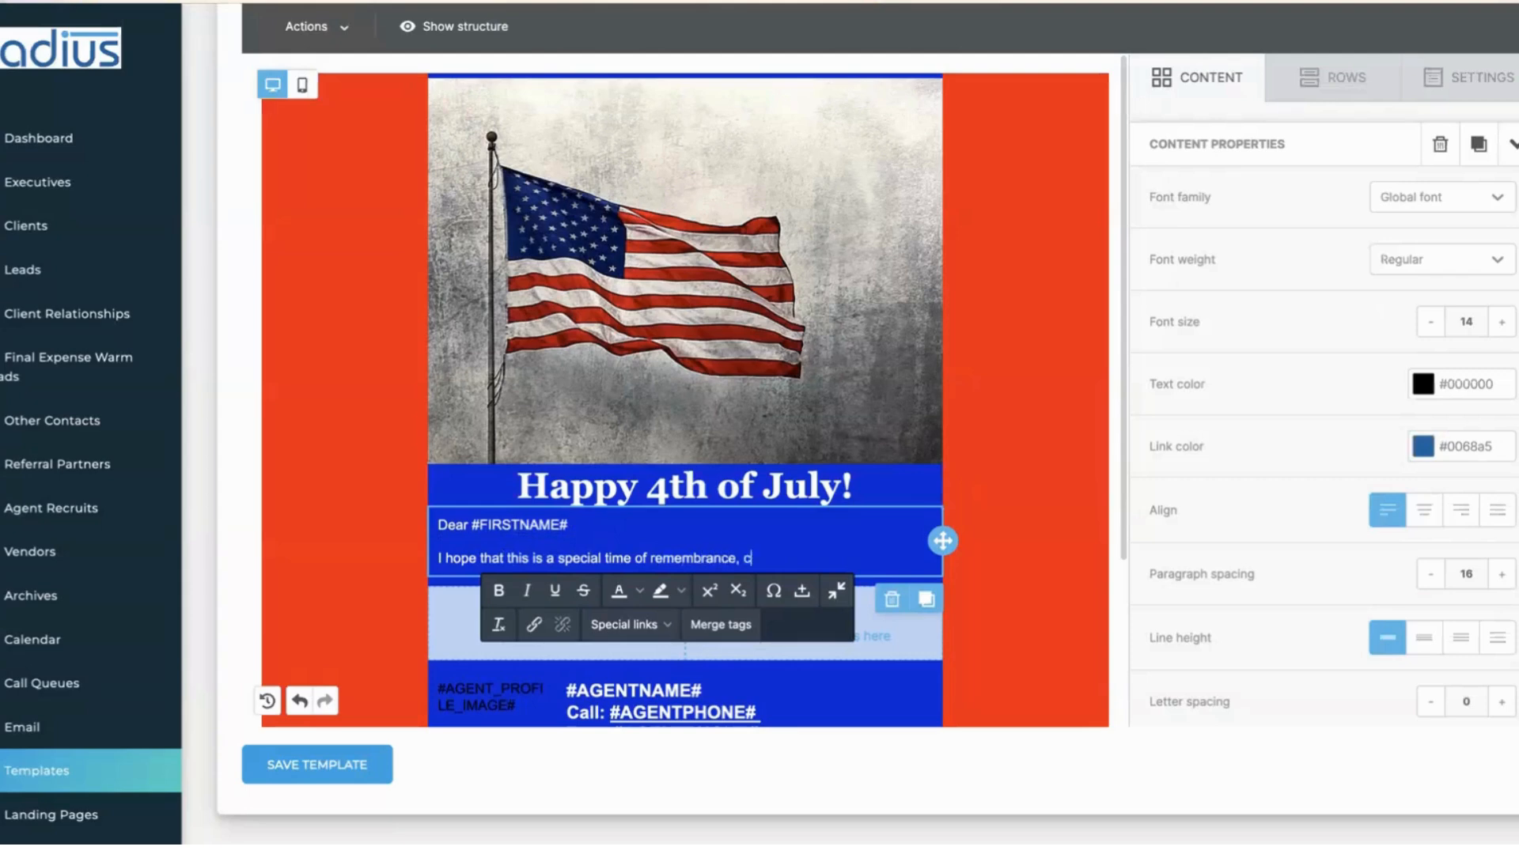
type("elebration & family.")
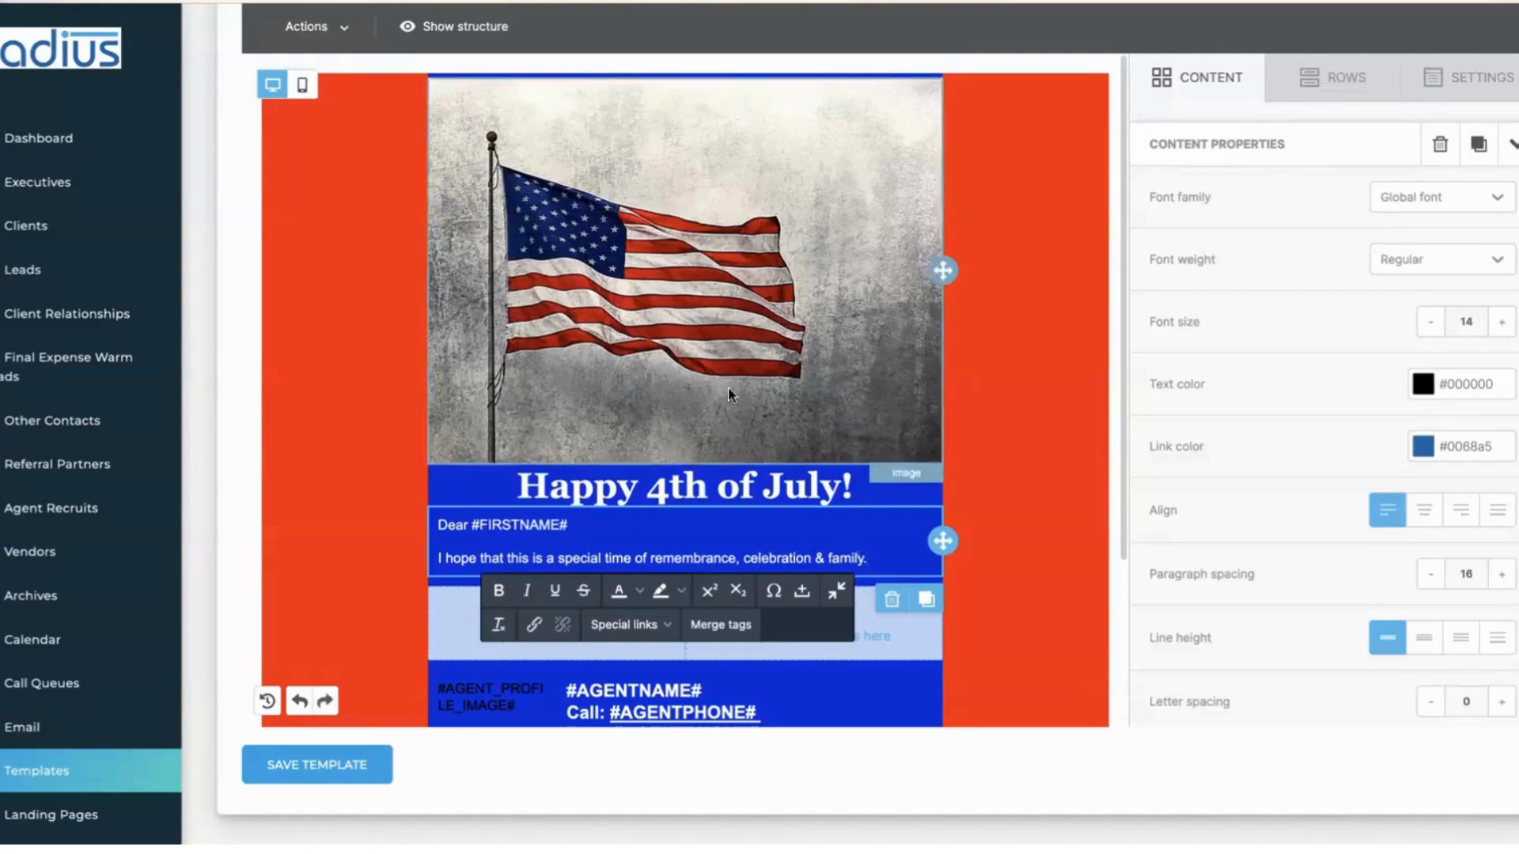
left_click_drag(1125, 435, 1123, 543)
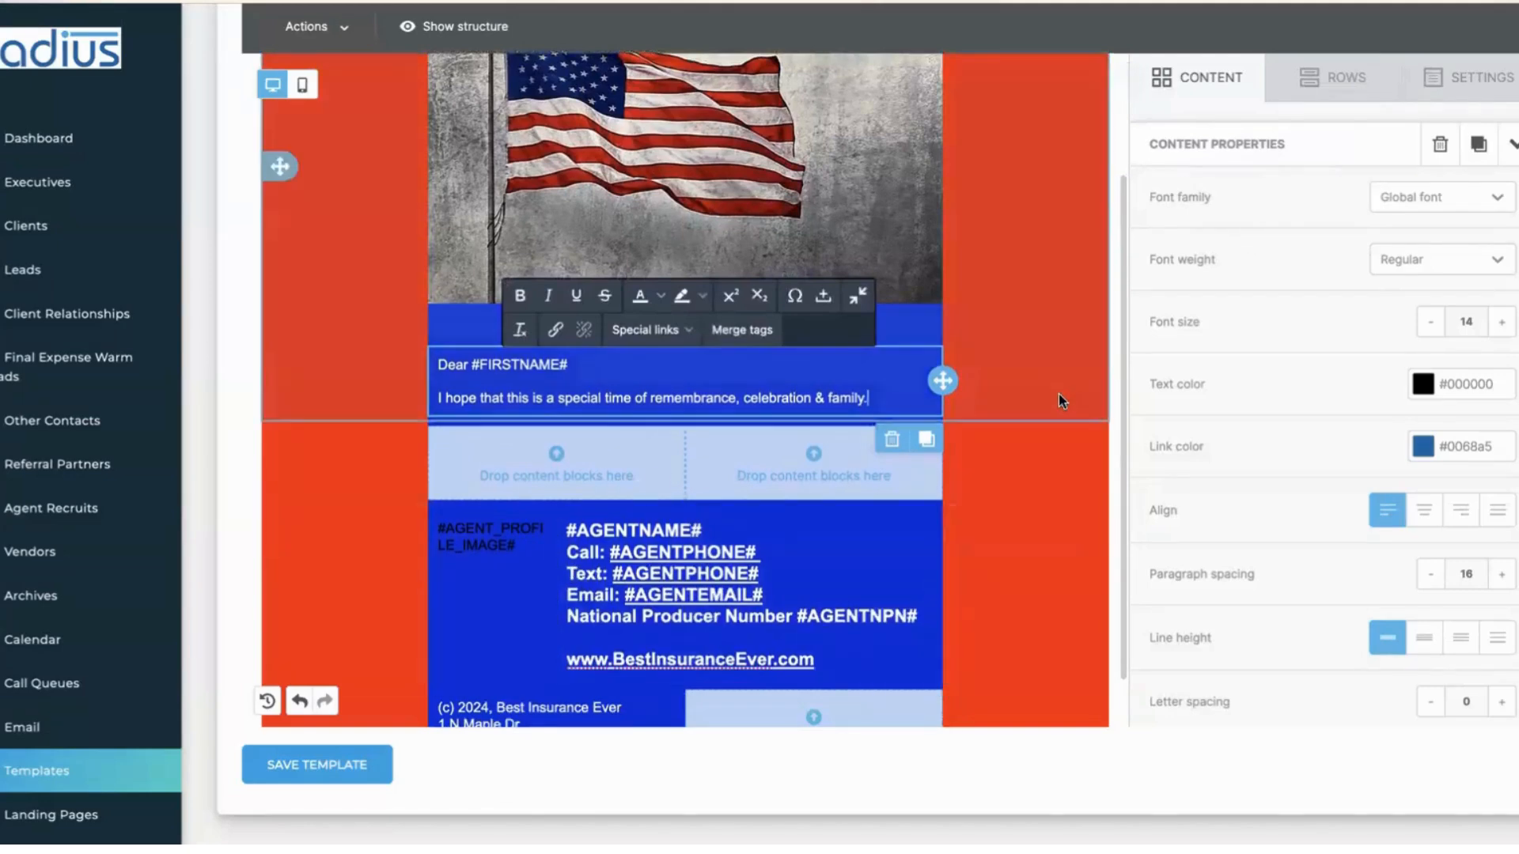
- Drop a Paragraph block into the empty left column and set its text colour to white
left_click(1195, 86)
left_click(1195, 88)
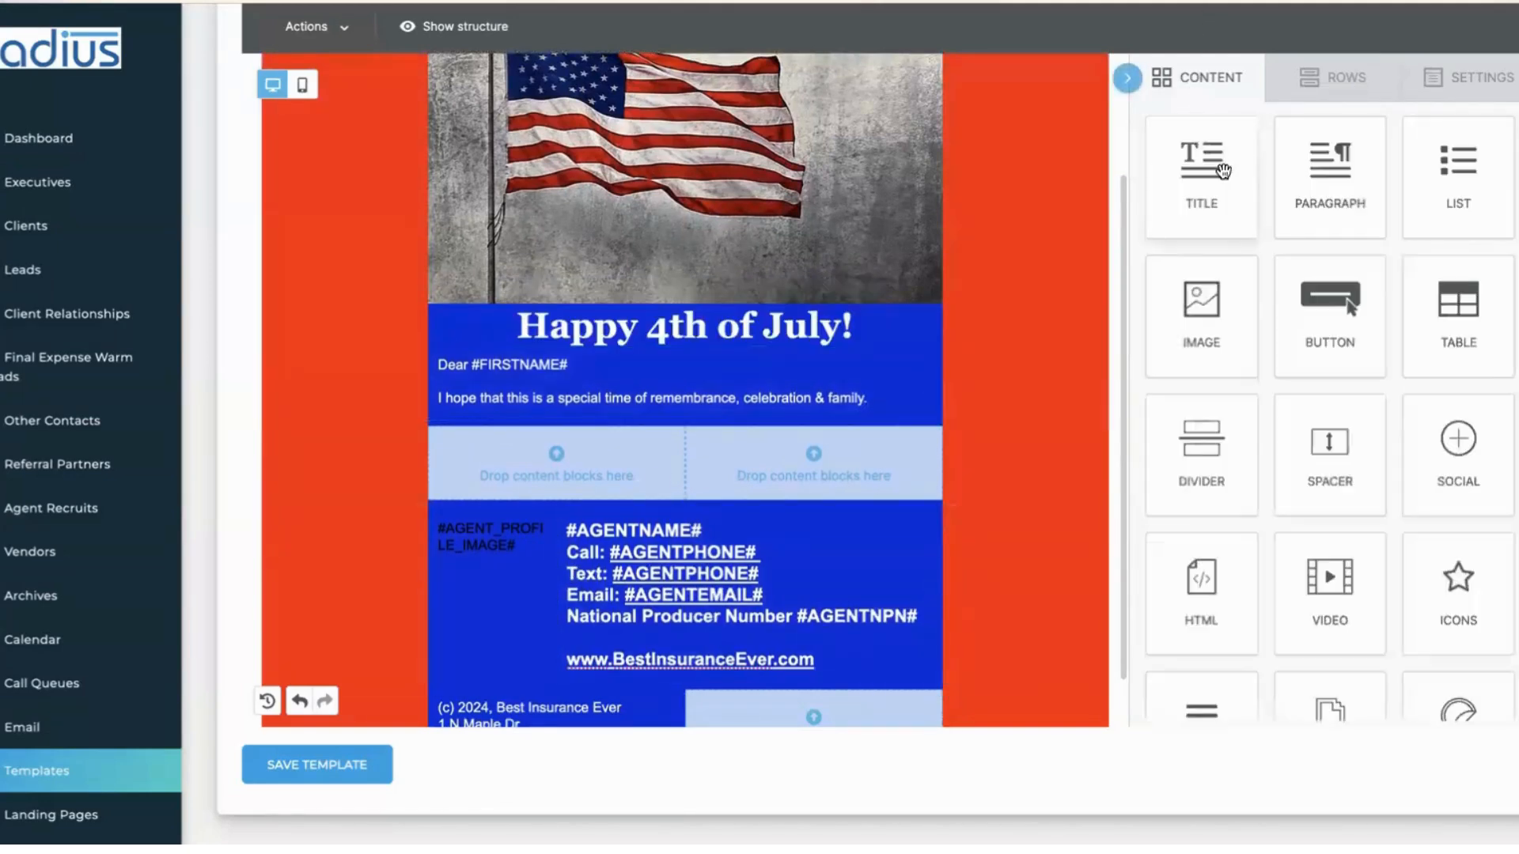
left_click_drag(1304, 199, 435, 438)
left_click(609, 445)
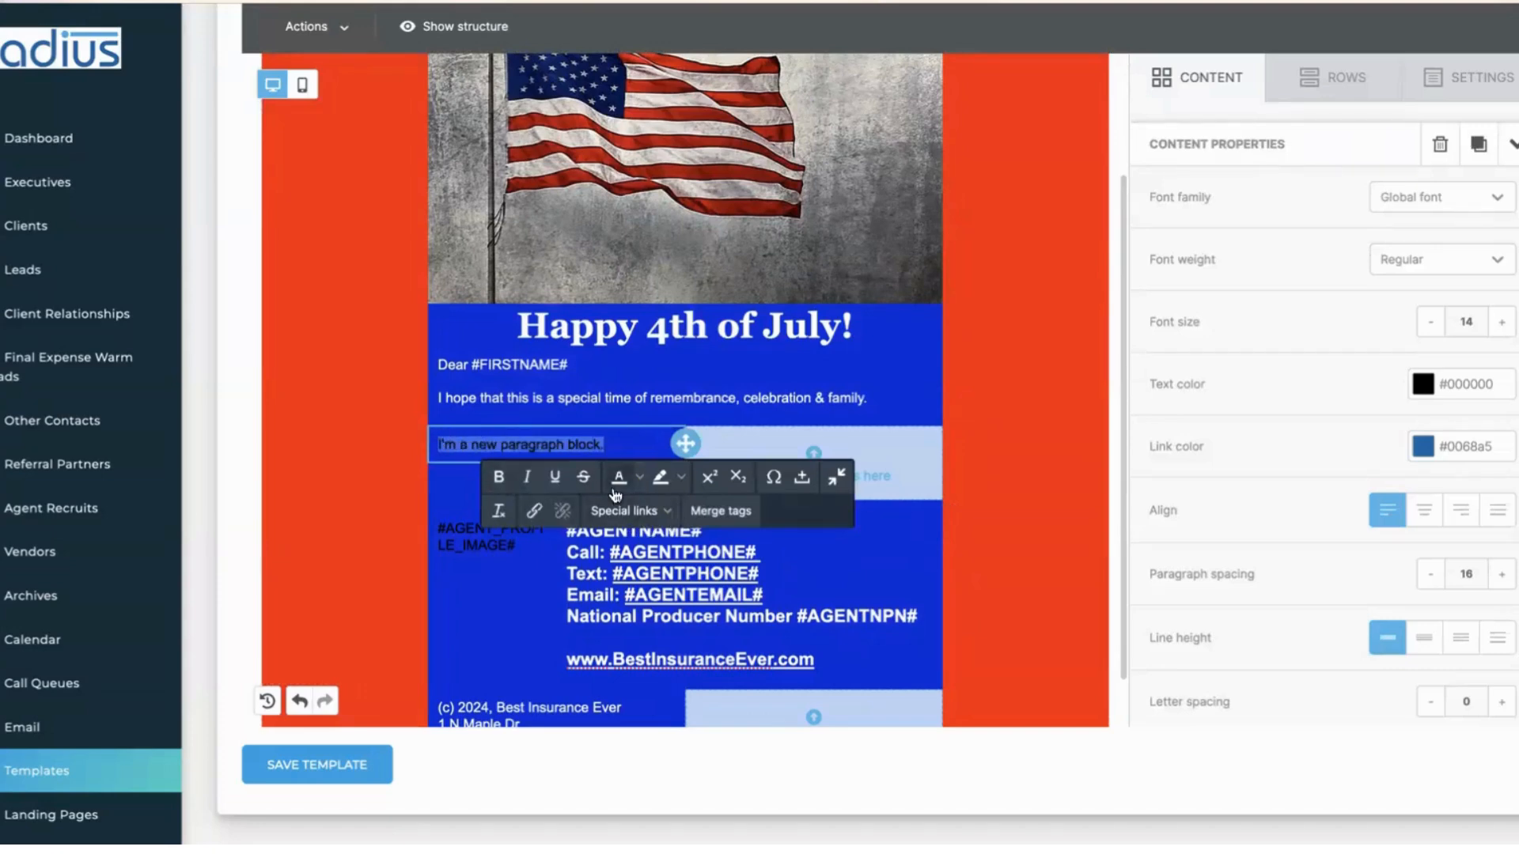
left_click(639, 478)
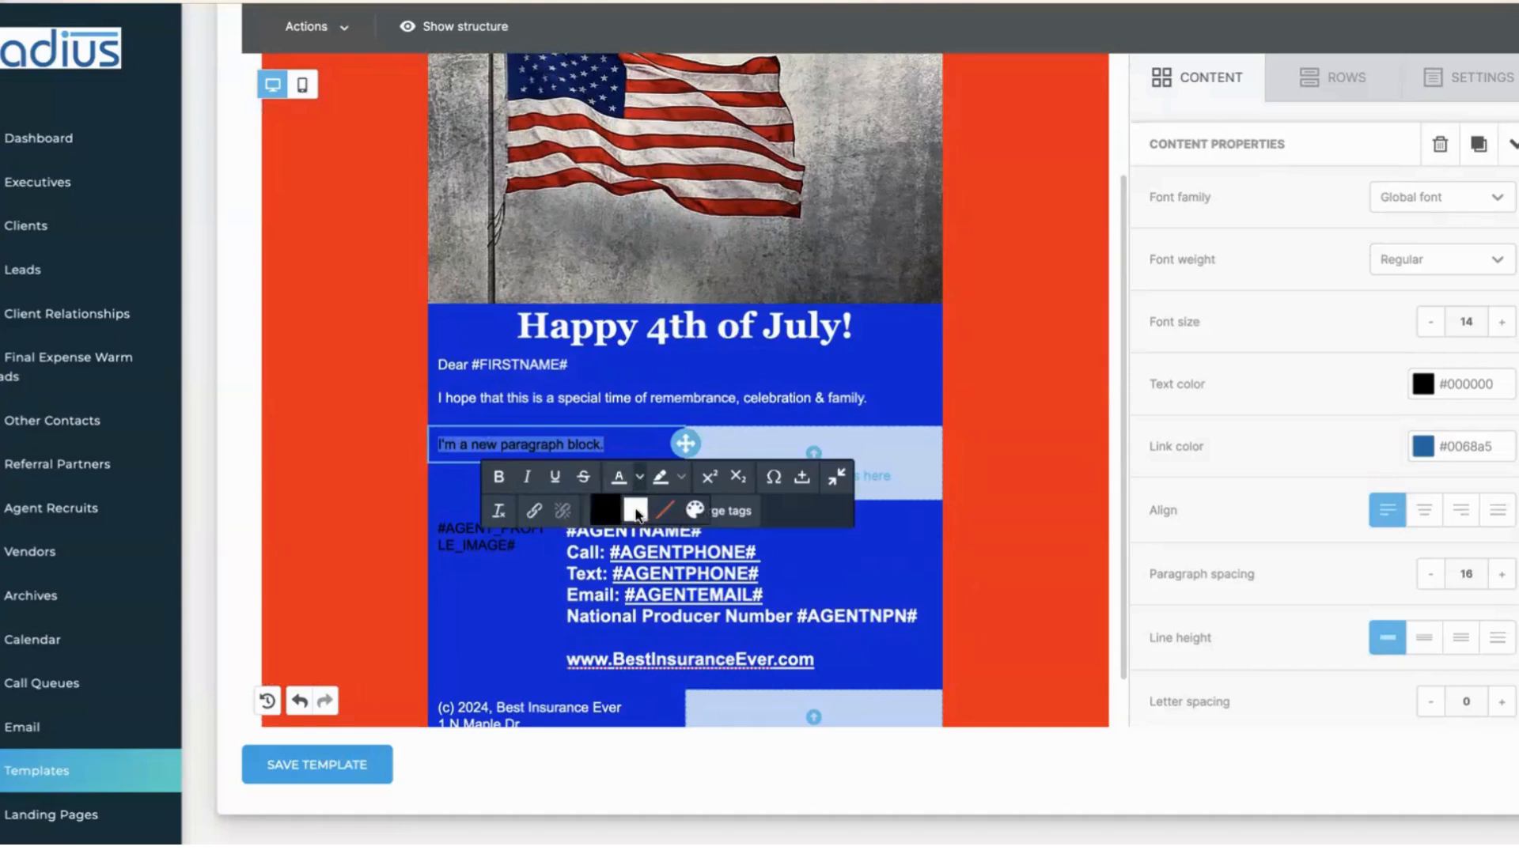
left_click(637, 513)
left_click(658, 411)
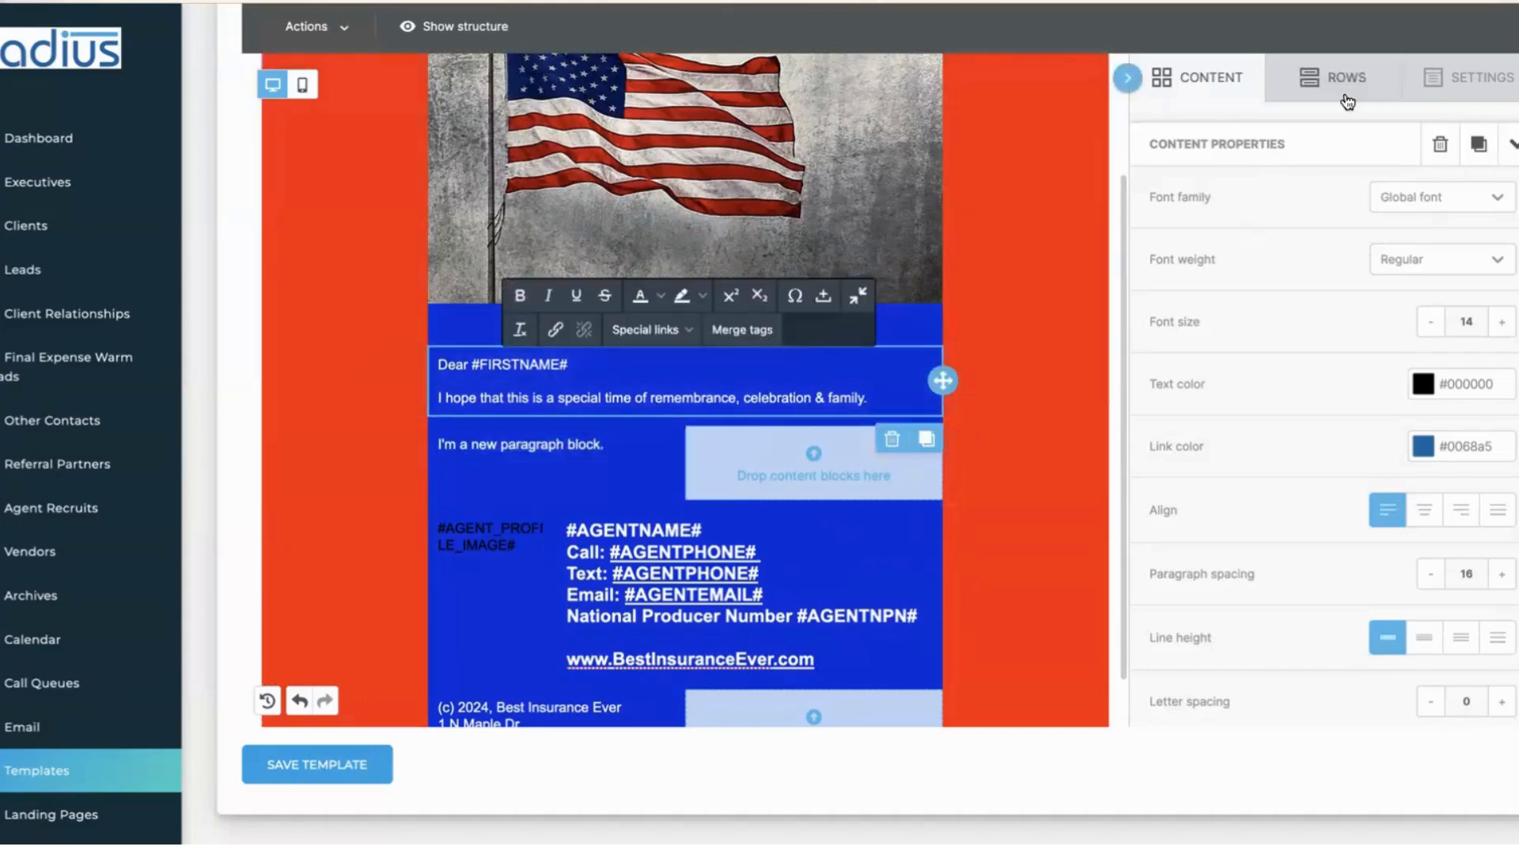
scroll(1117, 348, "down", 1)
scroll(1103, 424, "up", 3)
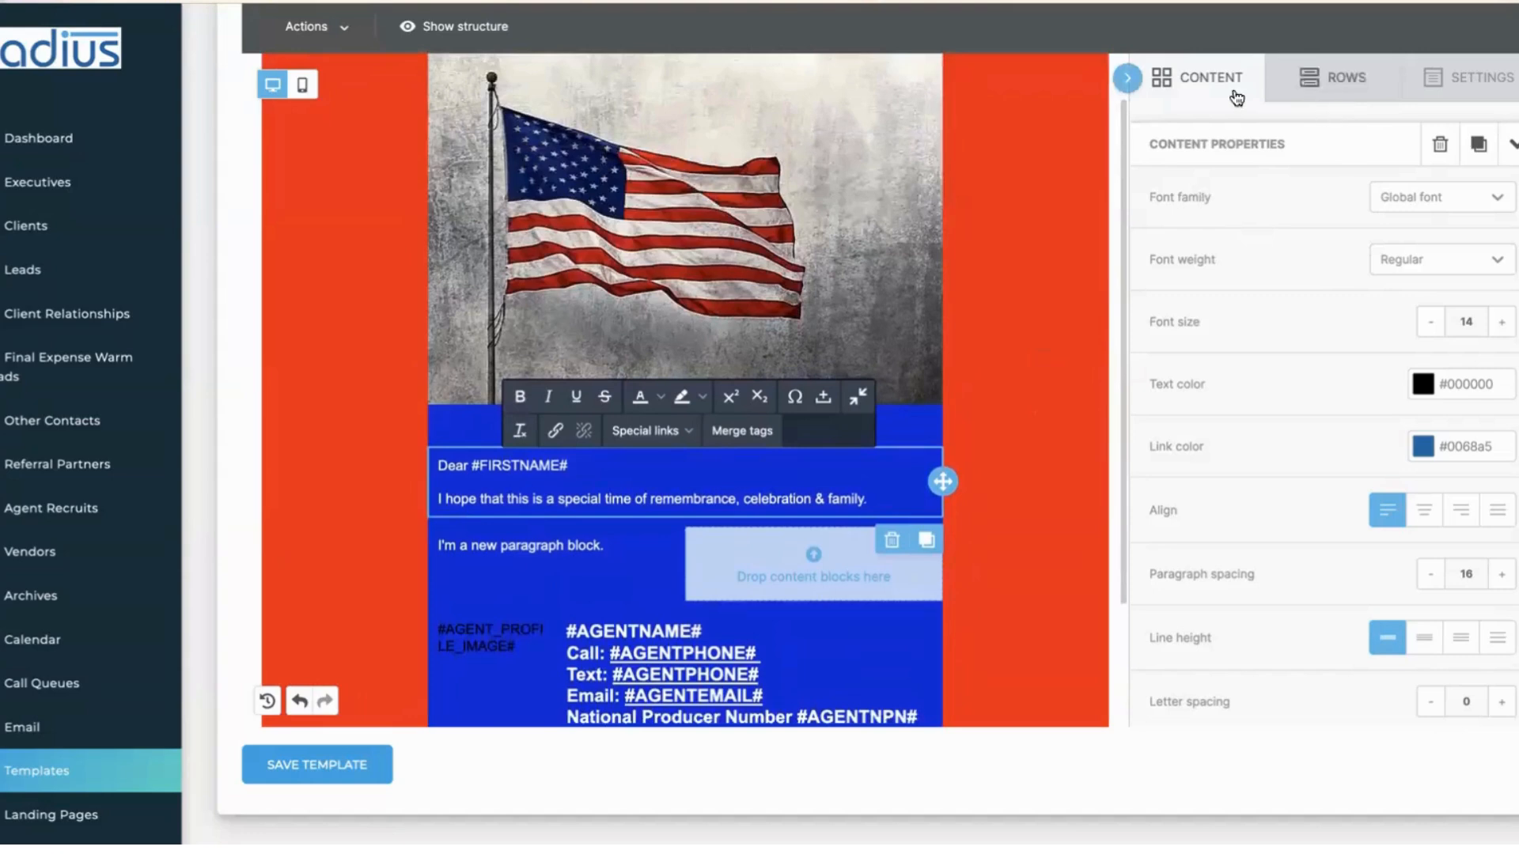
left_click(1237, 95)
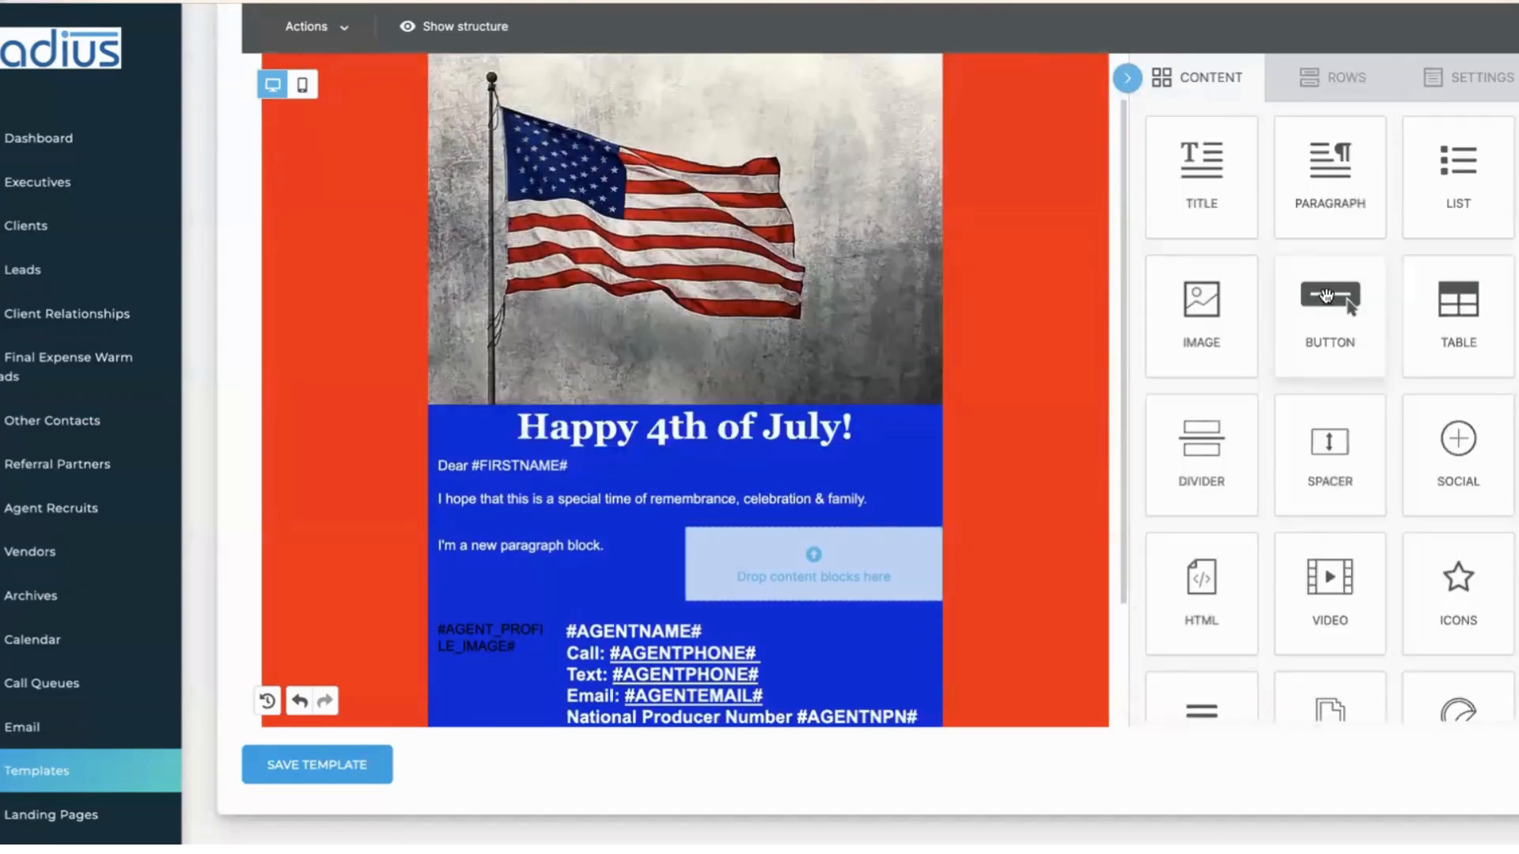
- Drag a Button into the right column and label it 'Special Song For the 4th'
mouse_move(1329, 296)
left_mouse_down()
mouse_move(1228, 290)
mouse_move(896, 433)
mouse_move(818, 518)
mouse_move(819, 554)
left_mouse_up()
left_click(804, 556)
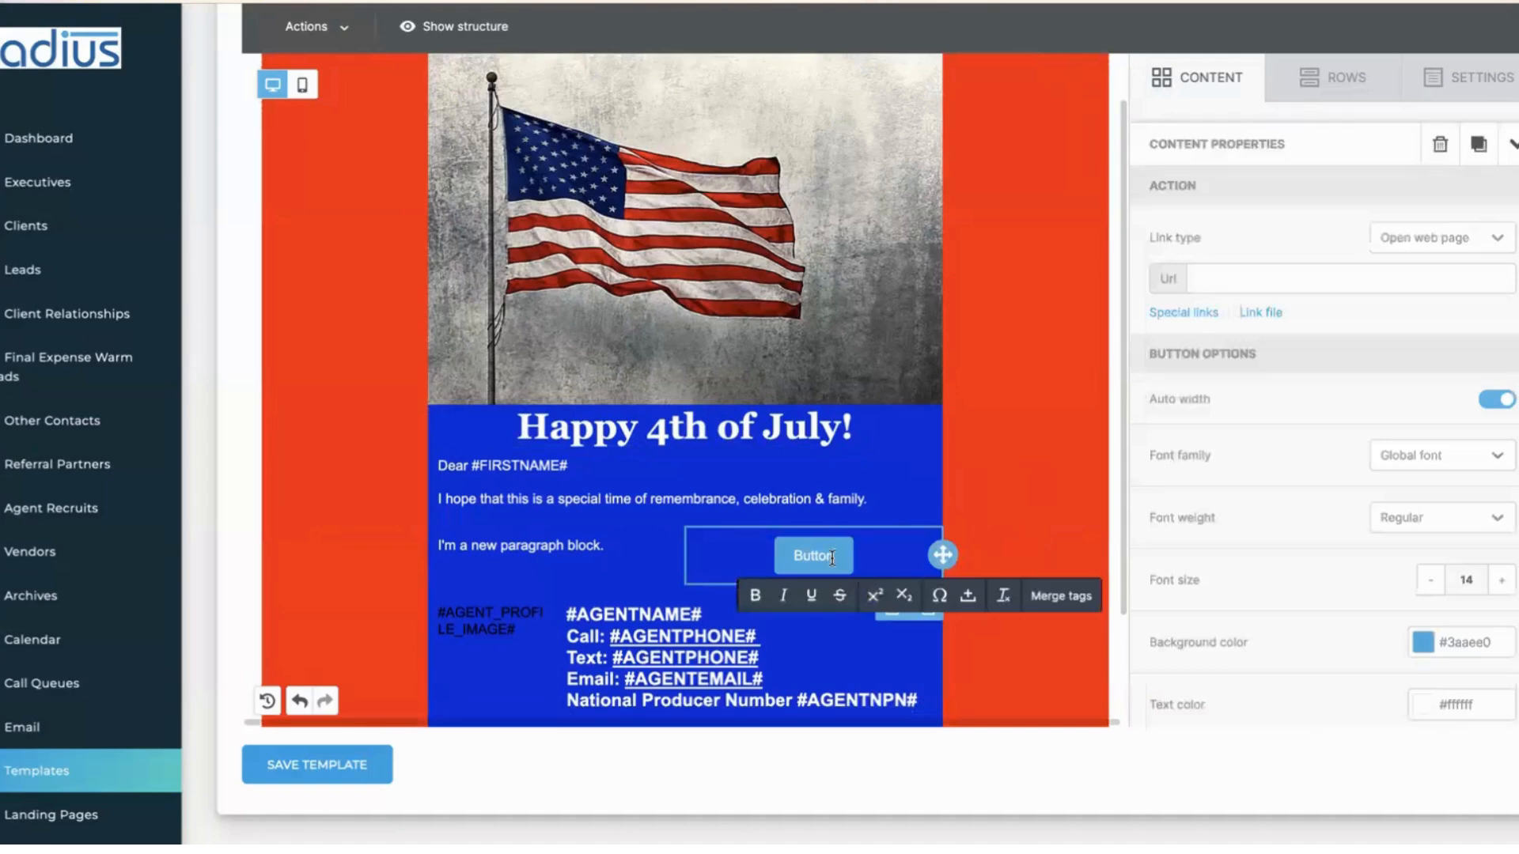
left_click(790, 557)
left_click(794, 557)
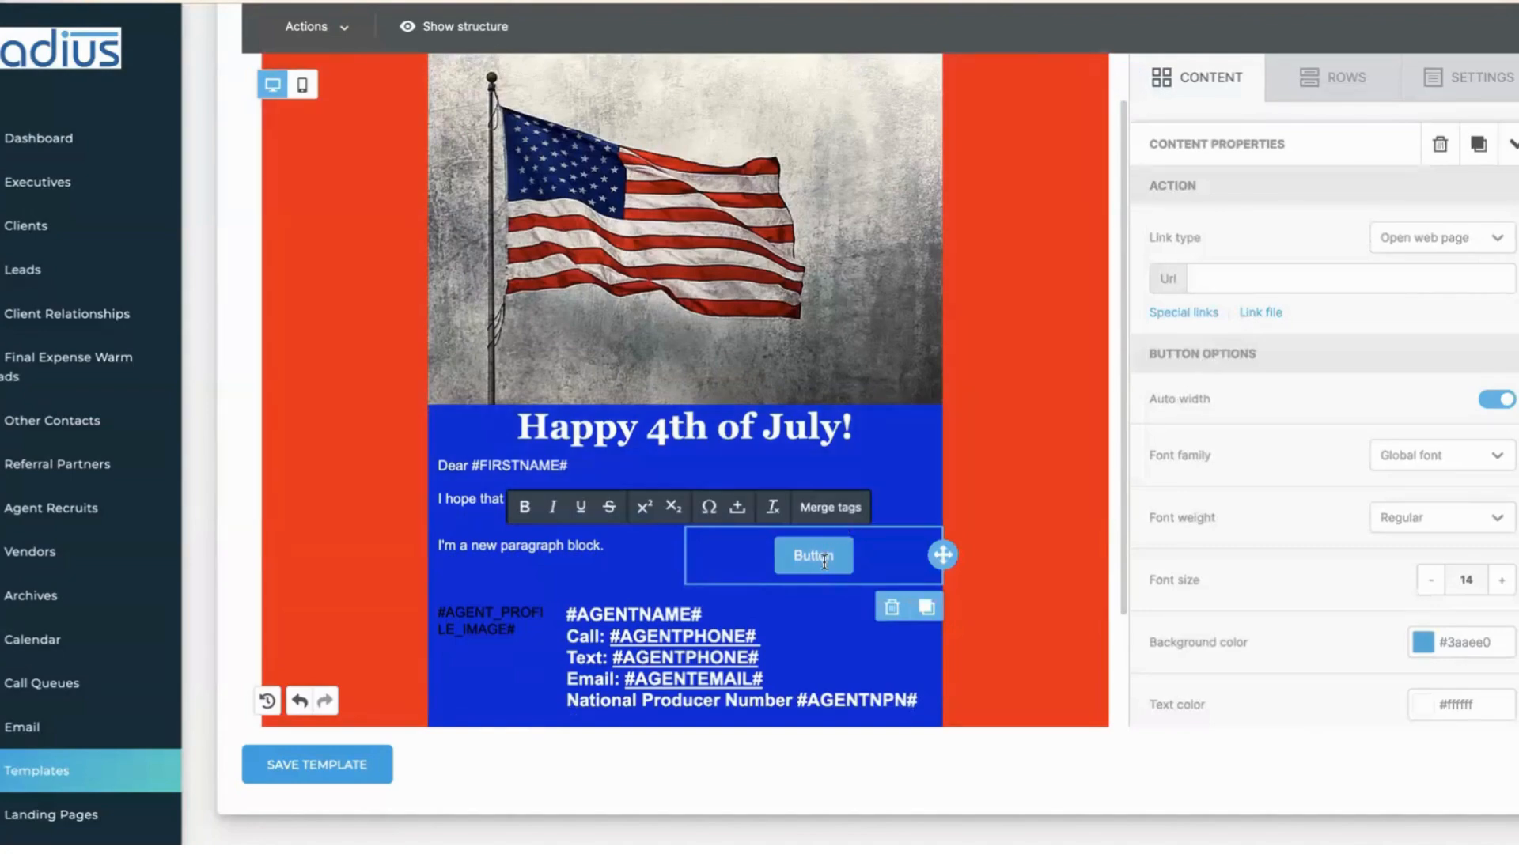
double_click(824, 558)
type("Special Song Fo")
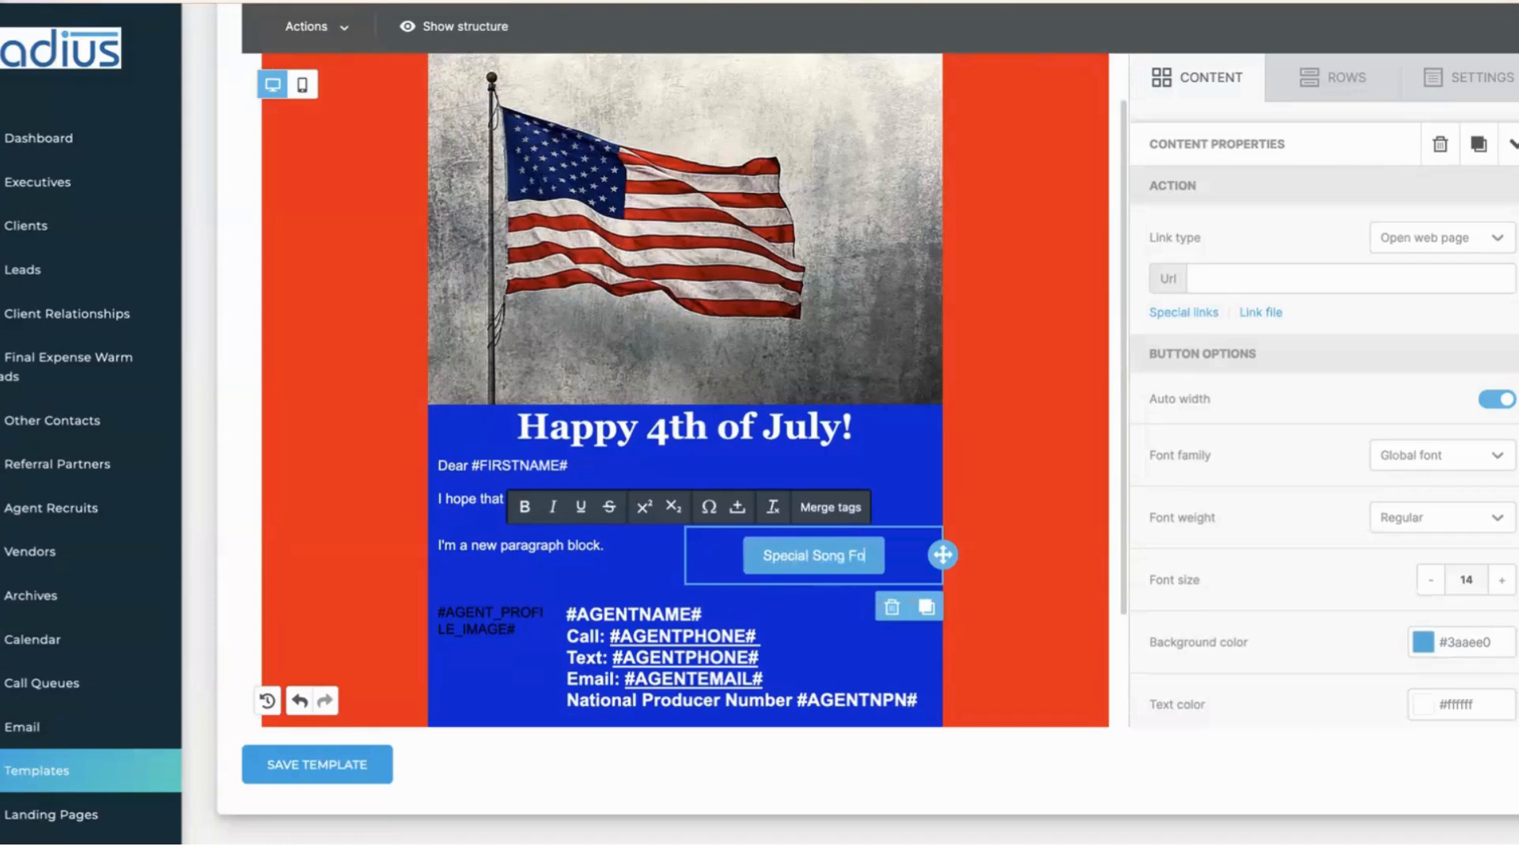
type("r the 4th")
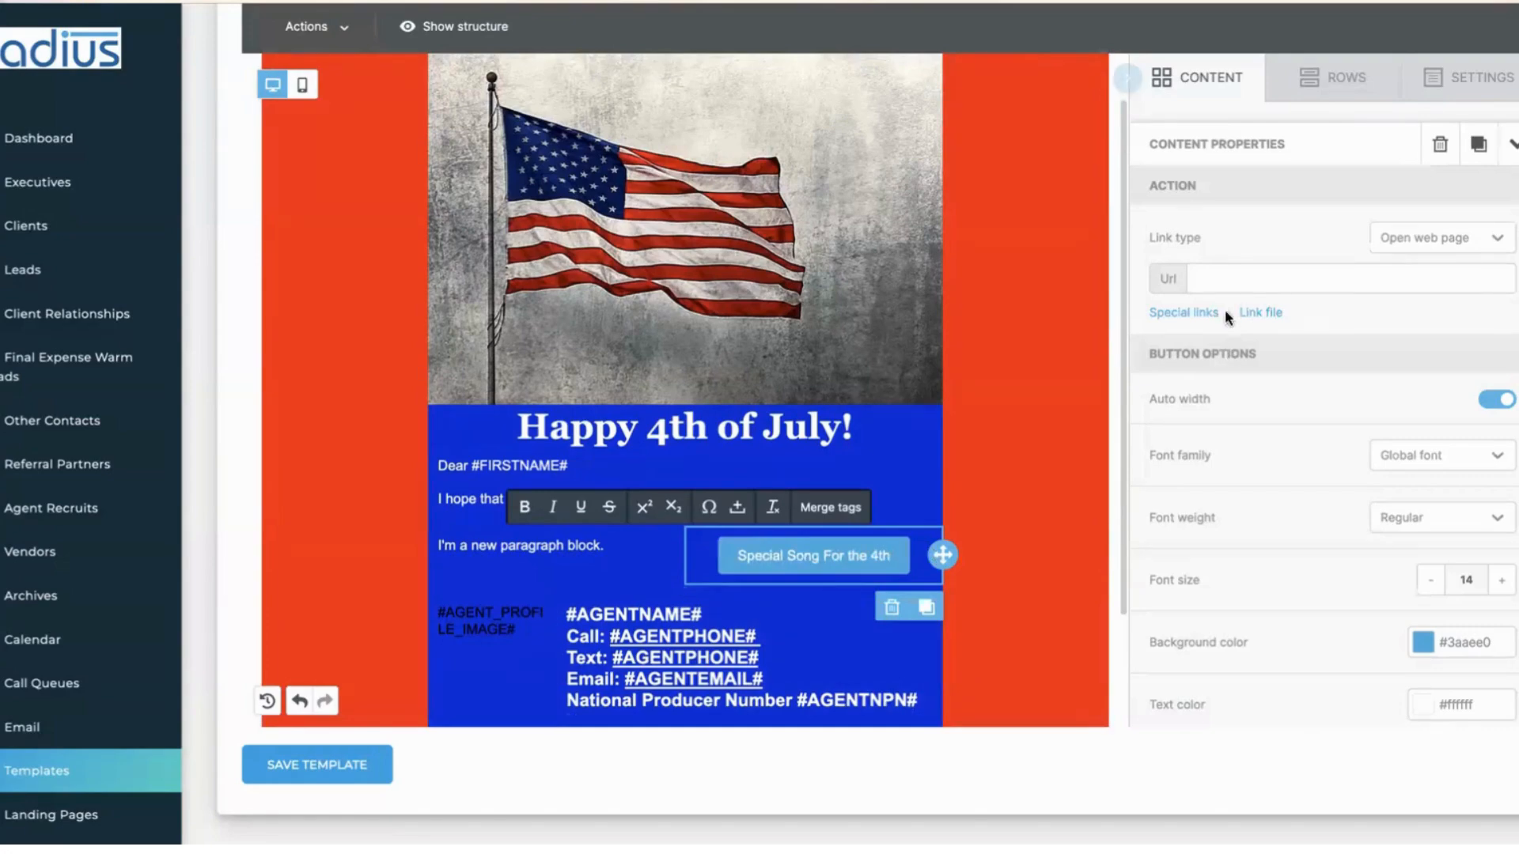
left_click(1247, 277)
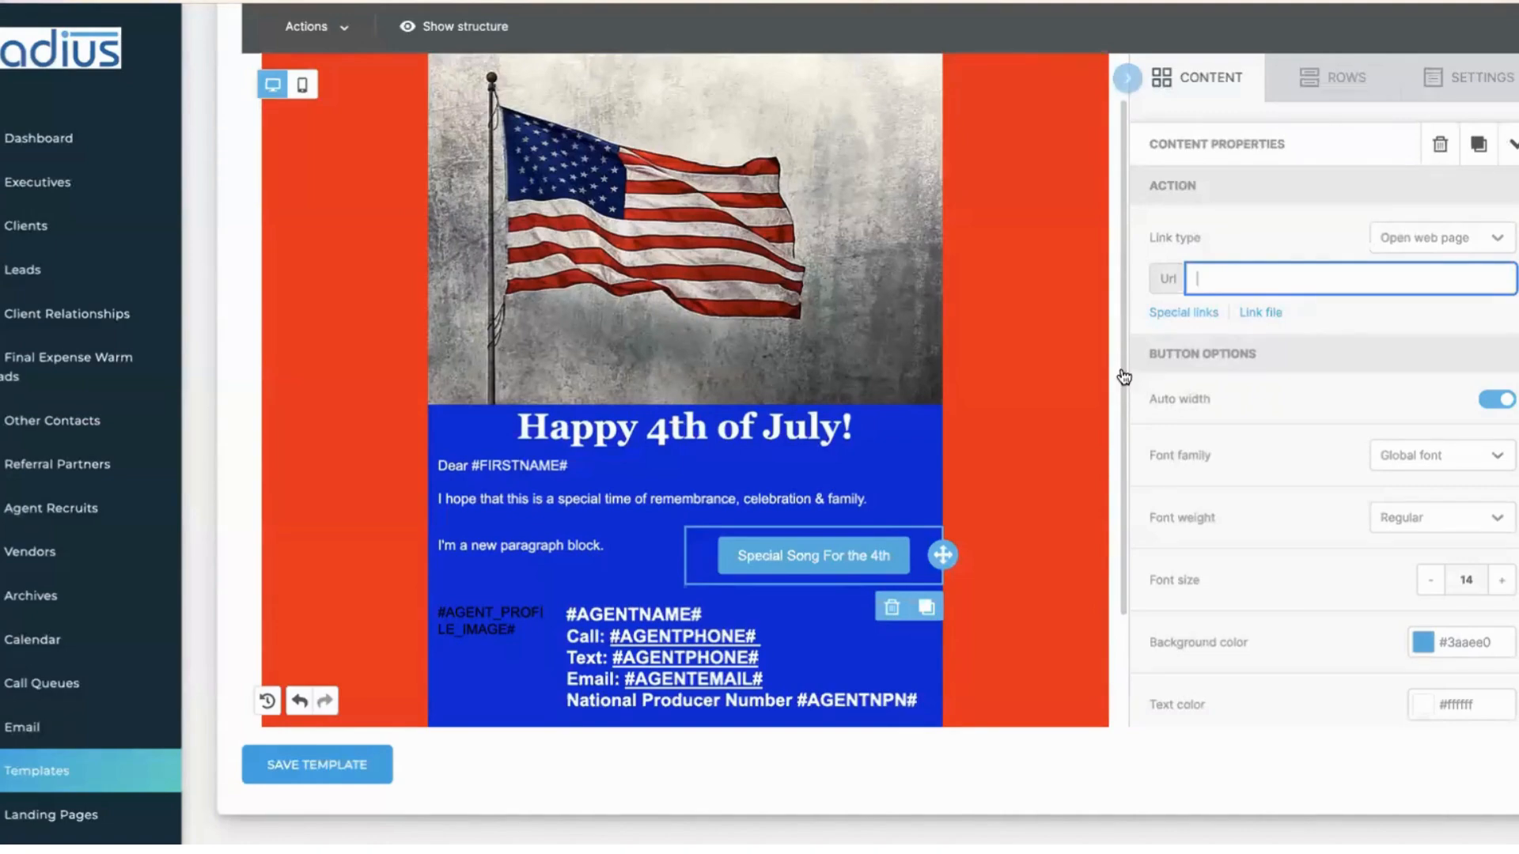
left_click(1215, 85)
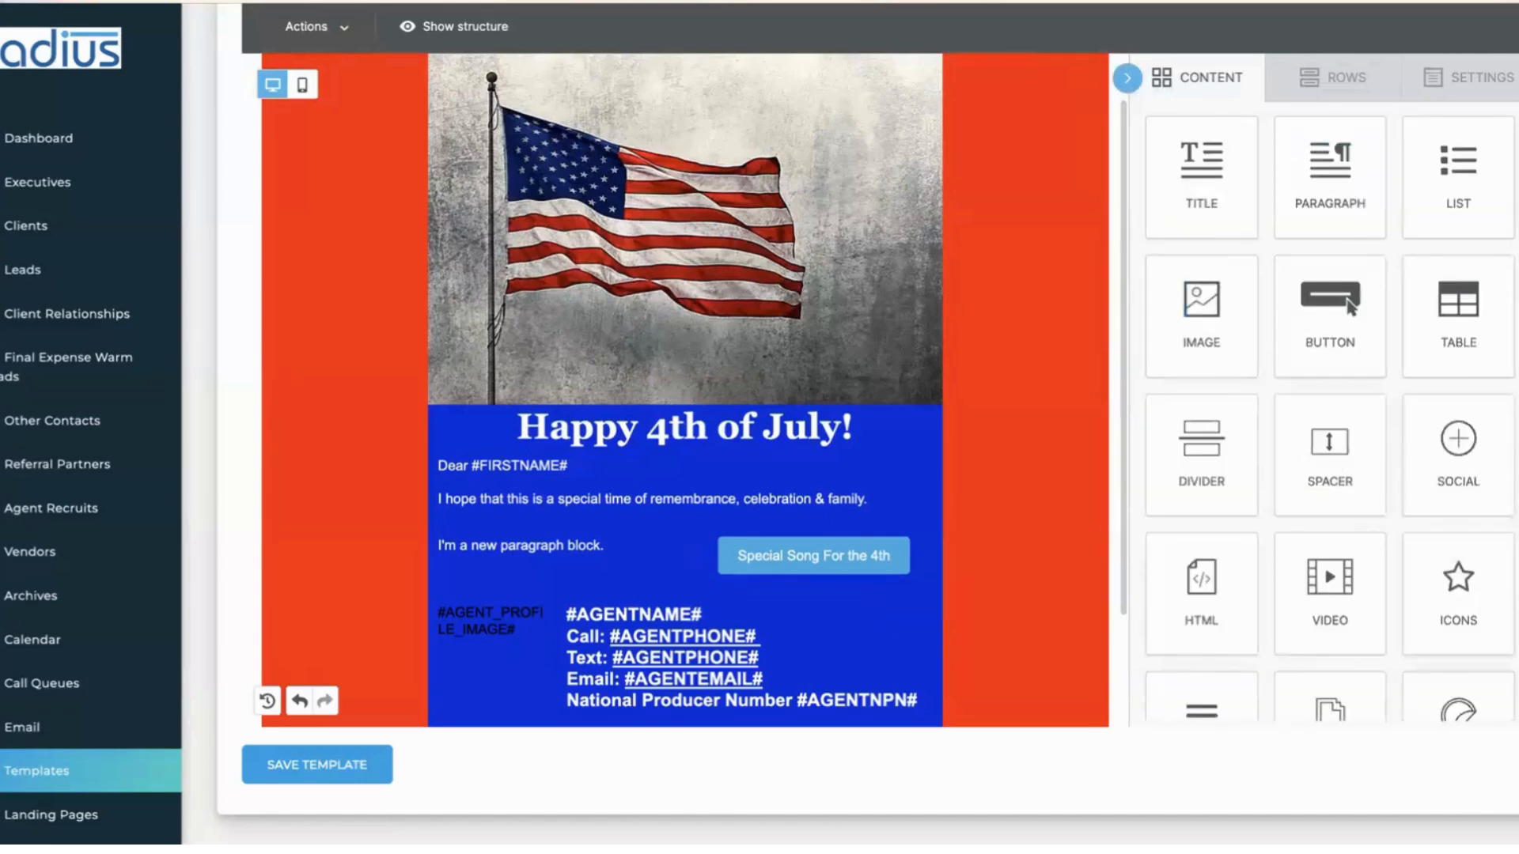
- Drag a GIFS block under the greeting paragraph and bring up its Giphy search
scroll(1330, 411, "down", 2)
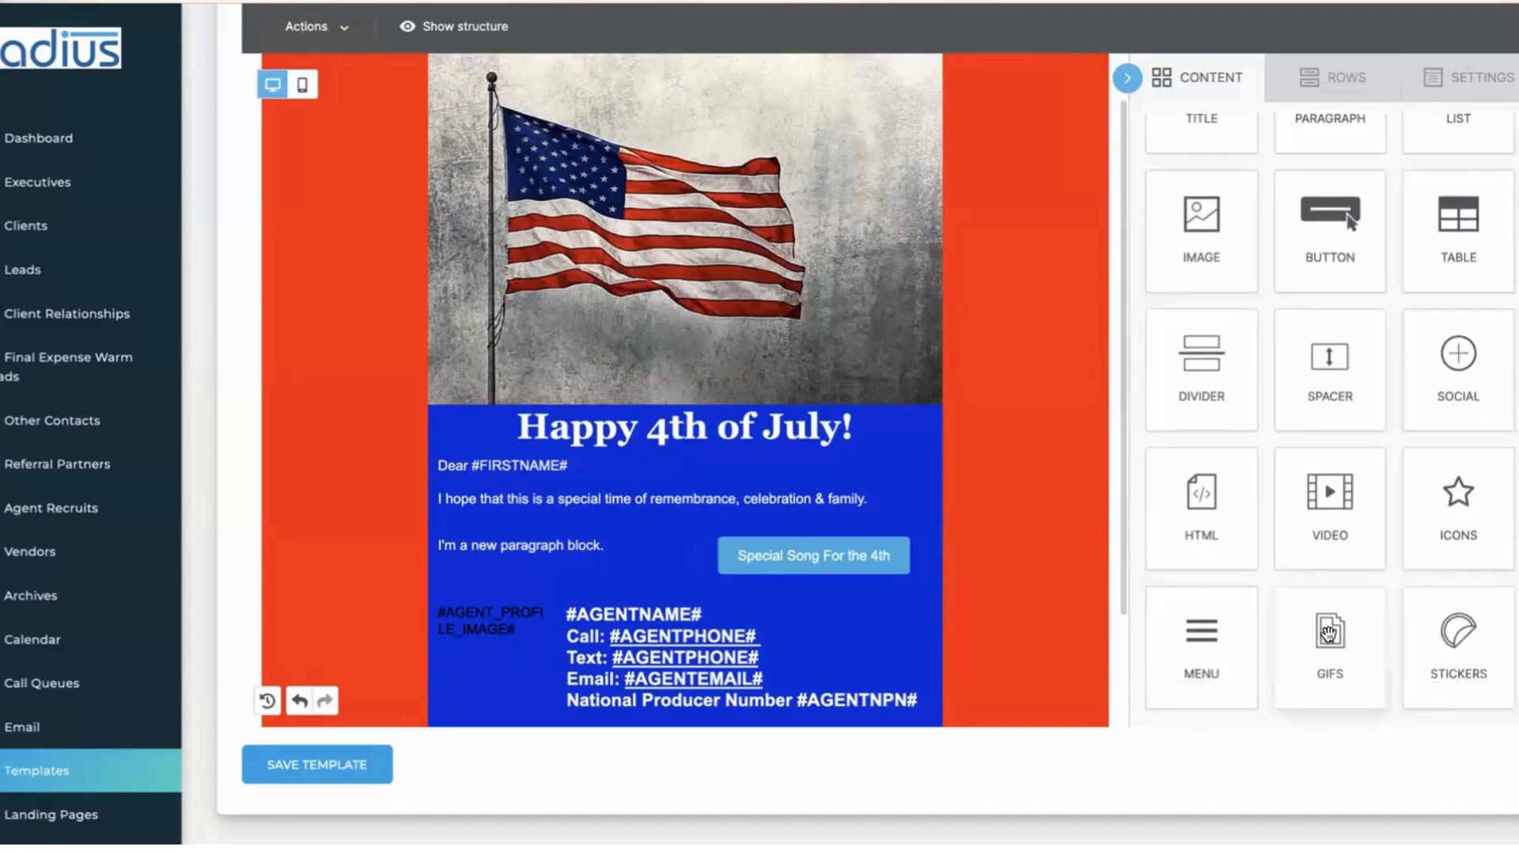
left_click_drag(1329, 633, 676, 508)
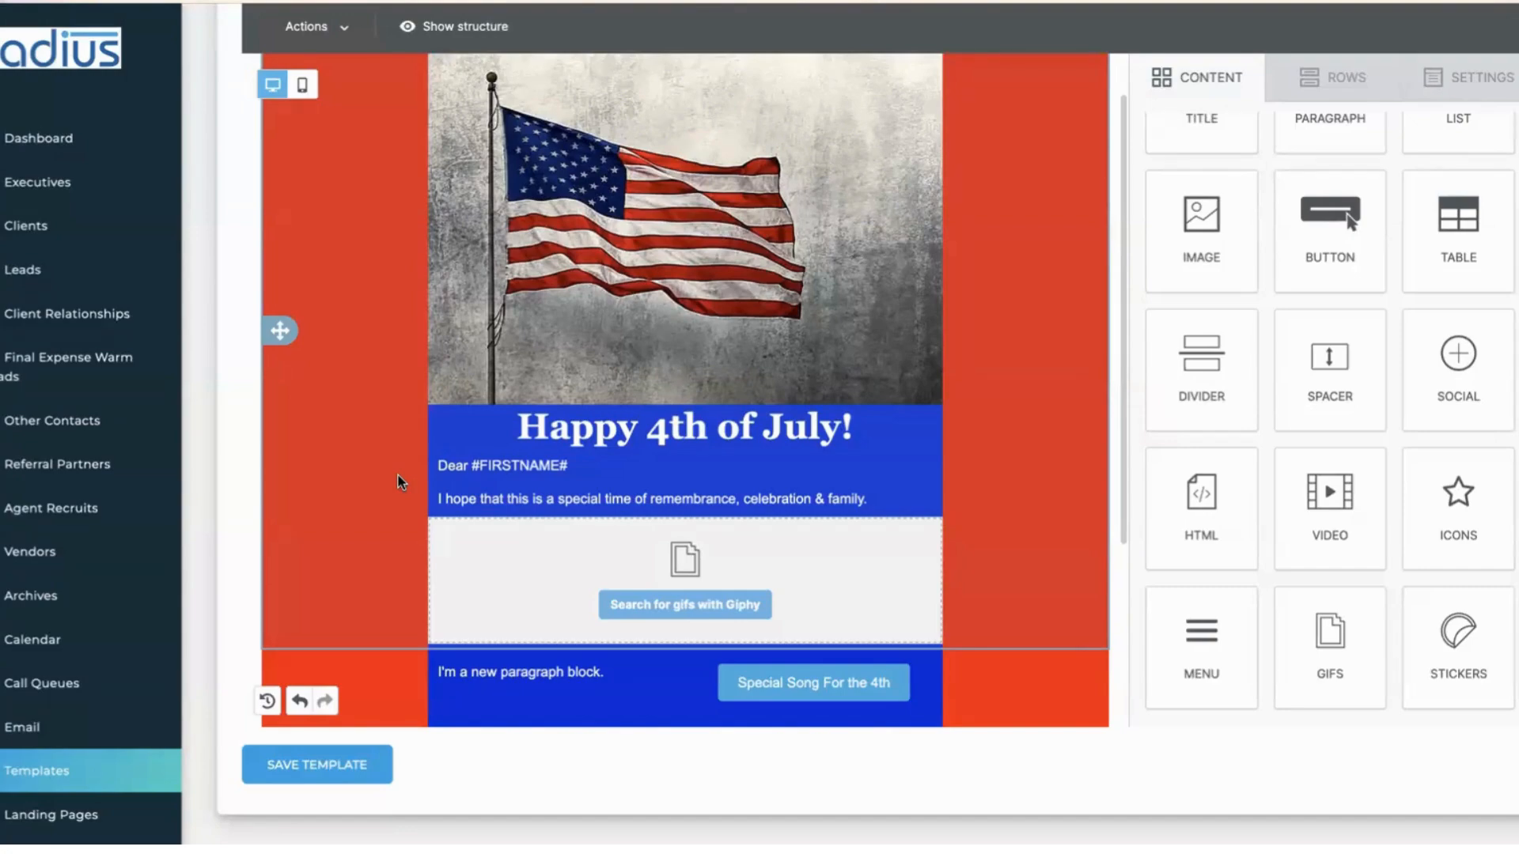
left_click(685, 605)
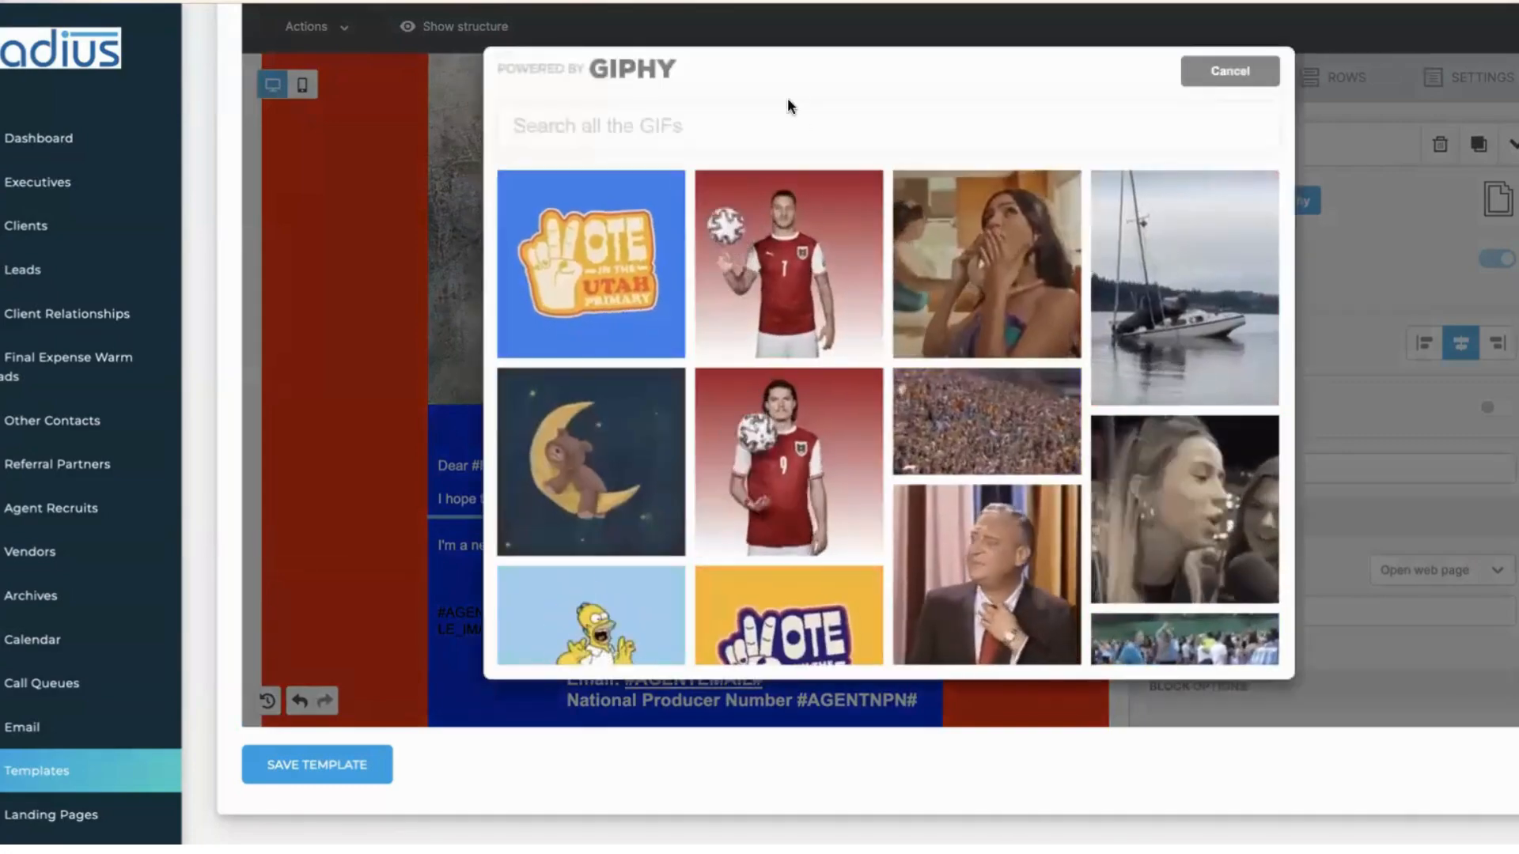
- Search Giphy for 'bbq' and insert the 'Who's Hungry?' grilling GIF into the block
left_click(774, 121)
type("bbq")
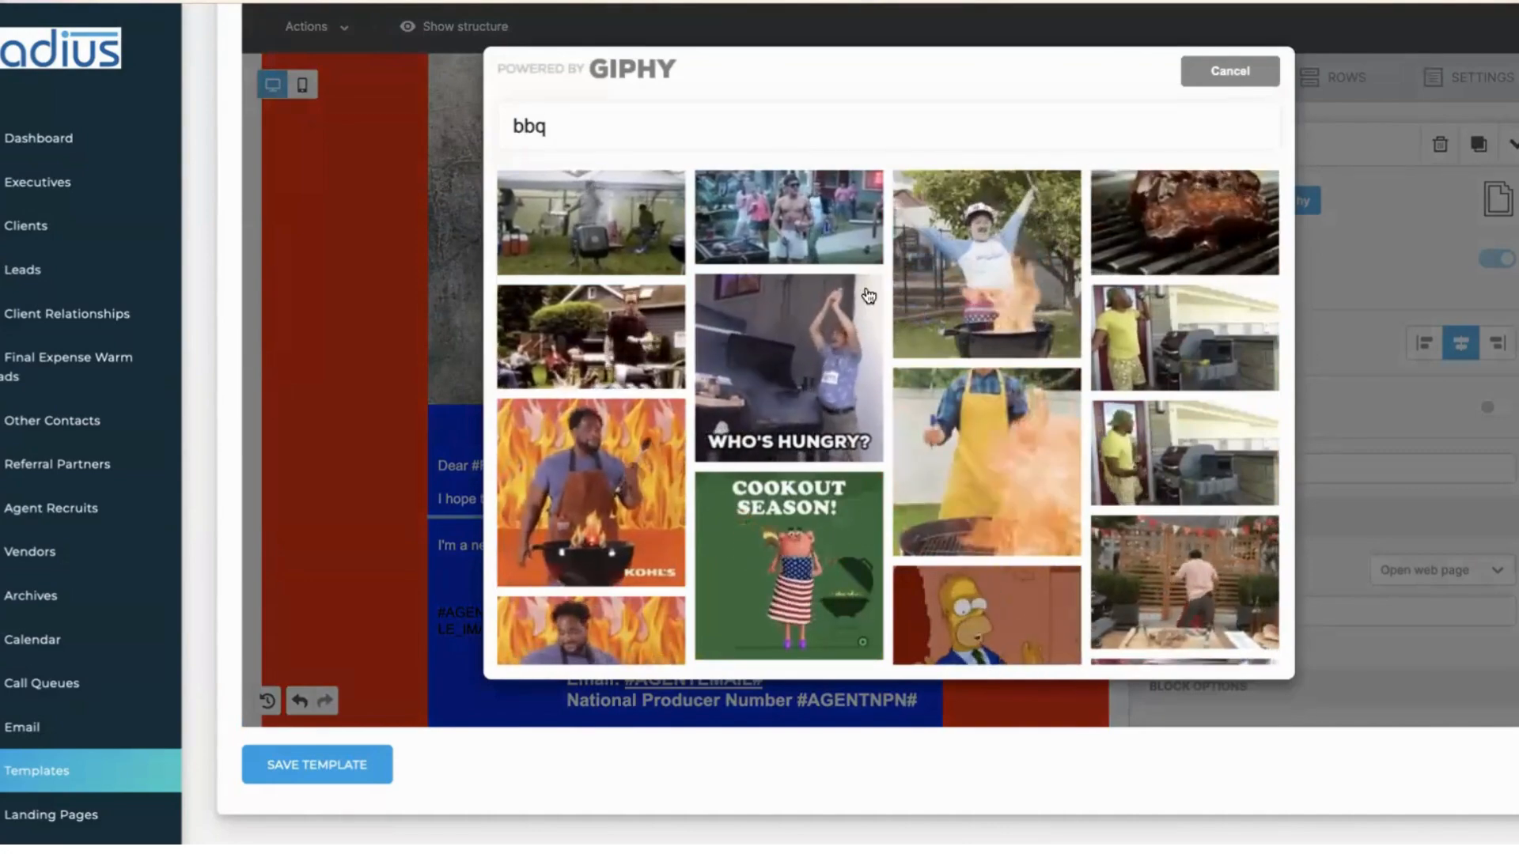
left_click(747, 359)
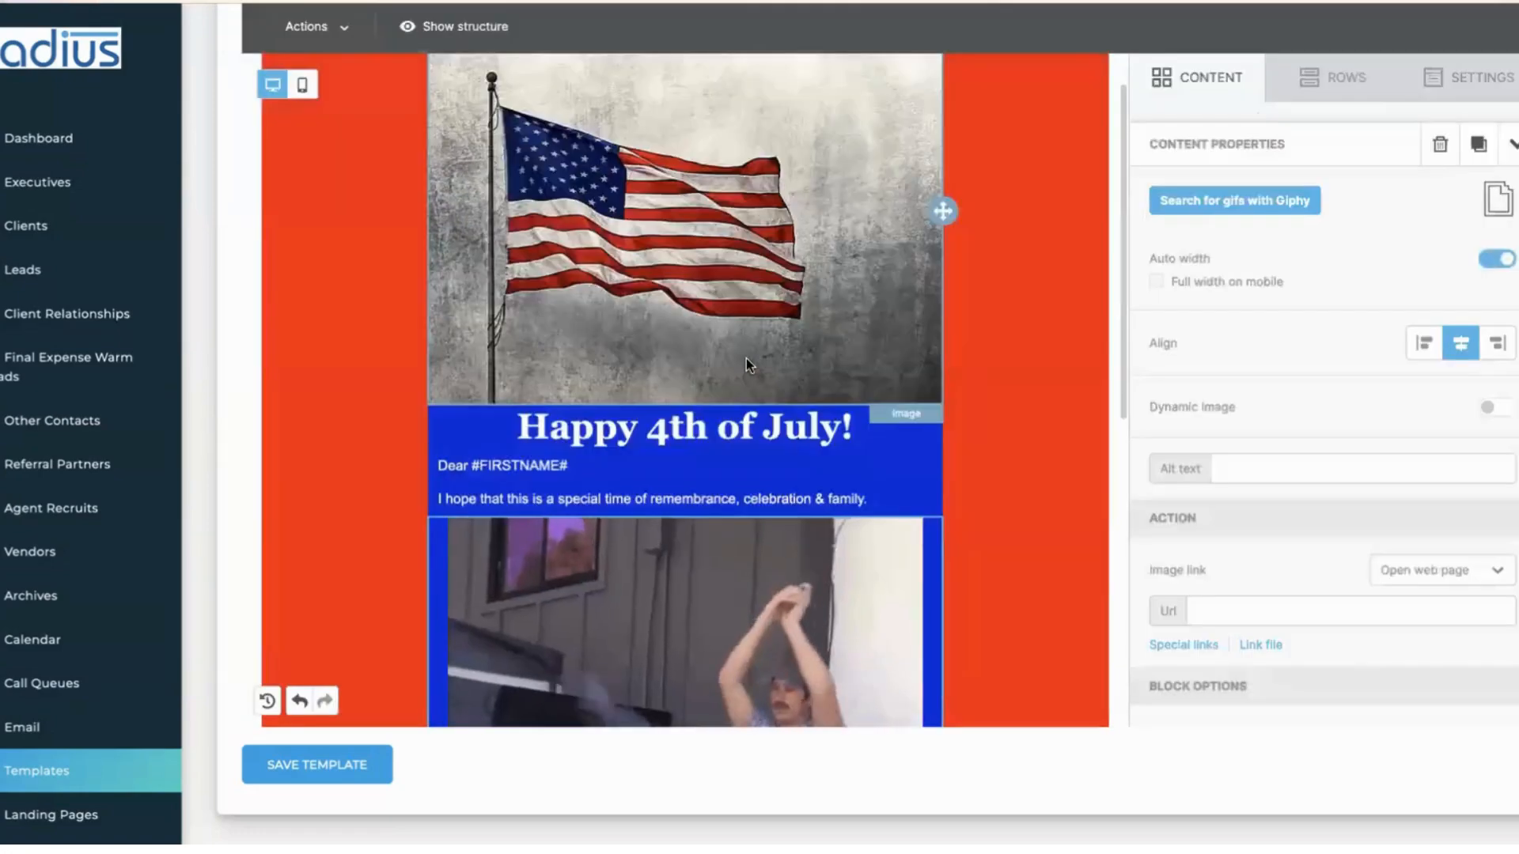
left_click_drag(1122, 383, 1132, 420)
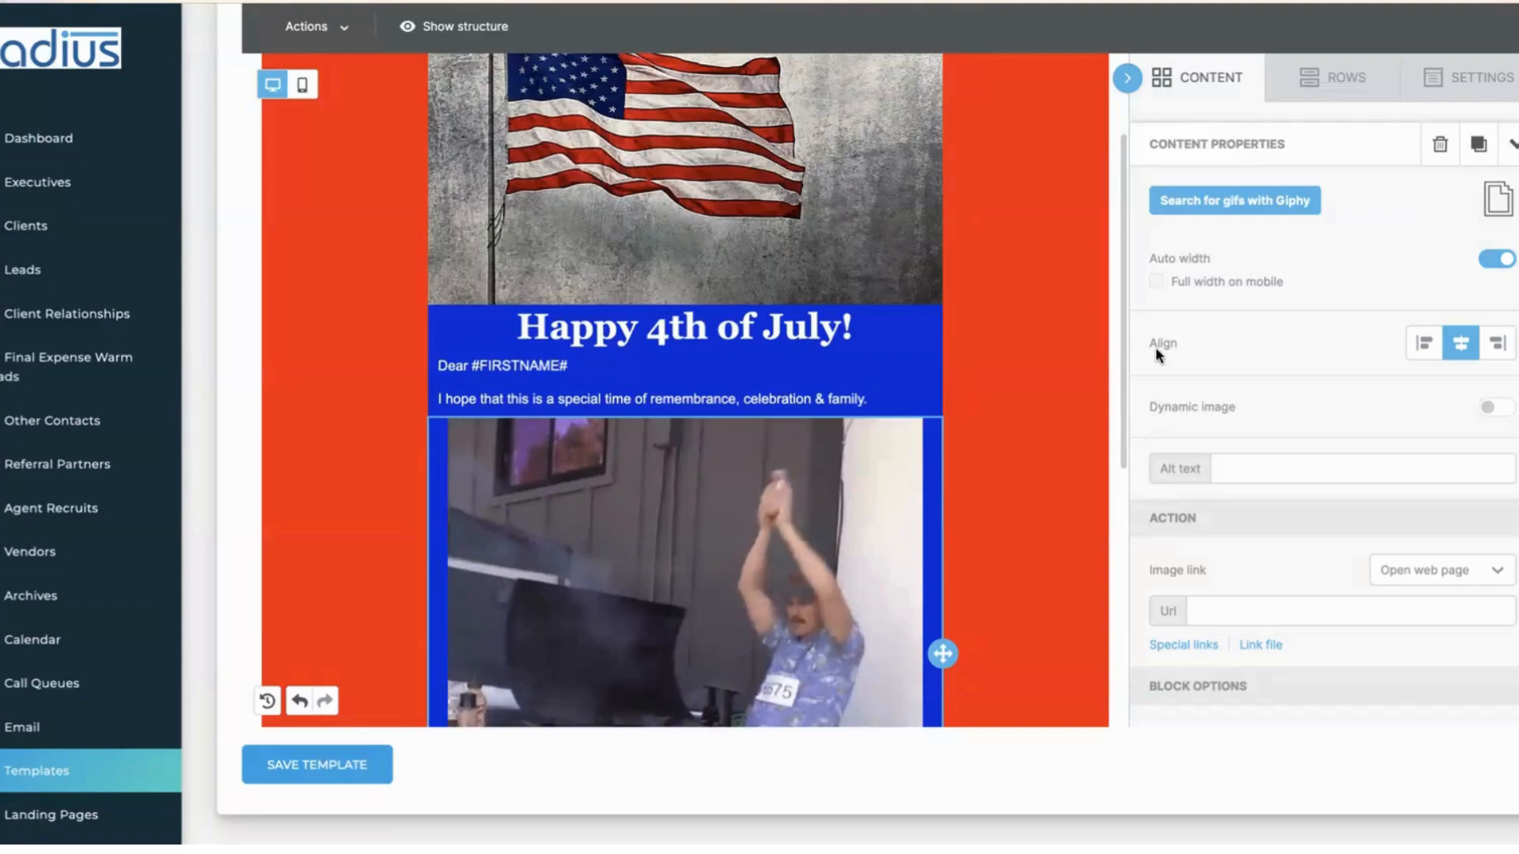
left_click_drag(1122, 343, 1090, 457)
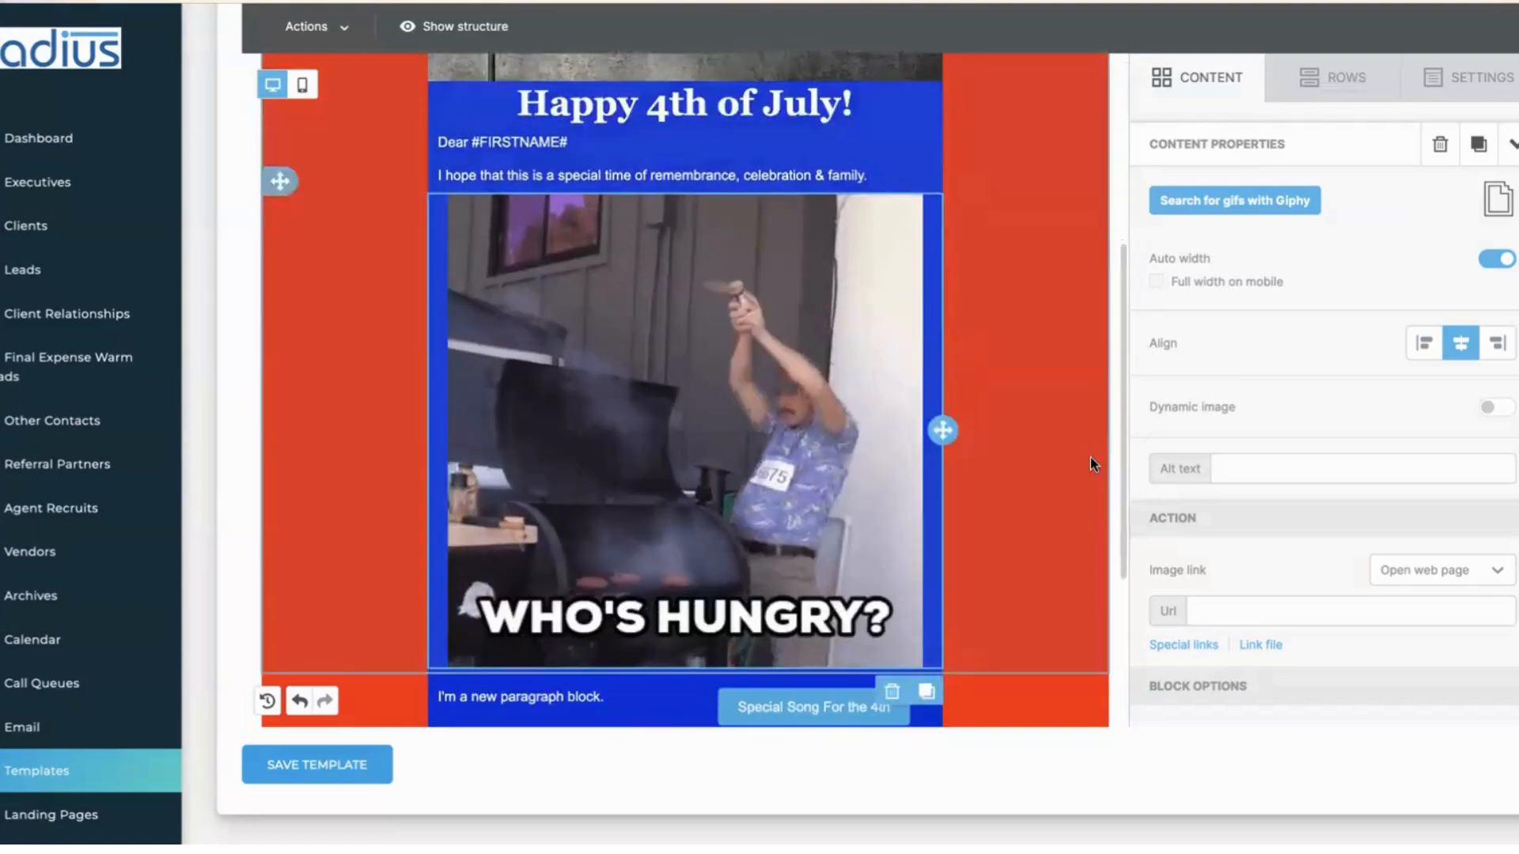
- Delete the barbecue GIF block and change the song button's label to 'RSVP to our Annual Cookout'
left_click(892, 691)
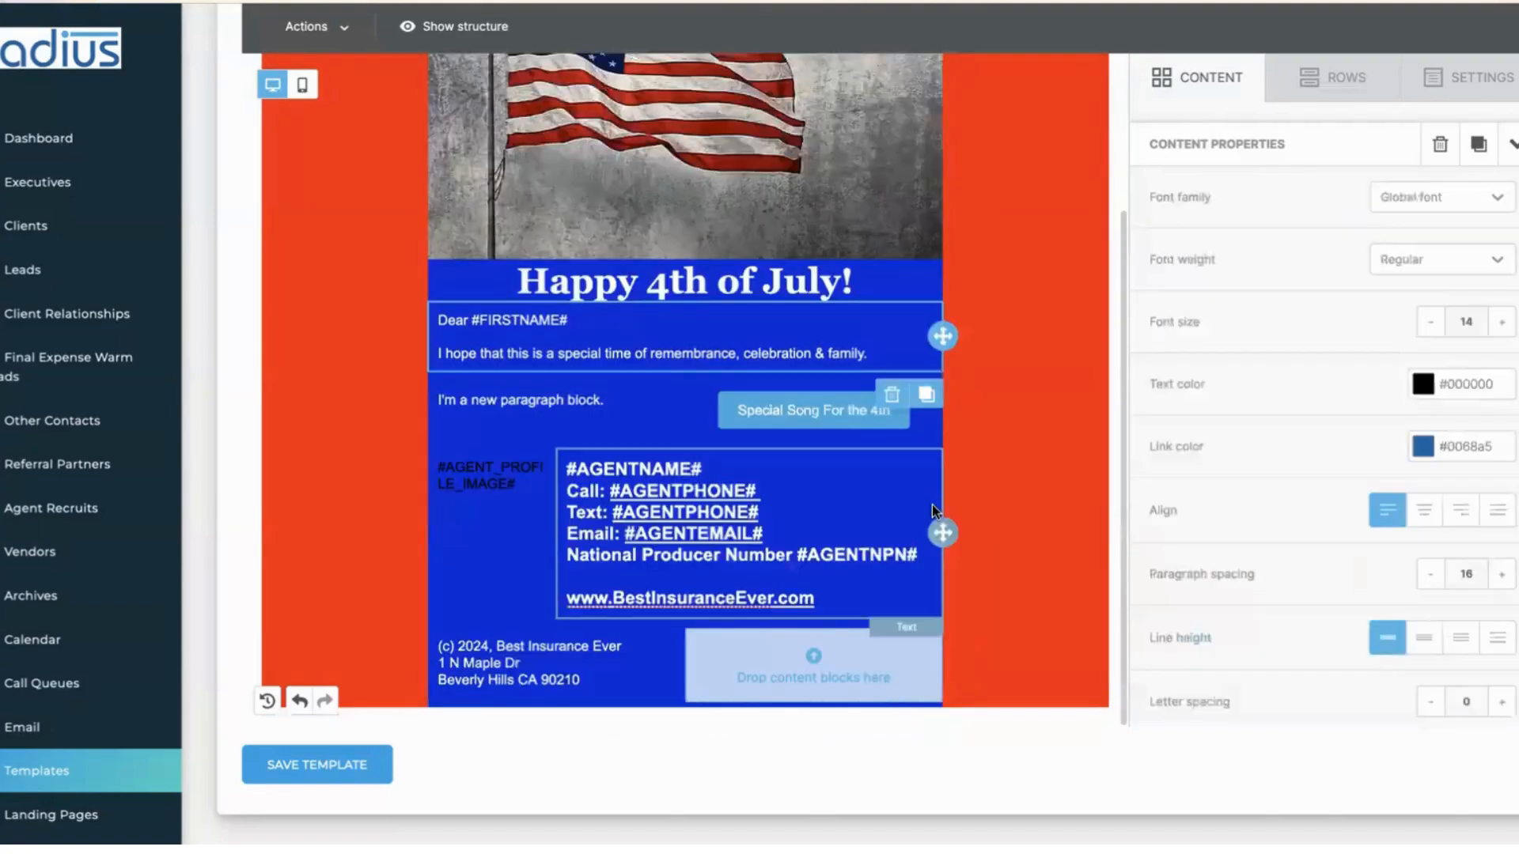
left_click(879, 357)
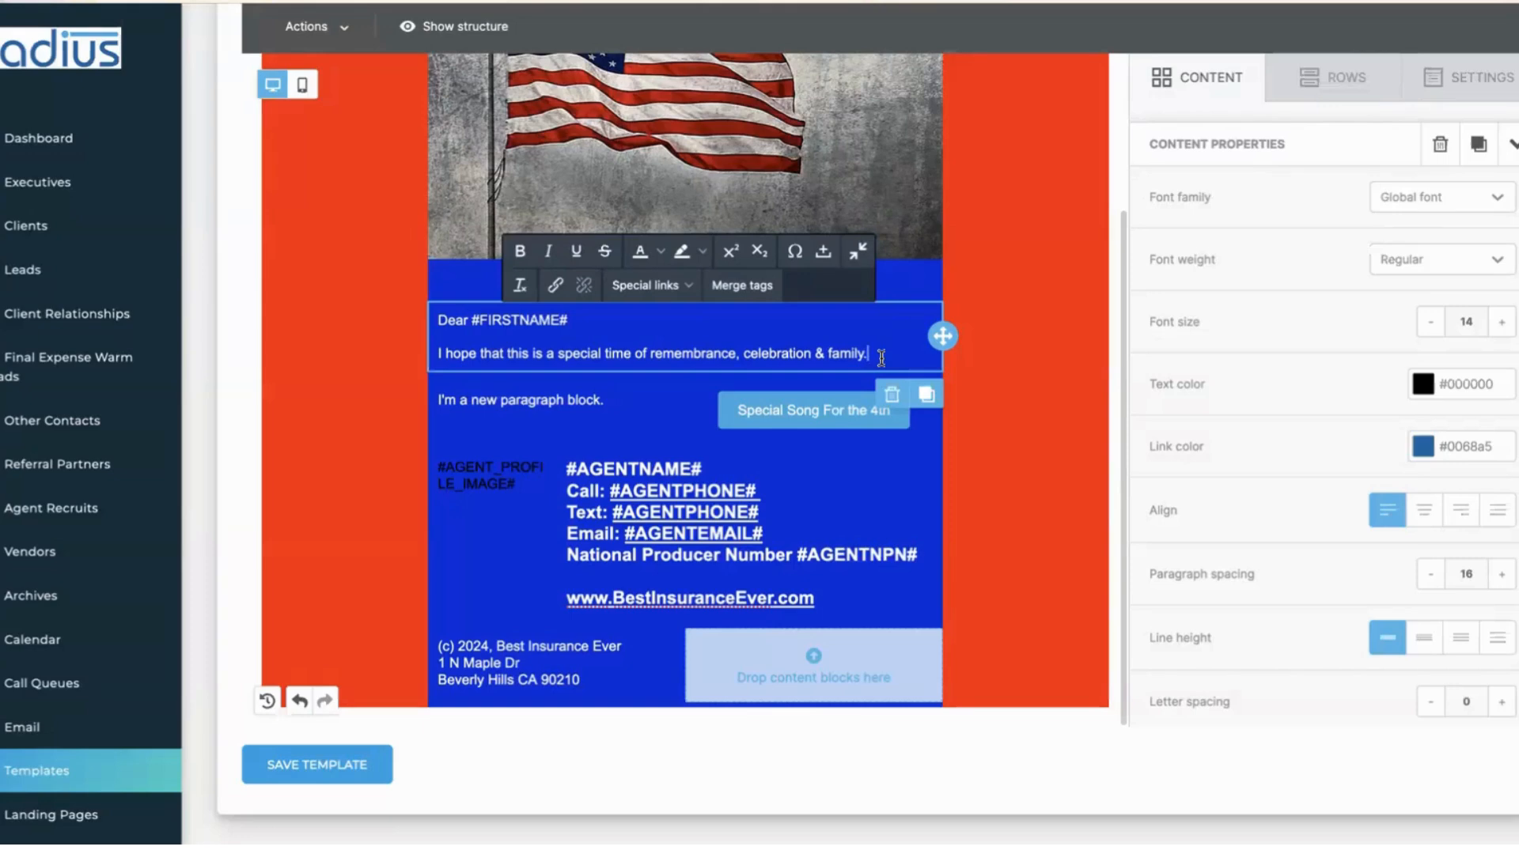
left_click(800, 412)
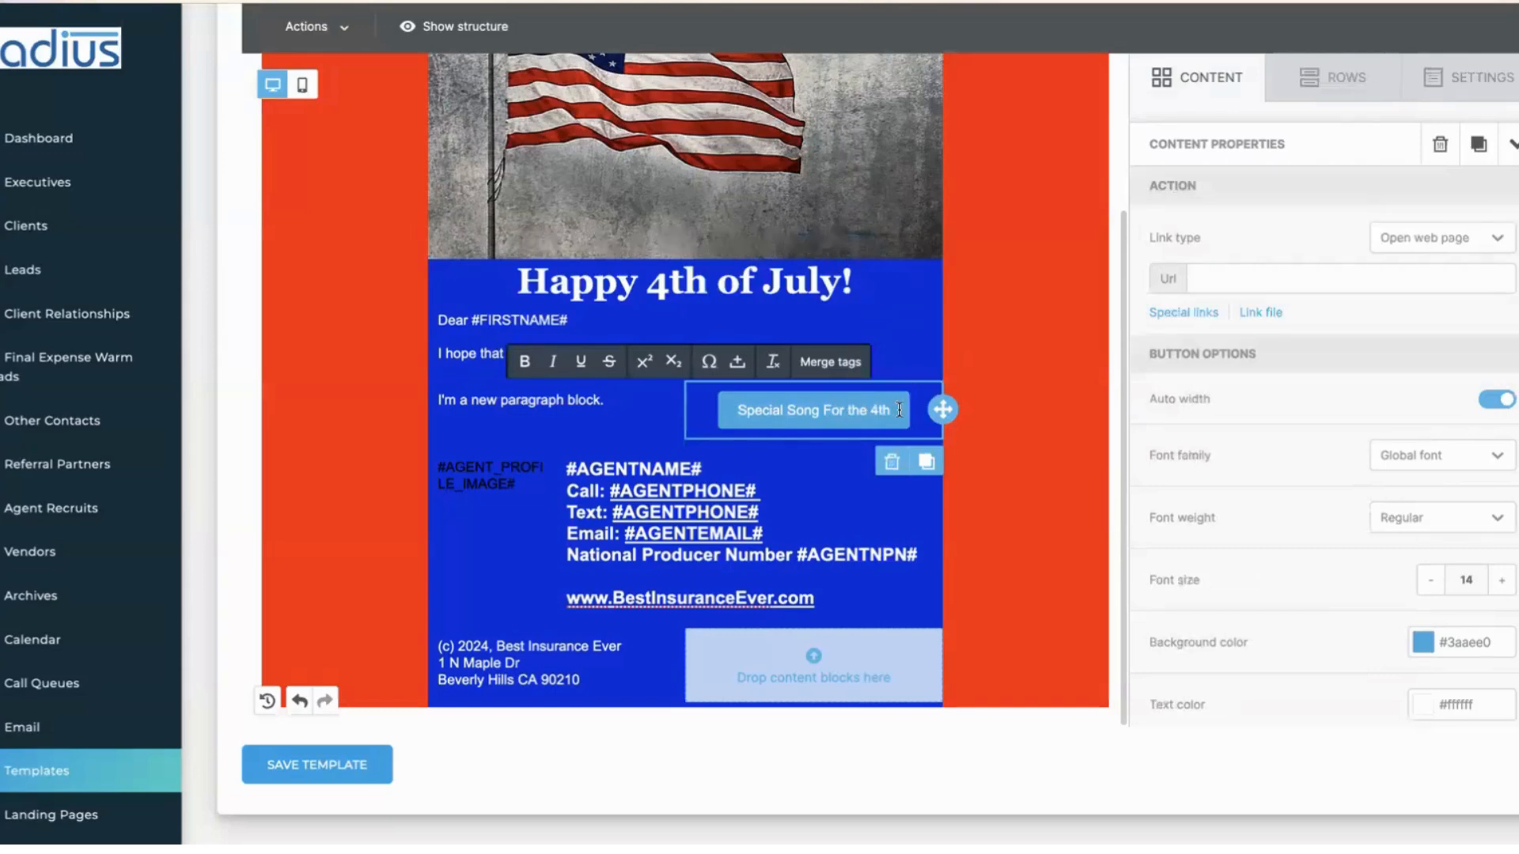
key("ctrl+a")
key("BackSpace")
type("RSVP")
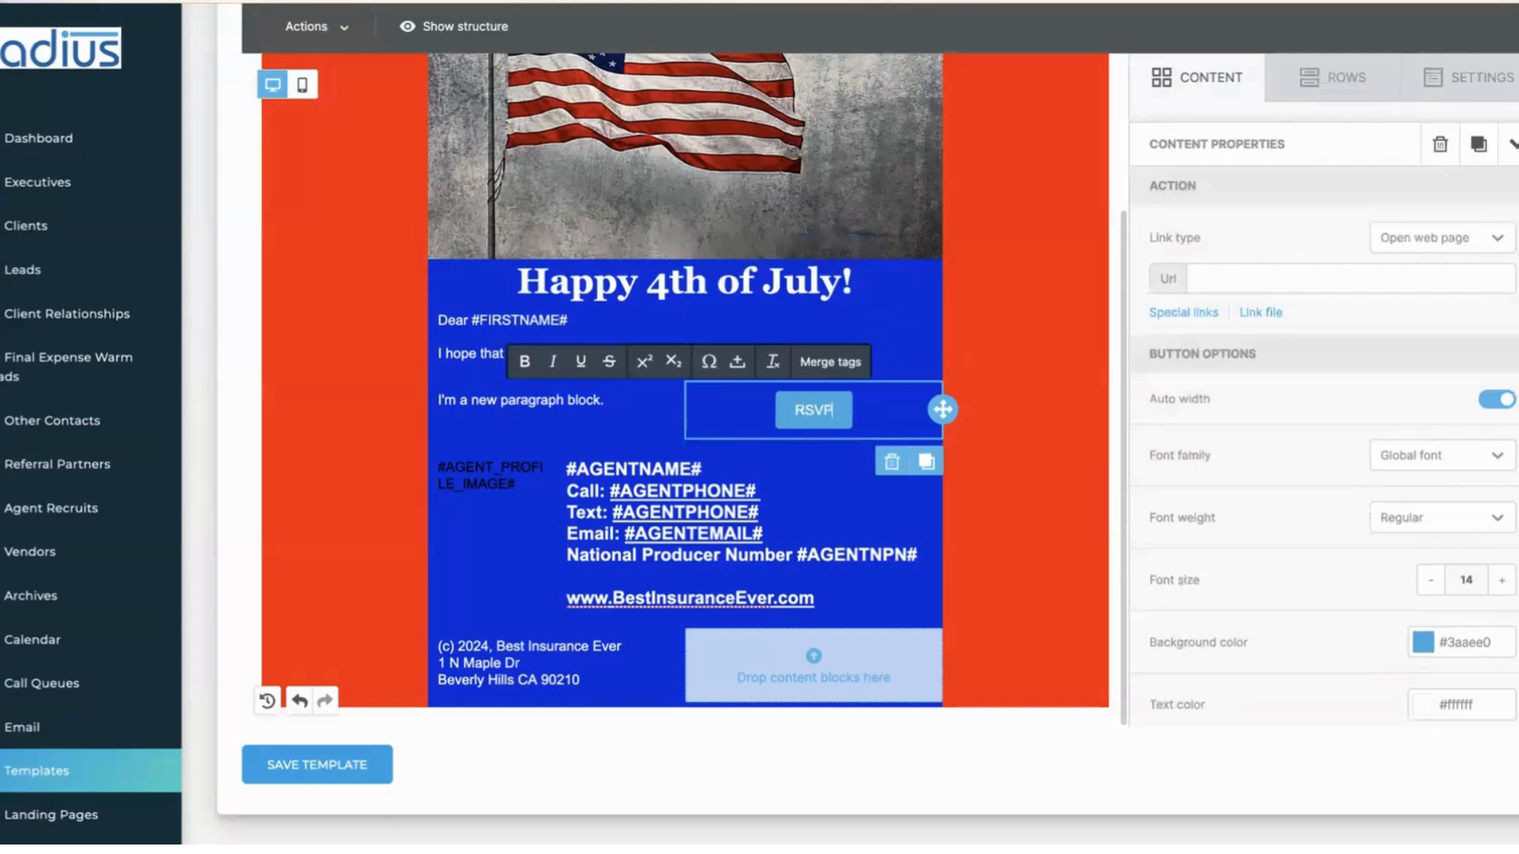
type(" to our Annu")
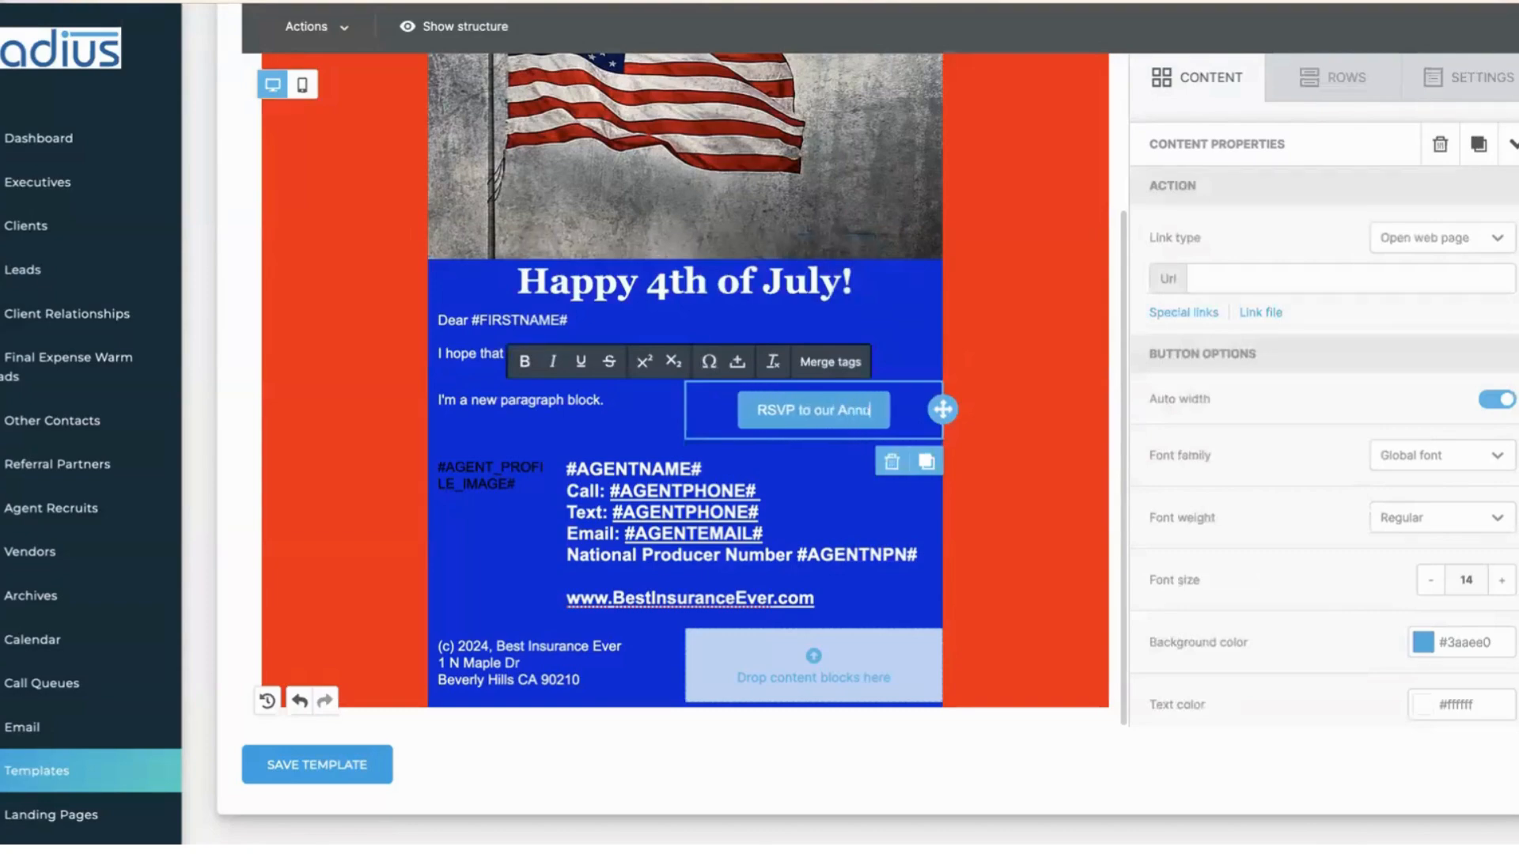
type("al Cookout")
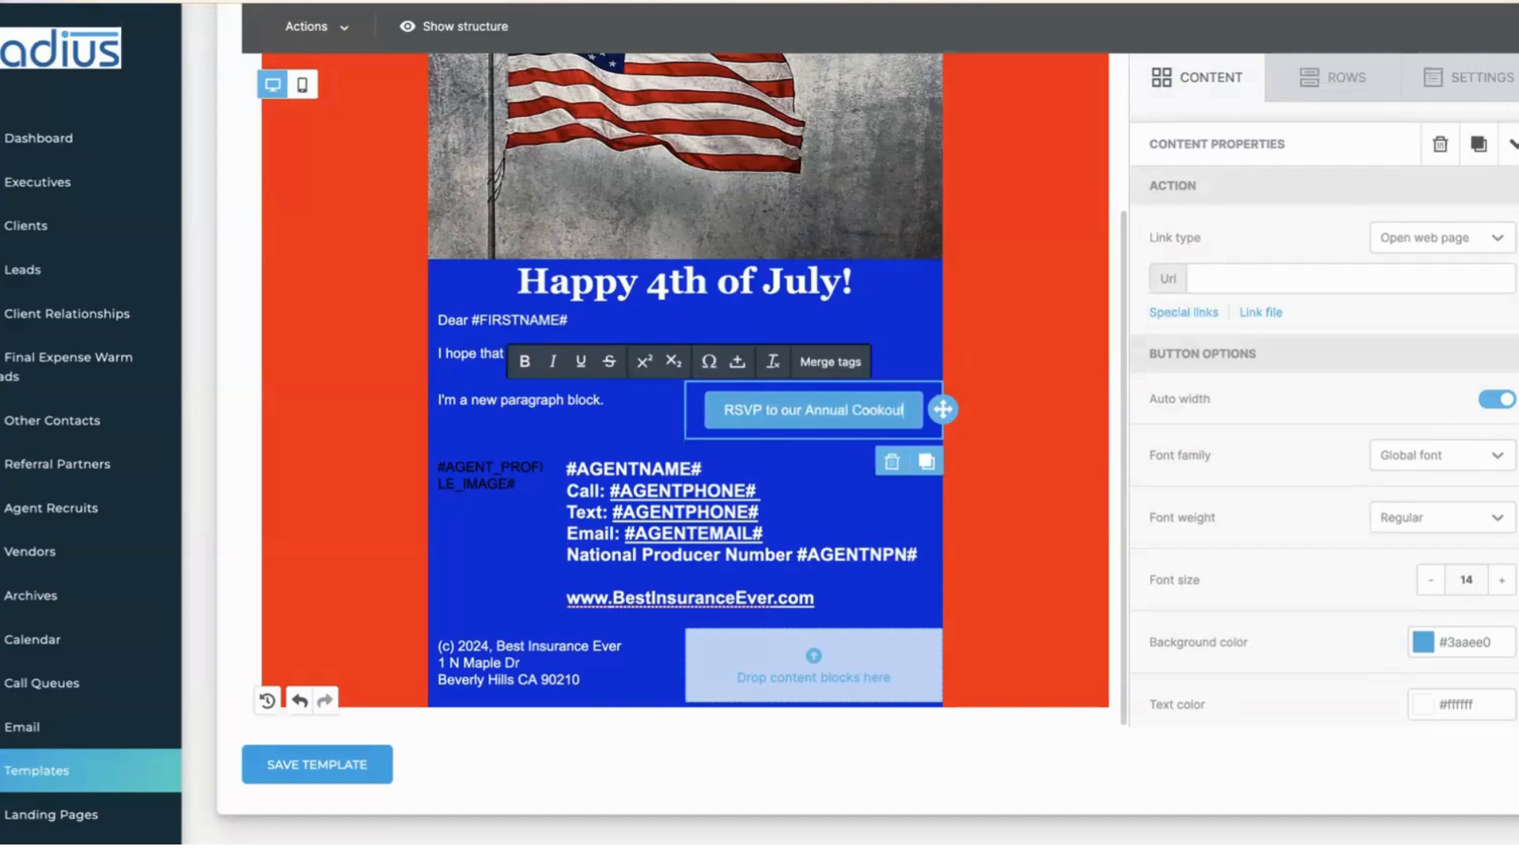
left_click(1260, 278)
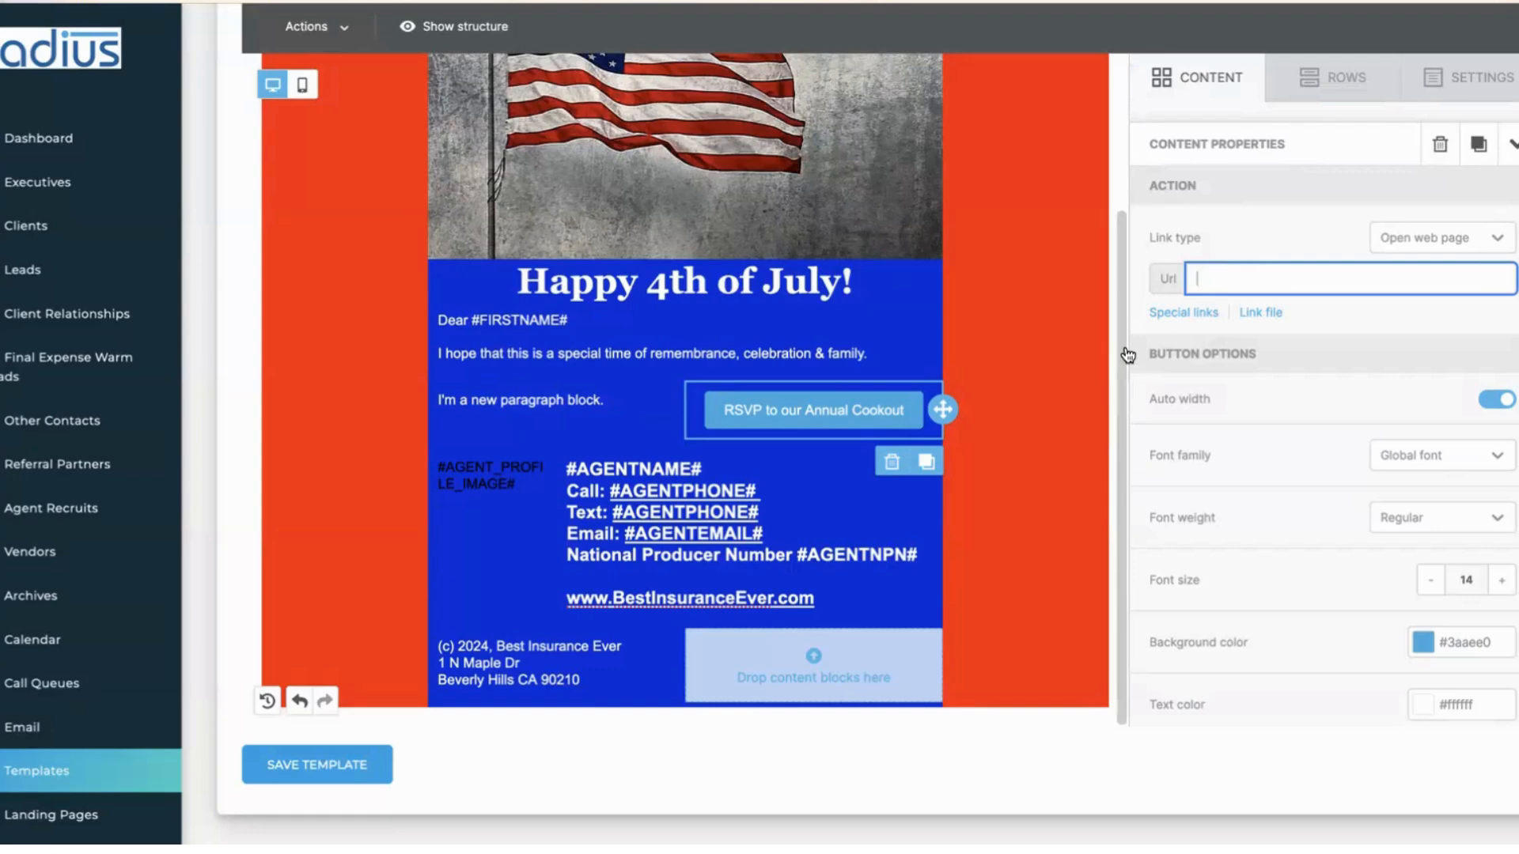
left_click(1330, 83)
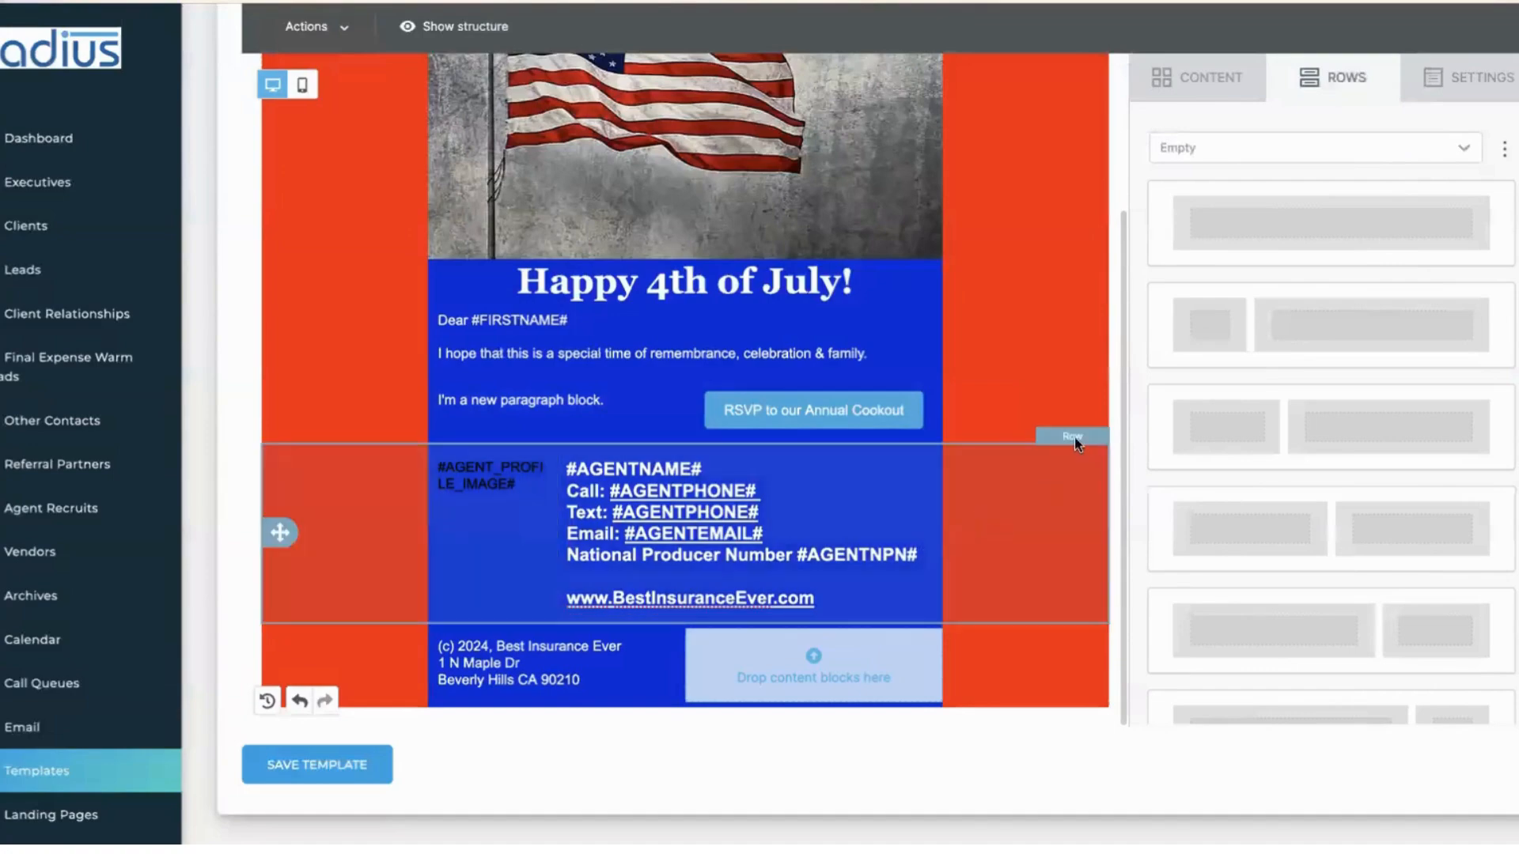
- Start saving the agent contact info row, then close the Save row dialog without saving
left_click(1058, 478)
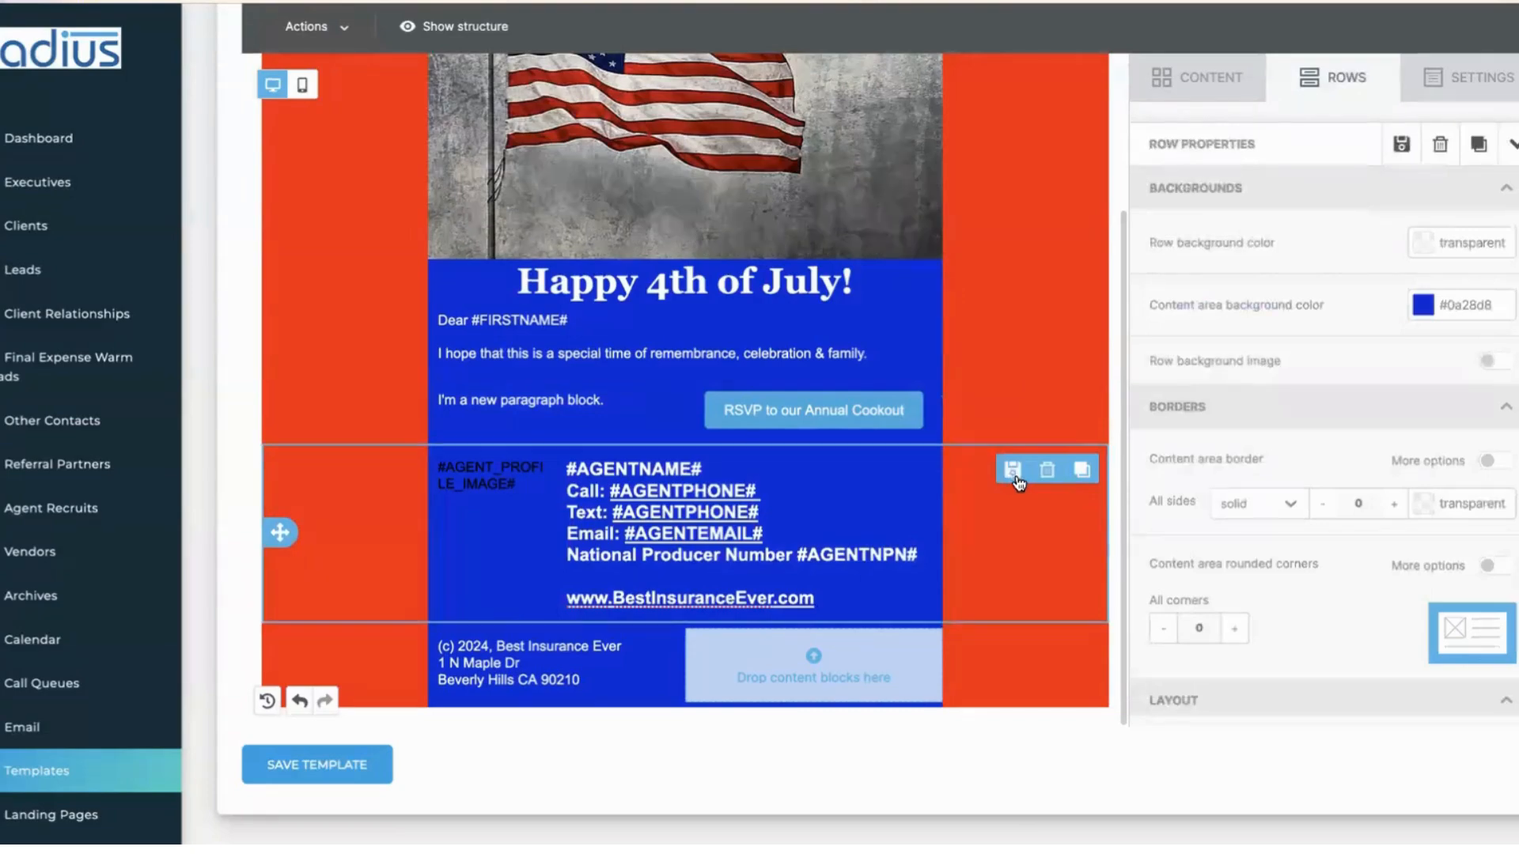
left_click(1015, 472)
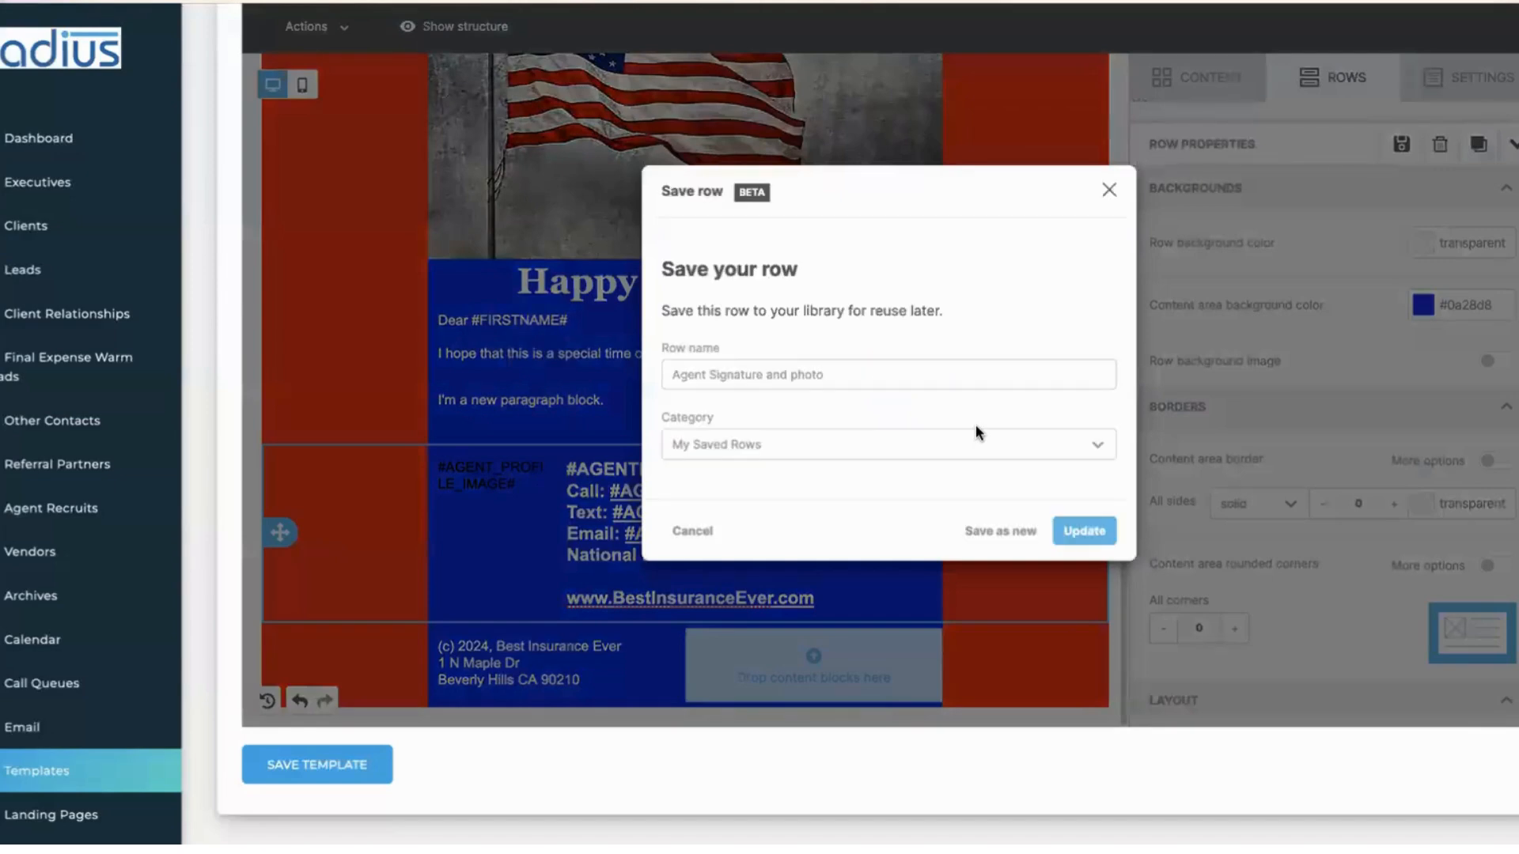
left_click(849, 374)
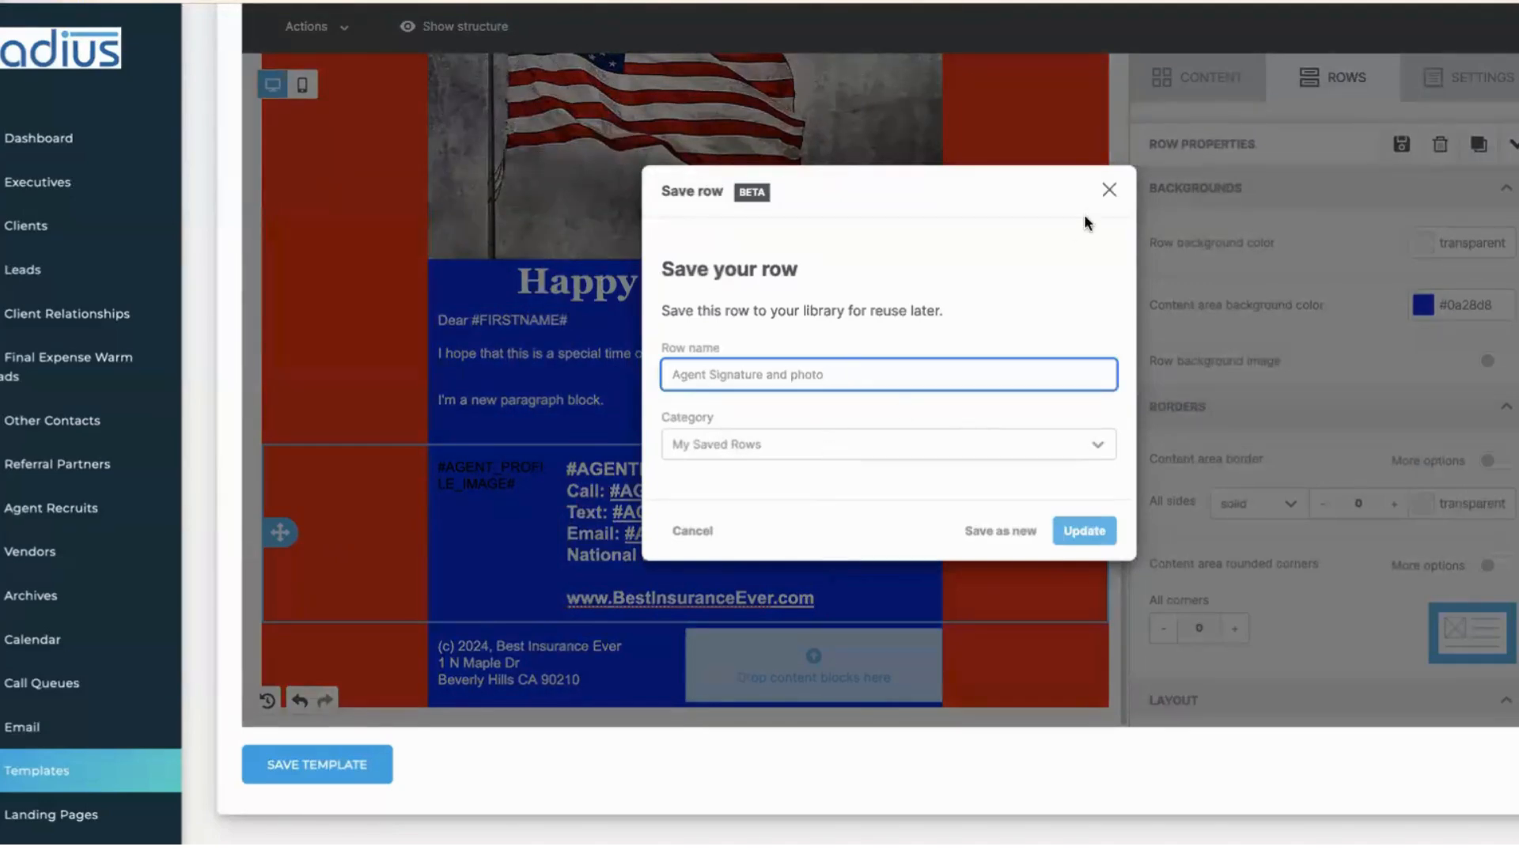
left_click(1109, 190)
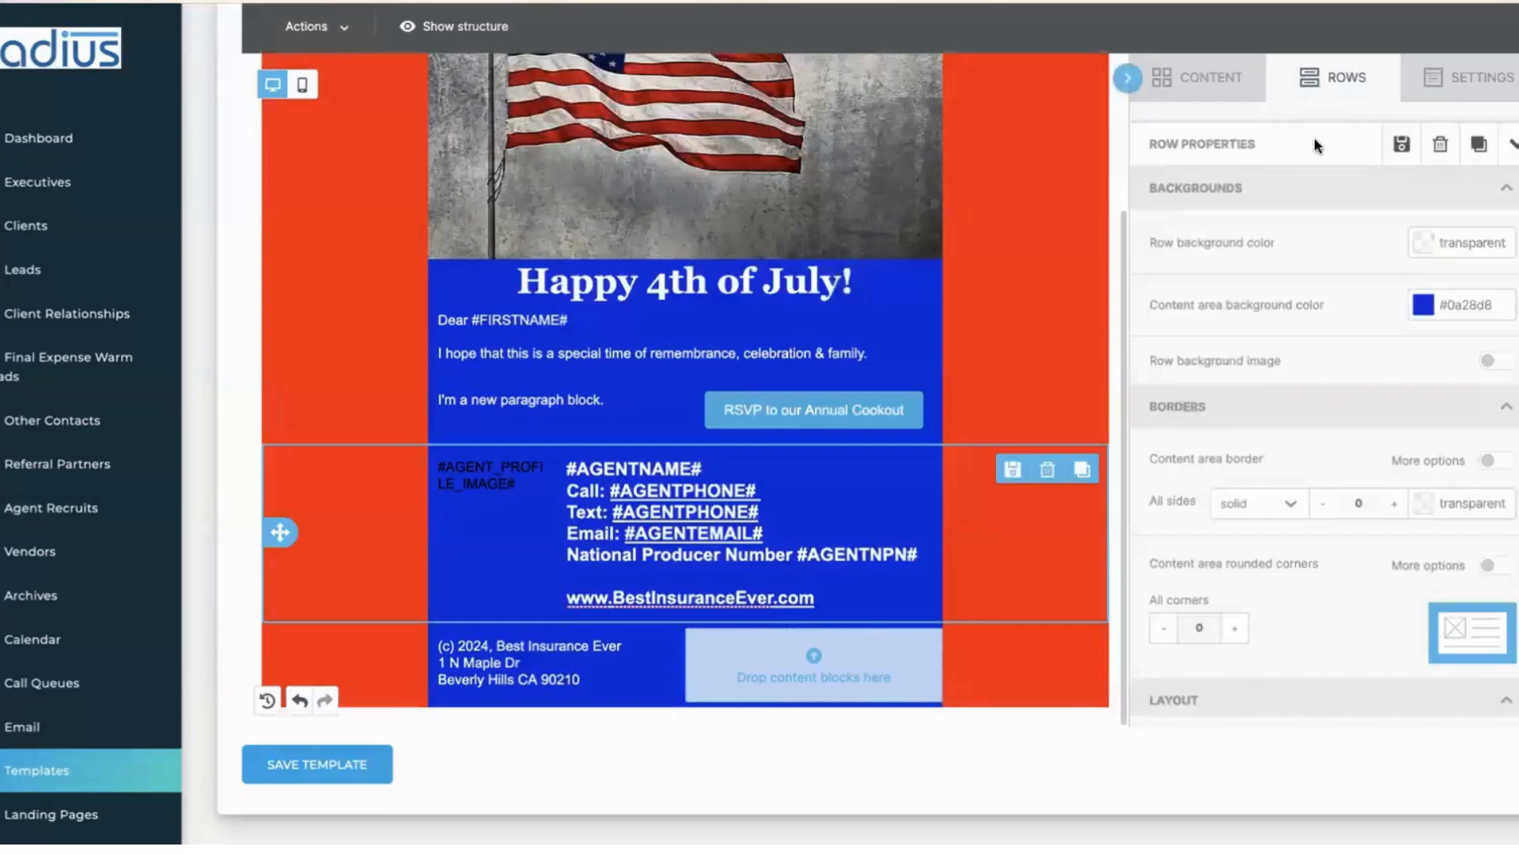
- Show My Saved Rows in the Rows library, listing Signature 2 and CMS Disclaimer and Address
left_click(1330, 86)
left_click(1289, 146)
left_click(1259, 223)
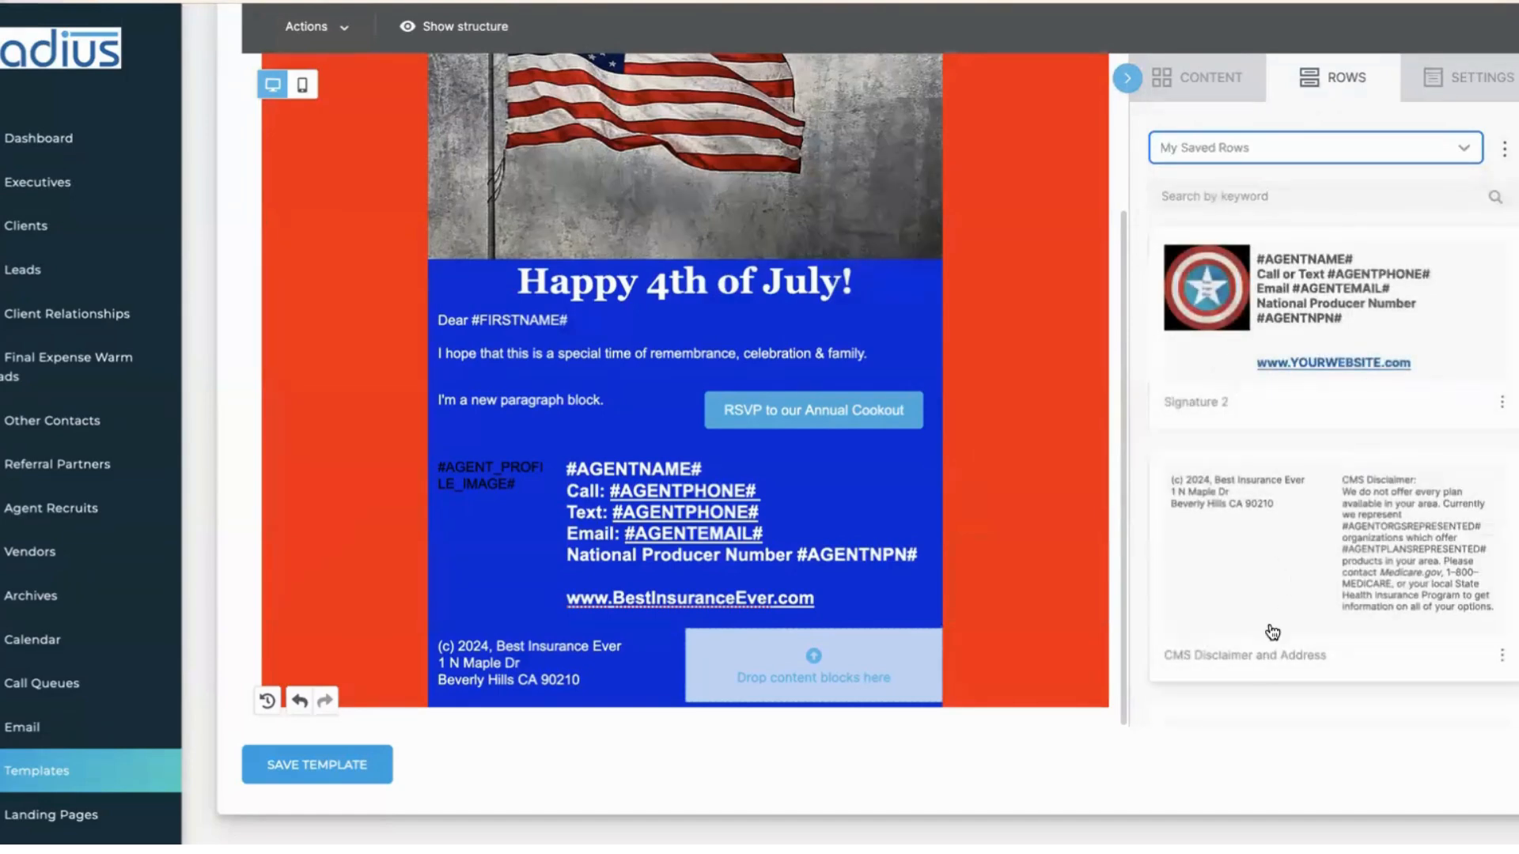
scroll(1268, 630, "down", 3)
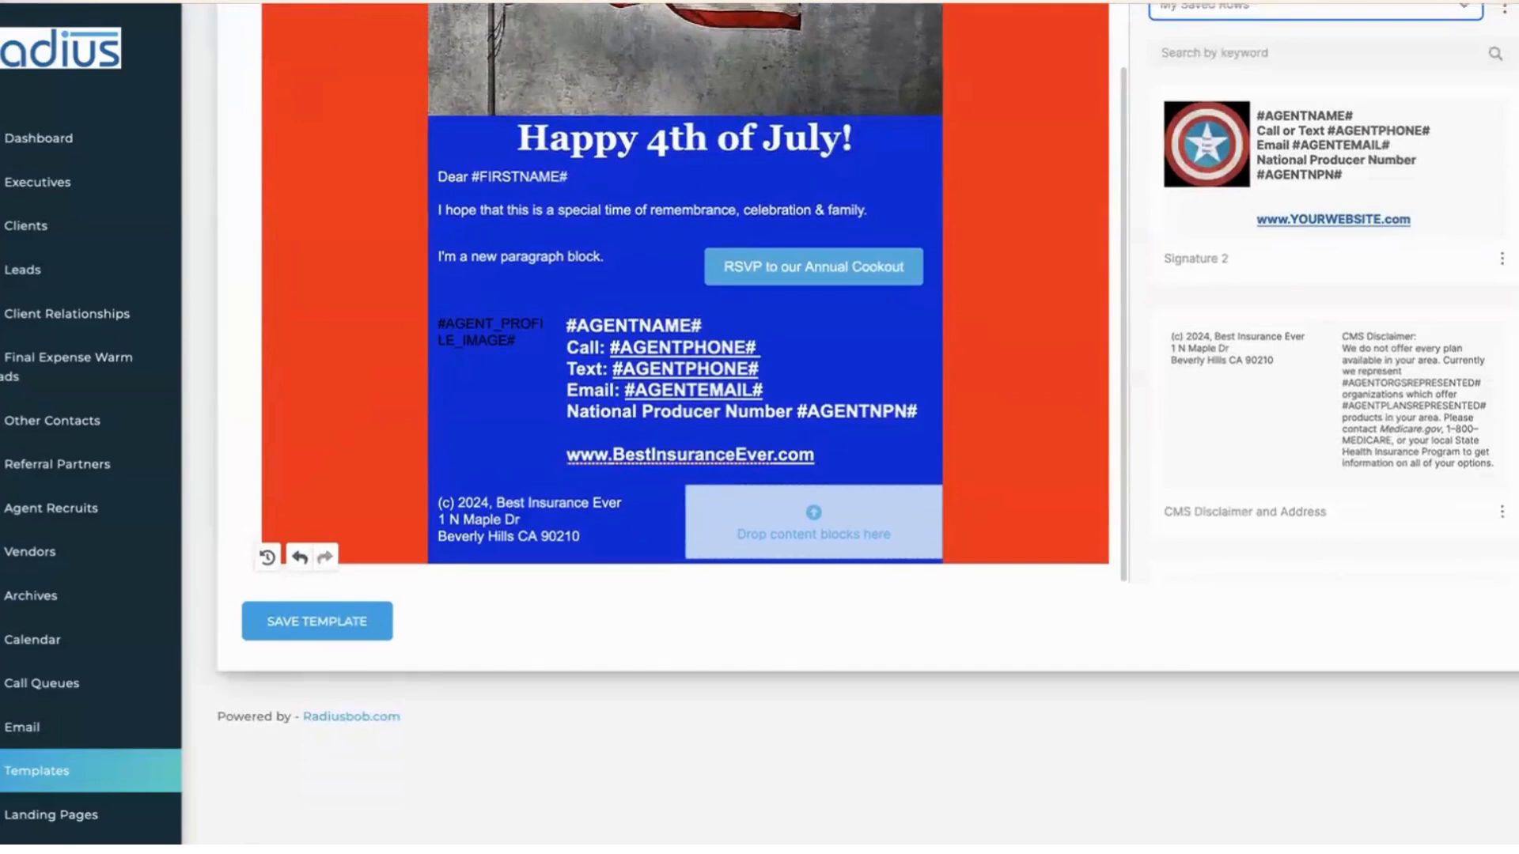
- Insert the saved Social and Appt row above the footer and inspect the agent contact row
scroll(1329, 356, "down", 2)
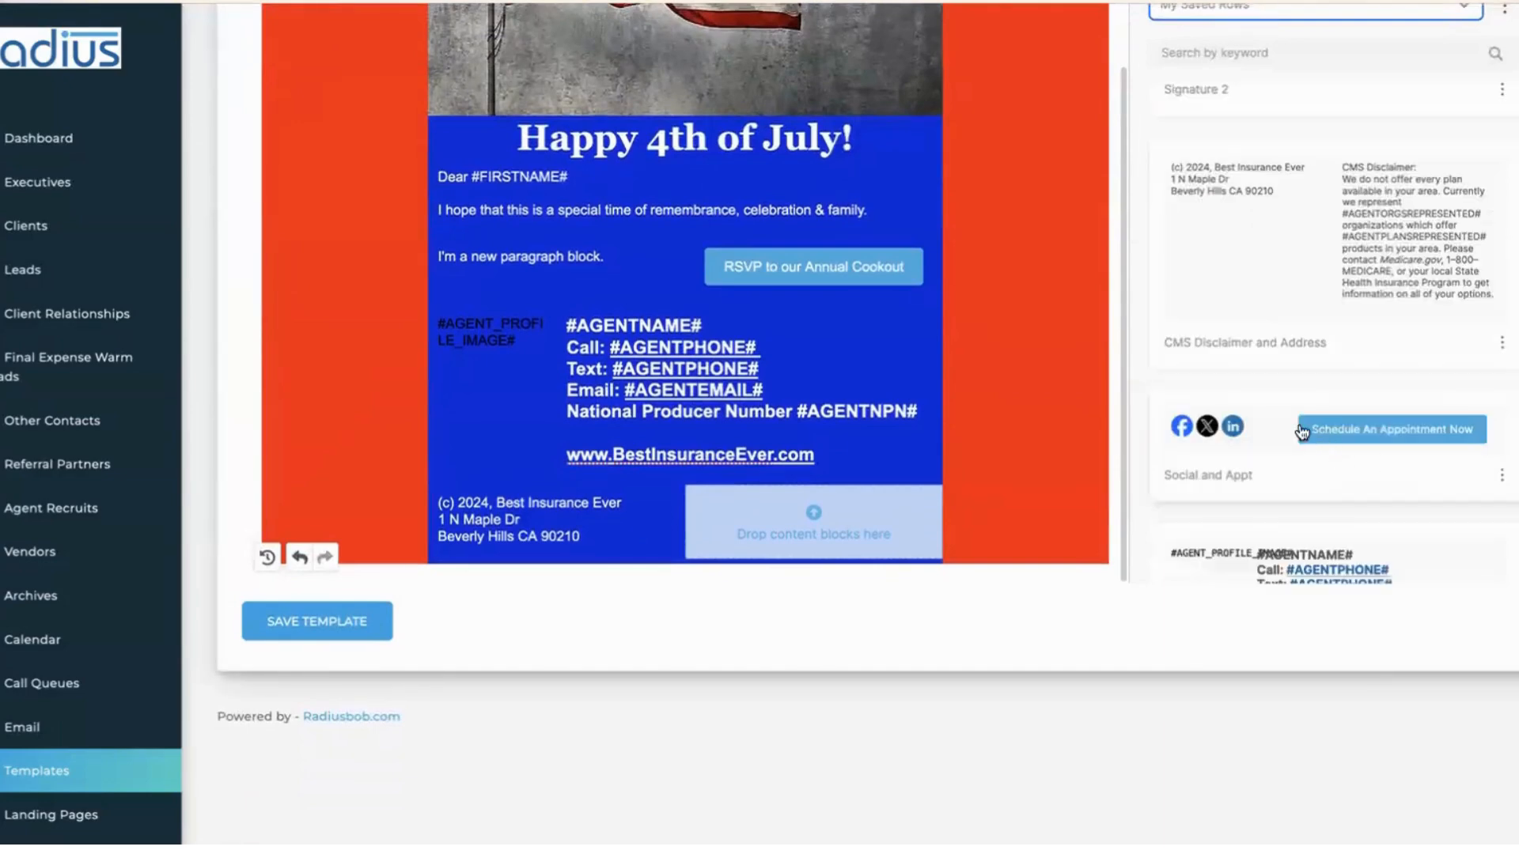
left_click_drag(1074, 462, 952, 469)
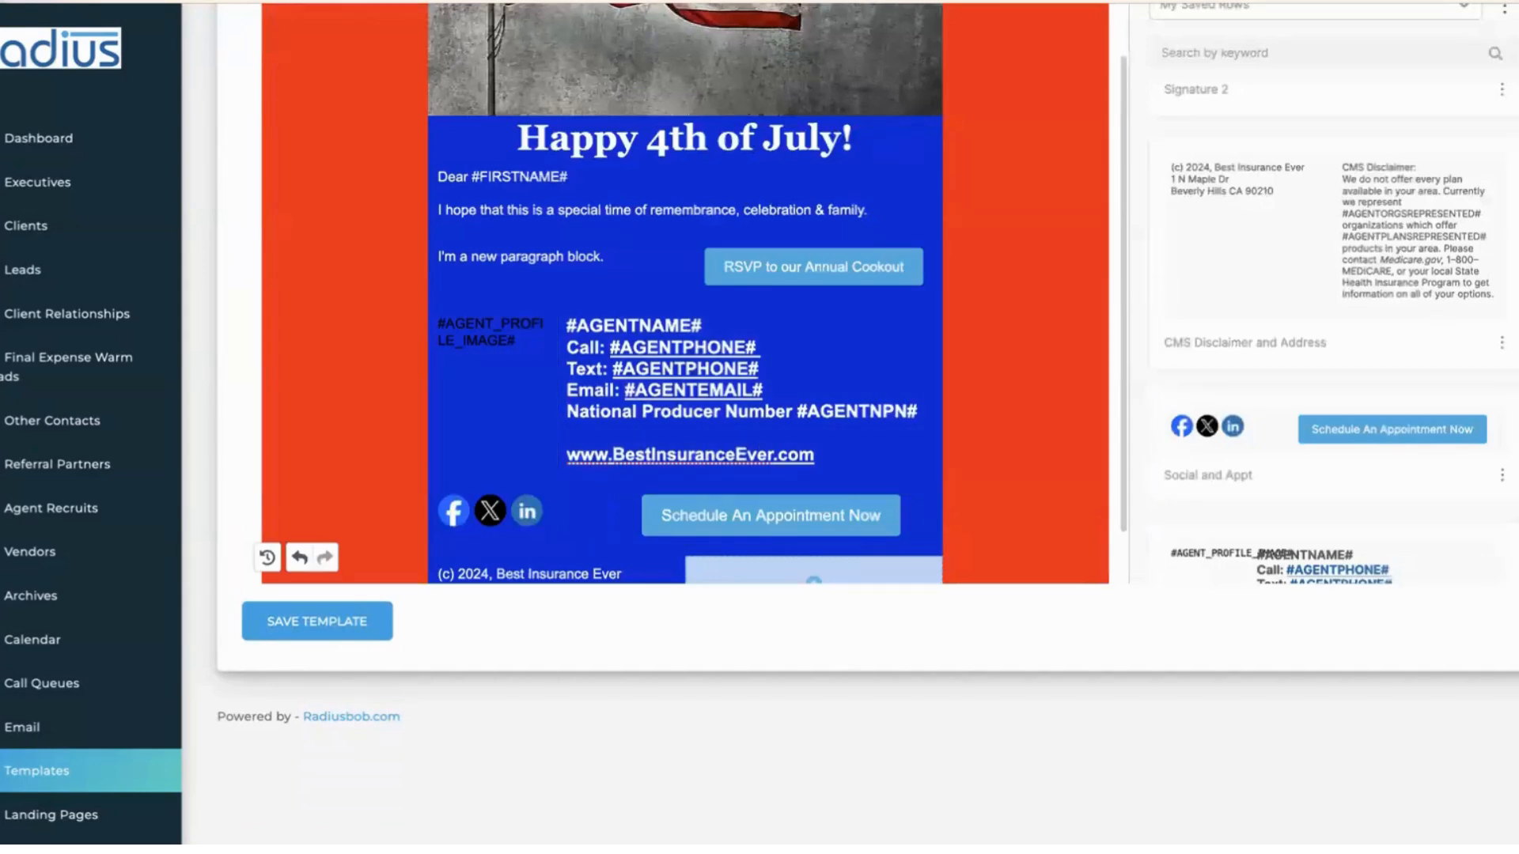
left_click(1046, 311)
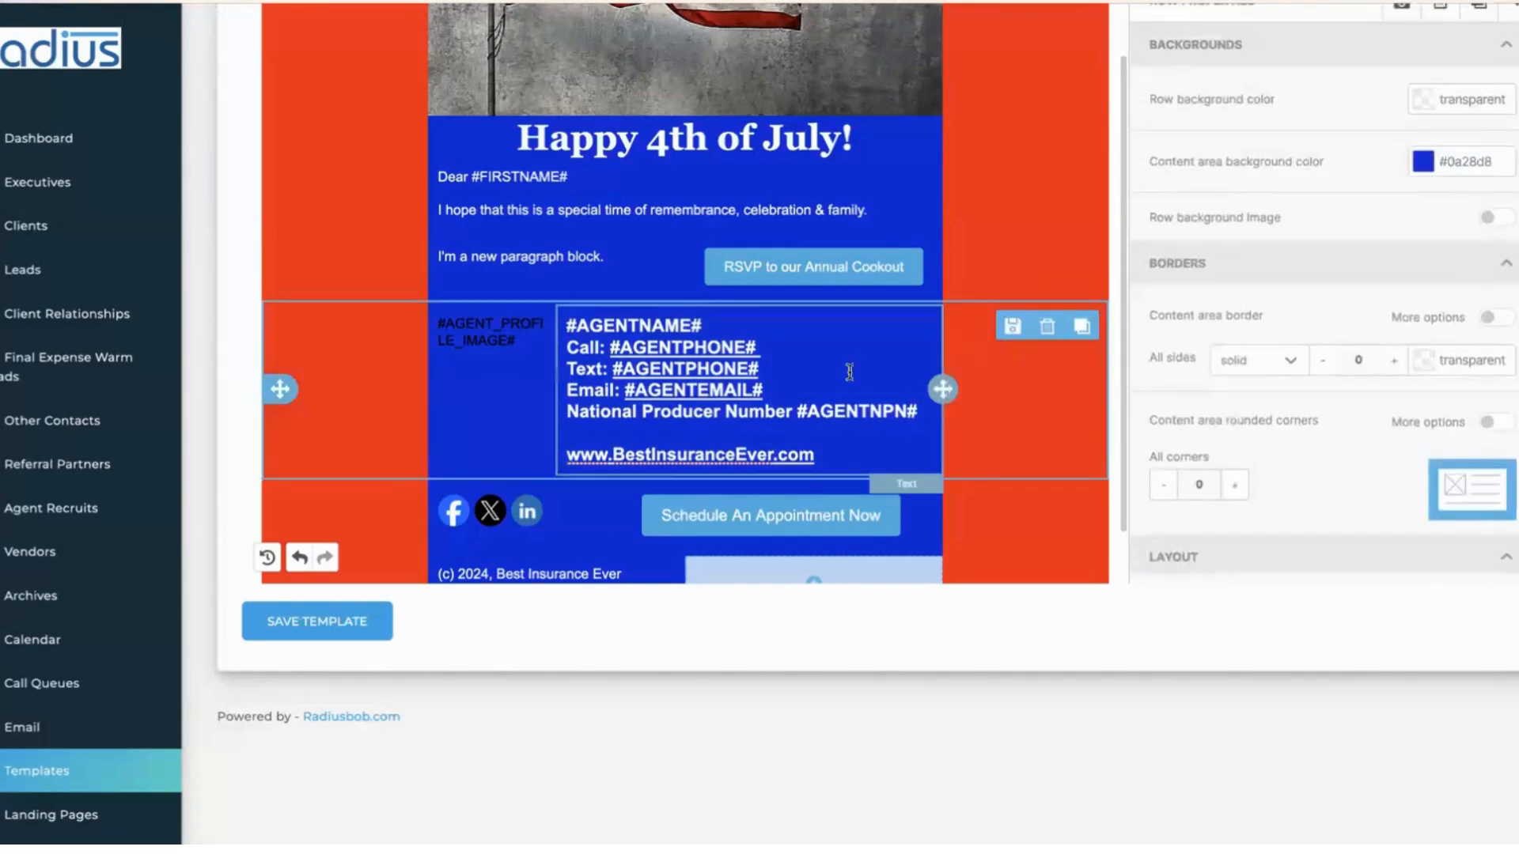
left_click(718, 262)
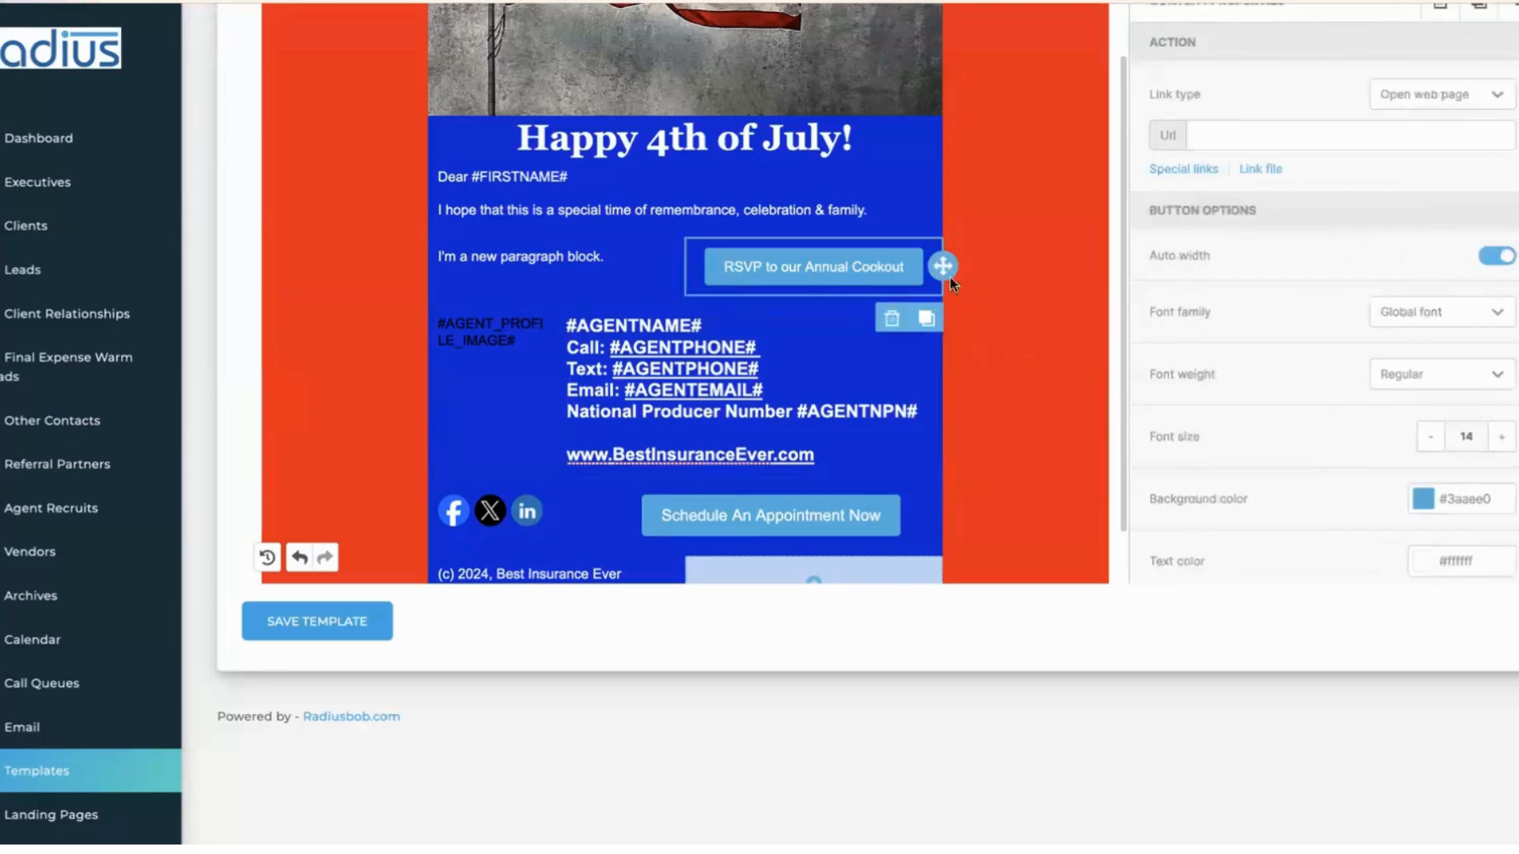
left_click(1009, 361)
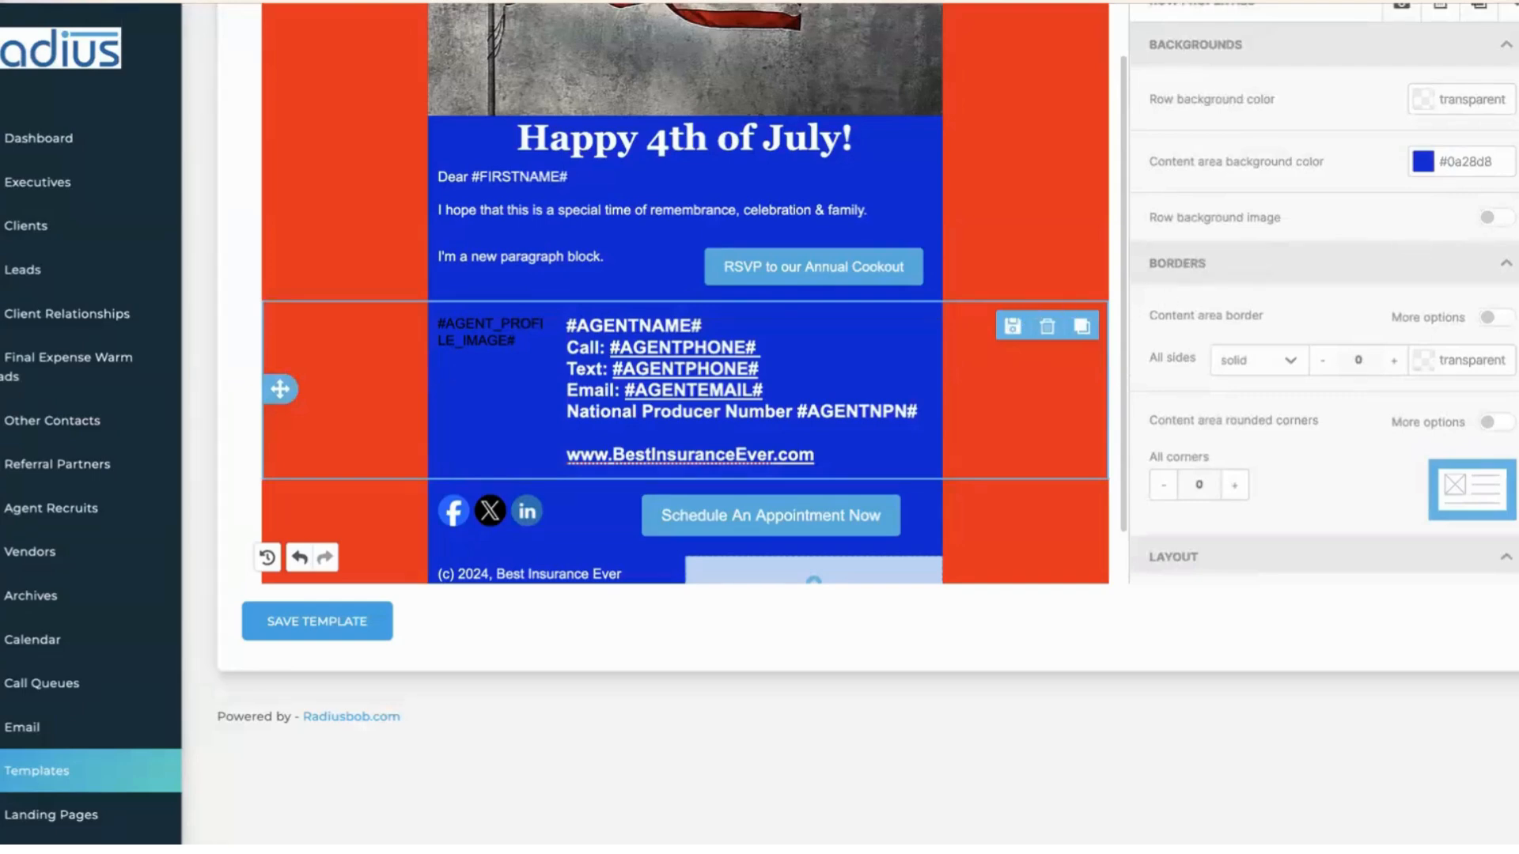
scroll(871, 412, "up", 3)
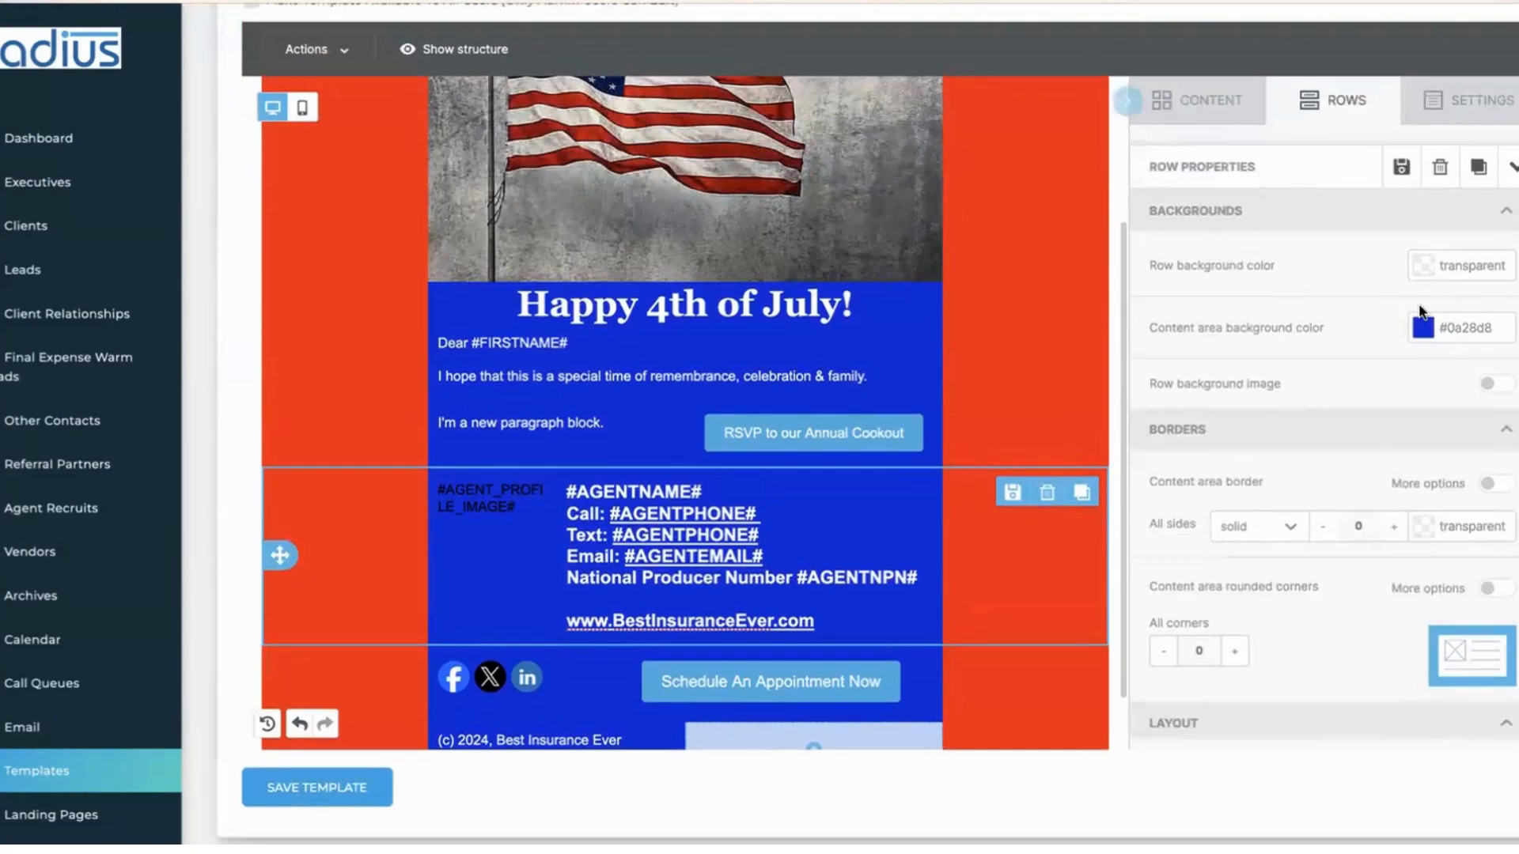
- Adjust the content area width in General Options, trying 715px before settling on 820px
left_click(1053, 222)
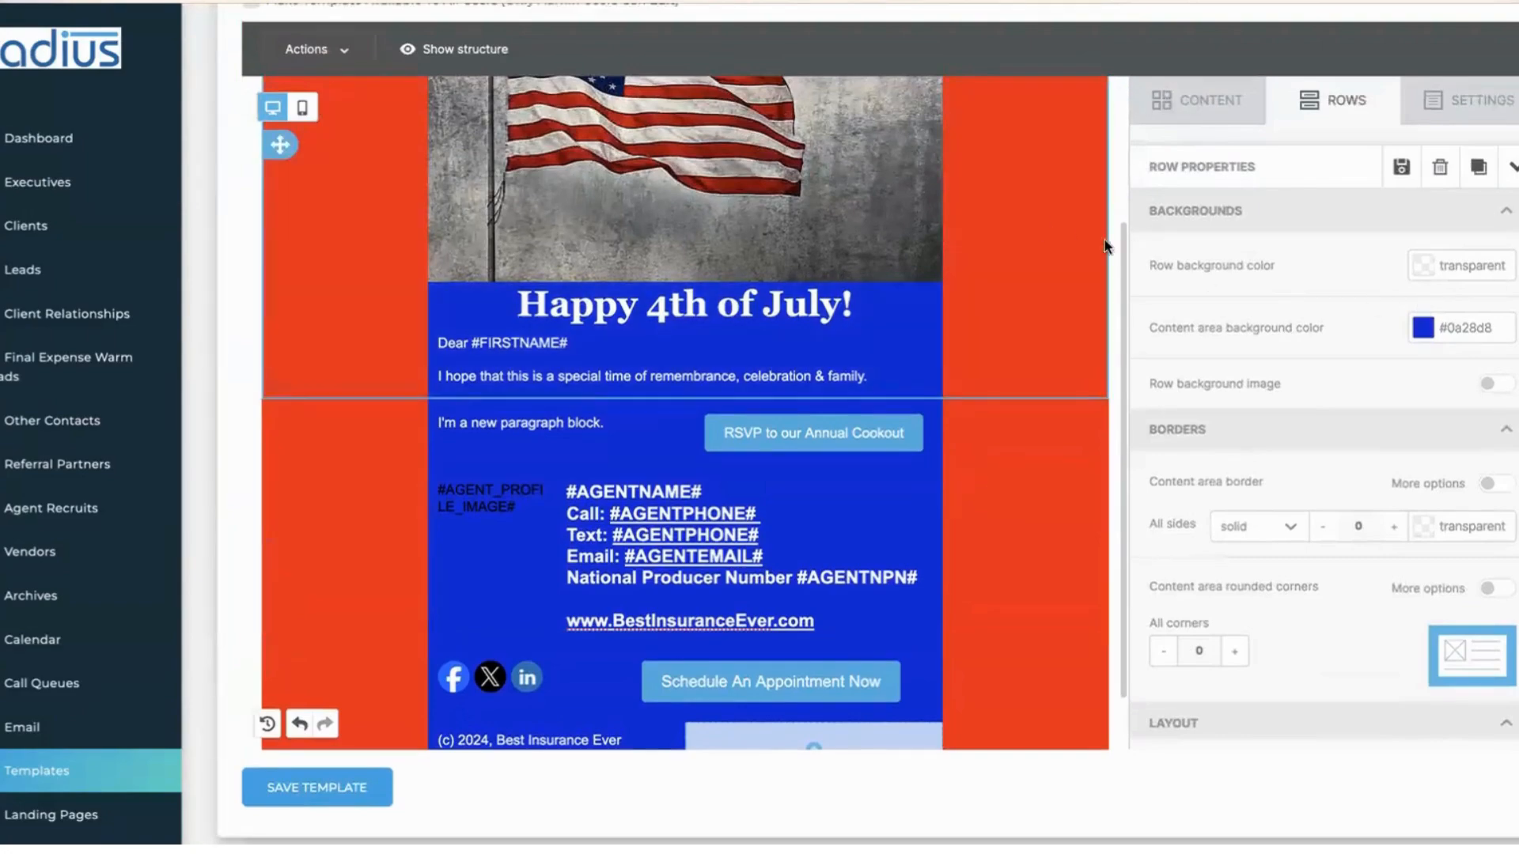
left_click(1469, 108)
left_click_drag(1201, 231, 1404, 226)
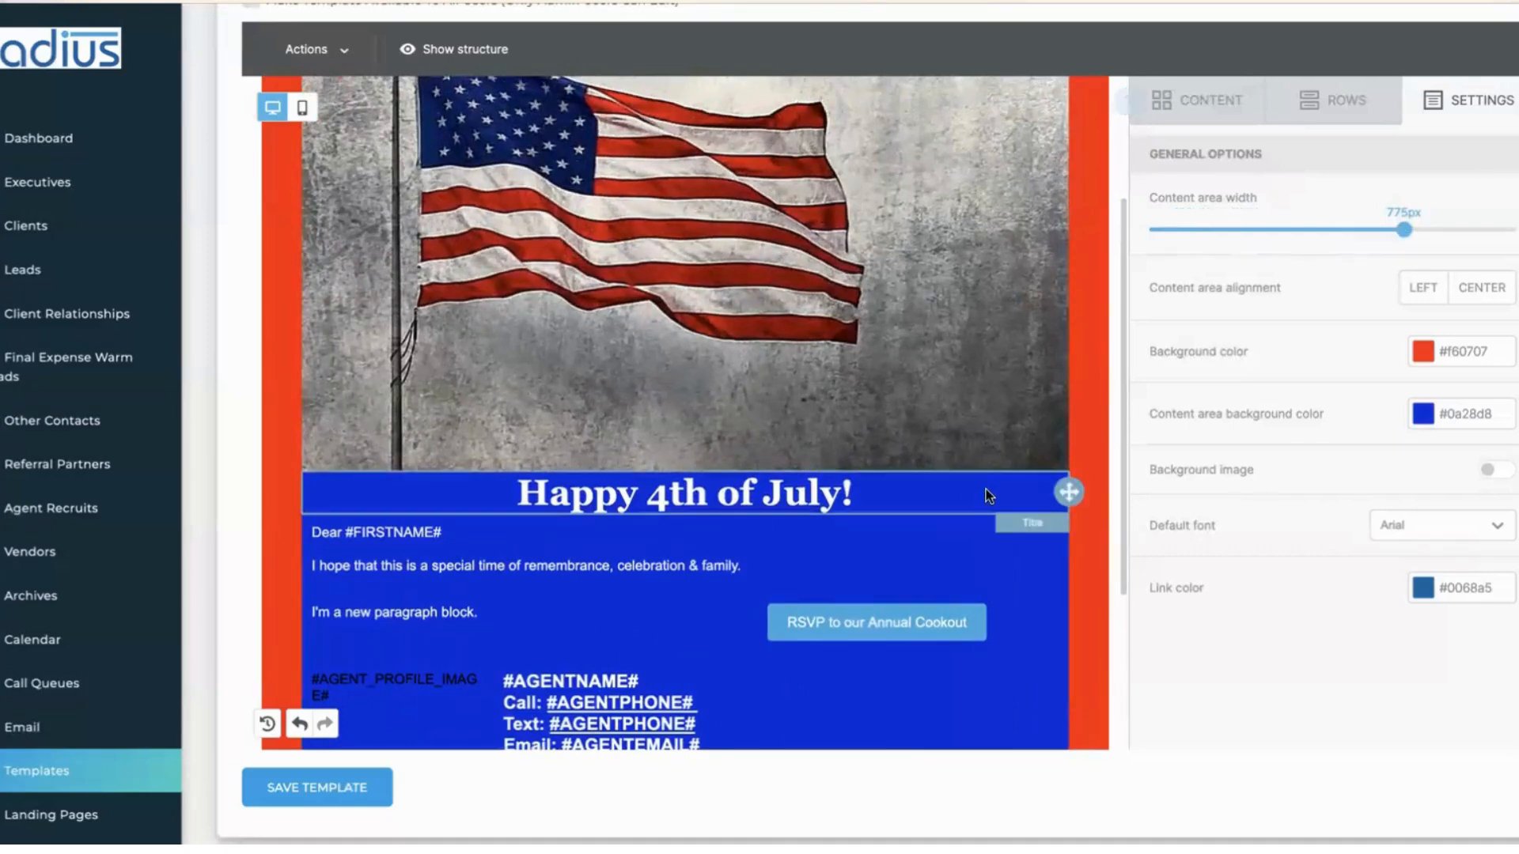
left_click(1086, 545)
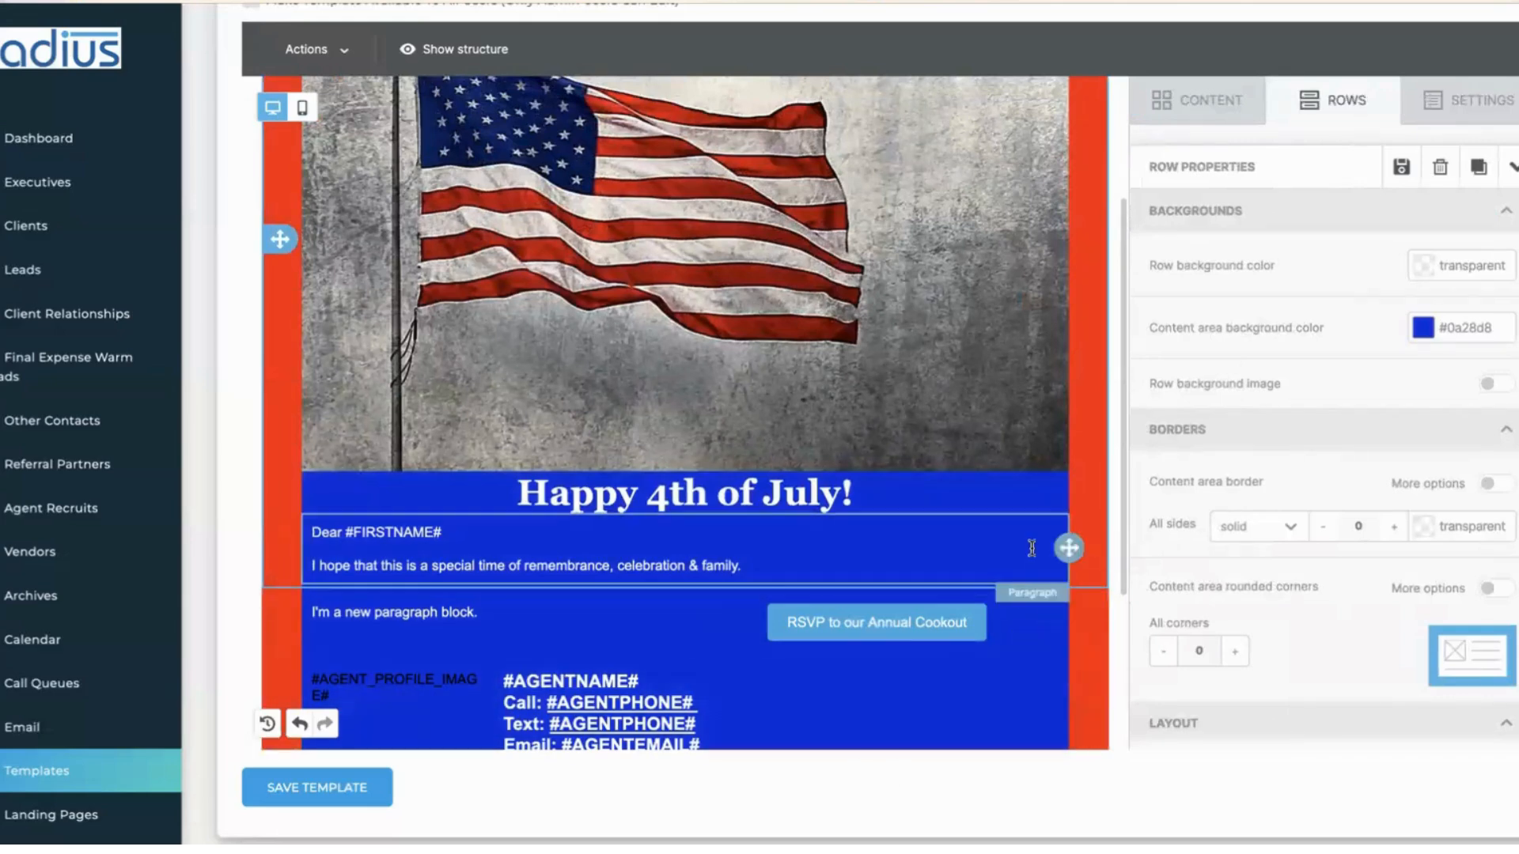
left_click(1456, 96)
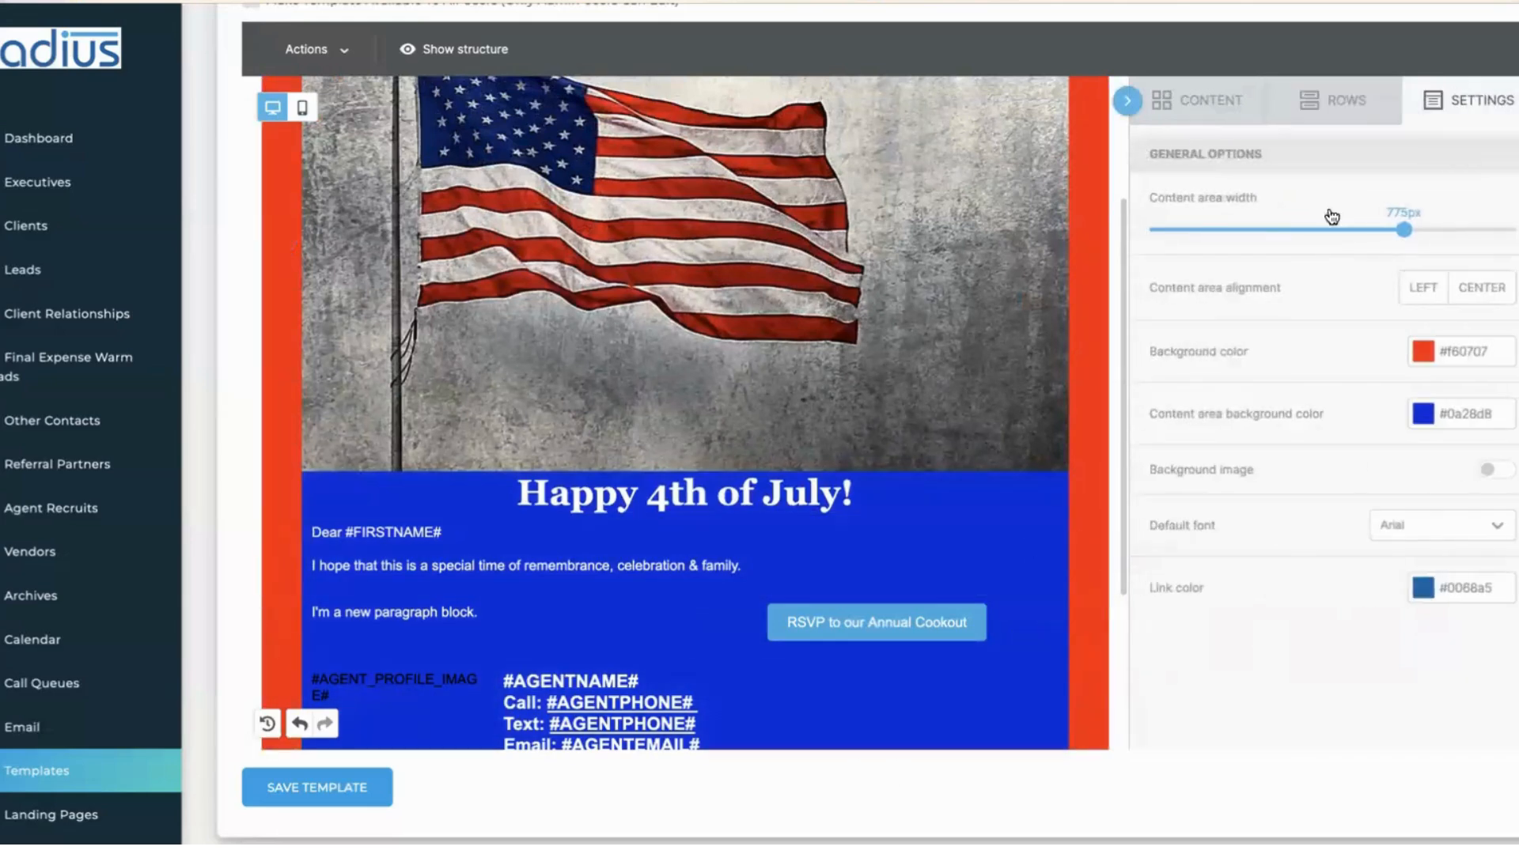
left_click_drag(1399, 230, 1235, 232)
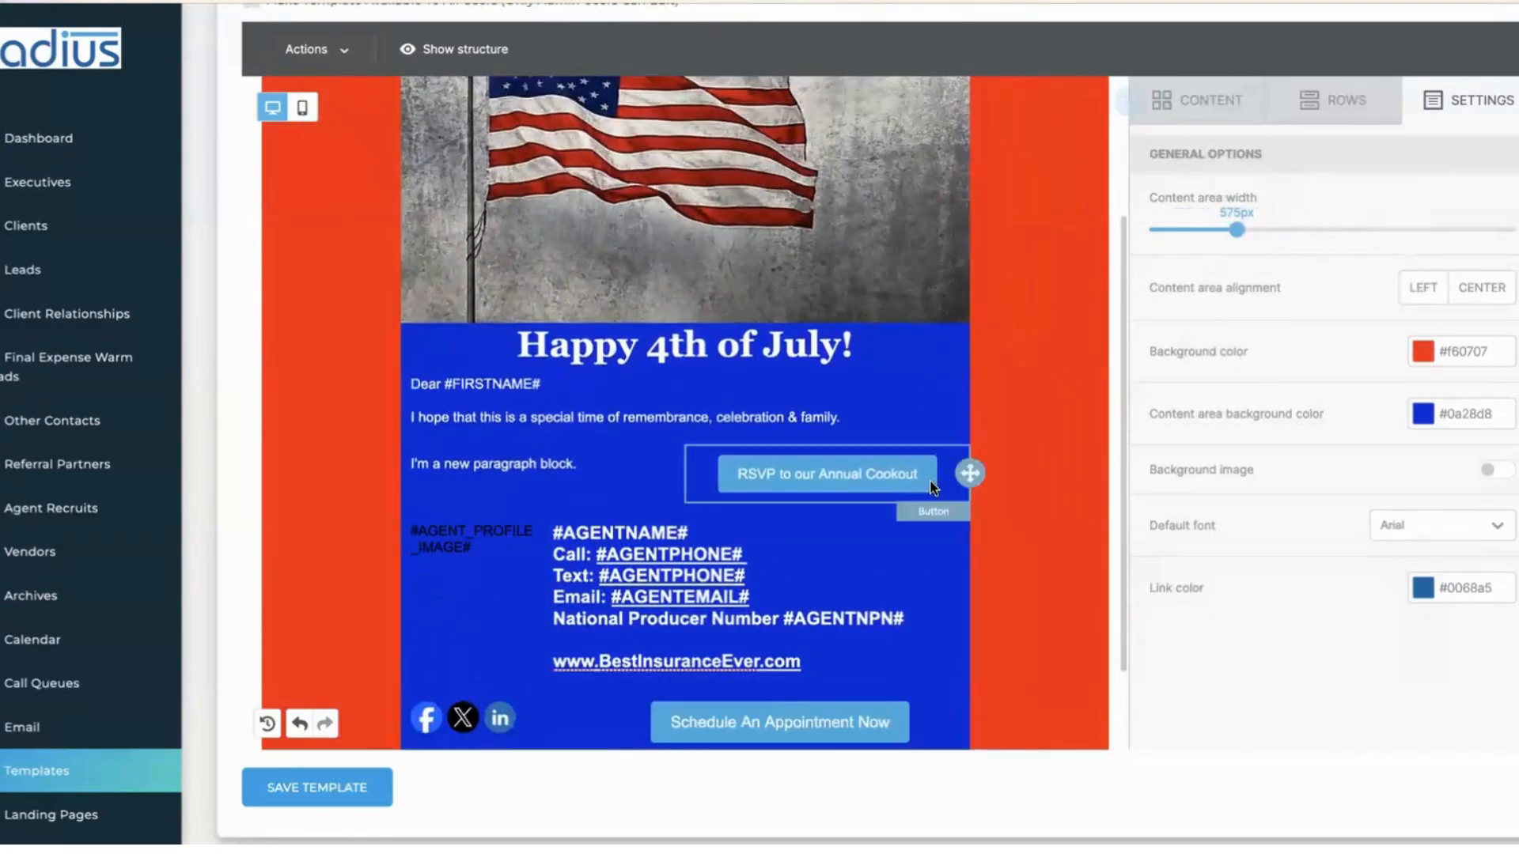
left_click(1072, 459)
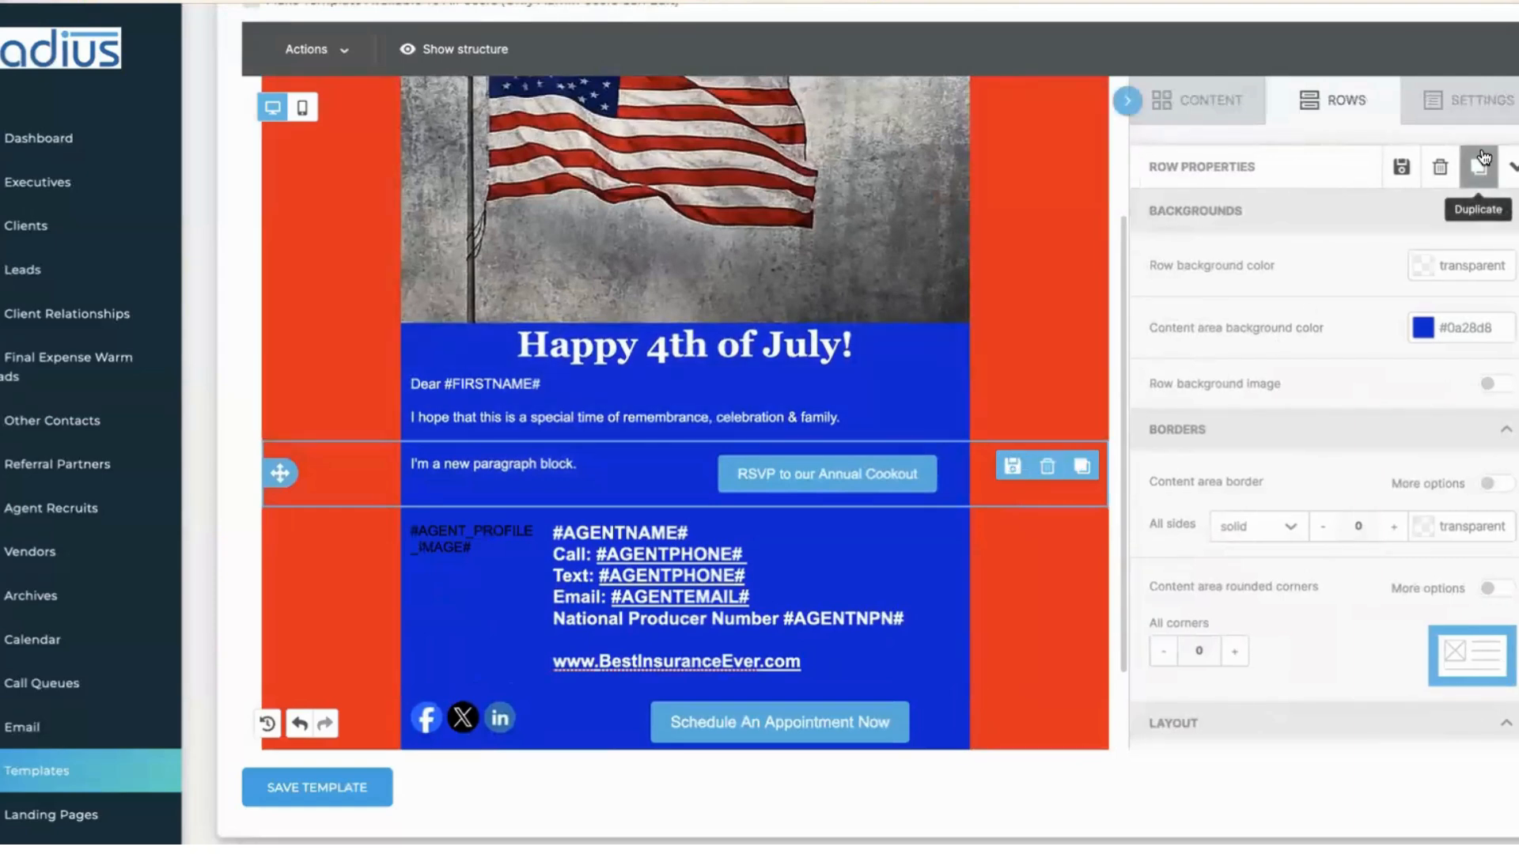
left_click(1455, 119)
left_click_drag(1237, 229, 1440, 231)
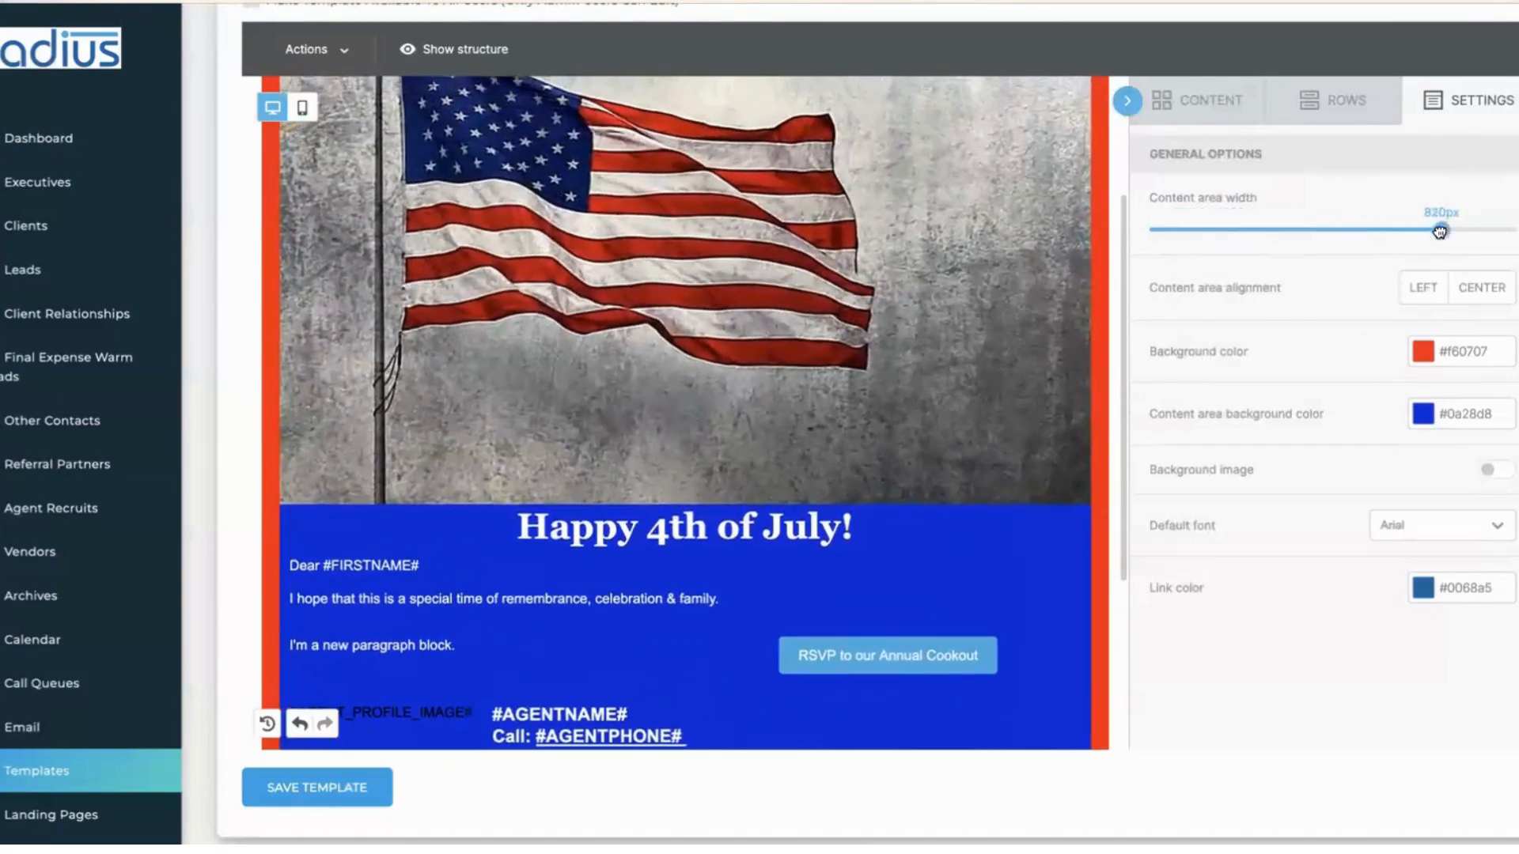
- Center the content area and set the outer background color to muted red #a93a3a
left_click(1475, 291)
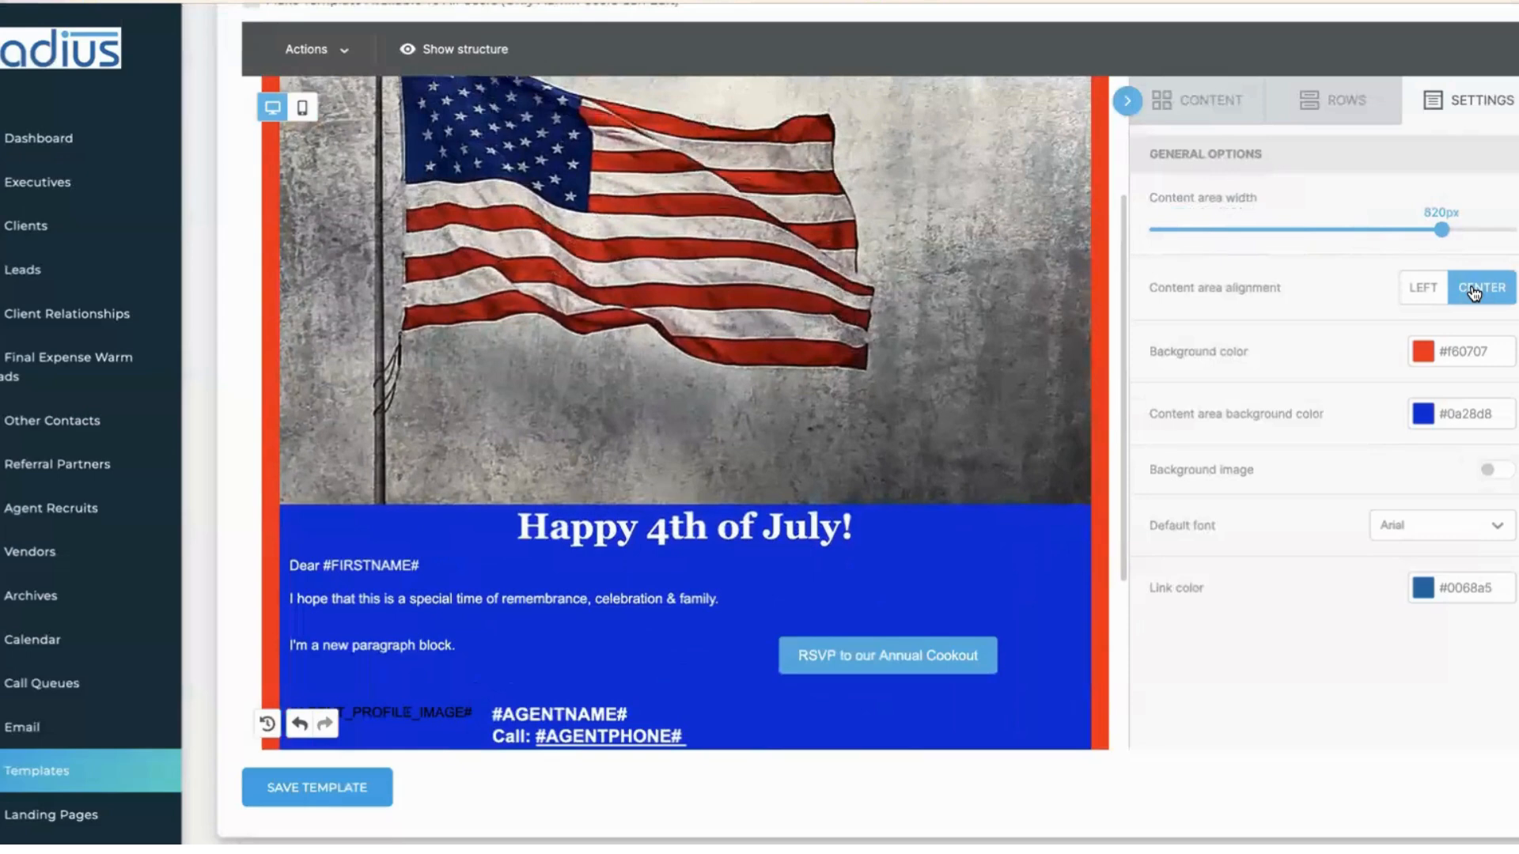
left_click(1423, 351)
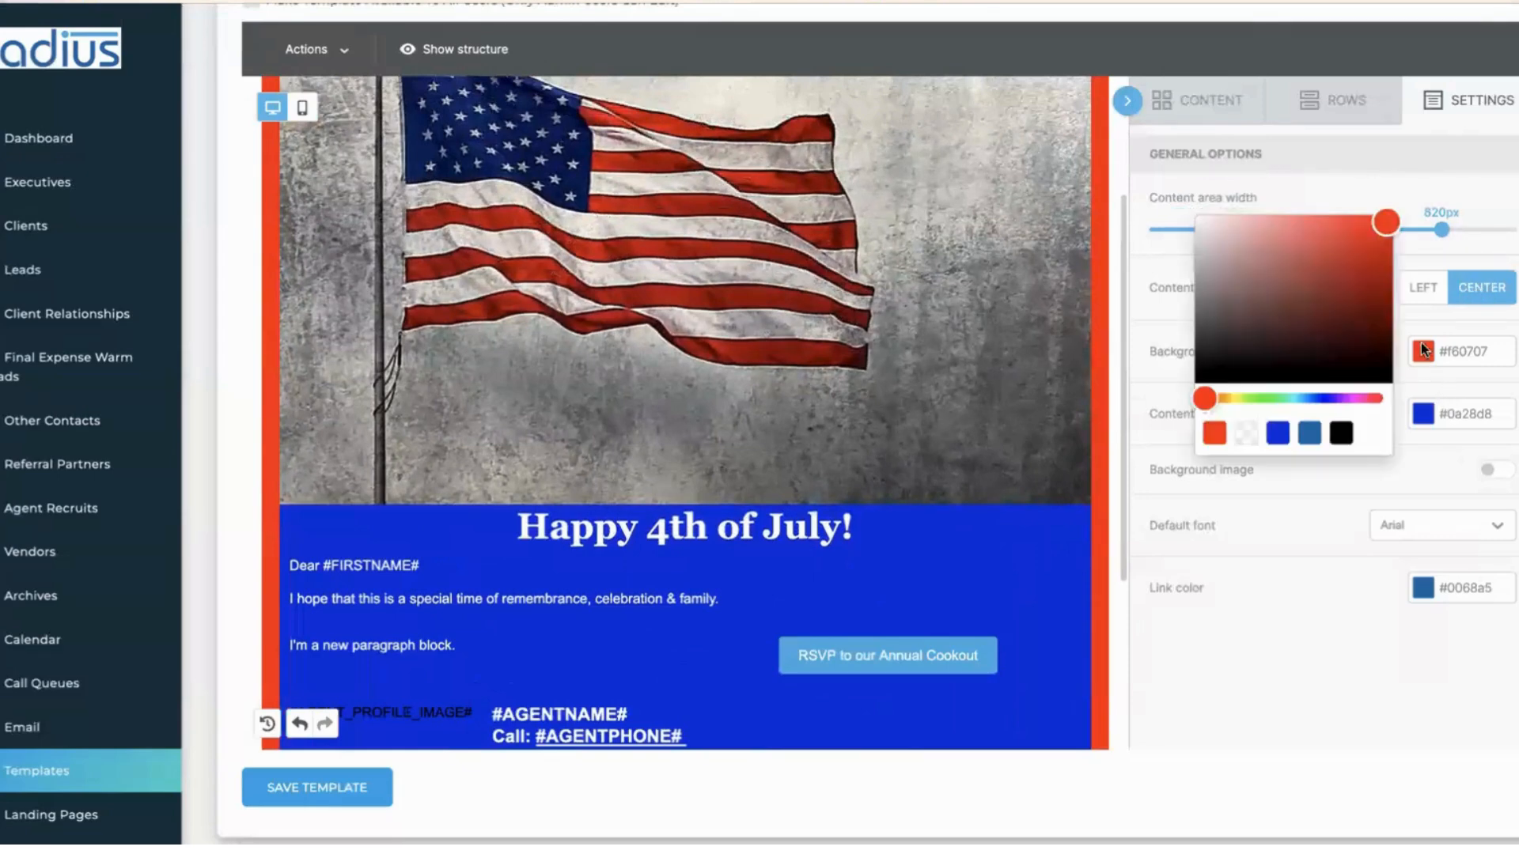
left_click_drag(1381, 225, 1323, 268)
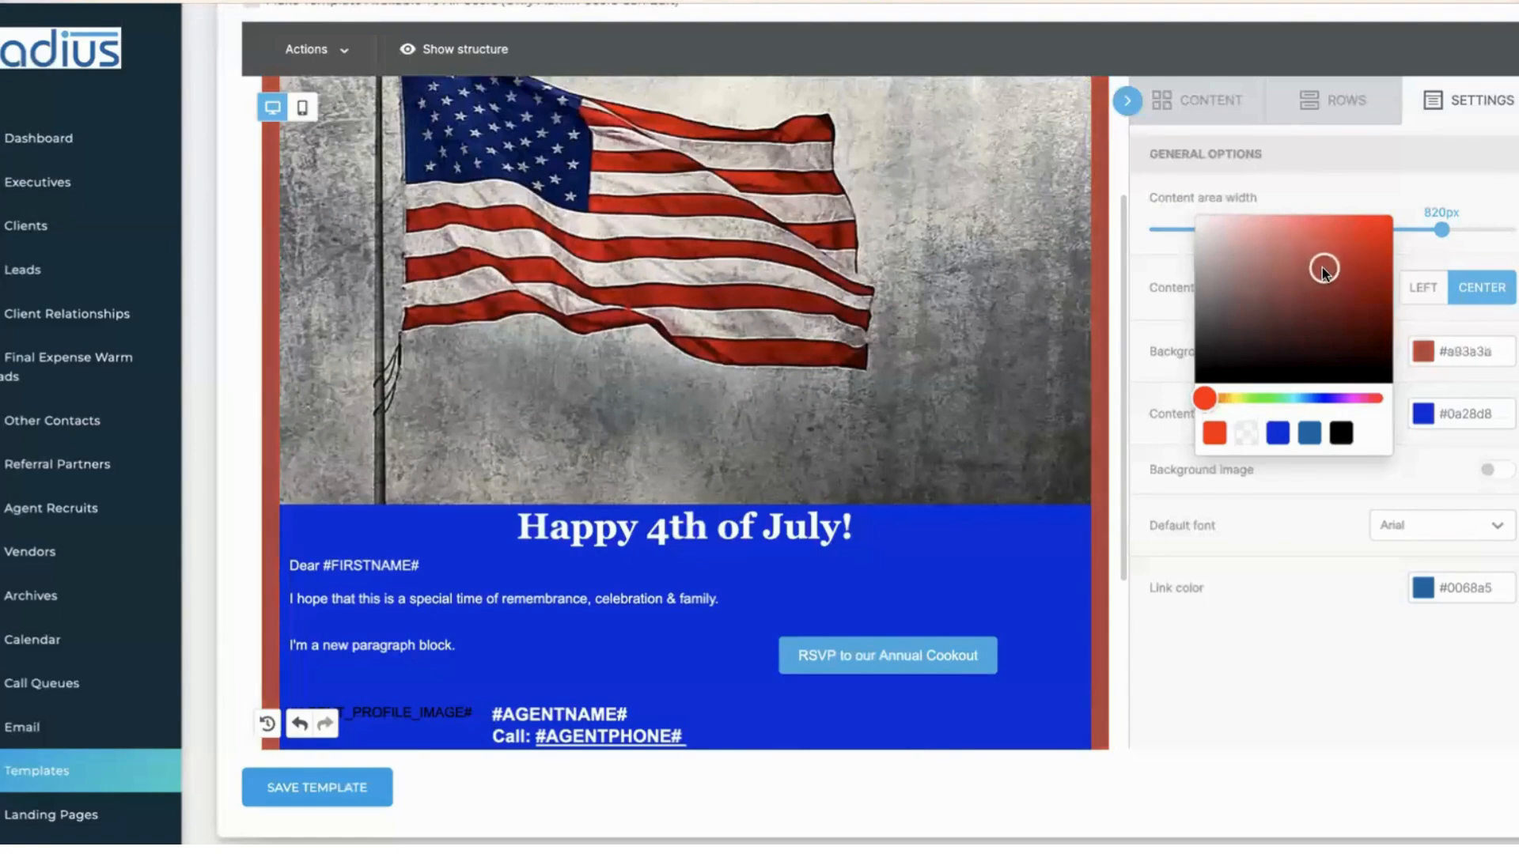
left_click(1493, 352)
left_click_drag(1493, 352, 1444, 352)
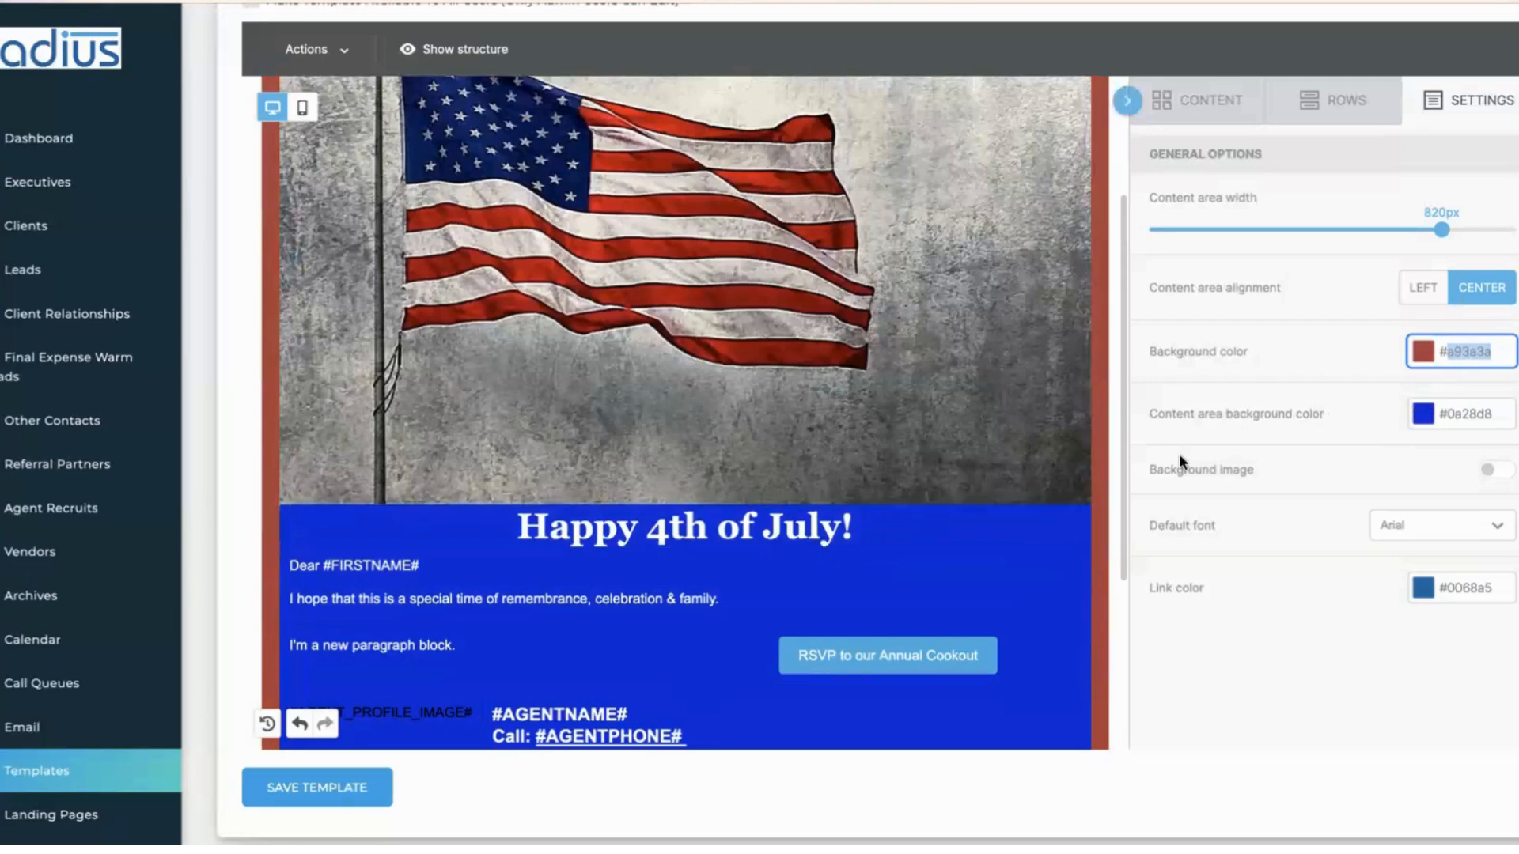
- Turn on a background image and insert the flag picture from the File manager
left_click(1492, 473)
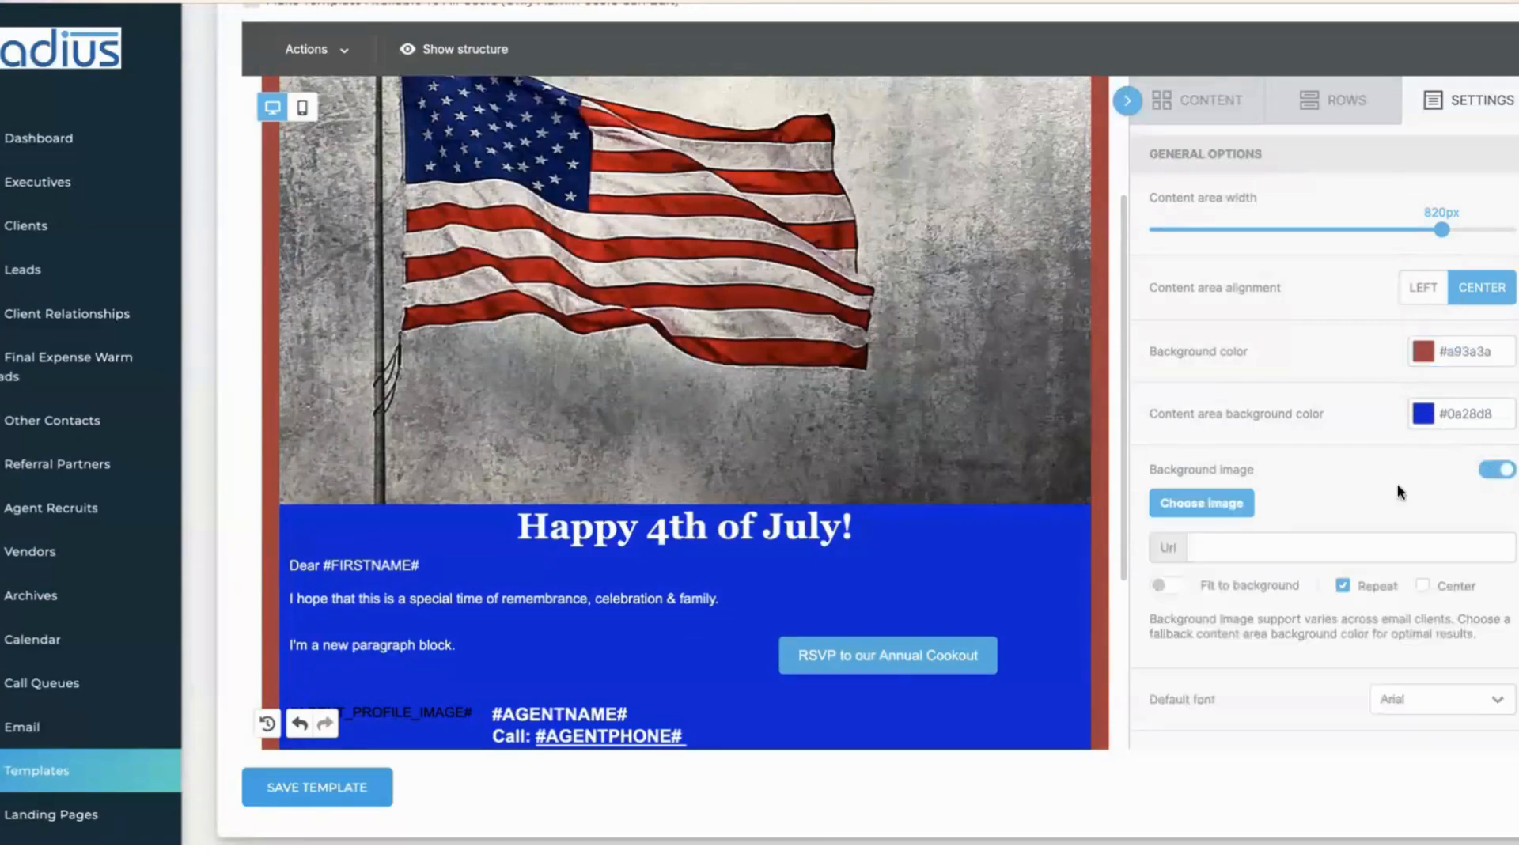
left_click(1232, 505)
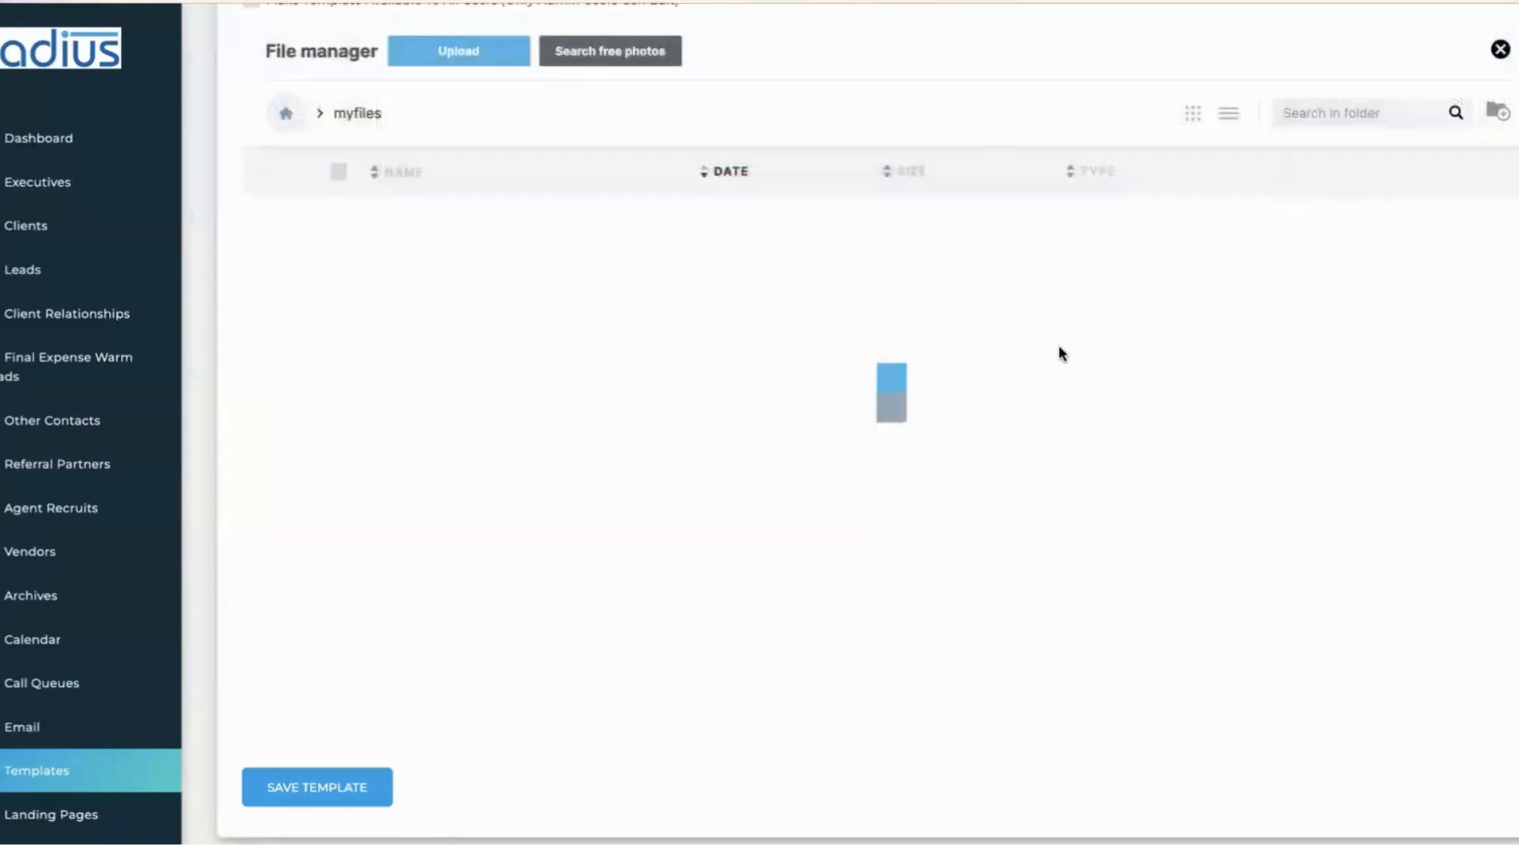
left_click(641, 378)
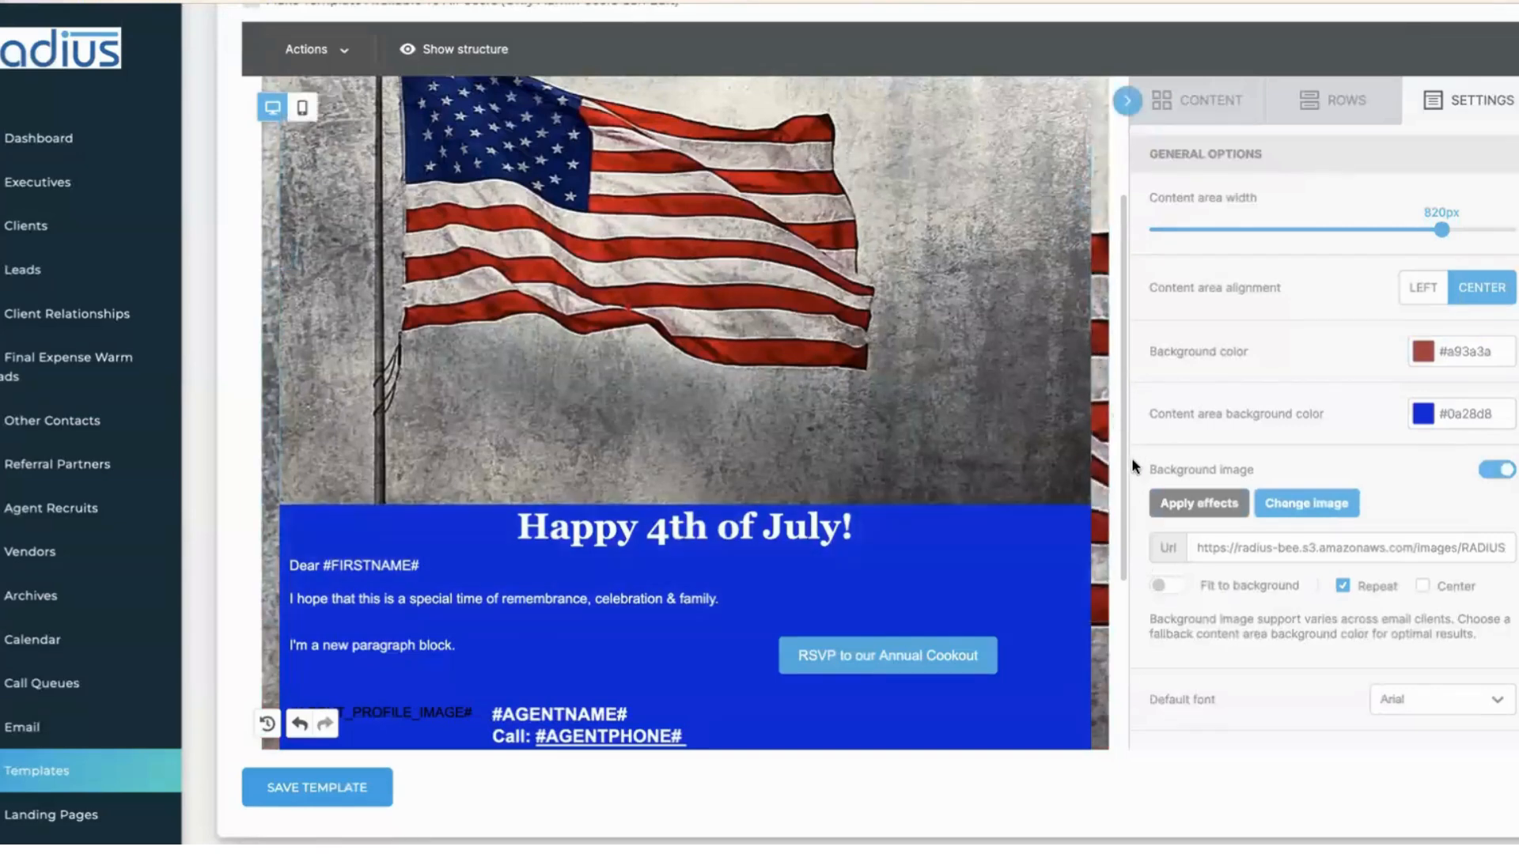
left_click_drag(1123, 462, 1090, 333)
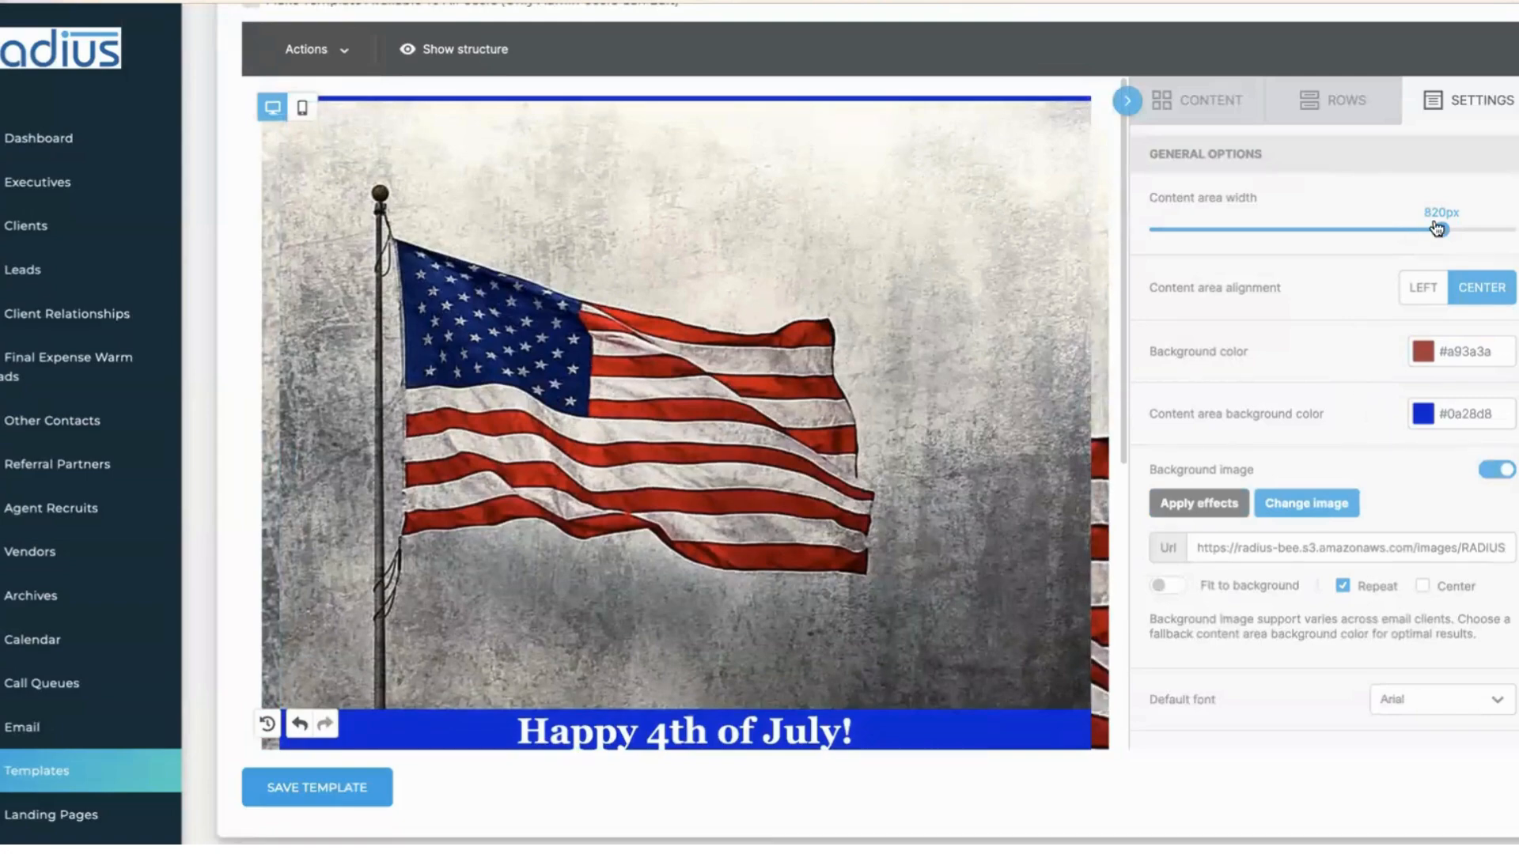
- Set the content area width to 840px and save the template
left_click_drag(1438, 228, 1248, 235)
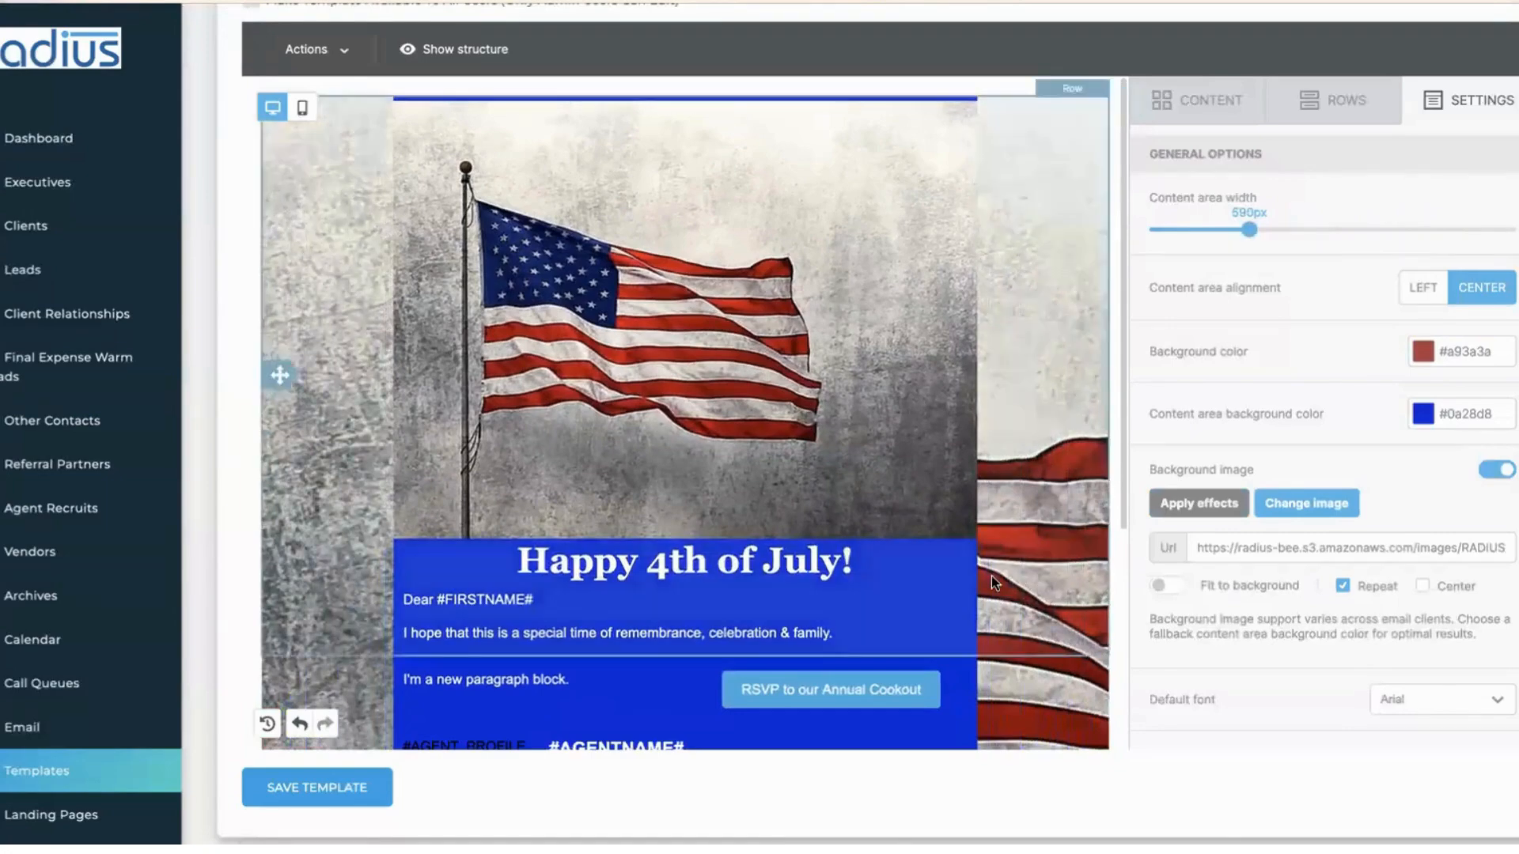
left_click(992, 561)
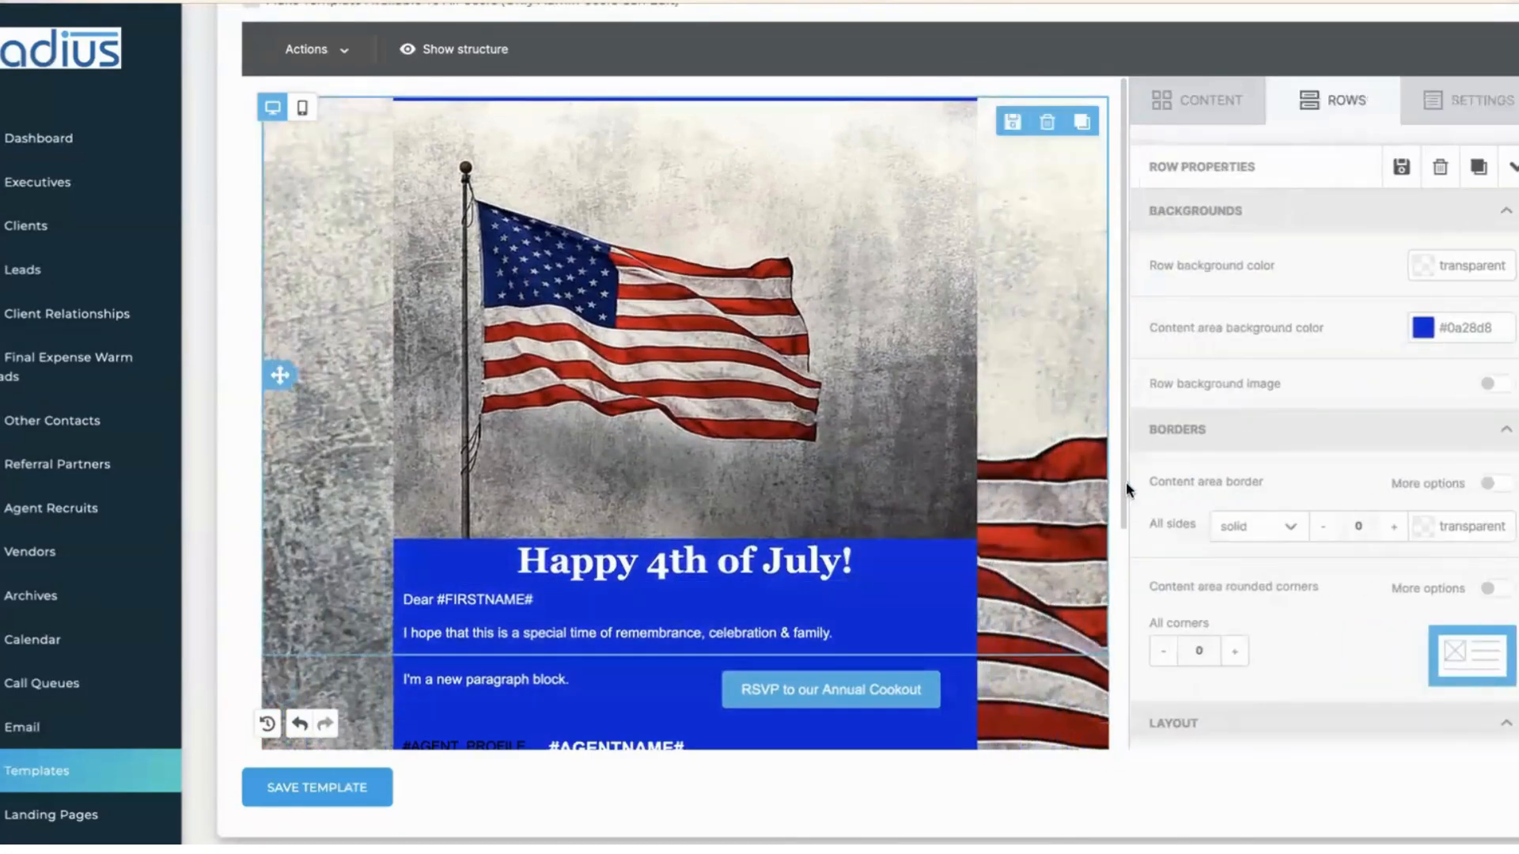
left_click(1462, 101)
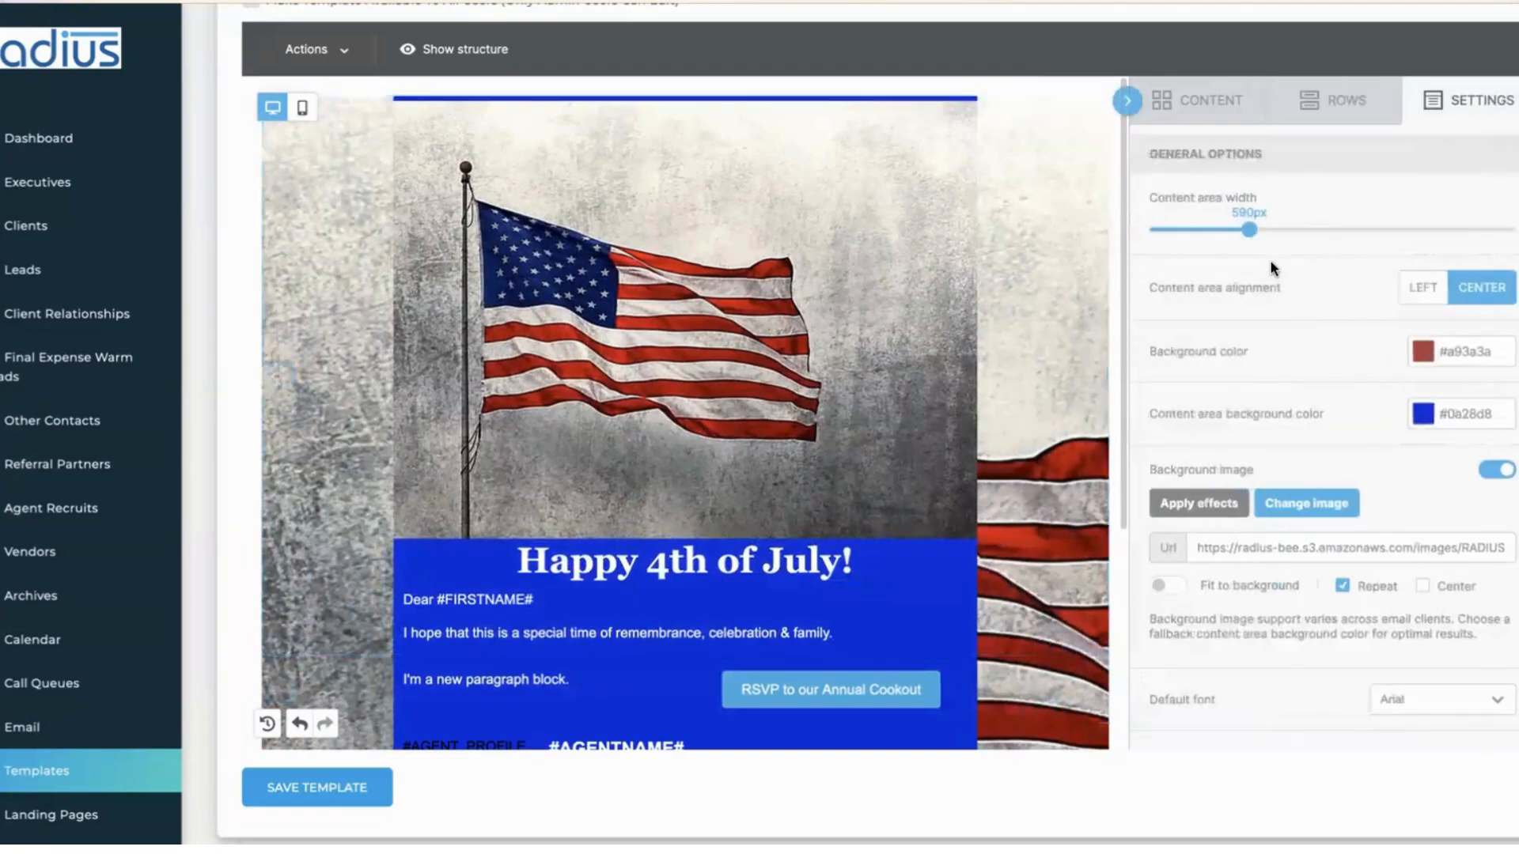
left_click_drag(1249, 229, 1458, 230)
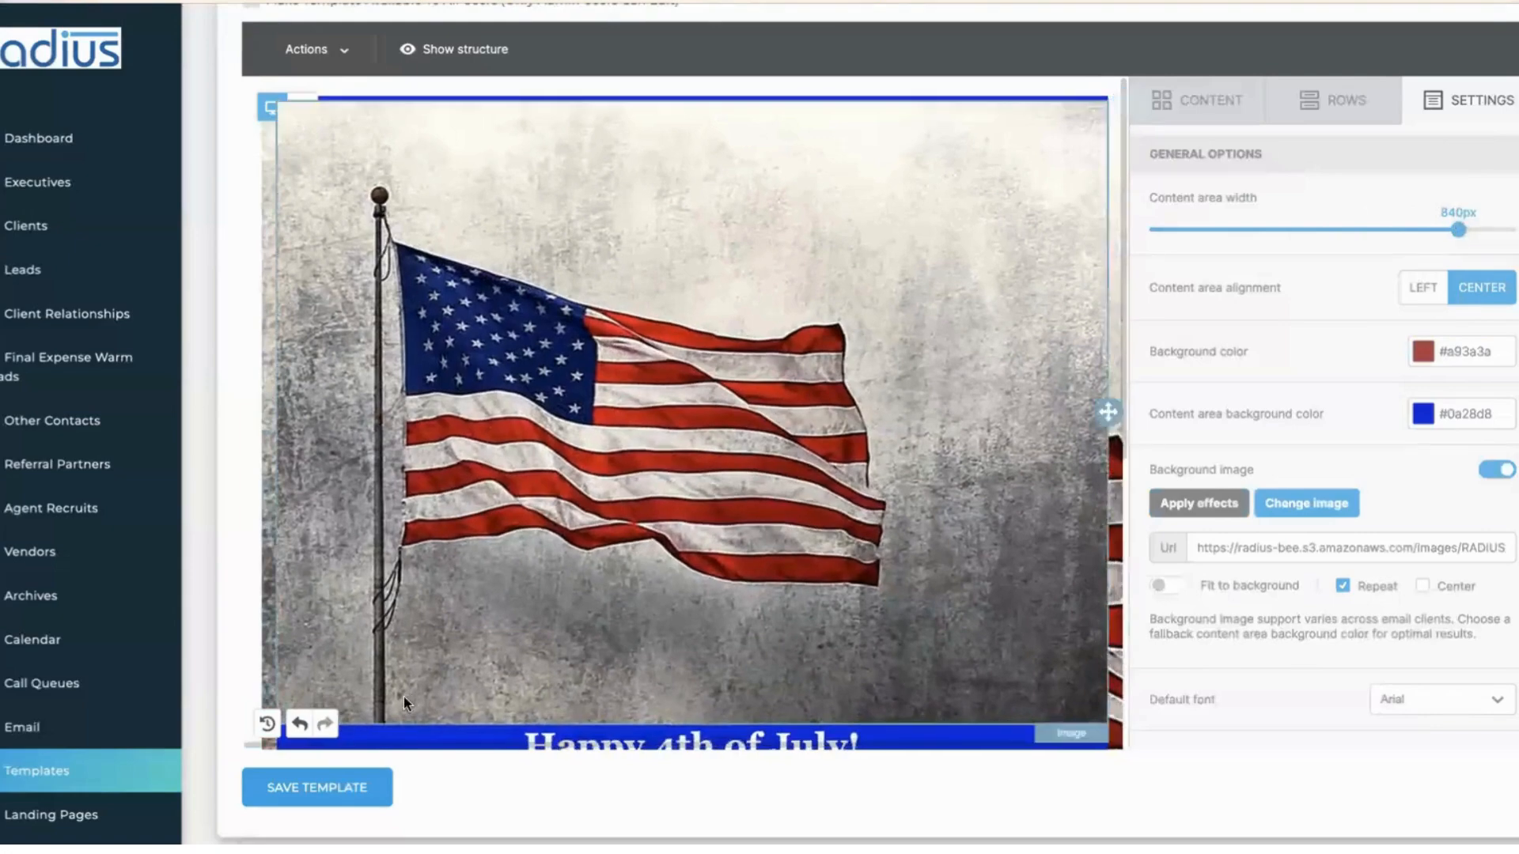
left_click(353, 790)
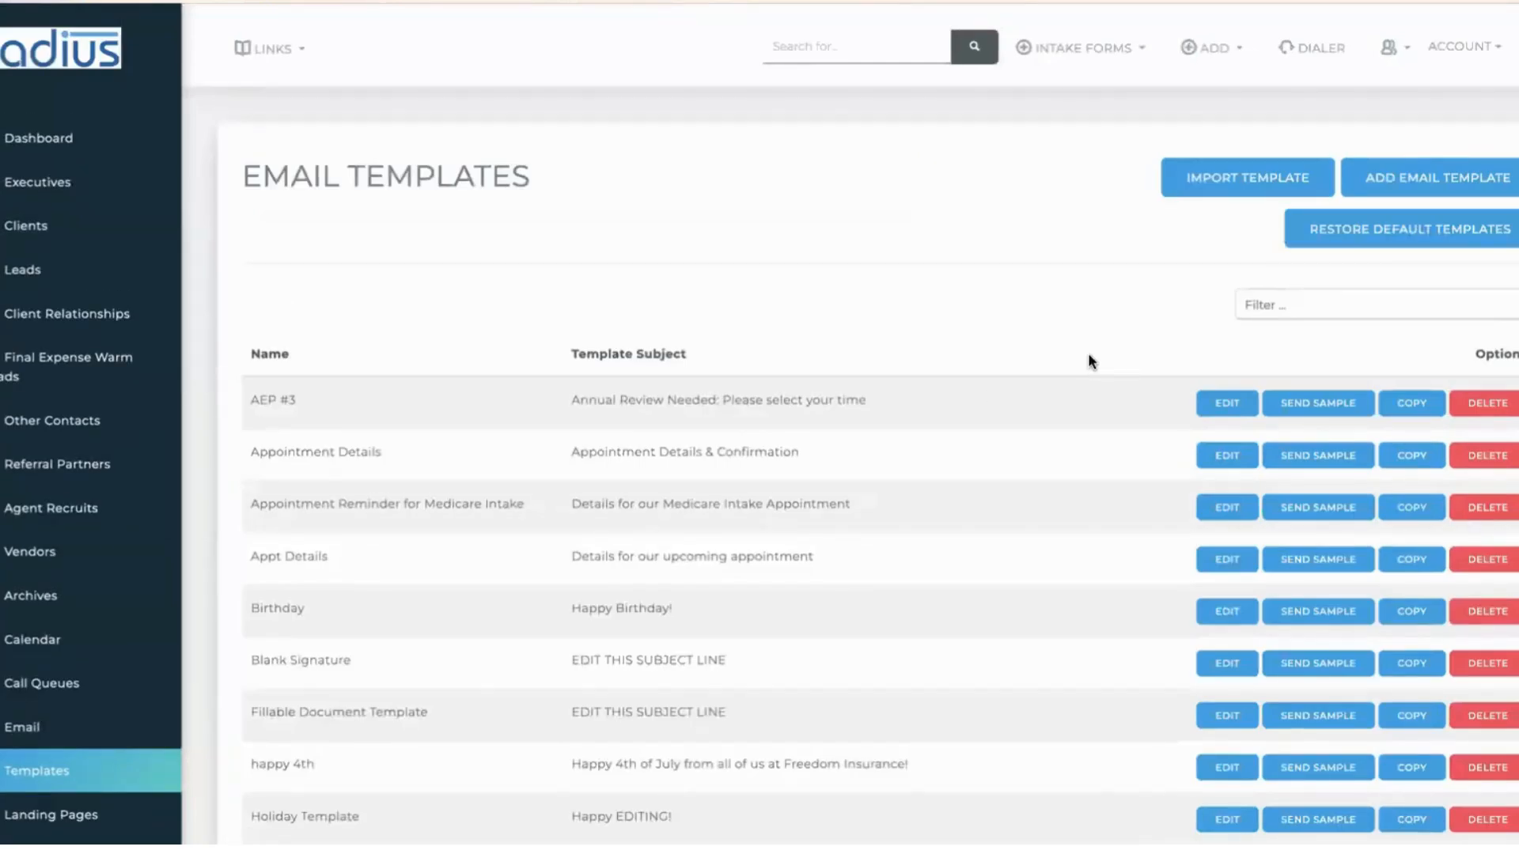
- Filter templates by '4th' and send a sample of the happy 4th template to your work e-mail
left_click(1258, 307)
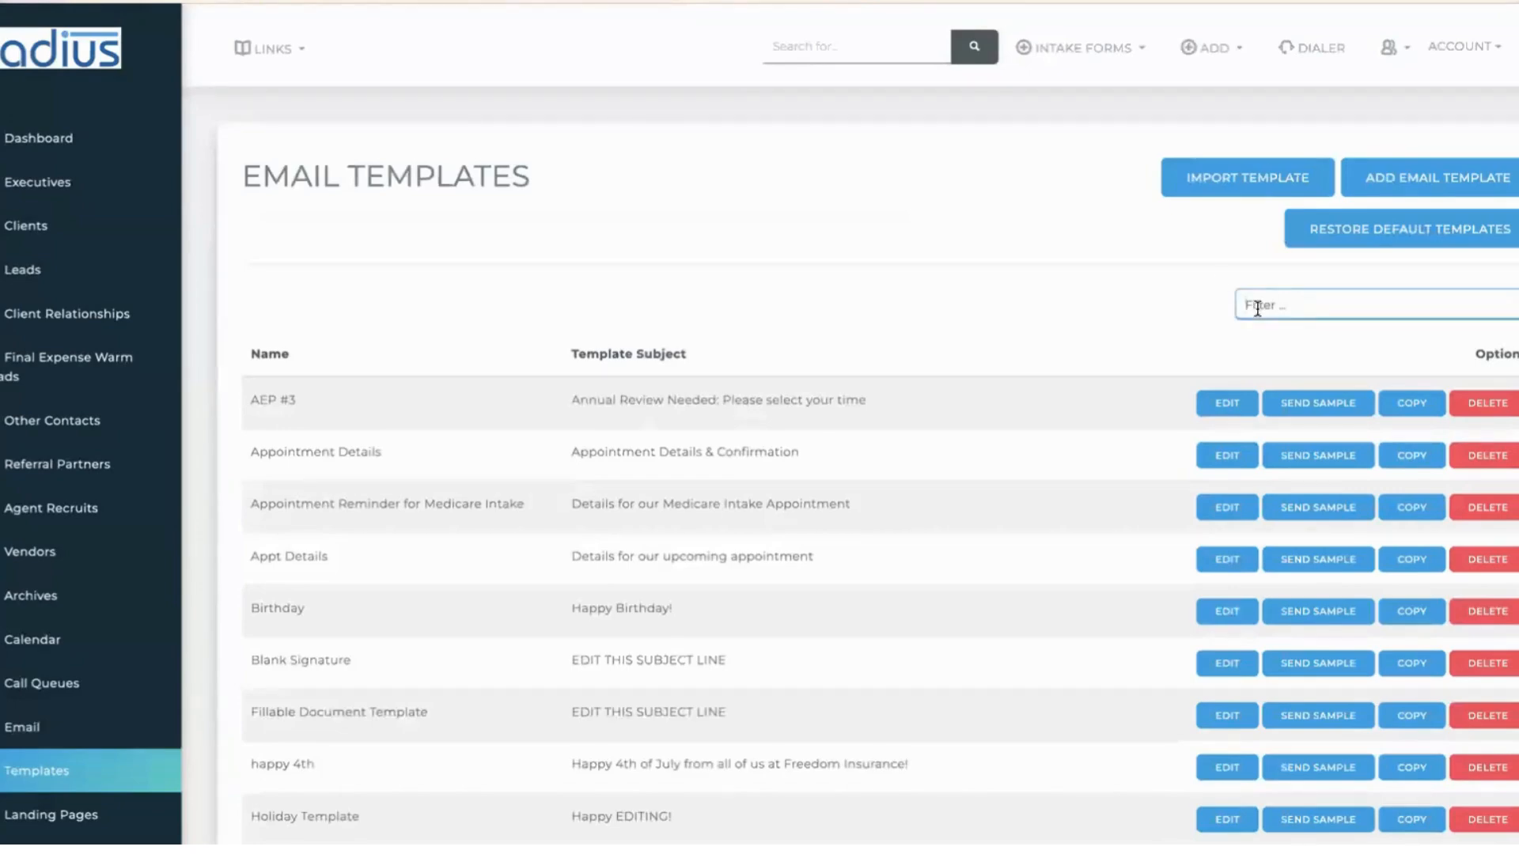
type("4th")
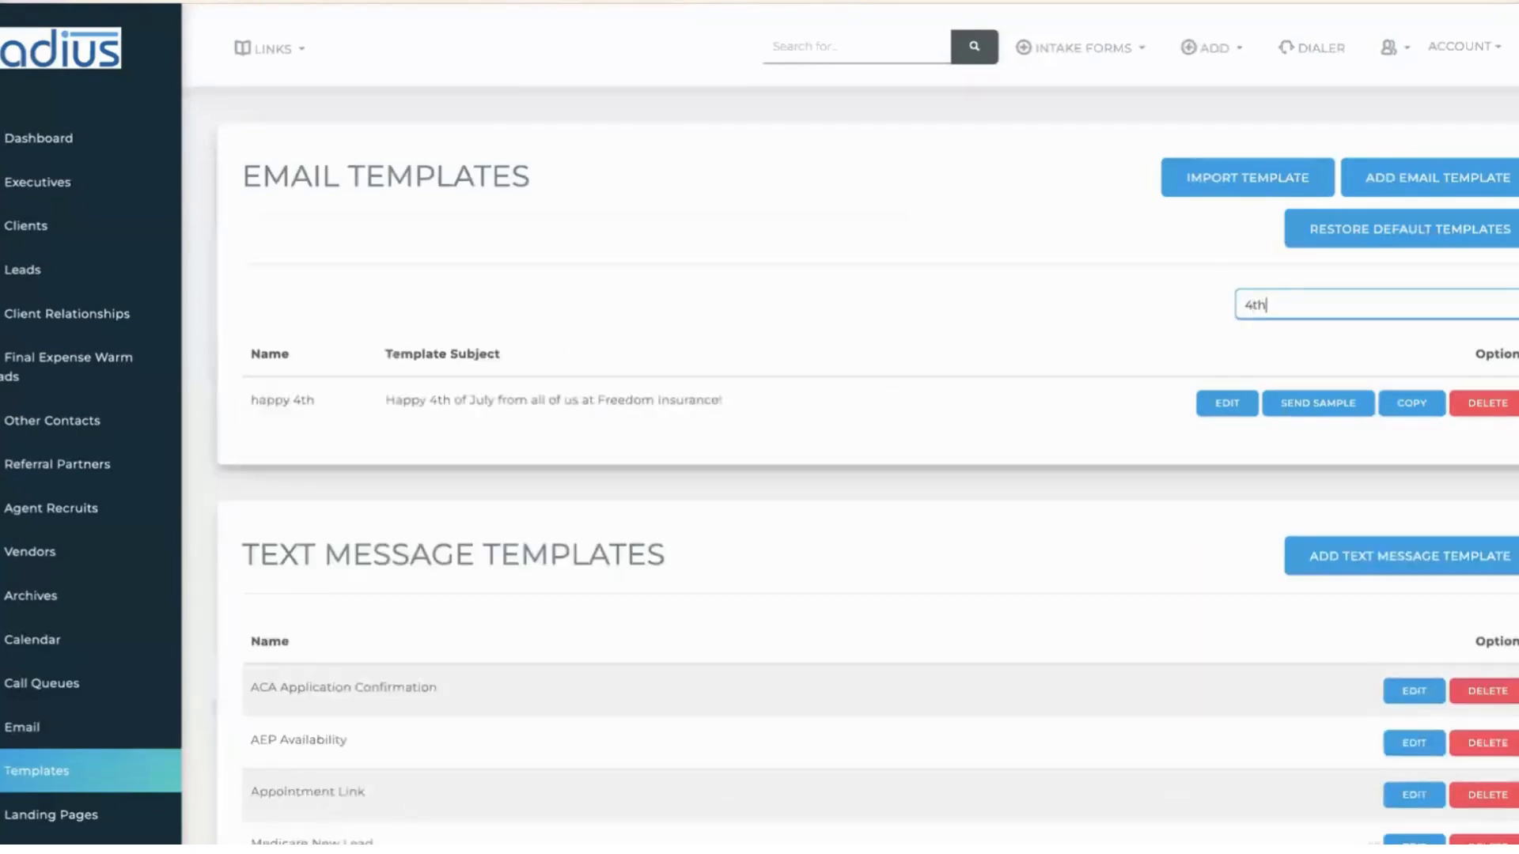
left_click(1317, 404)
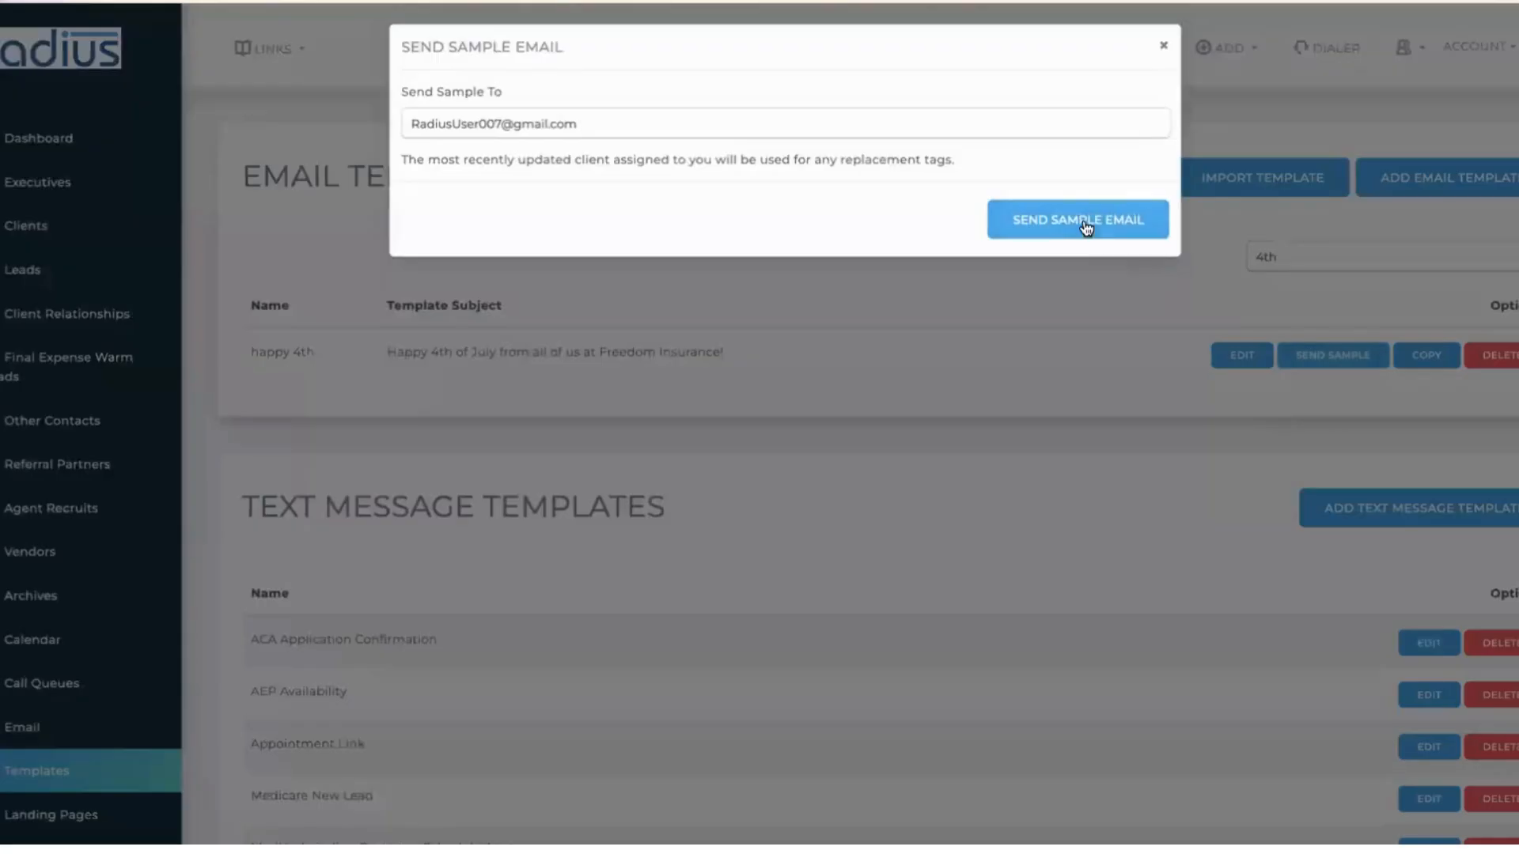
left_click(621, 126)
left_click_drag(621, 127, 268, 79)
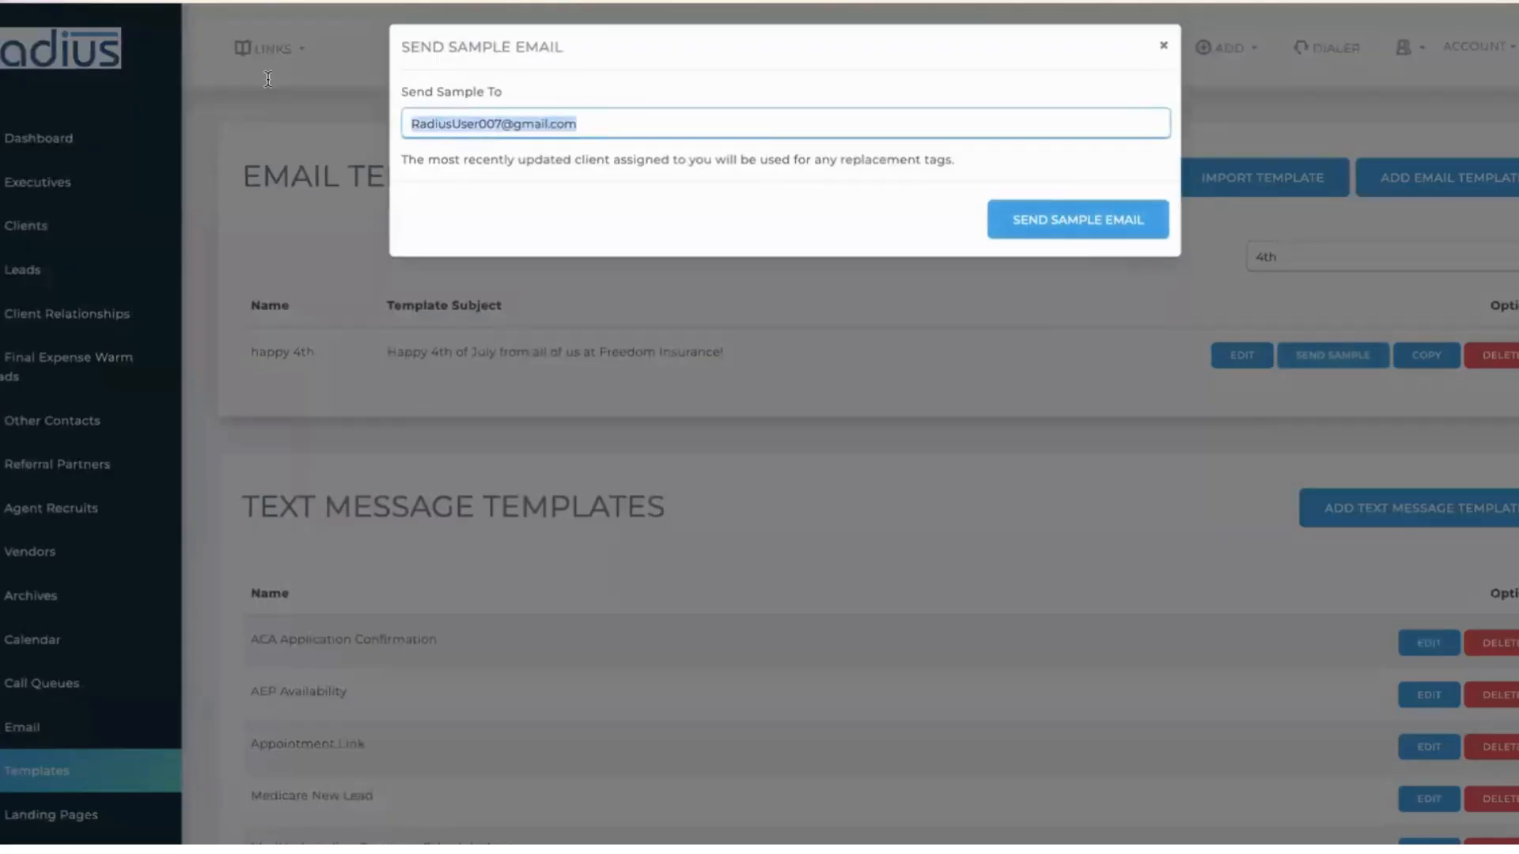
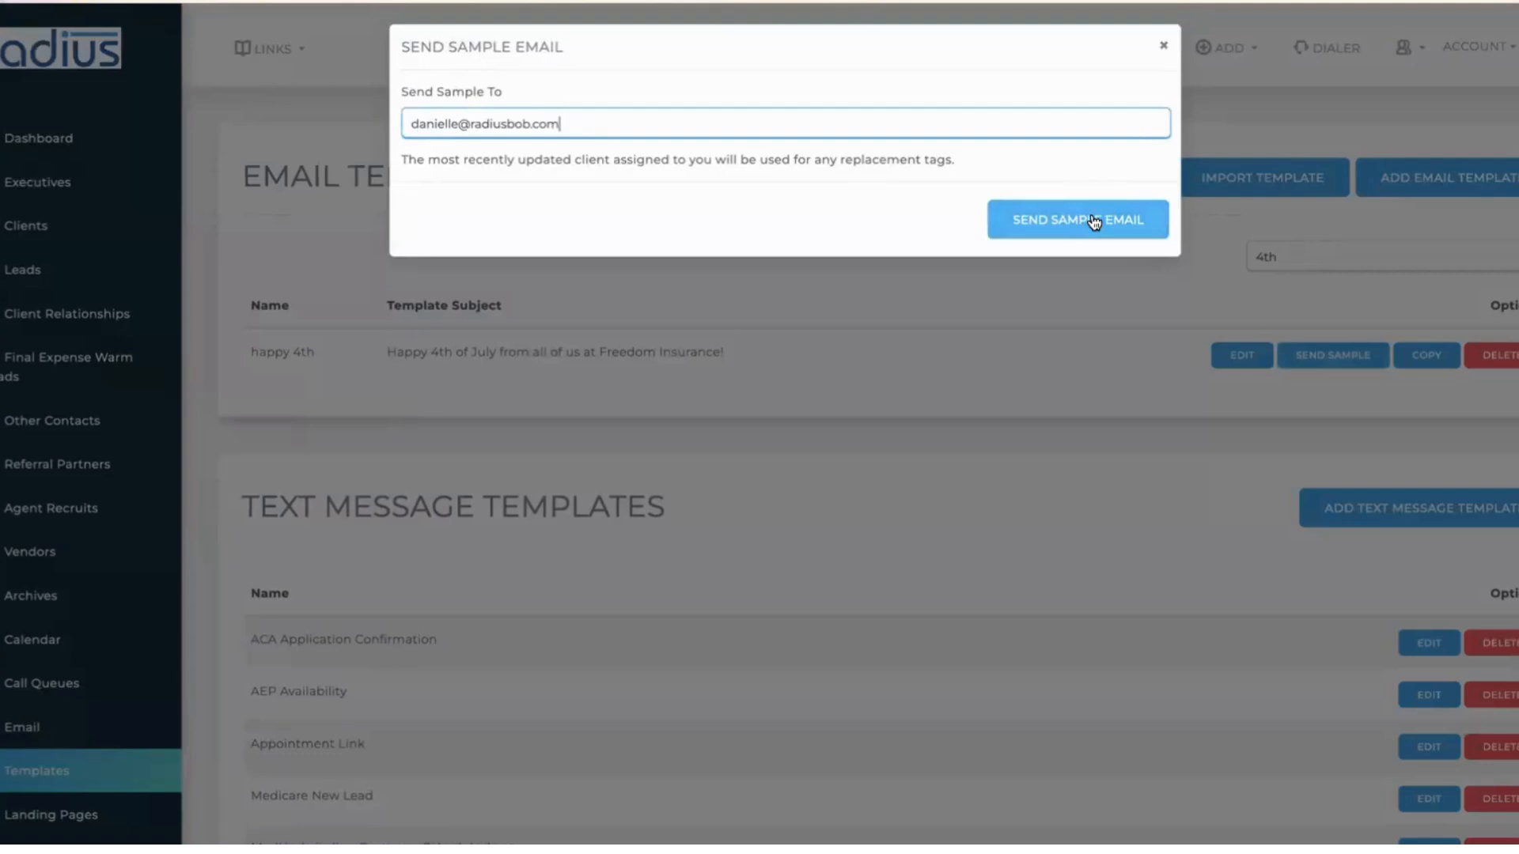
left_click(1166, 46)
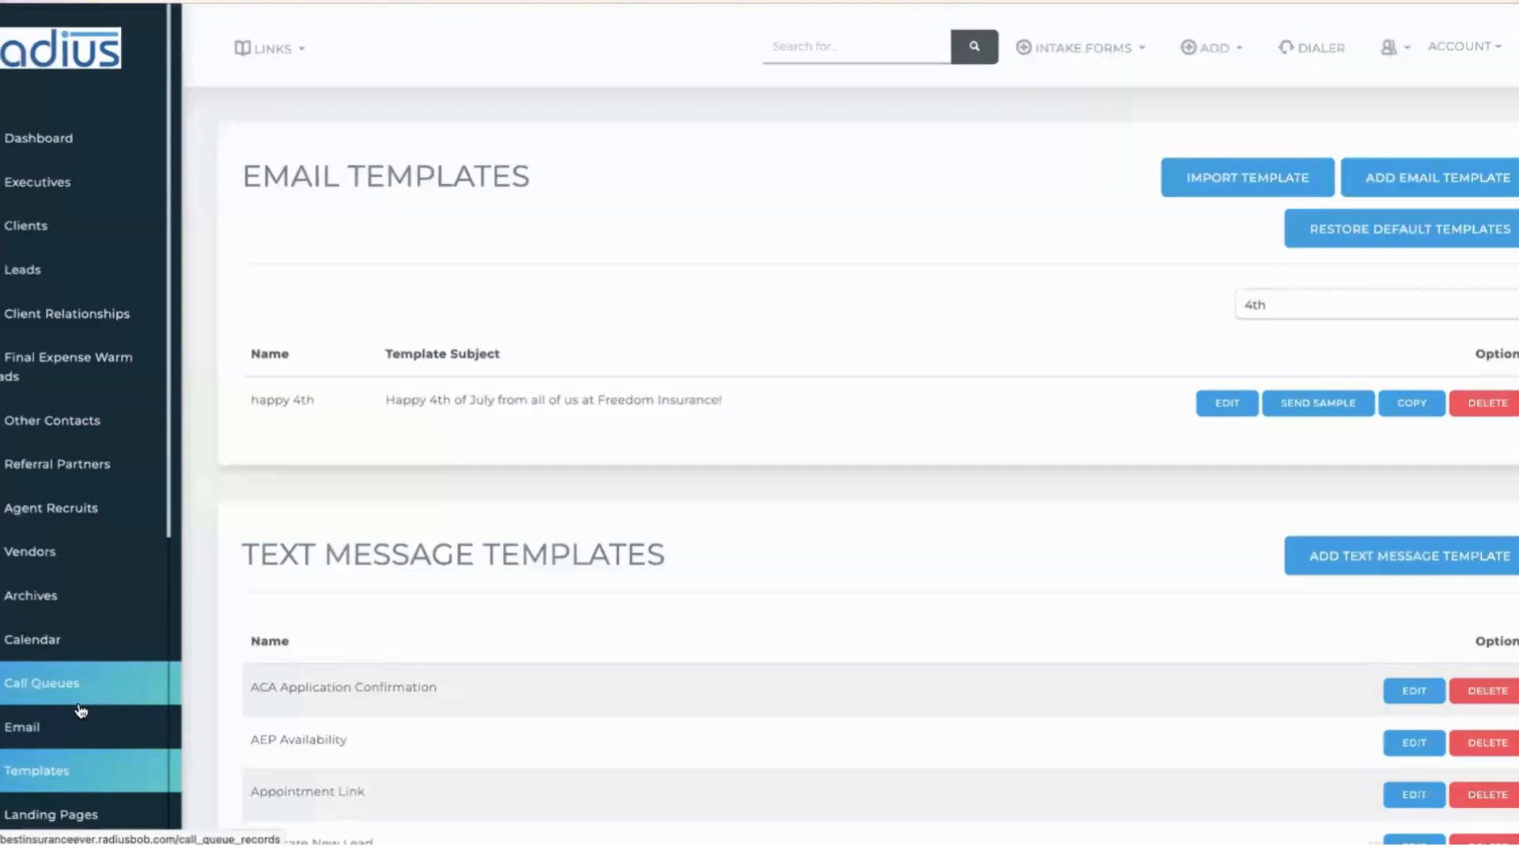
- On the Mass Emails page, set the recipient record types to Client and Leads
left_click(39, 730)
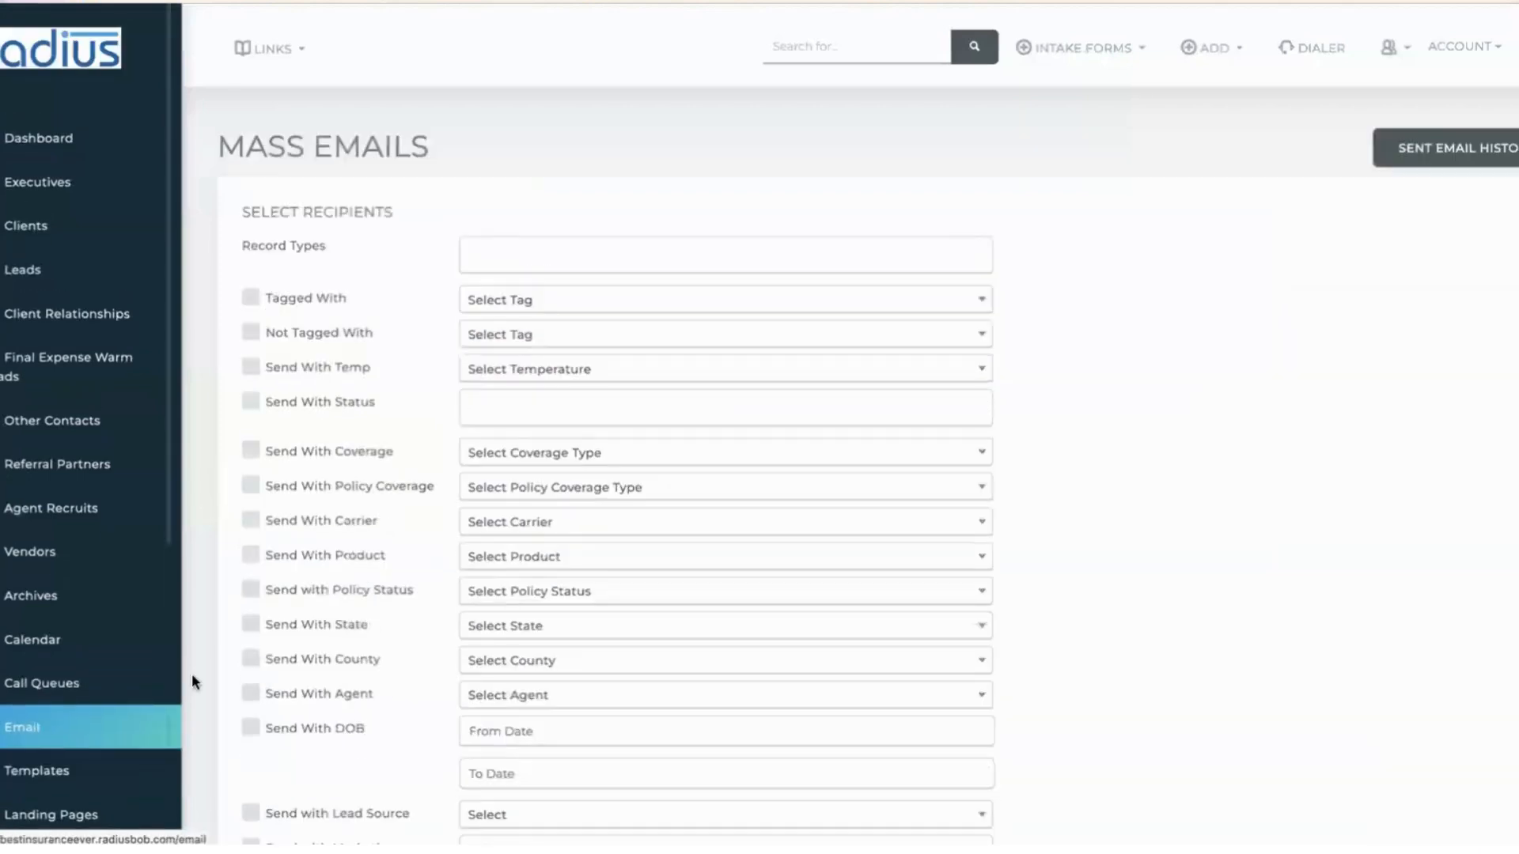
left_click(624, 257)
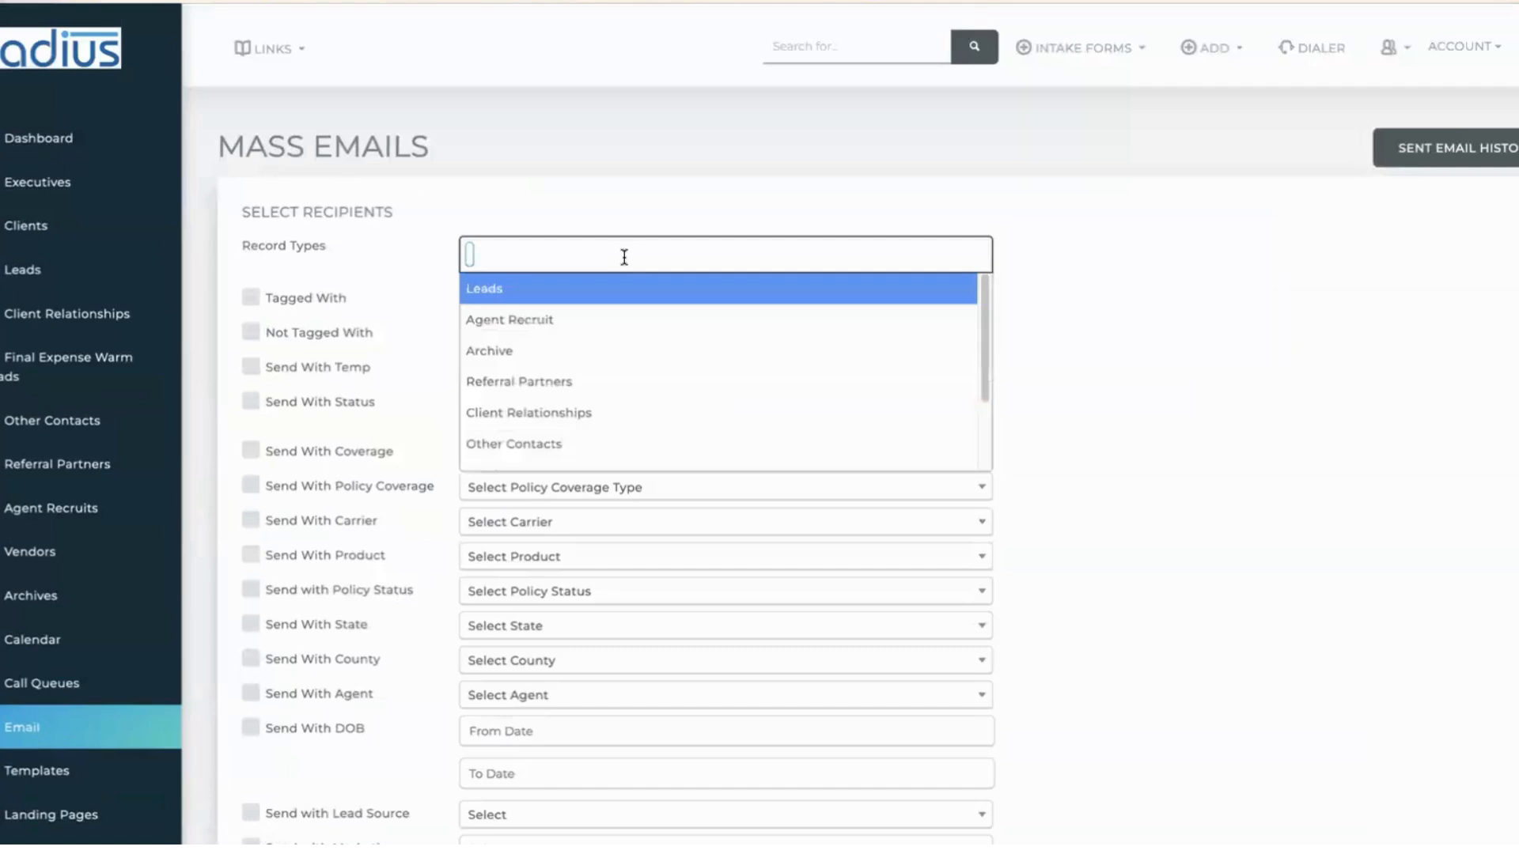
type("clien")
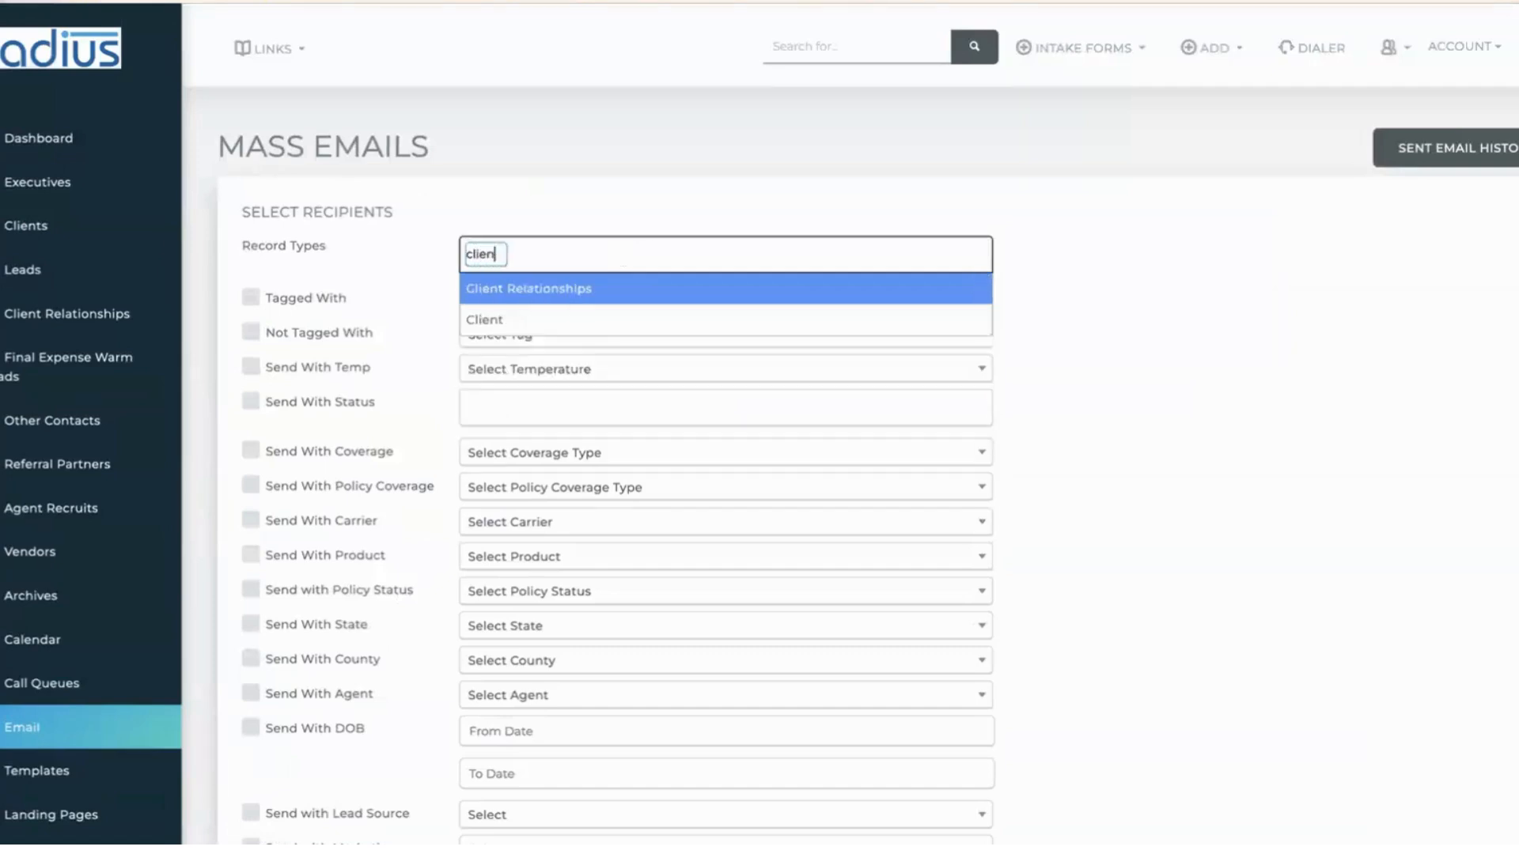
left_click(572, 319)
type("lead")
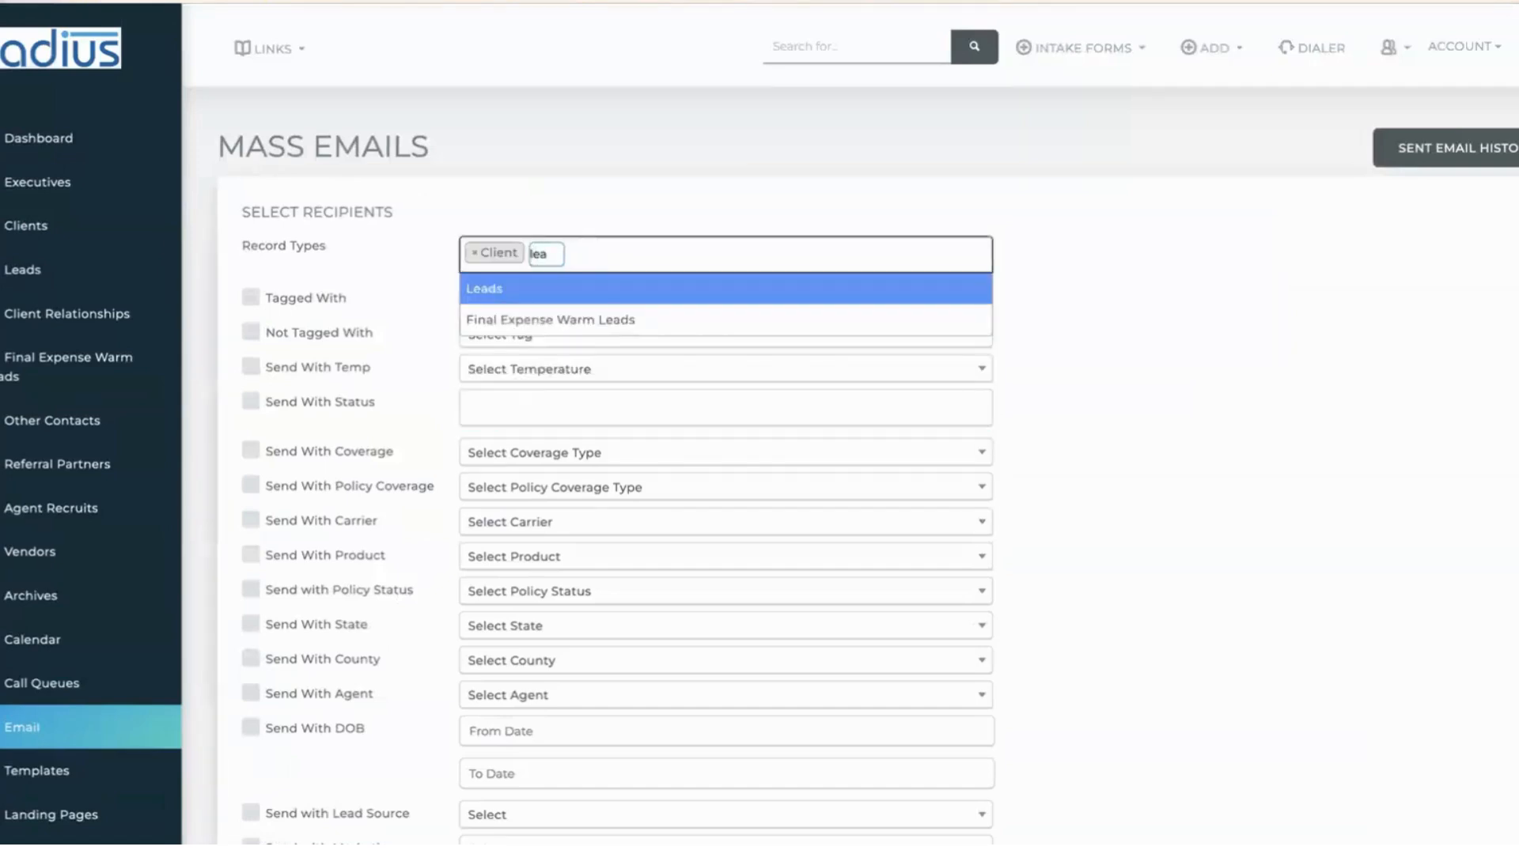
left_click(515, 290)
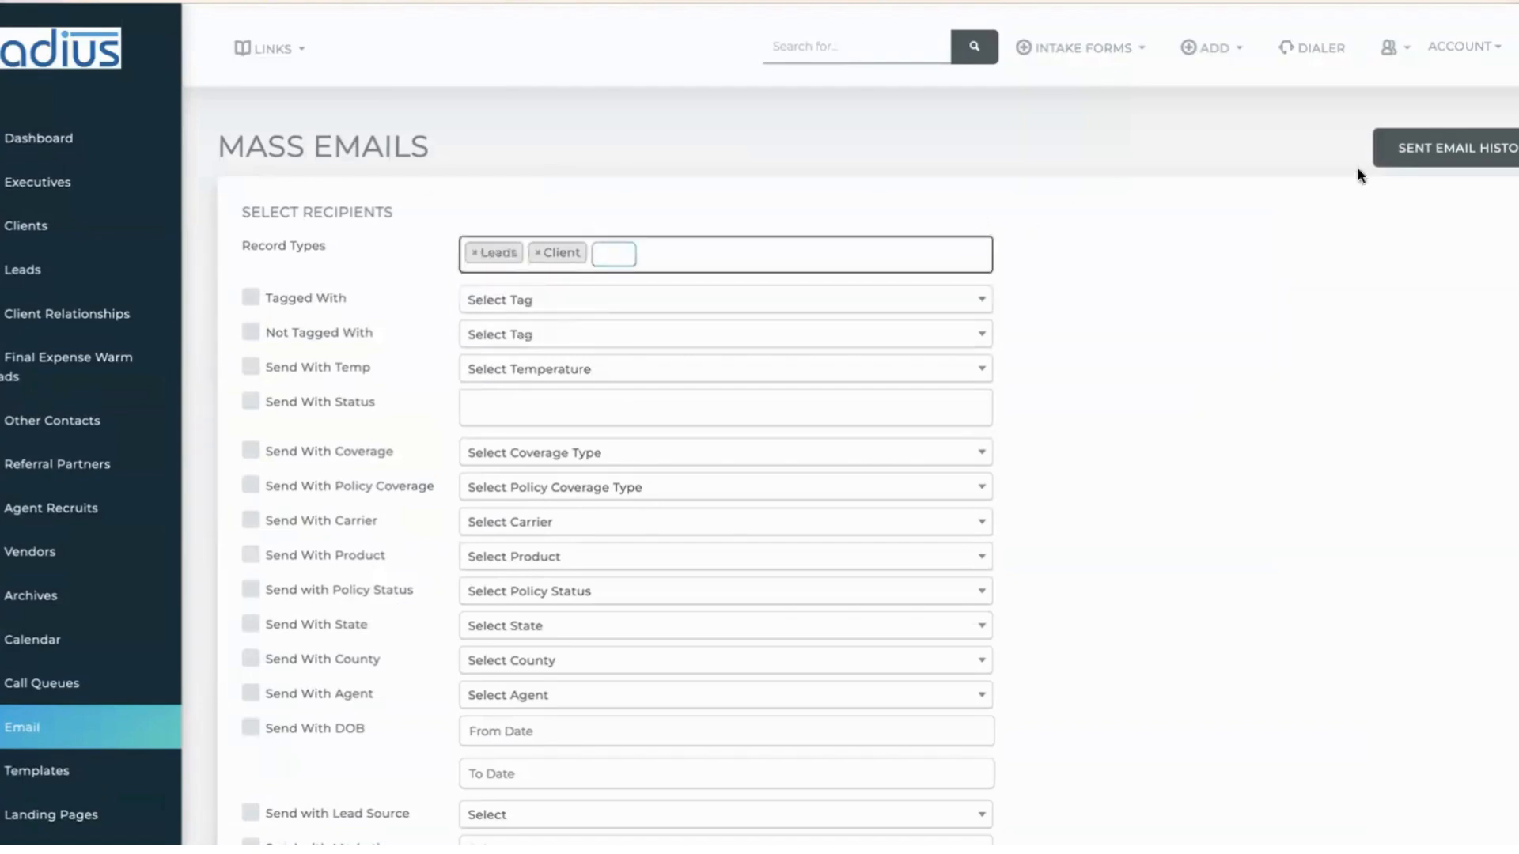
scroll(851, 443, "down", 2)
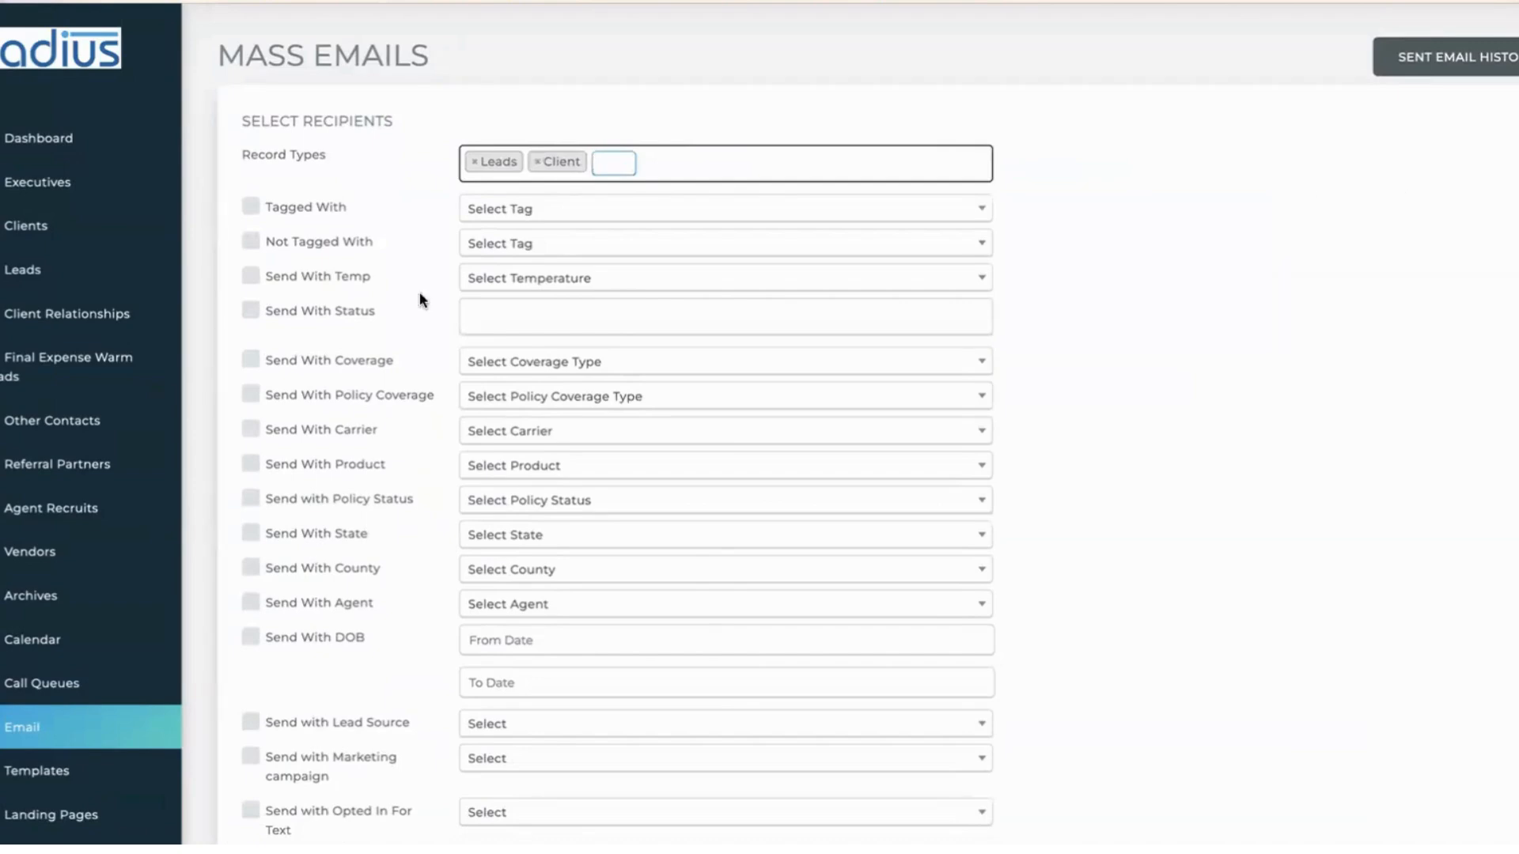
- Exclude recipients tagged Deceased using the Not Tagged With filter
left_click(289, 241)
left_click(527, 247)
type("de")
left_click(625, 367)
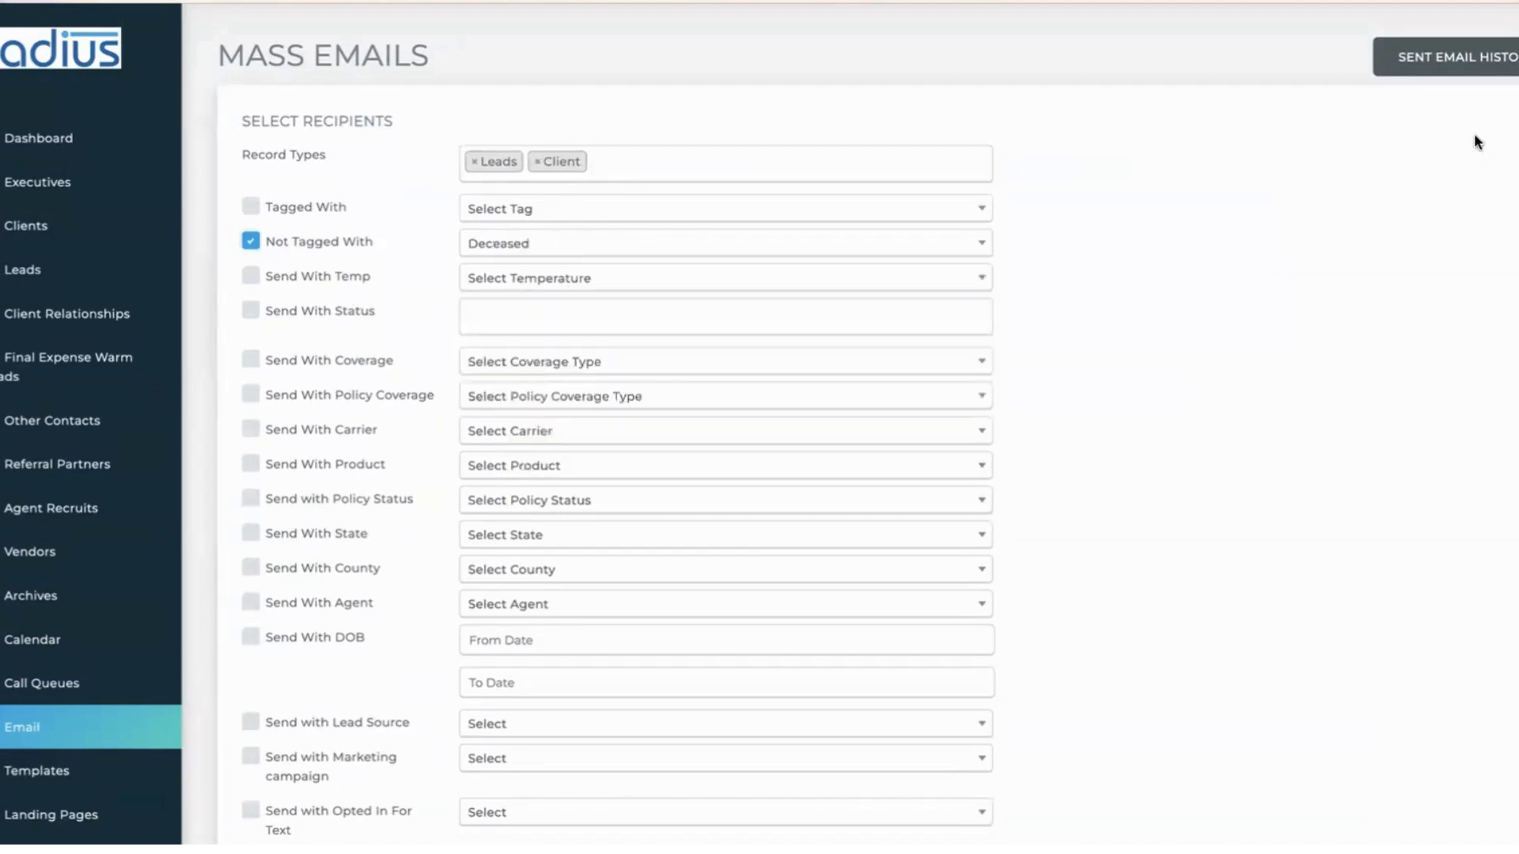
scroll(865, 423, "down", 1)
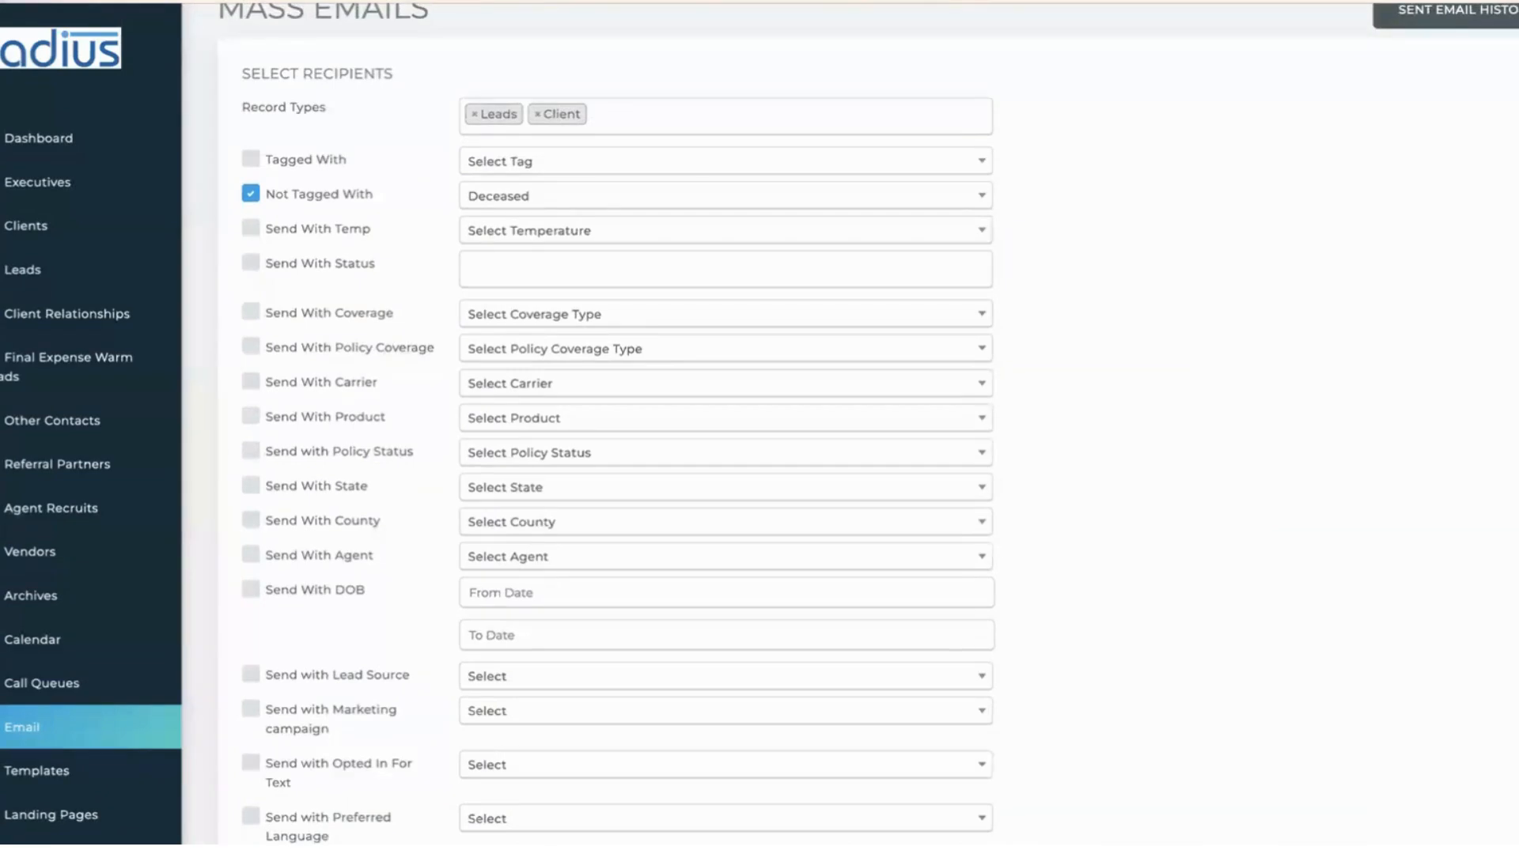
- Check the 10 leads/29 clients count and set delivery for 07/04/2024 at 10:00 AM
scroll(788, 610, "down", 7)
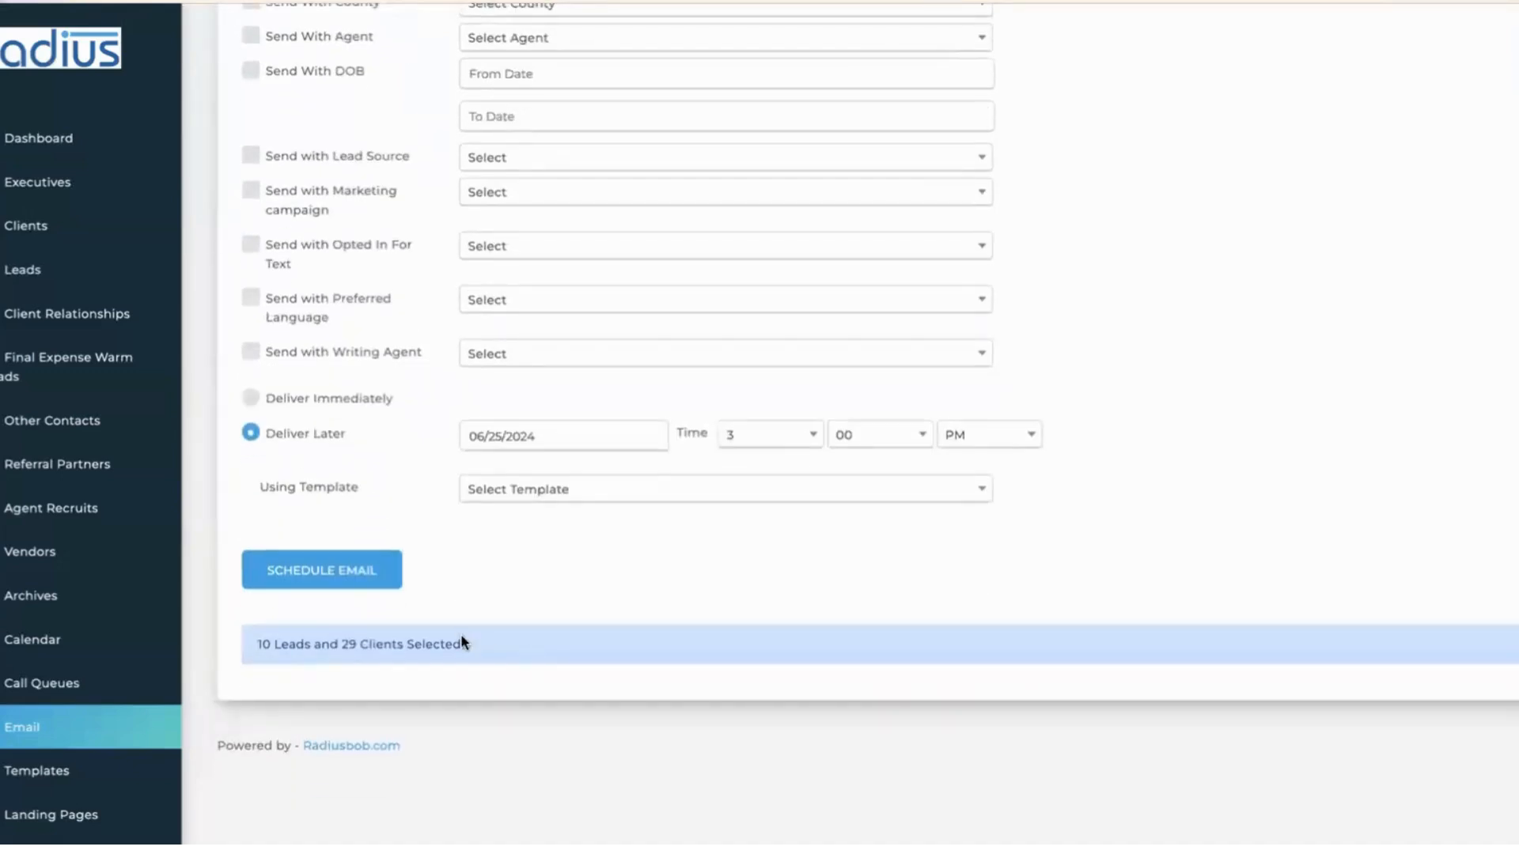
left_click_drag(448, 651, 250, 647)
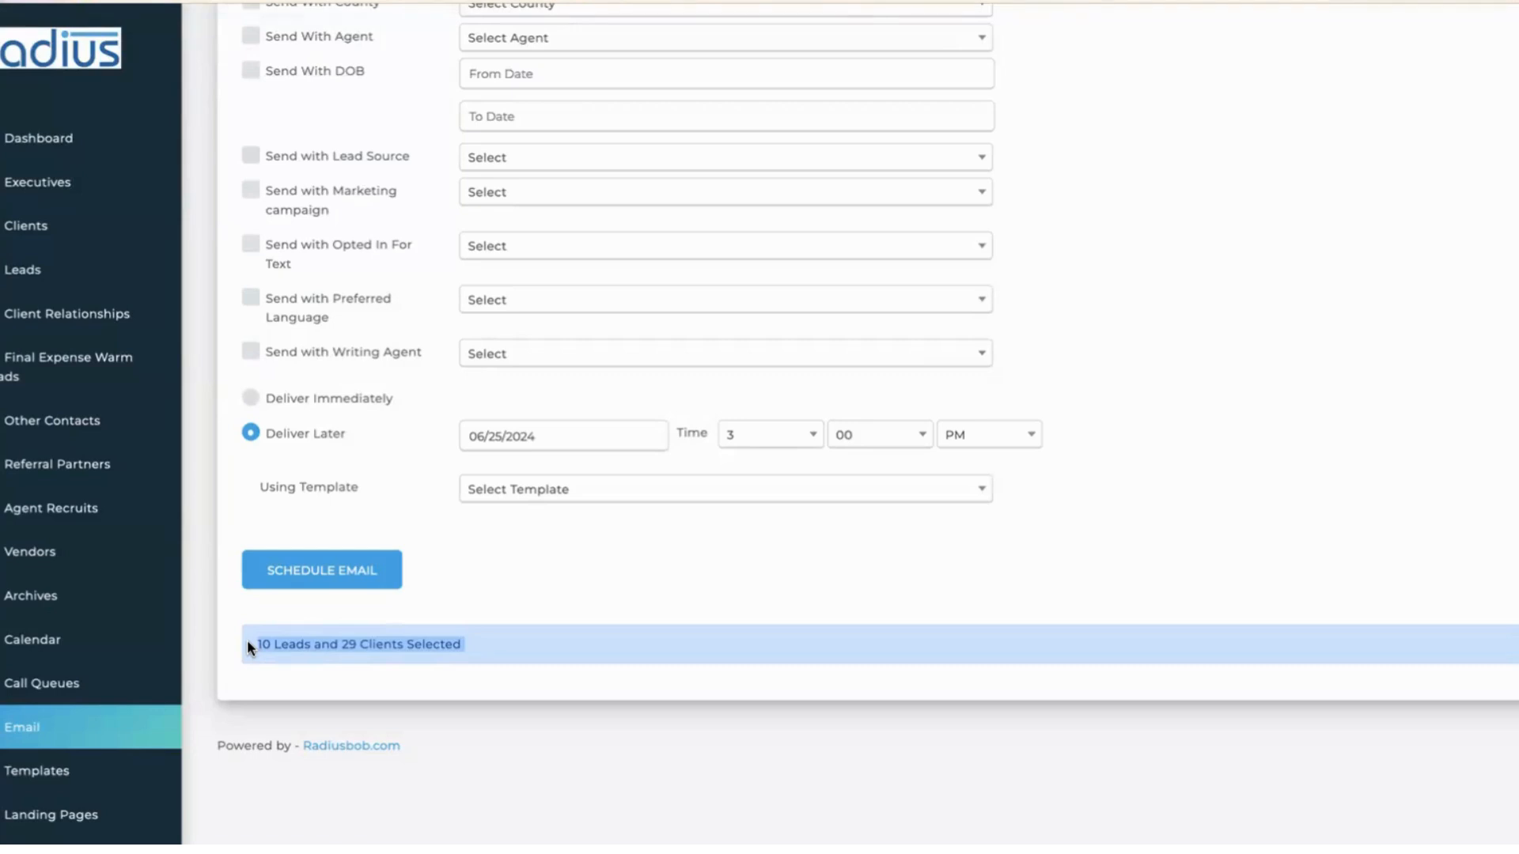
left_click(585, 436)
left_click(655, 721)
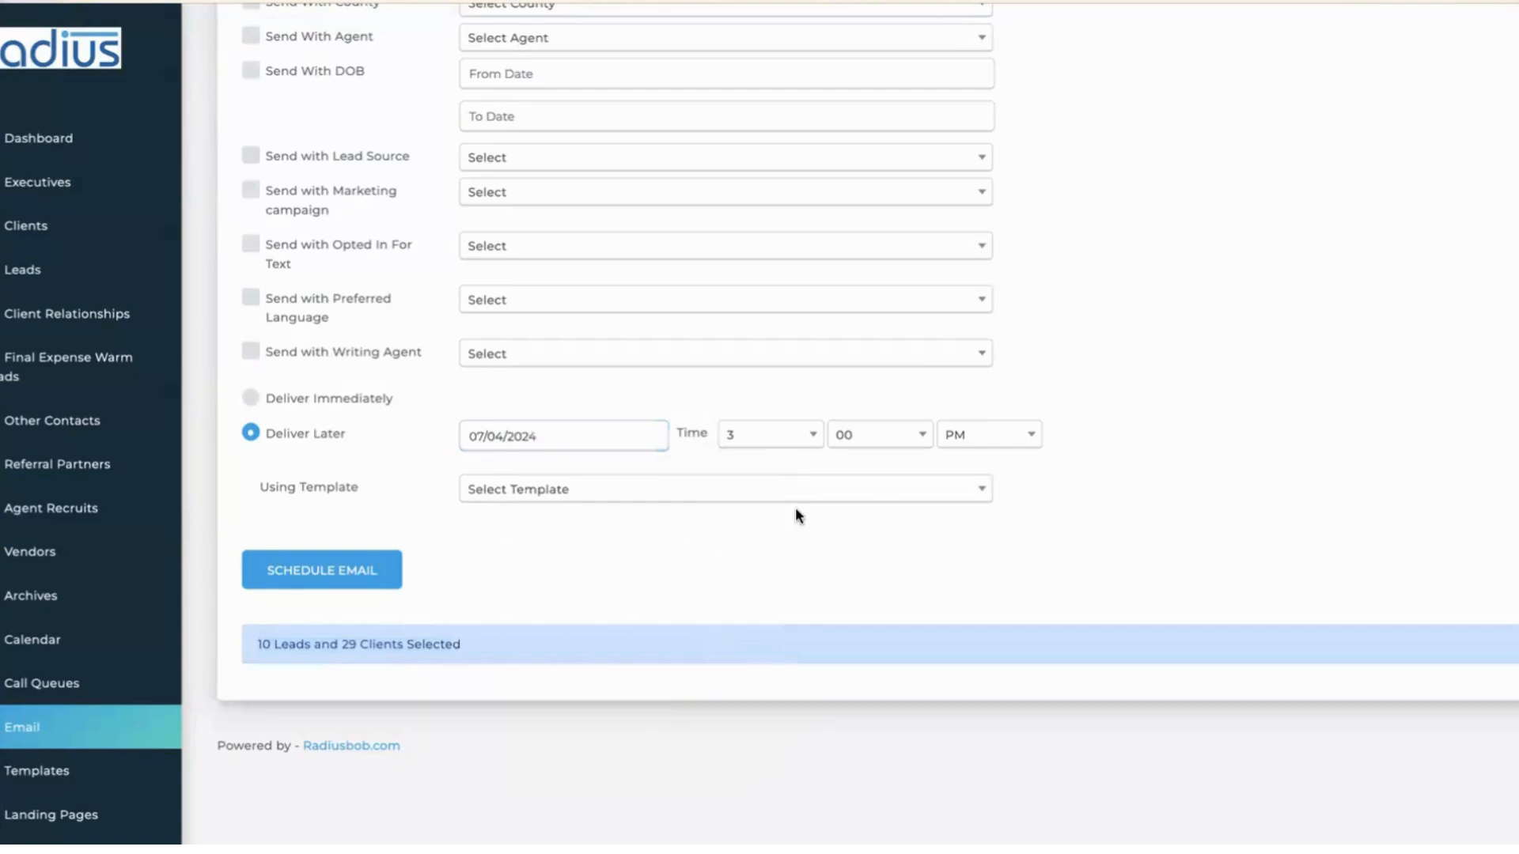
left_click(813, 436)
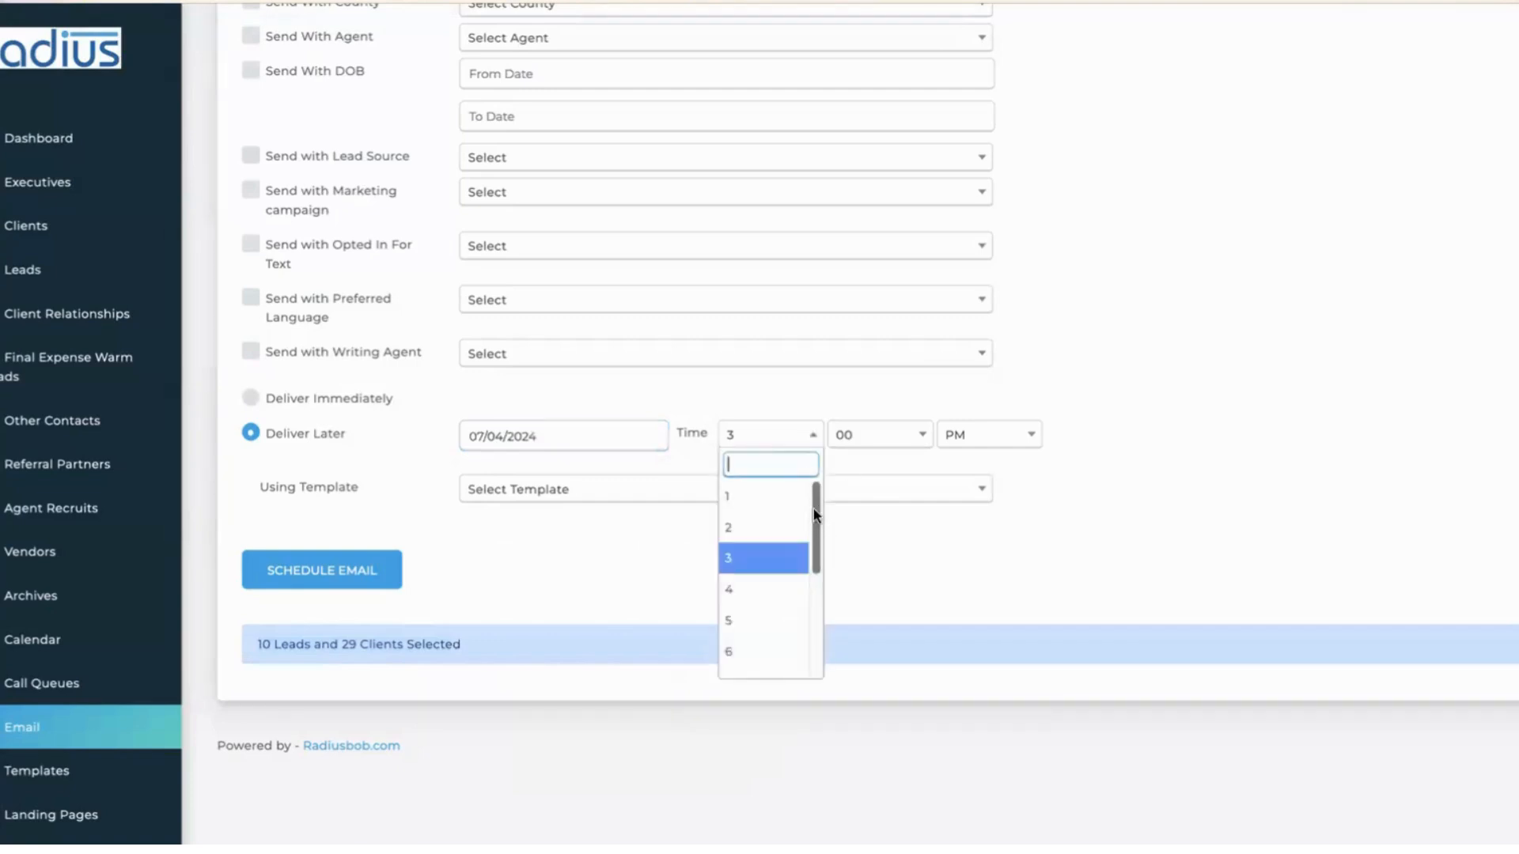
left_click_drag(815, 530, 810, 595)
left_click(772, 645)
left_click(965, 436)
left_click(959, 464)
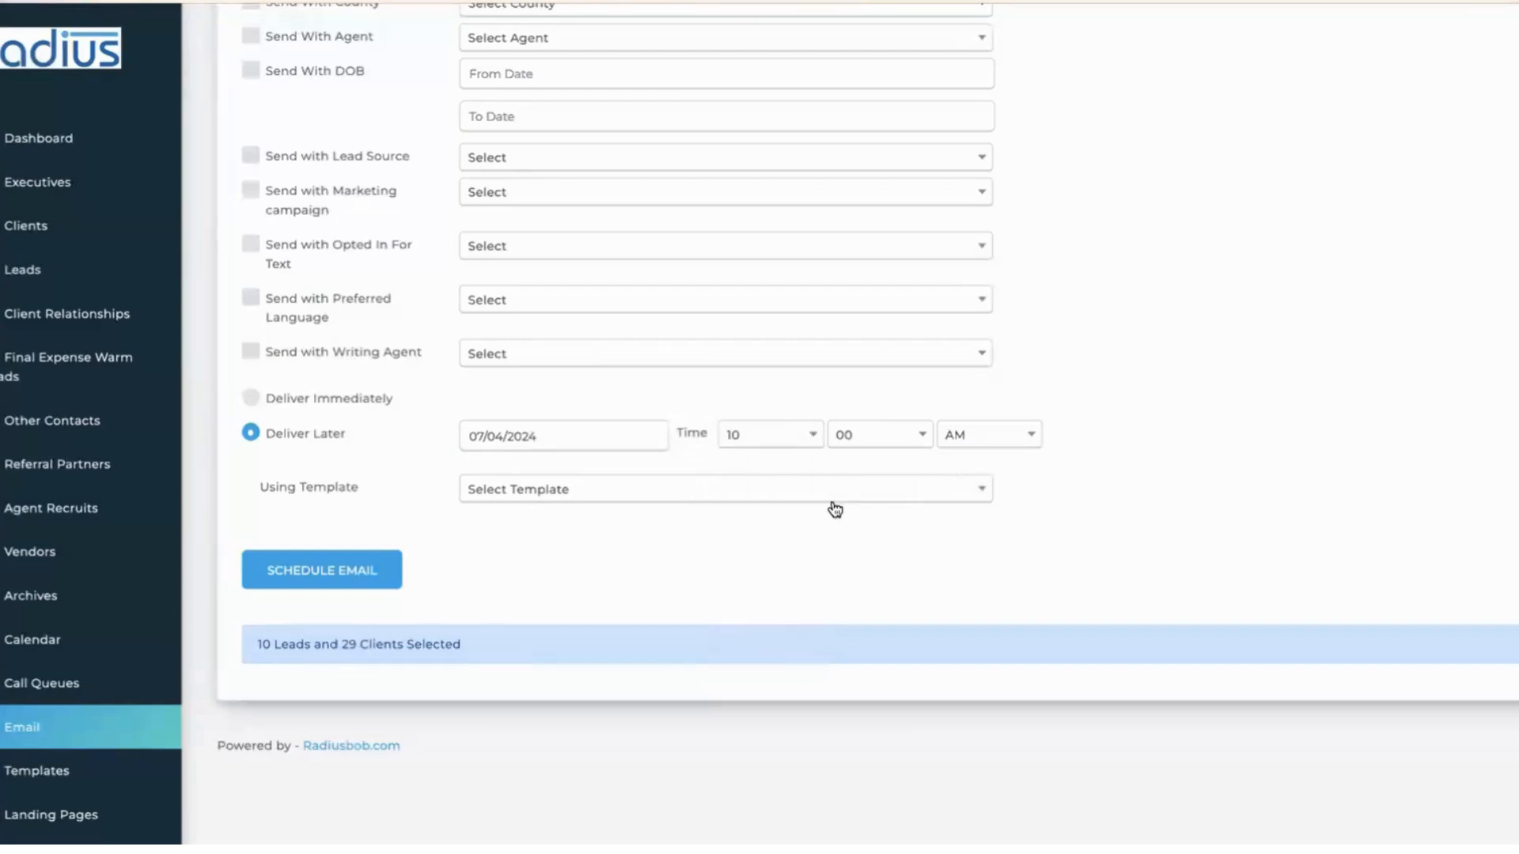
- Choose the 'happy 4th' template and schedule the mass email
left_click(792, 489)
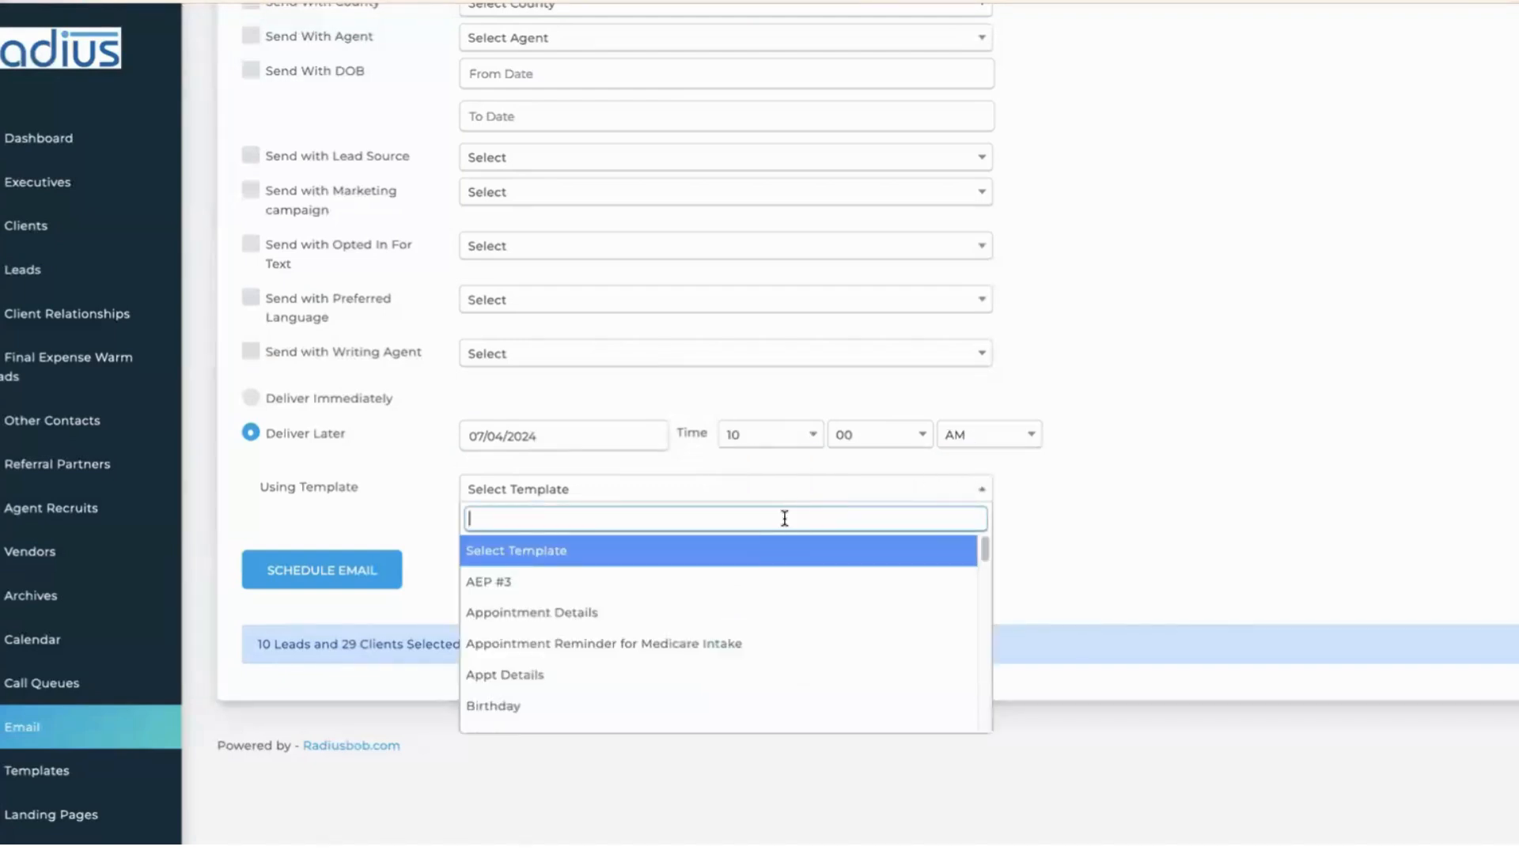
type("h")
left_click(731, 554)
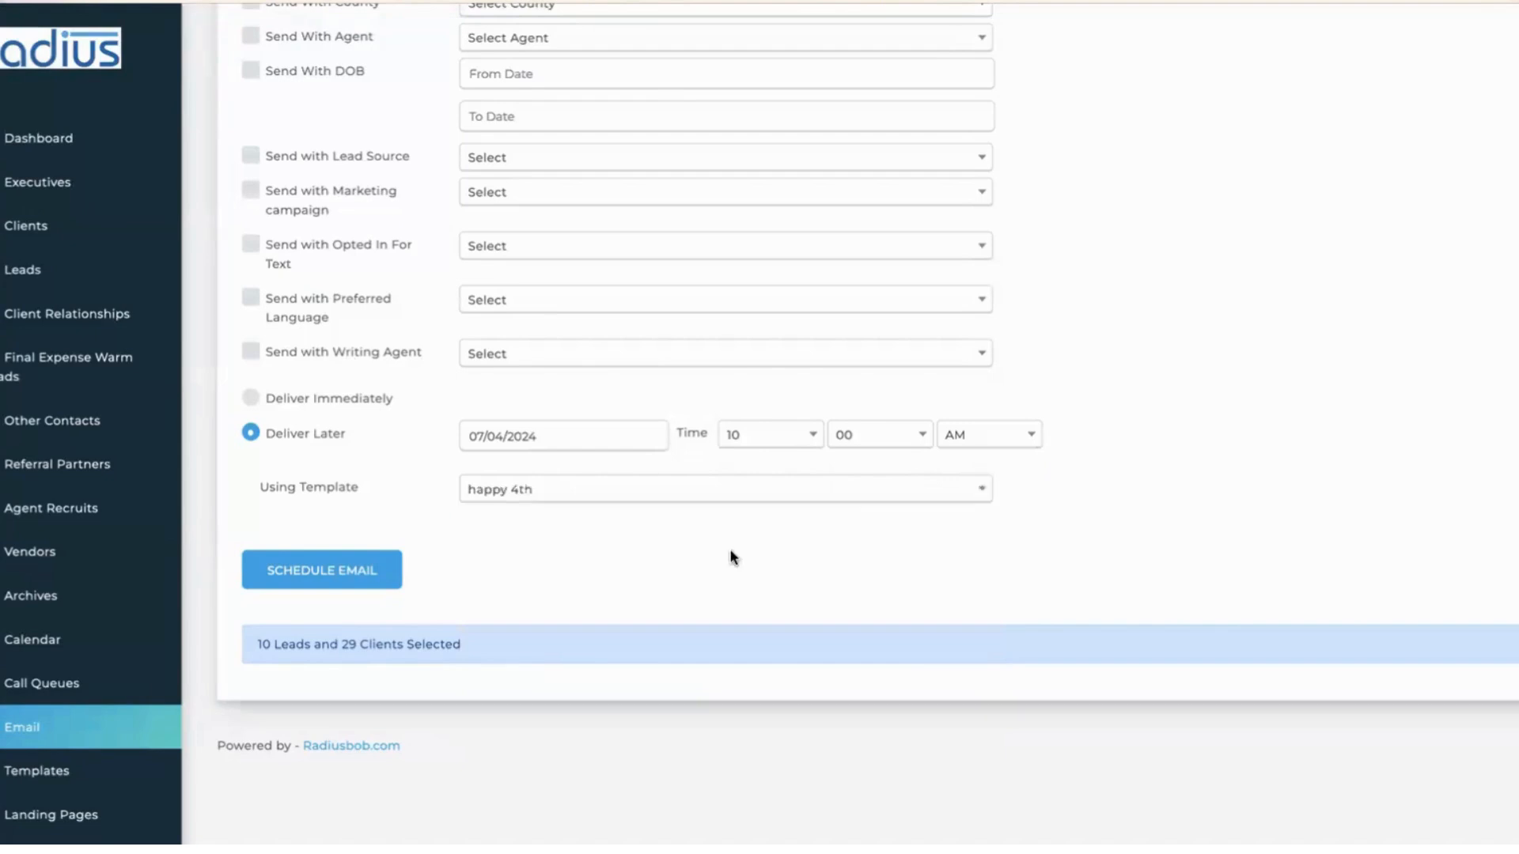
left_click(353, 580)
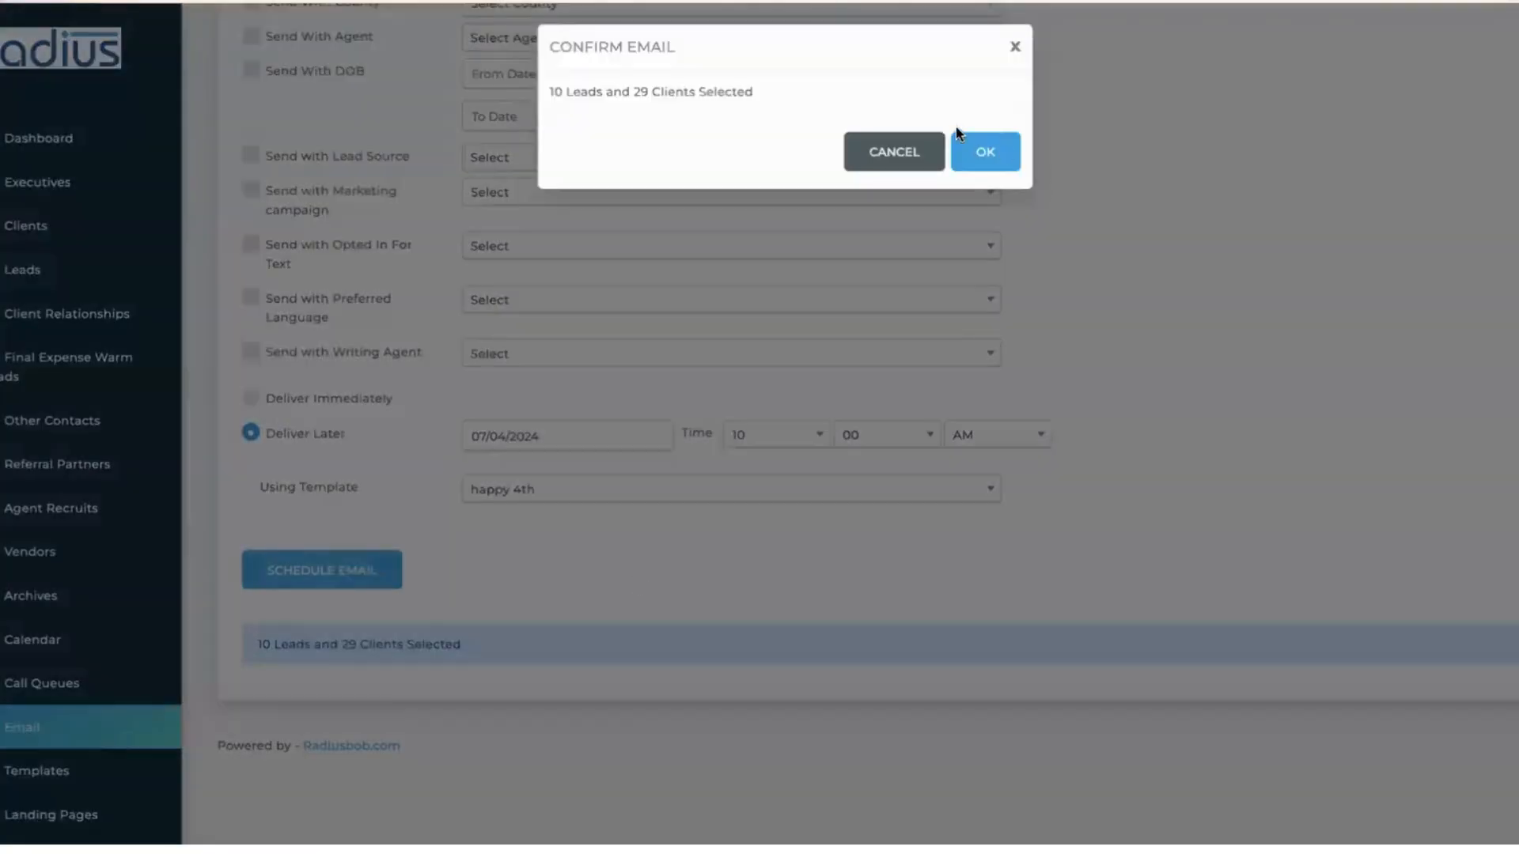
- Confirm the email to 10 leads and 29 clients and view its recipient criteria
left_click(967, 145)
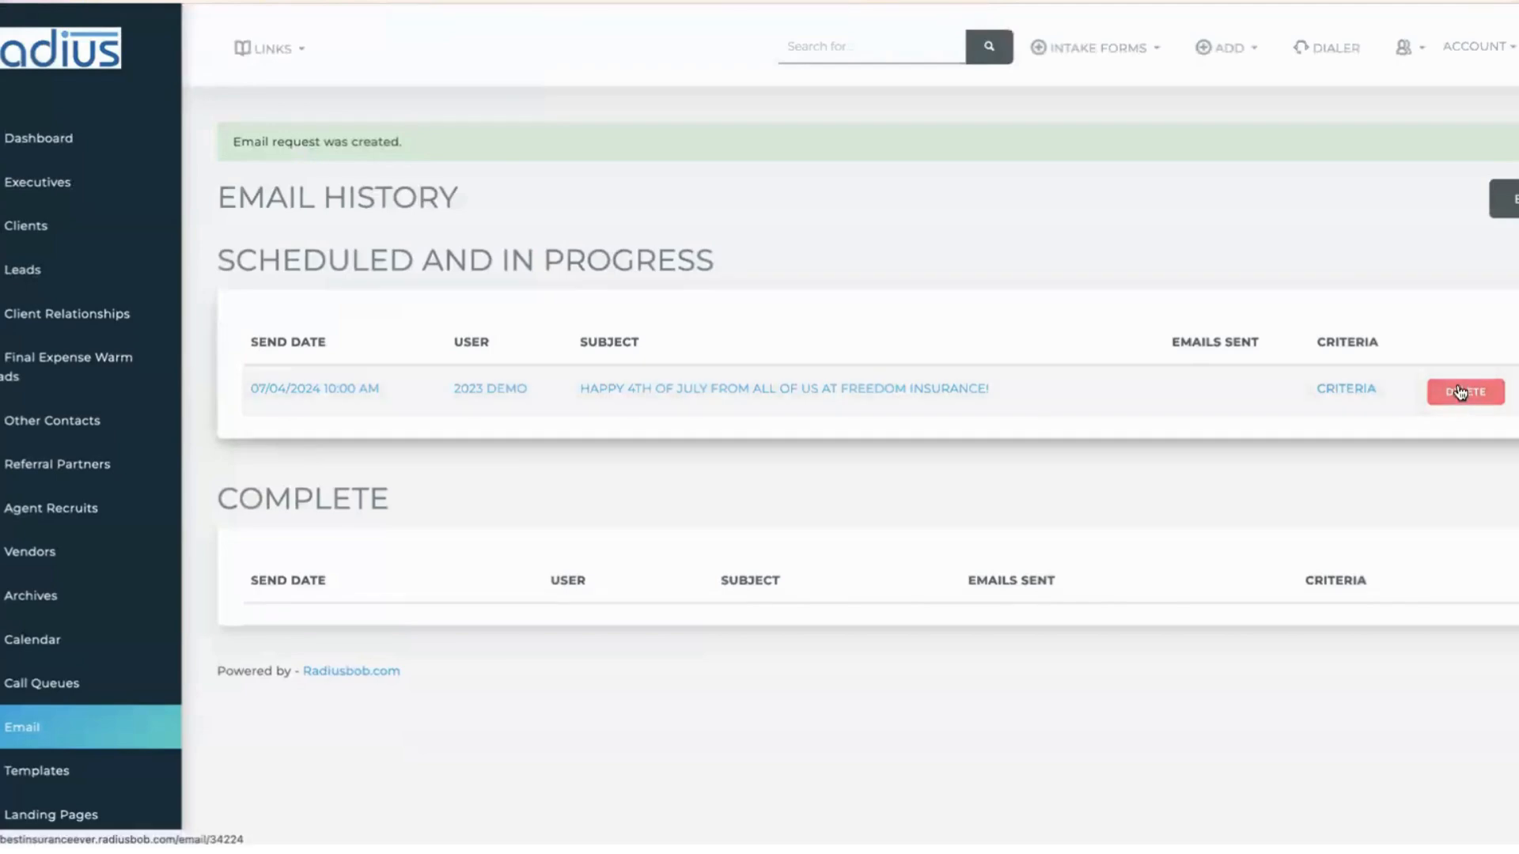
left_click(1357, 387)
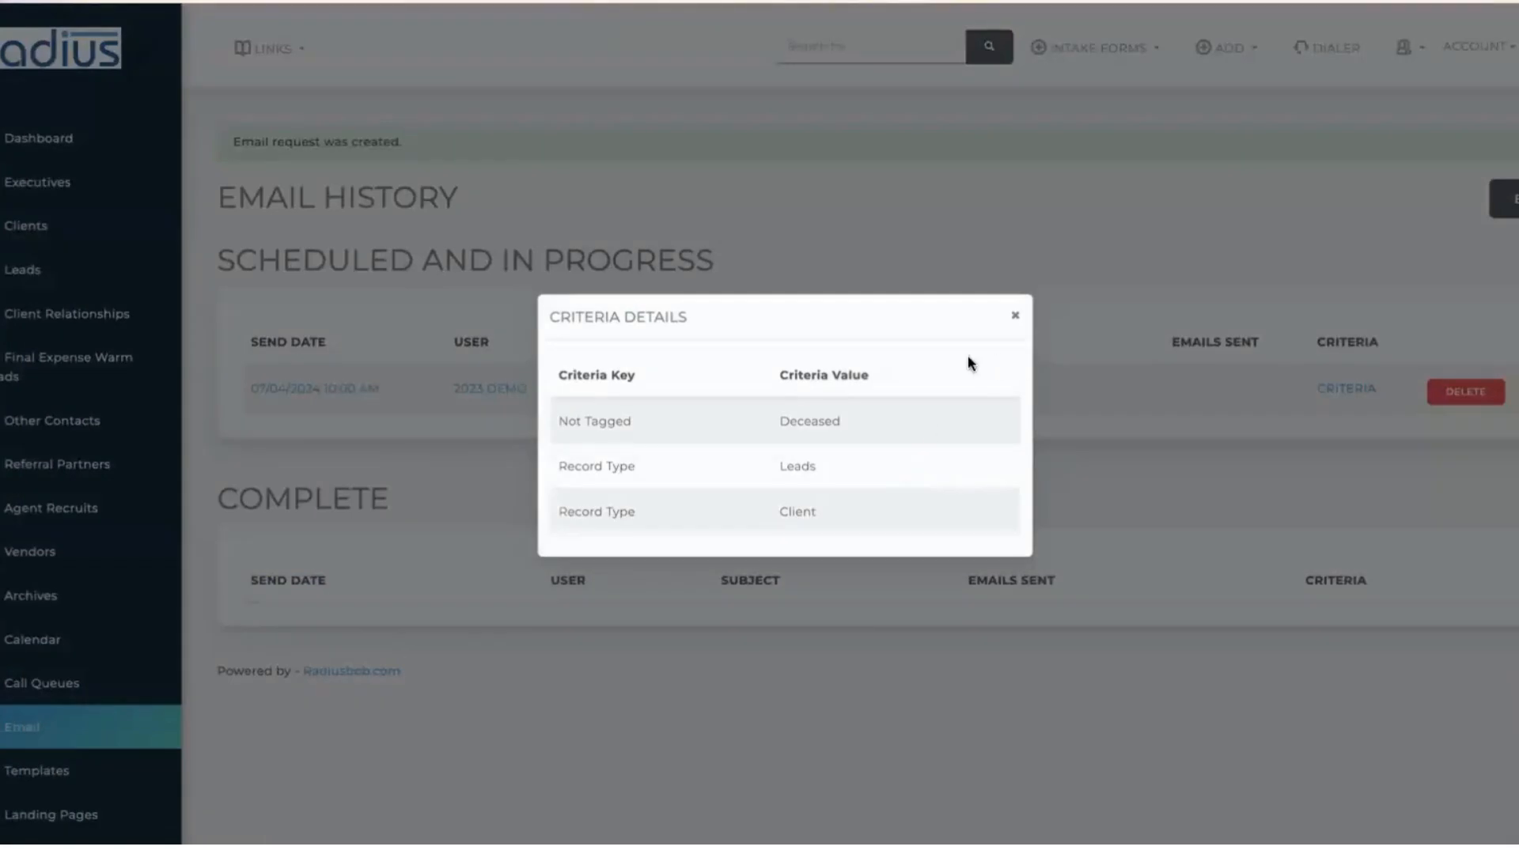
left_click(1016, 316)
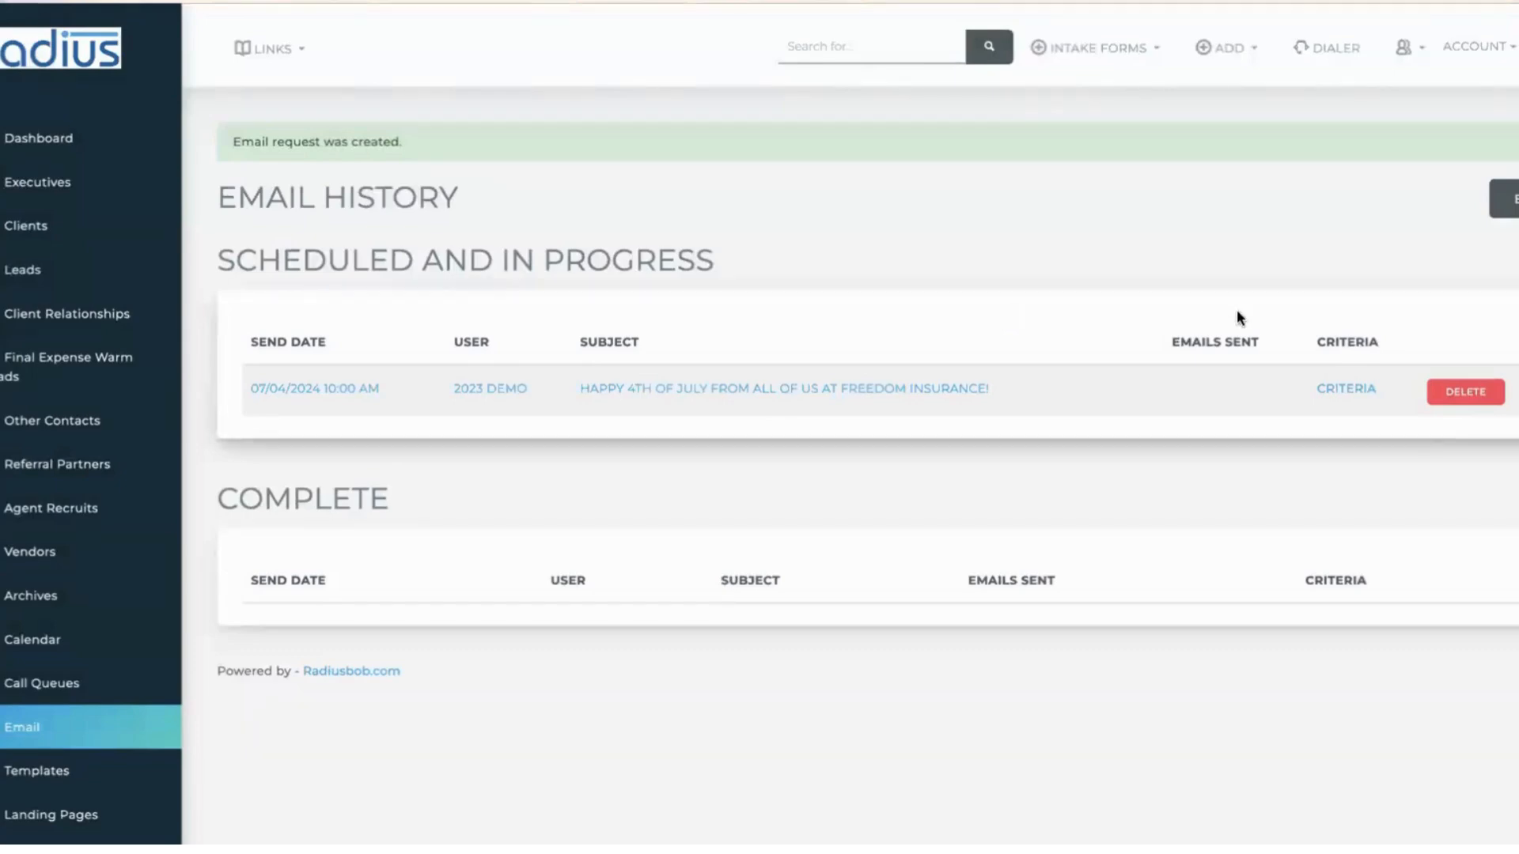
- Recheck the criteria, then delete the scheduled July 4th email
left_click(1359, 389)
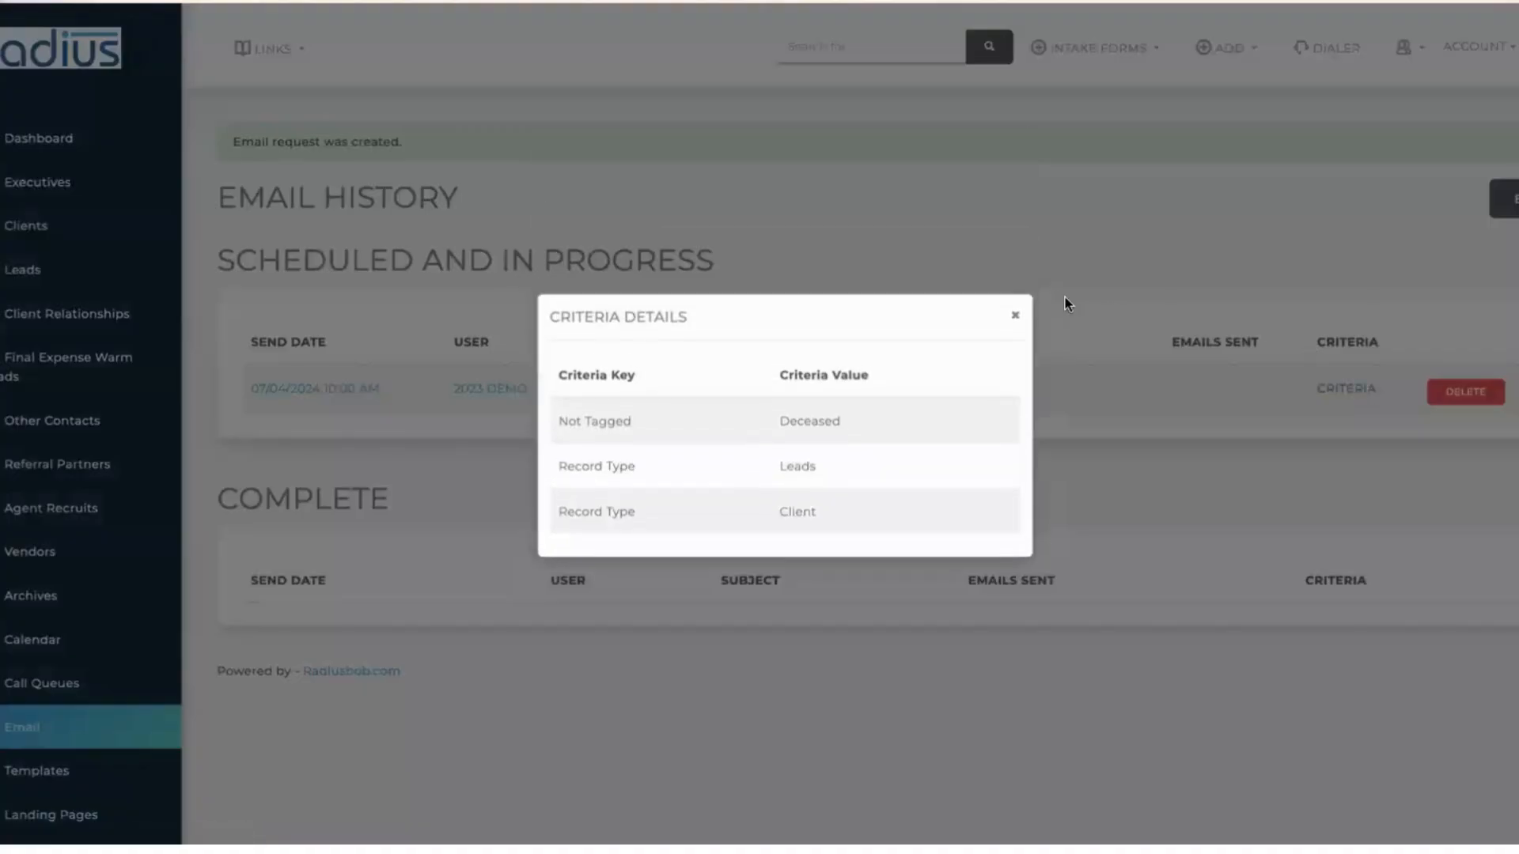
left_click(1015, 315)
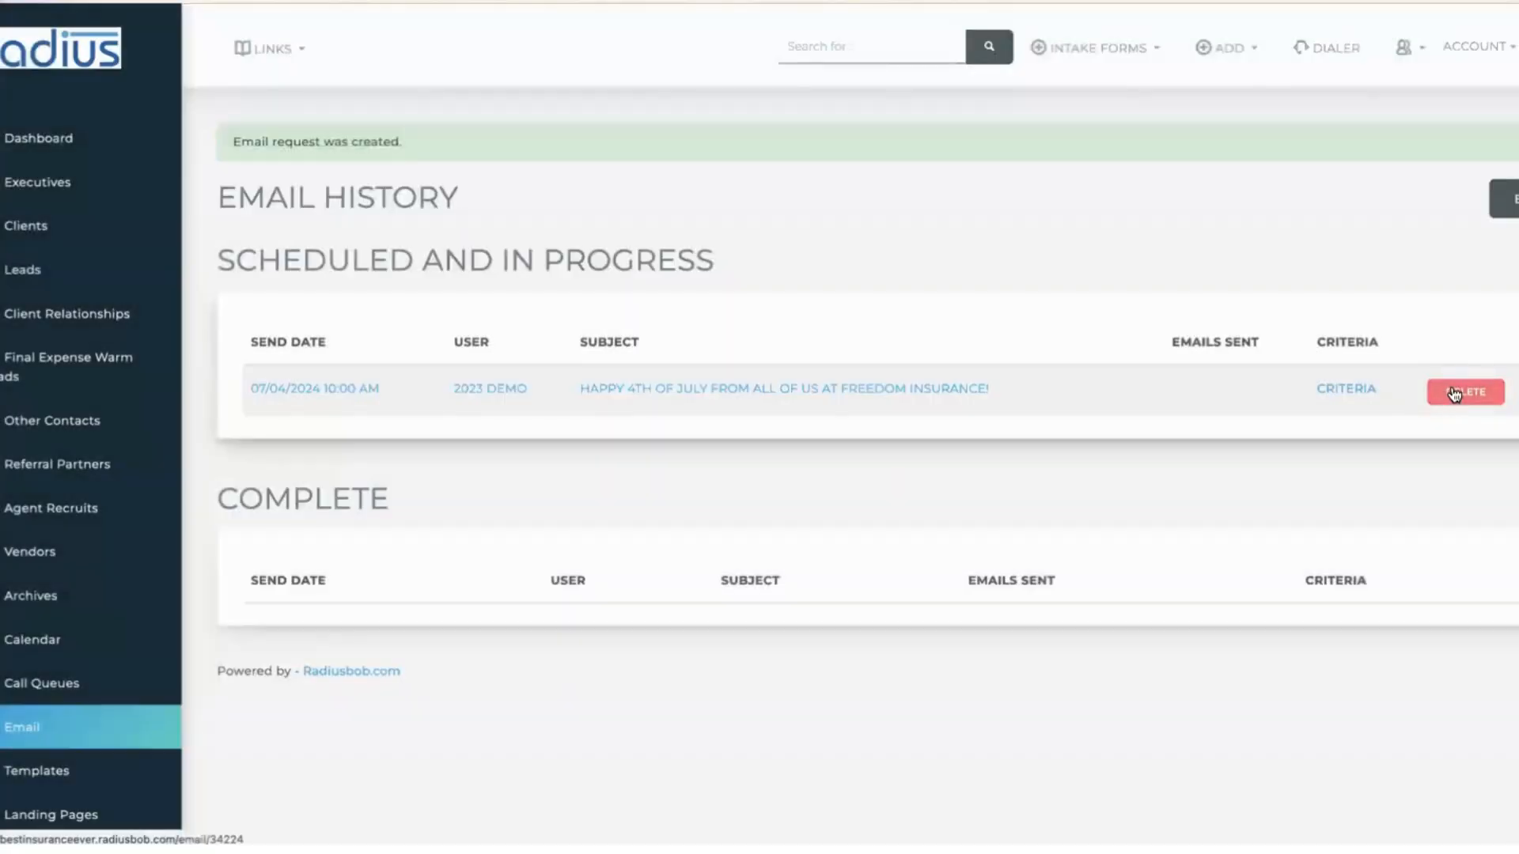
left_click(1457, 394)
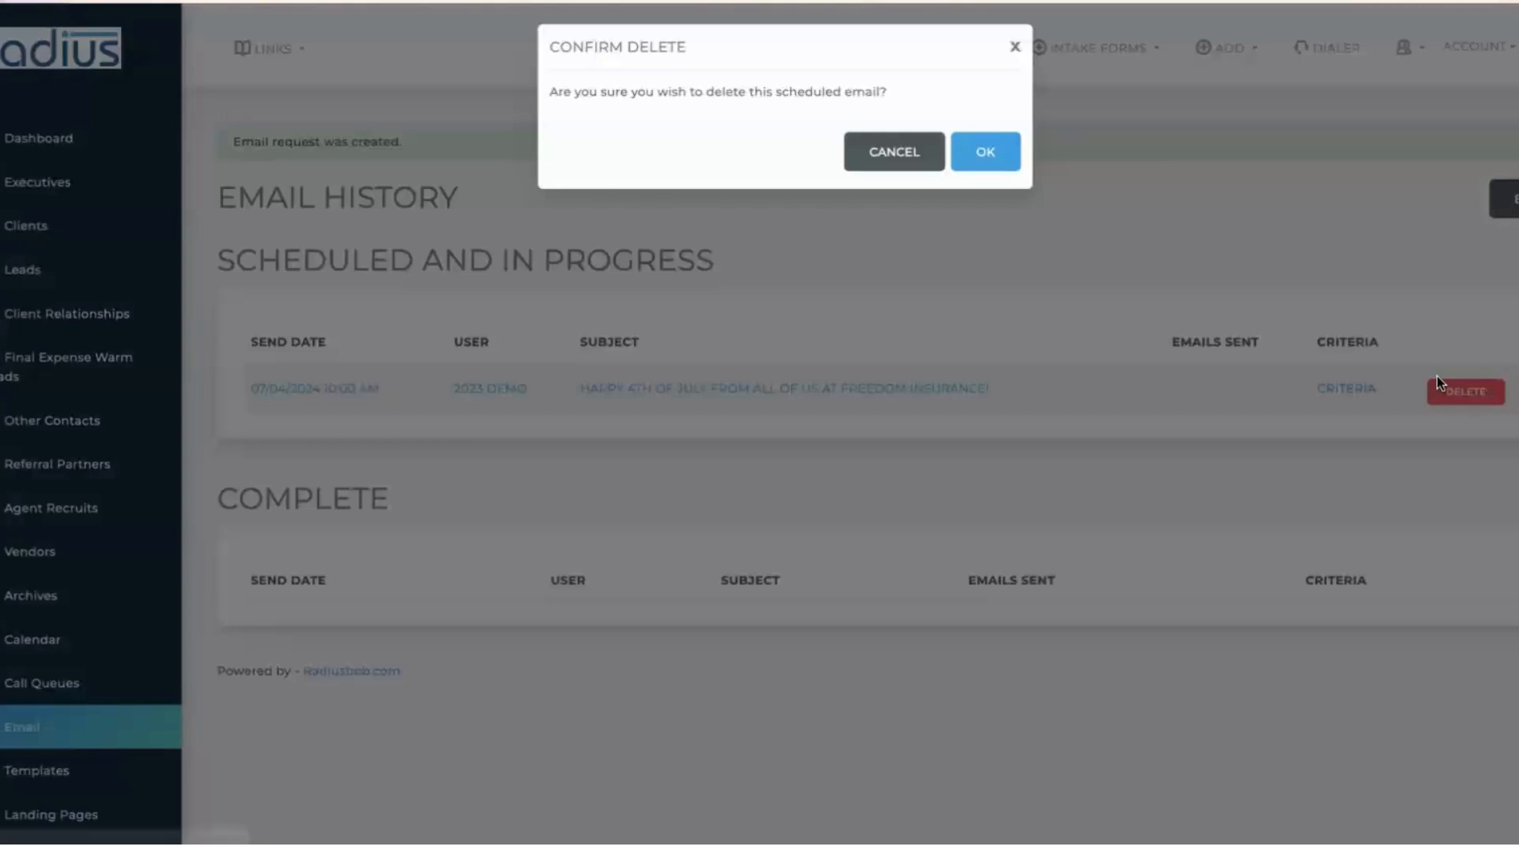
left_click(995, 151)
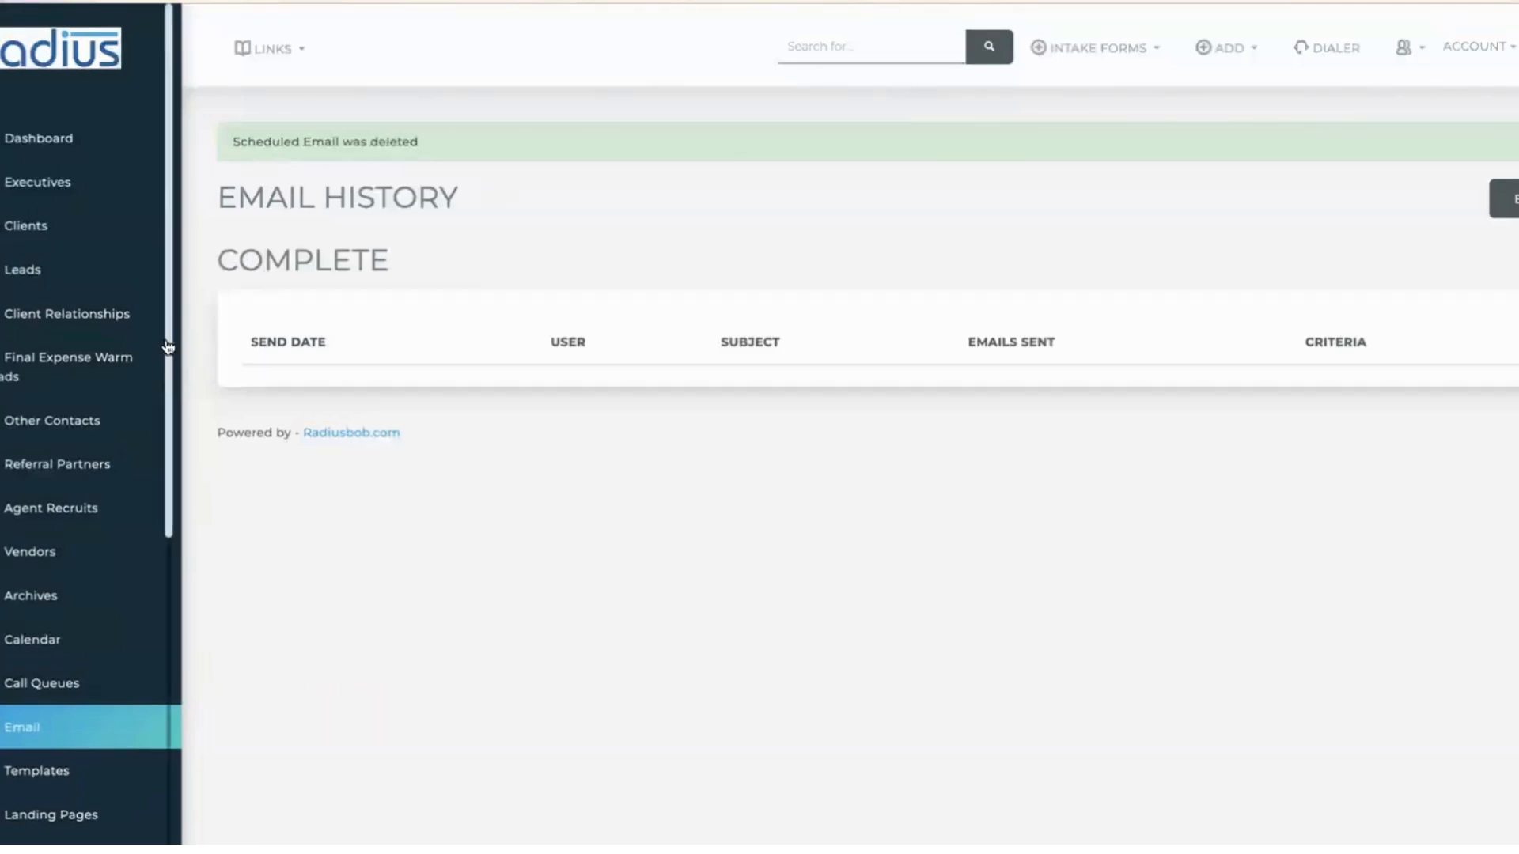
- Filter the templates by '4th' and open 'happy 4th' for editing
left_click(1506, 199)
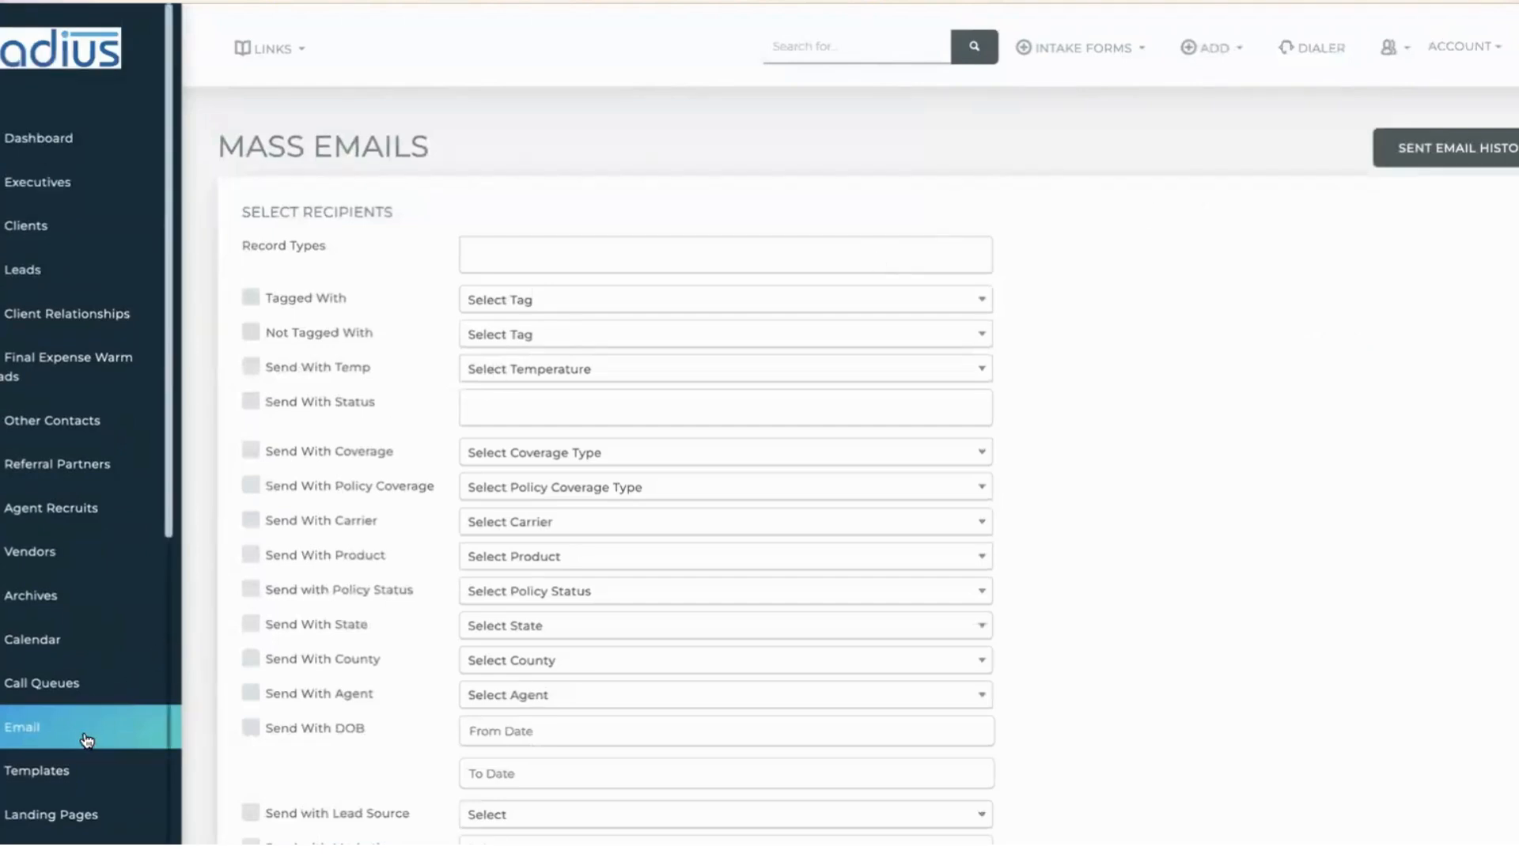
left_click(56, 781)
left_click(1313, 296)
type("4th")
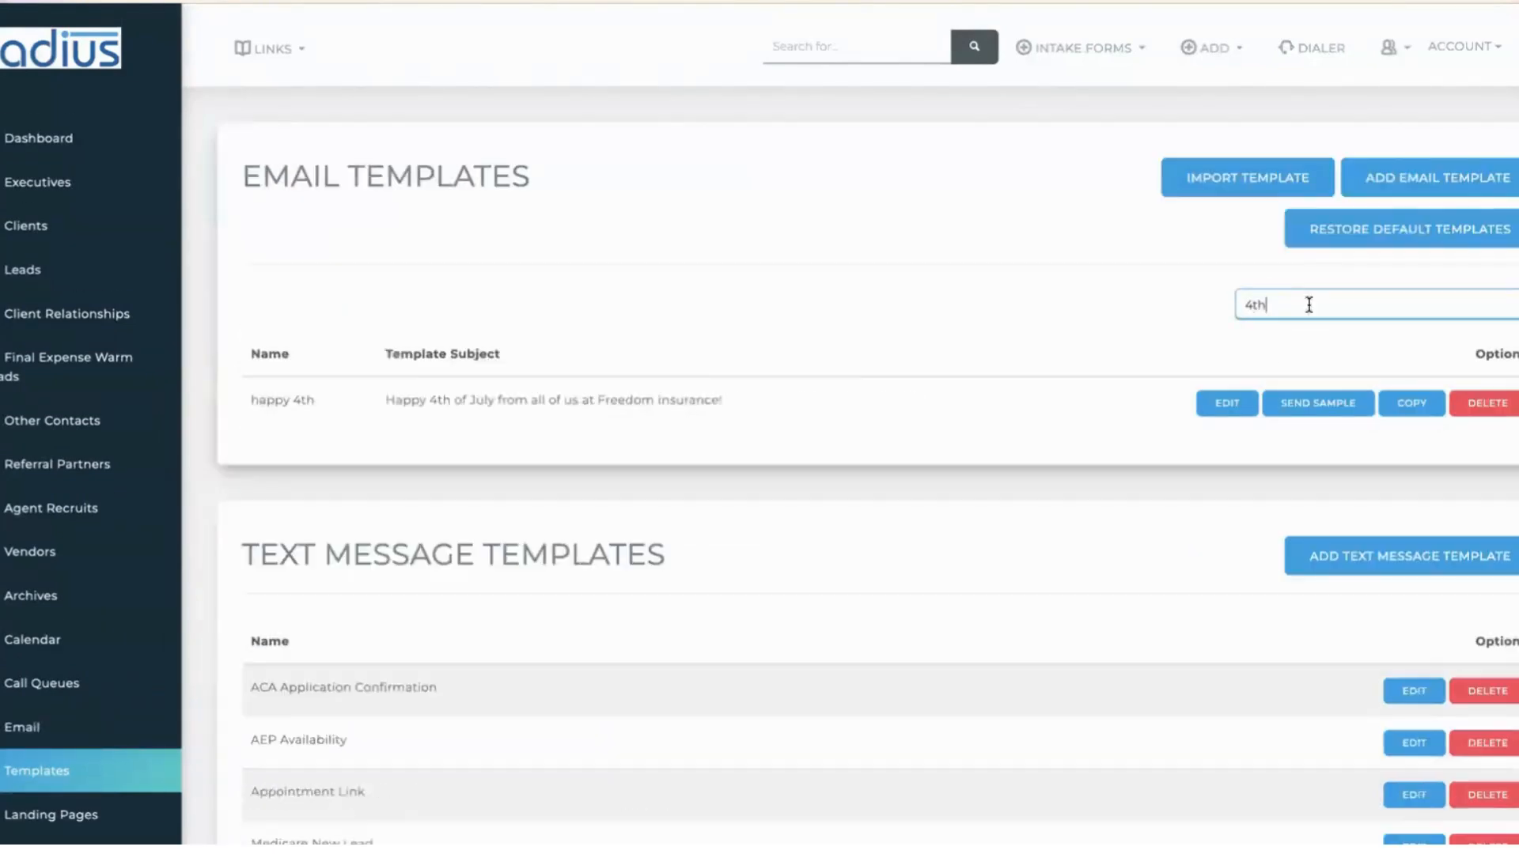
left_click(1210, 405)
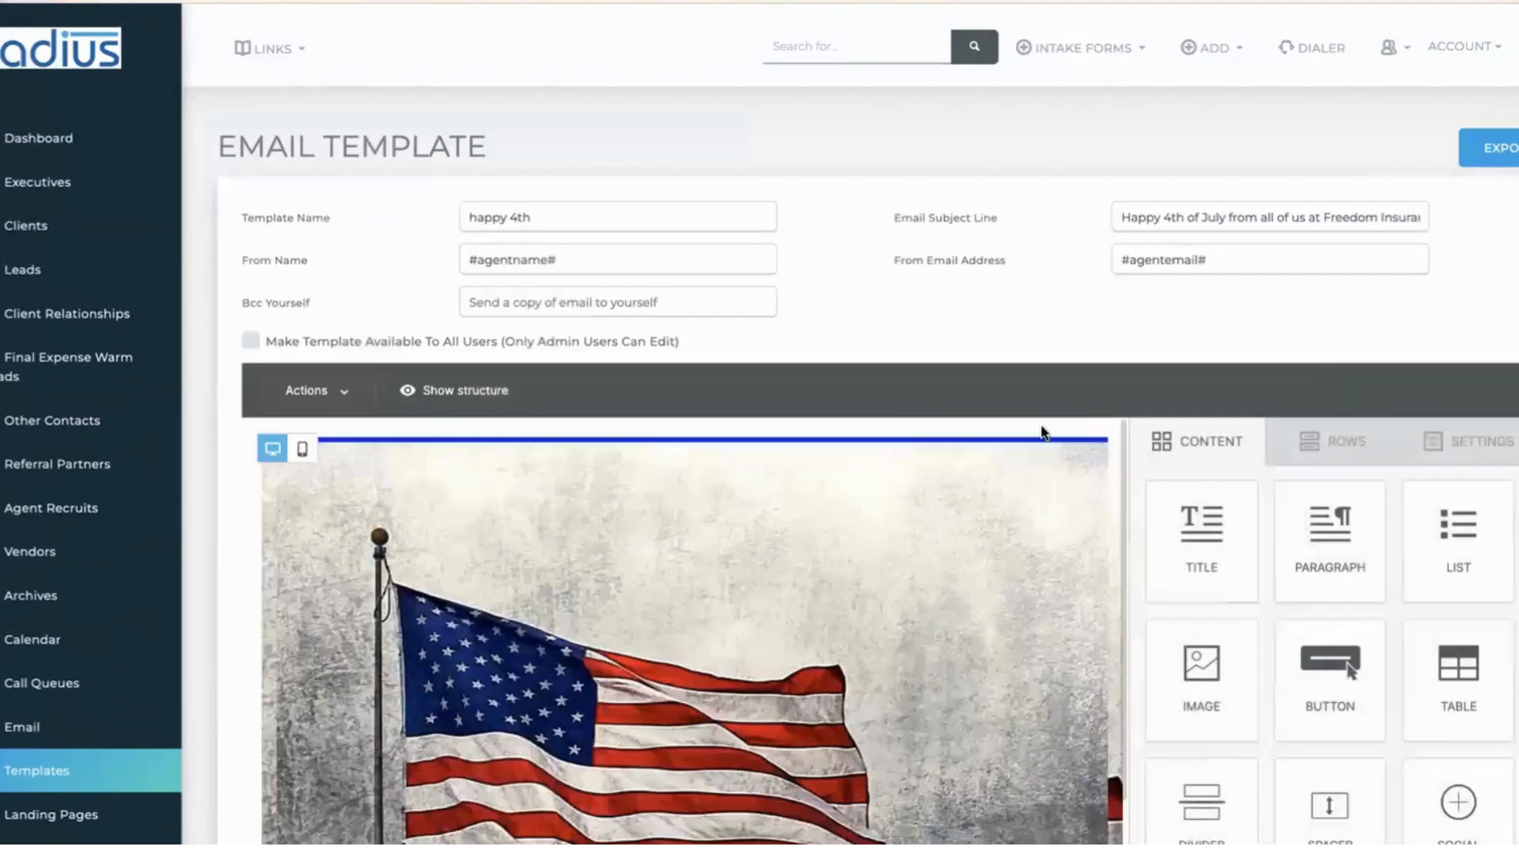
- Narrow the template's content area width from 840px to 625px
scroll(1502, 495, "down", 6)
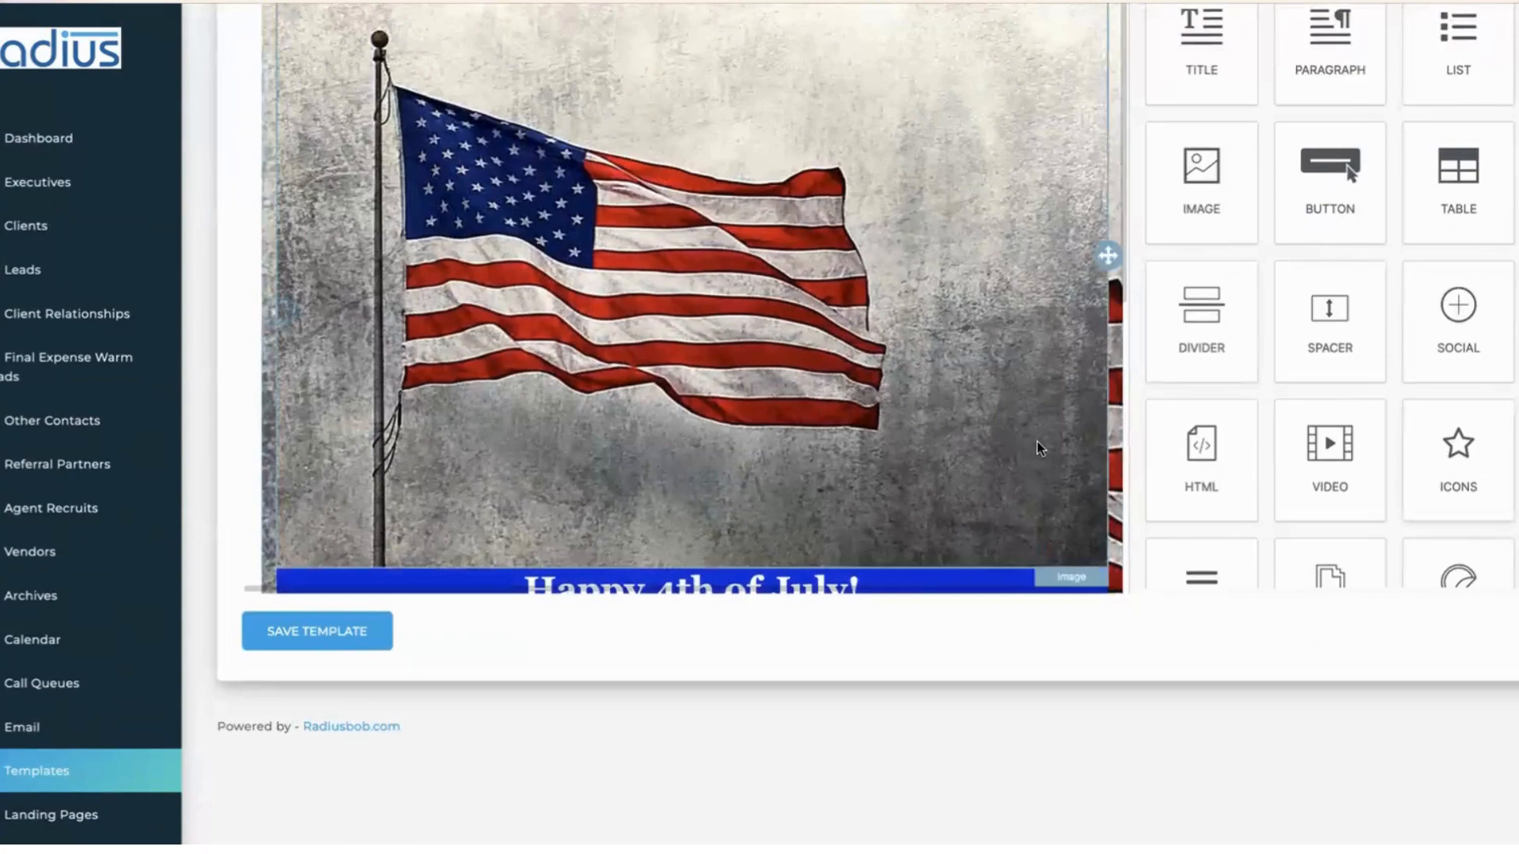
scroll(1463, 261, "up", 5)
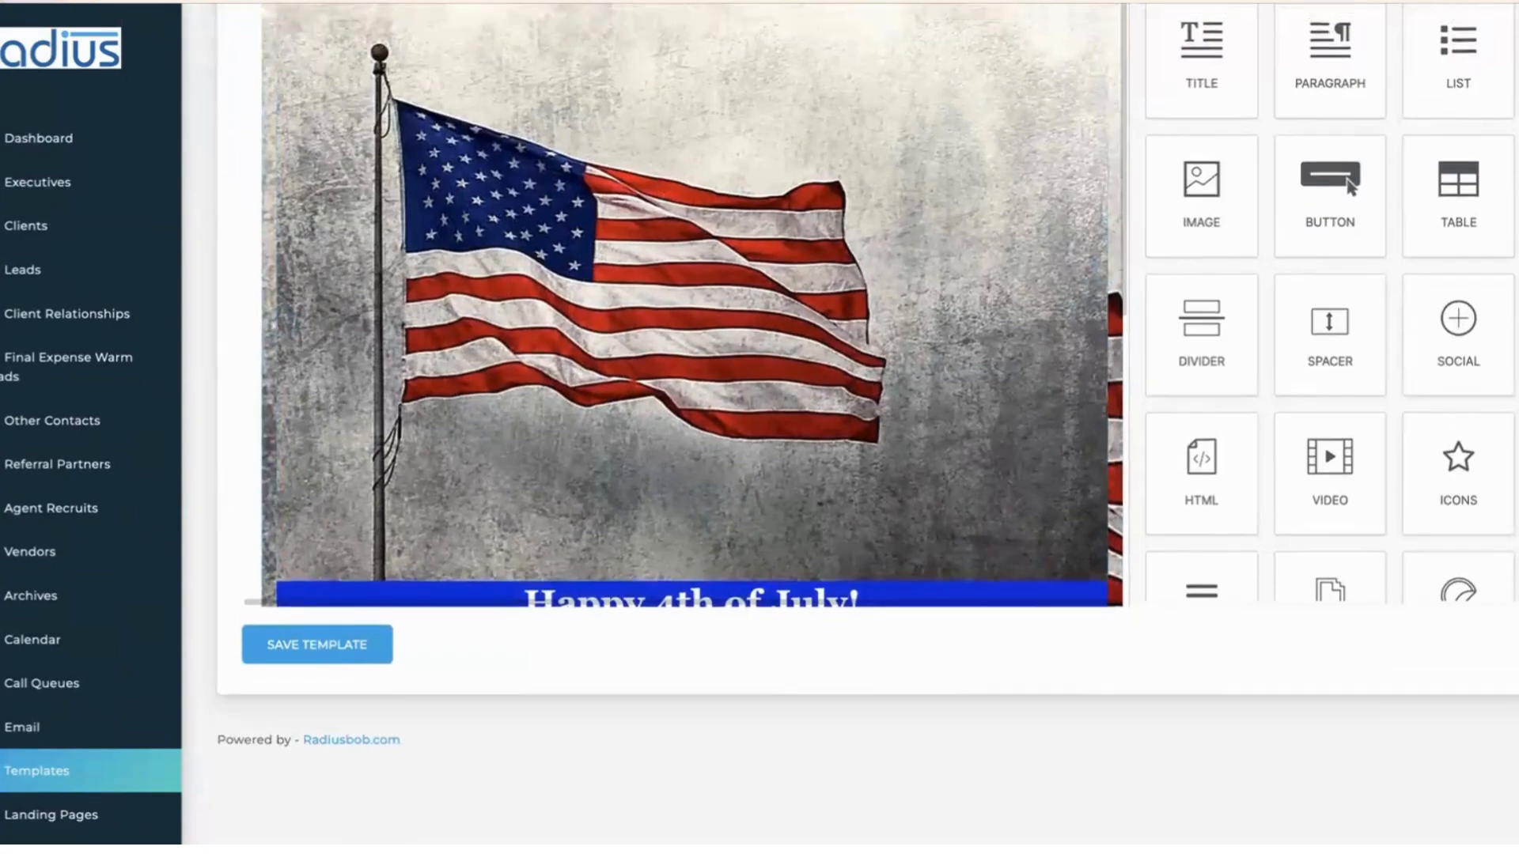
left_click(1468, 249)
left_click_drag(1458, 377, 1279, 377)
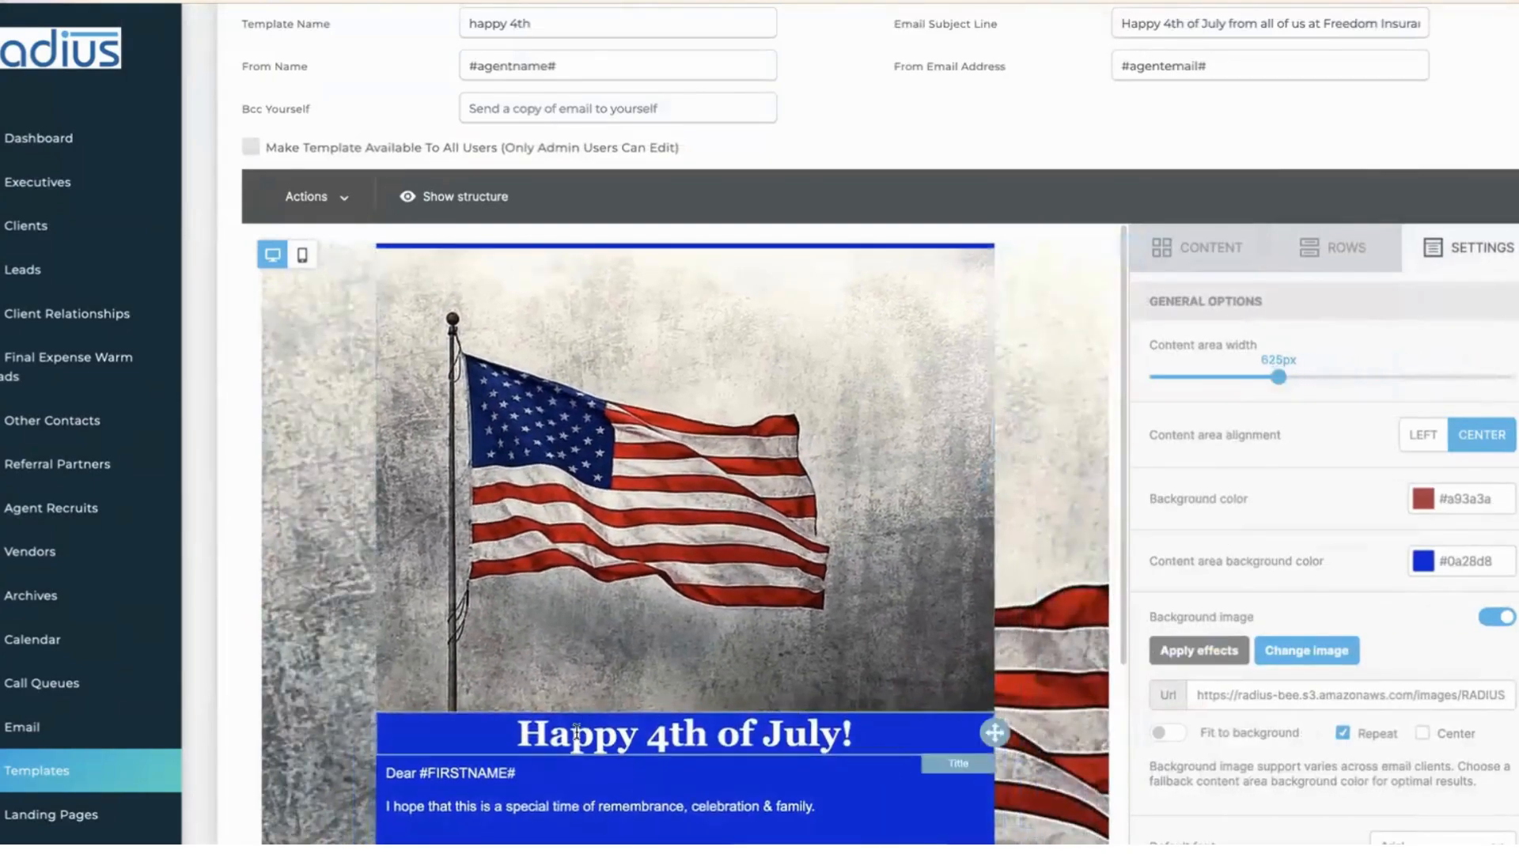
- Select the Dear #FIRSTNAME# greeting block and enlarge the page zoom
left_click(537, 774)
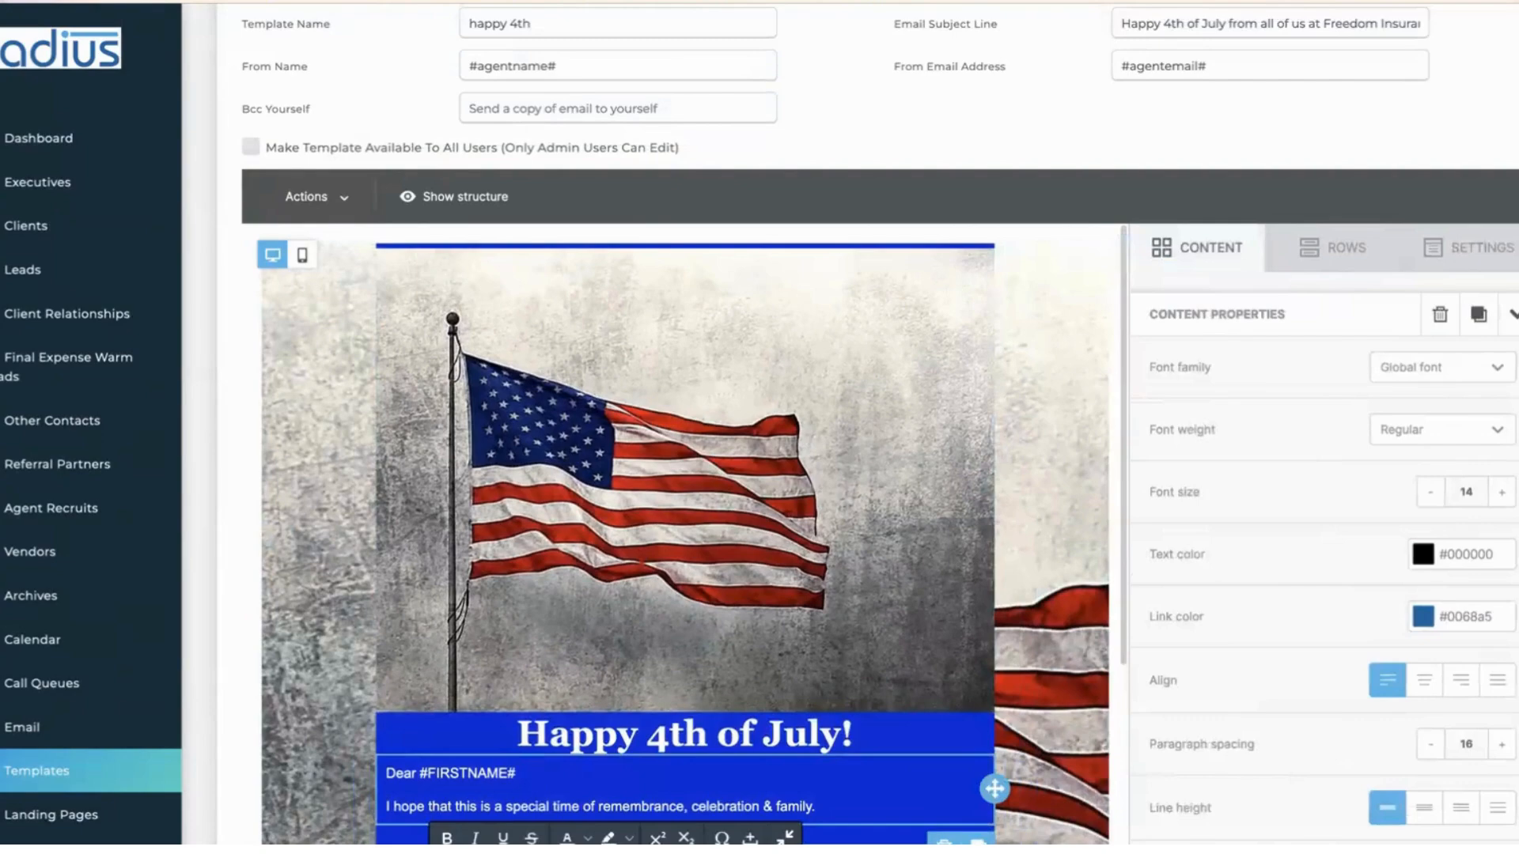
scroll(870, 427, "down", 3)
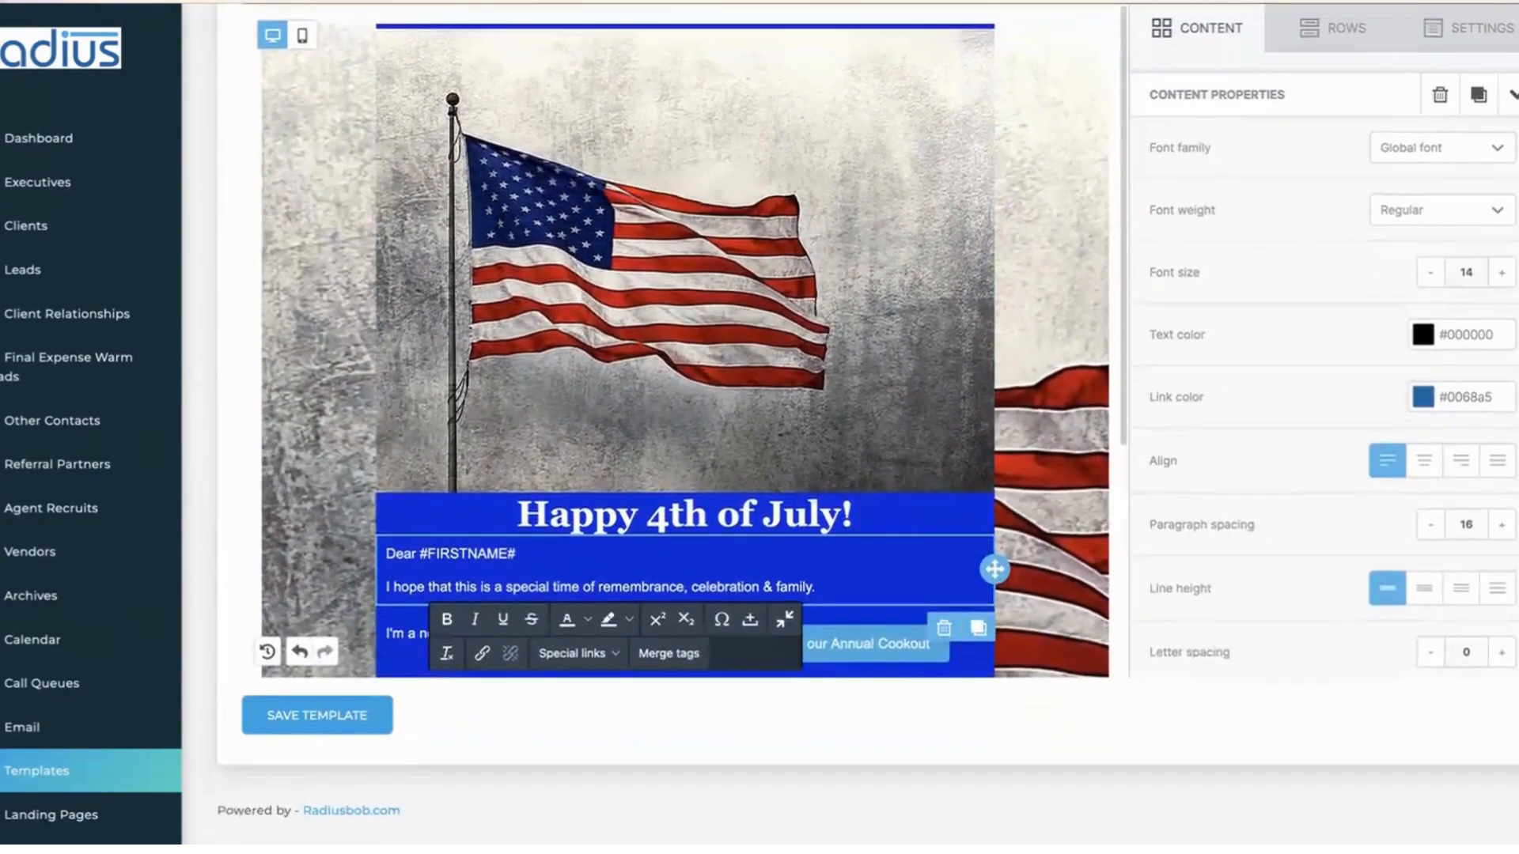
left_click(154, 1)
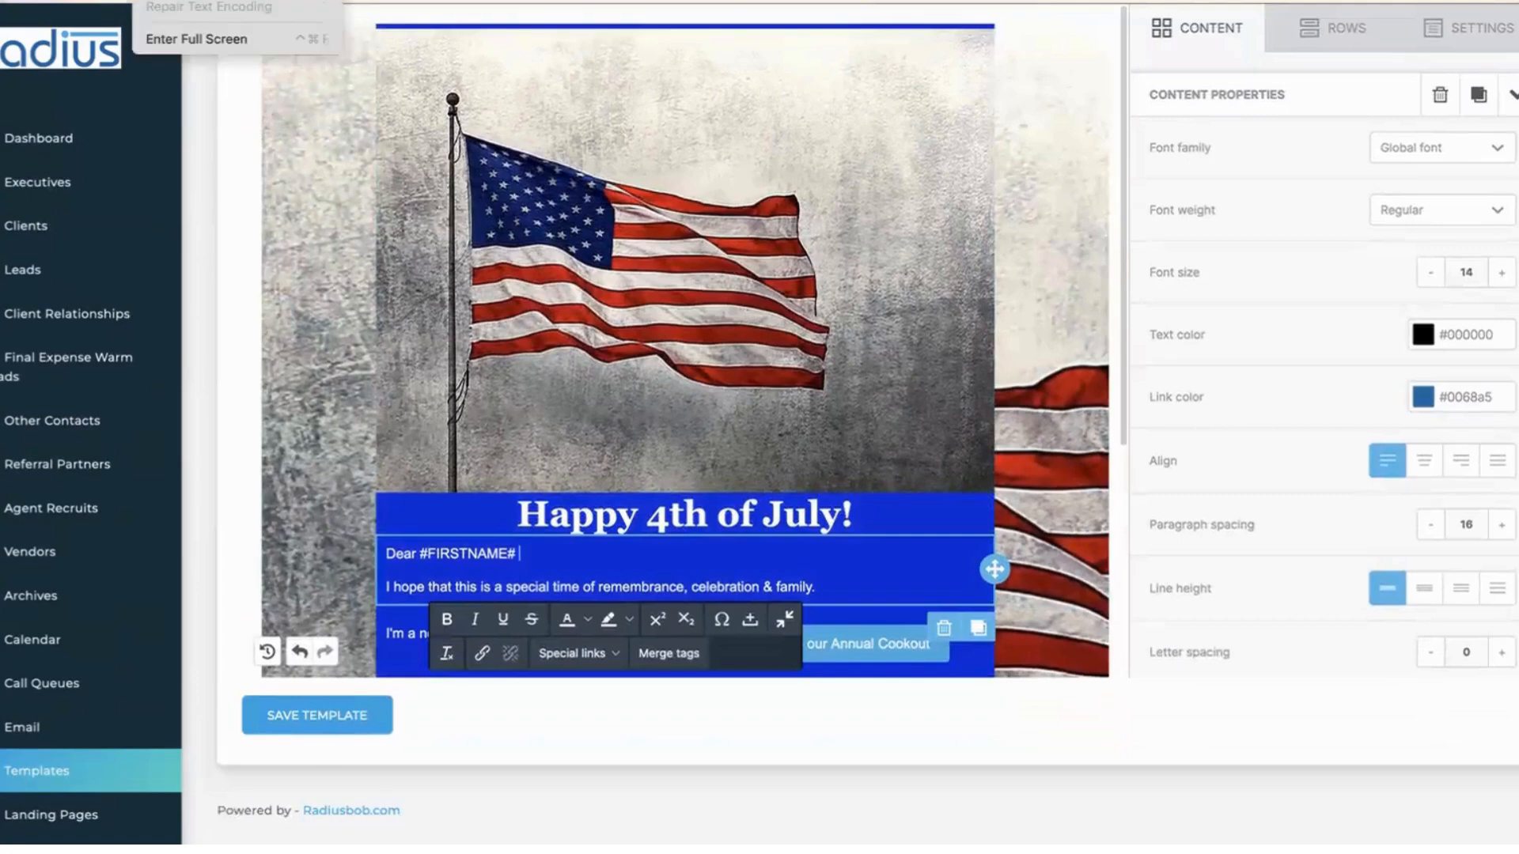
mouse_move(182, 1)
left_click(388, 1)
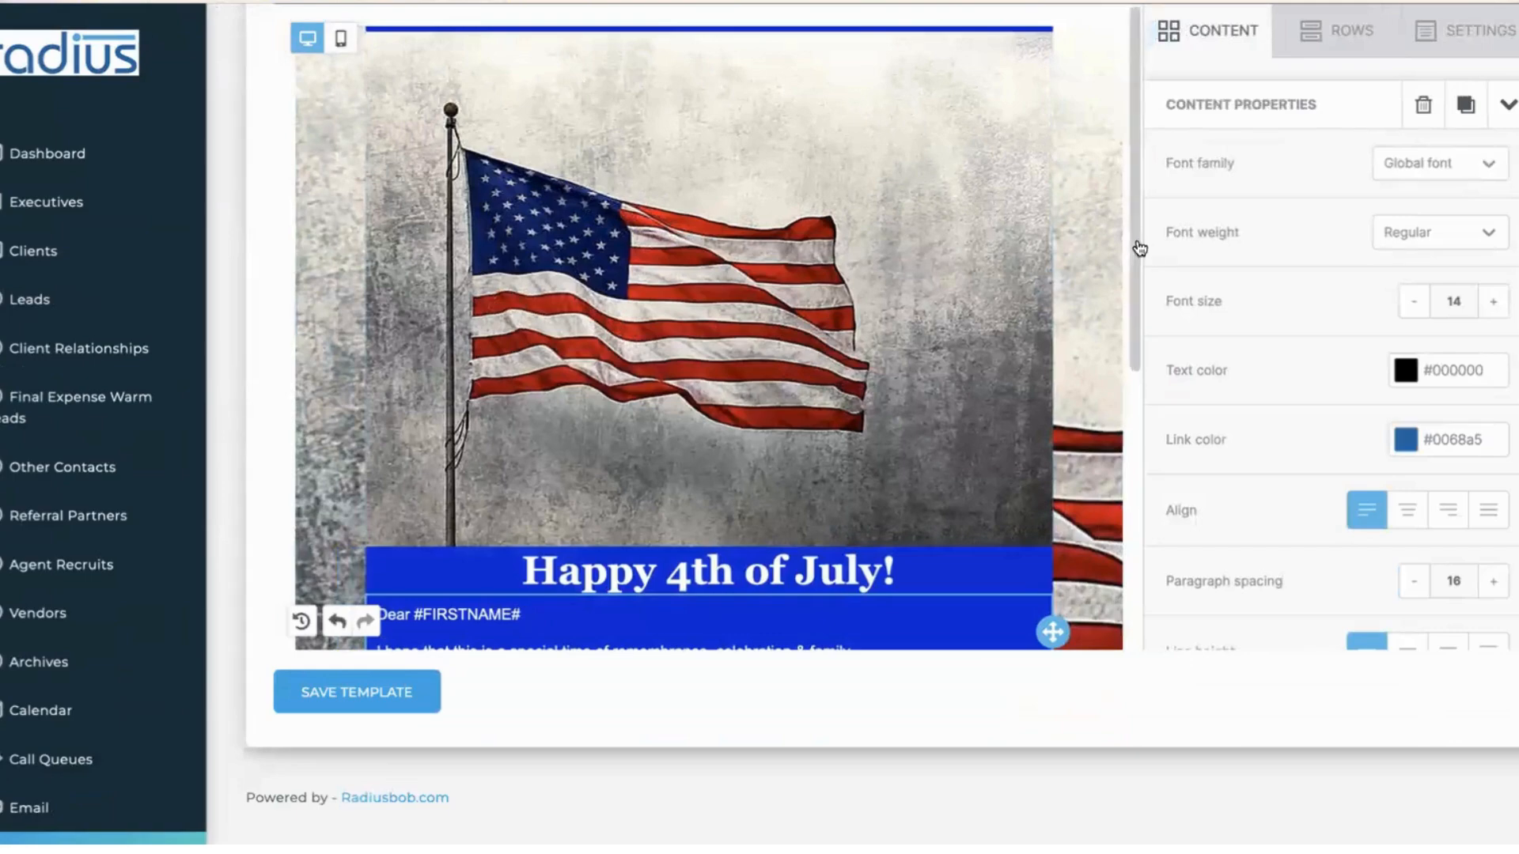
scroll(1136, 238, "down", 3)
- Add 'good times wiht the whole' plus the #LASTNAME# merge tag after 'celebration &'
left_click(539, 408)
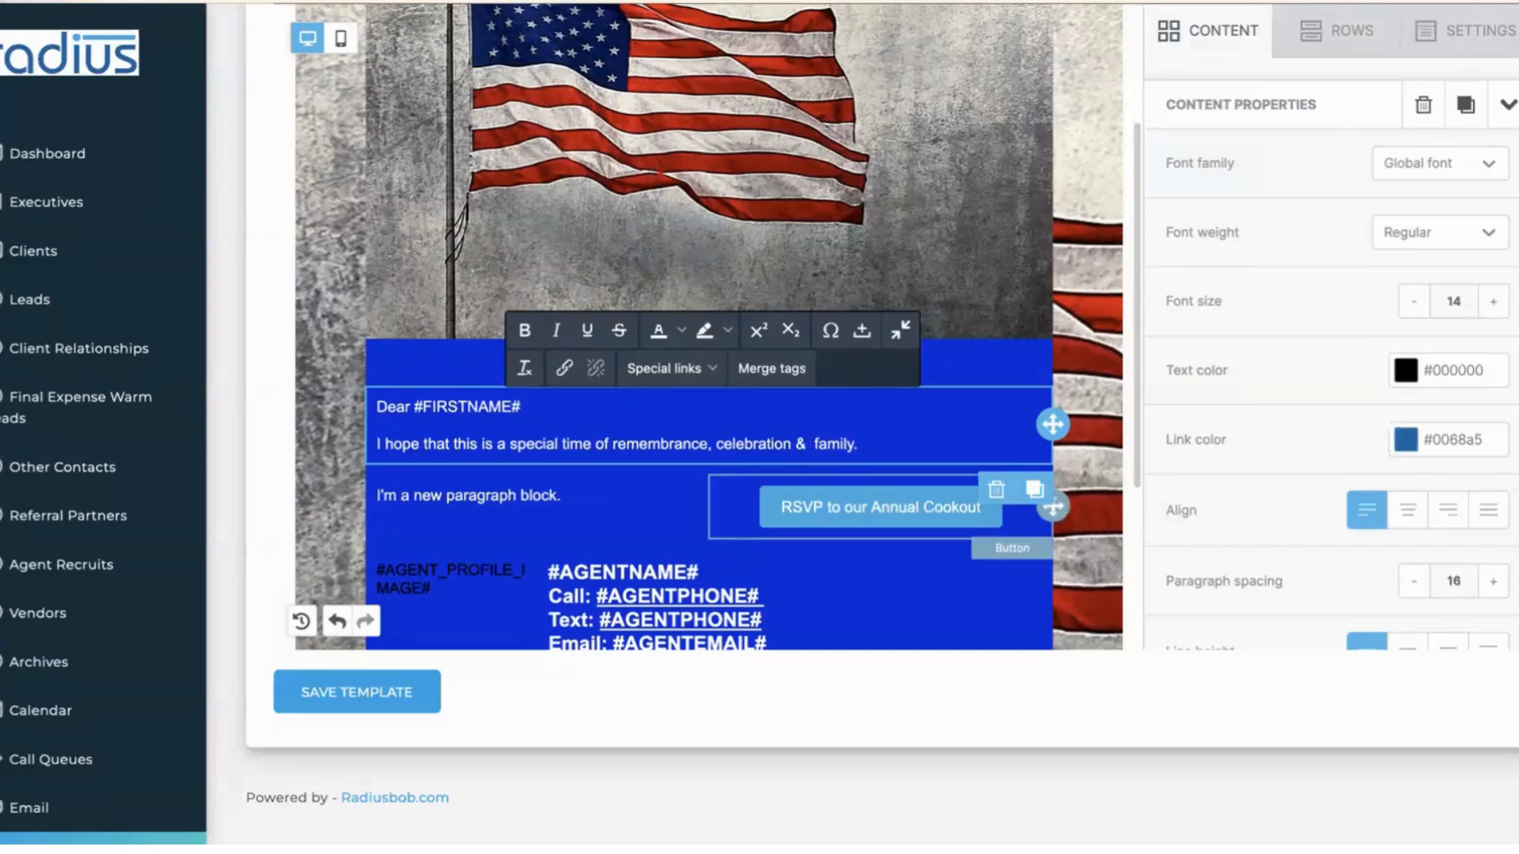
type("good times wih")
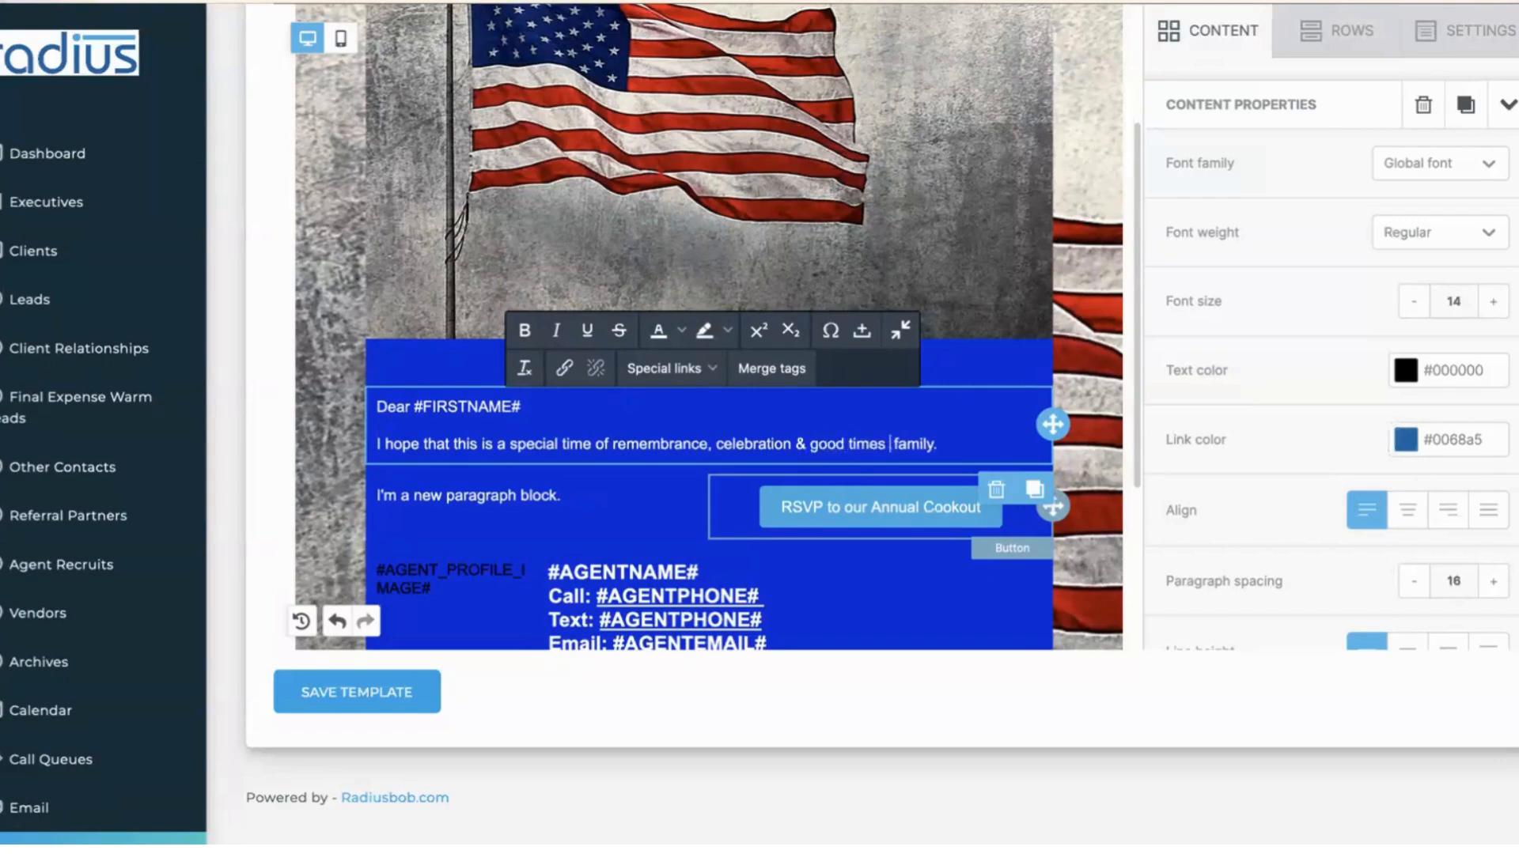
type("t the whole")
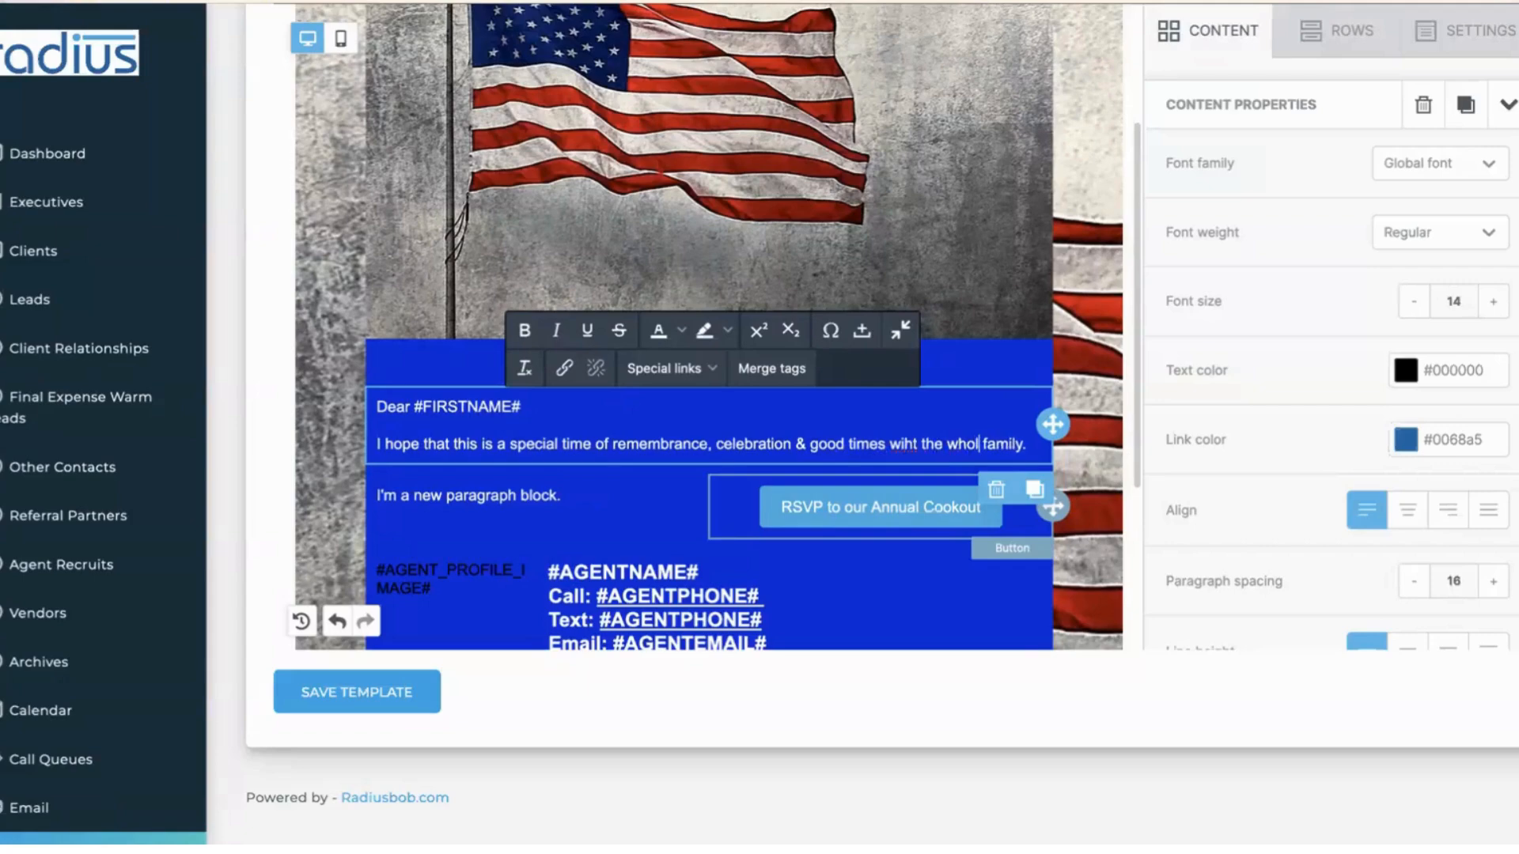
left_click(789, 370)
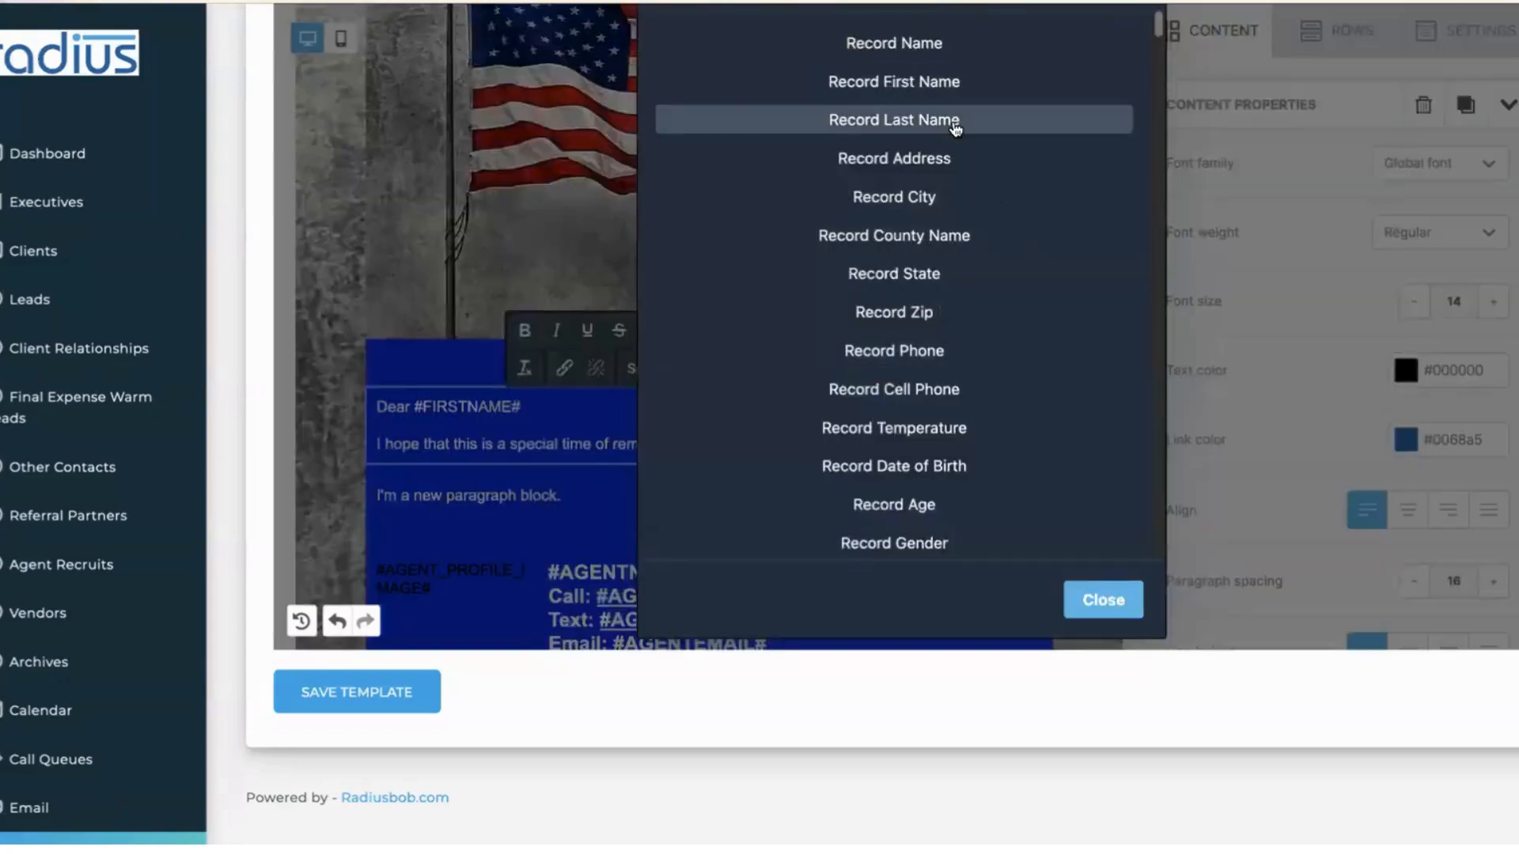
left_click(956, 122)
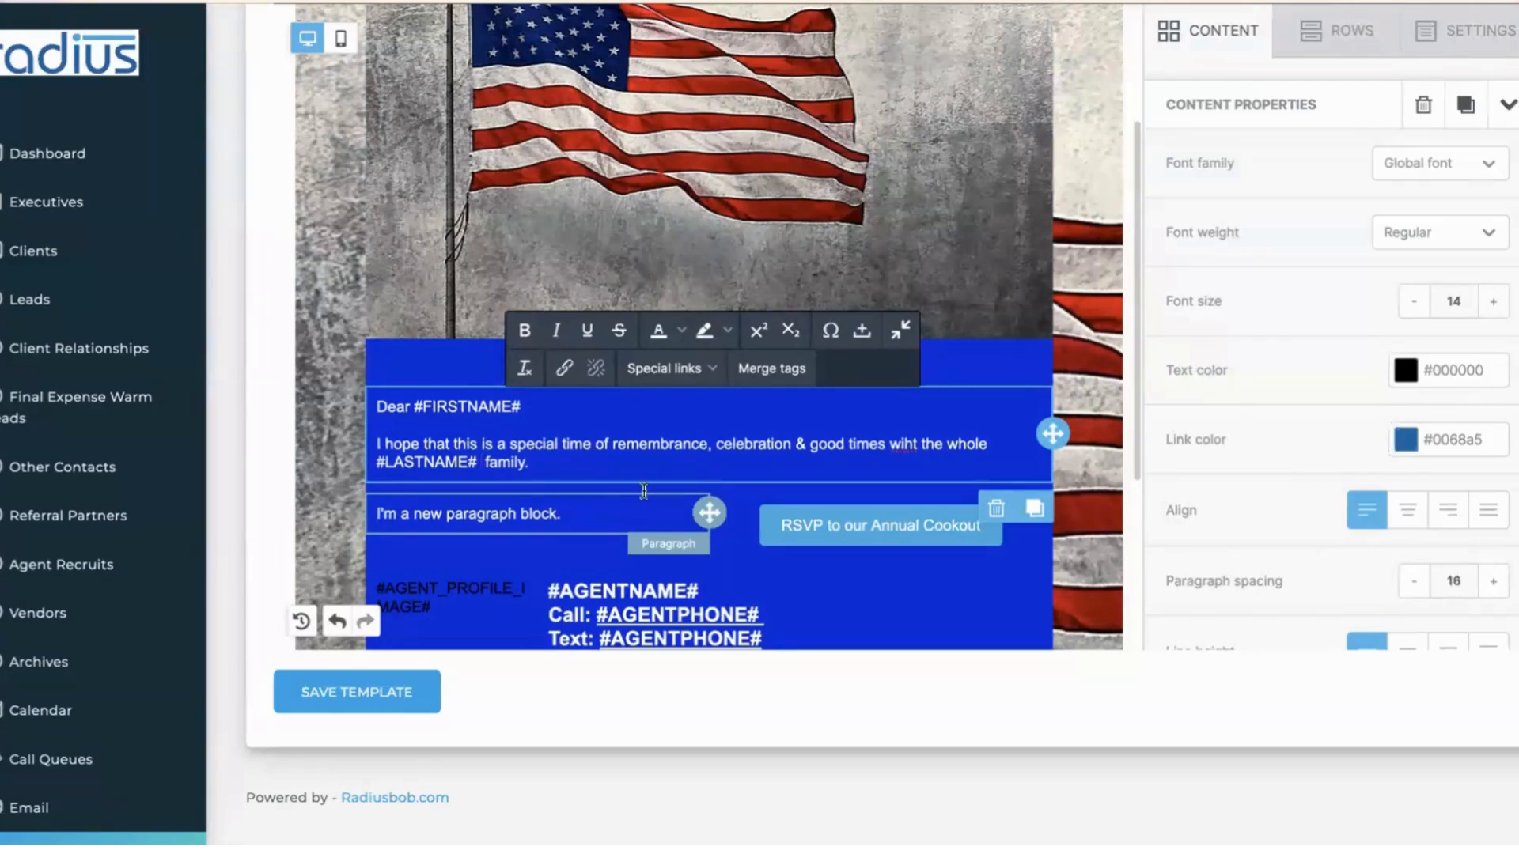
left_click(806, 368)
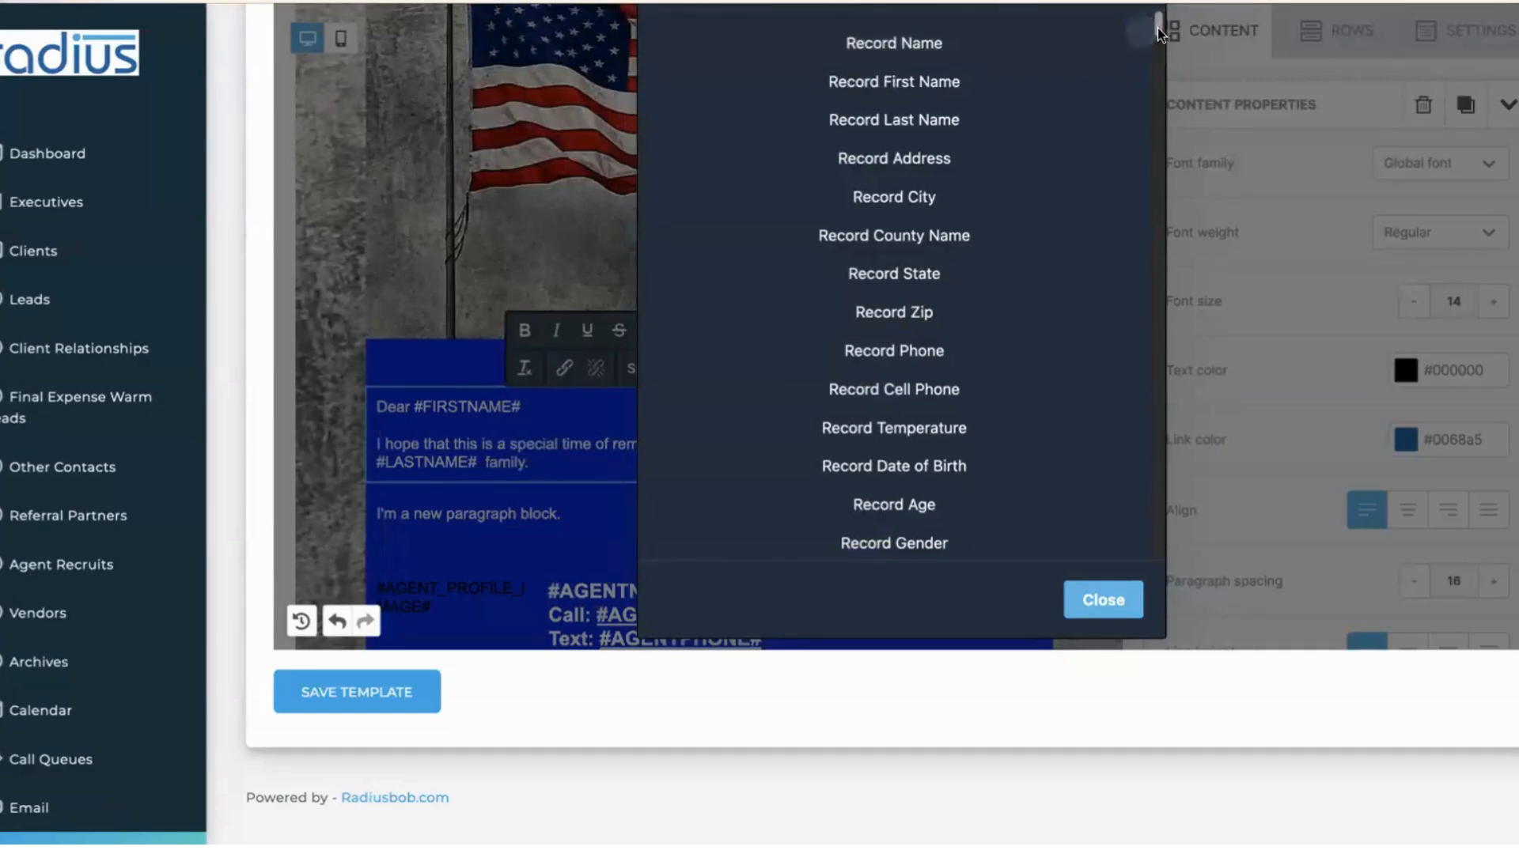
left_click_drag(1157, 34, 1160, 89)
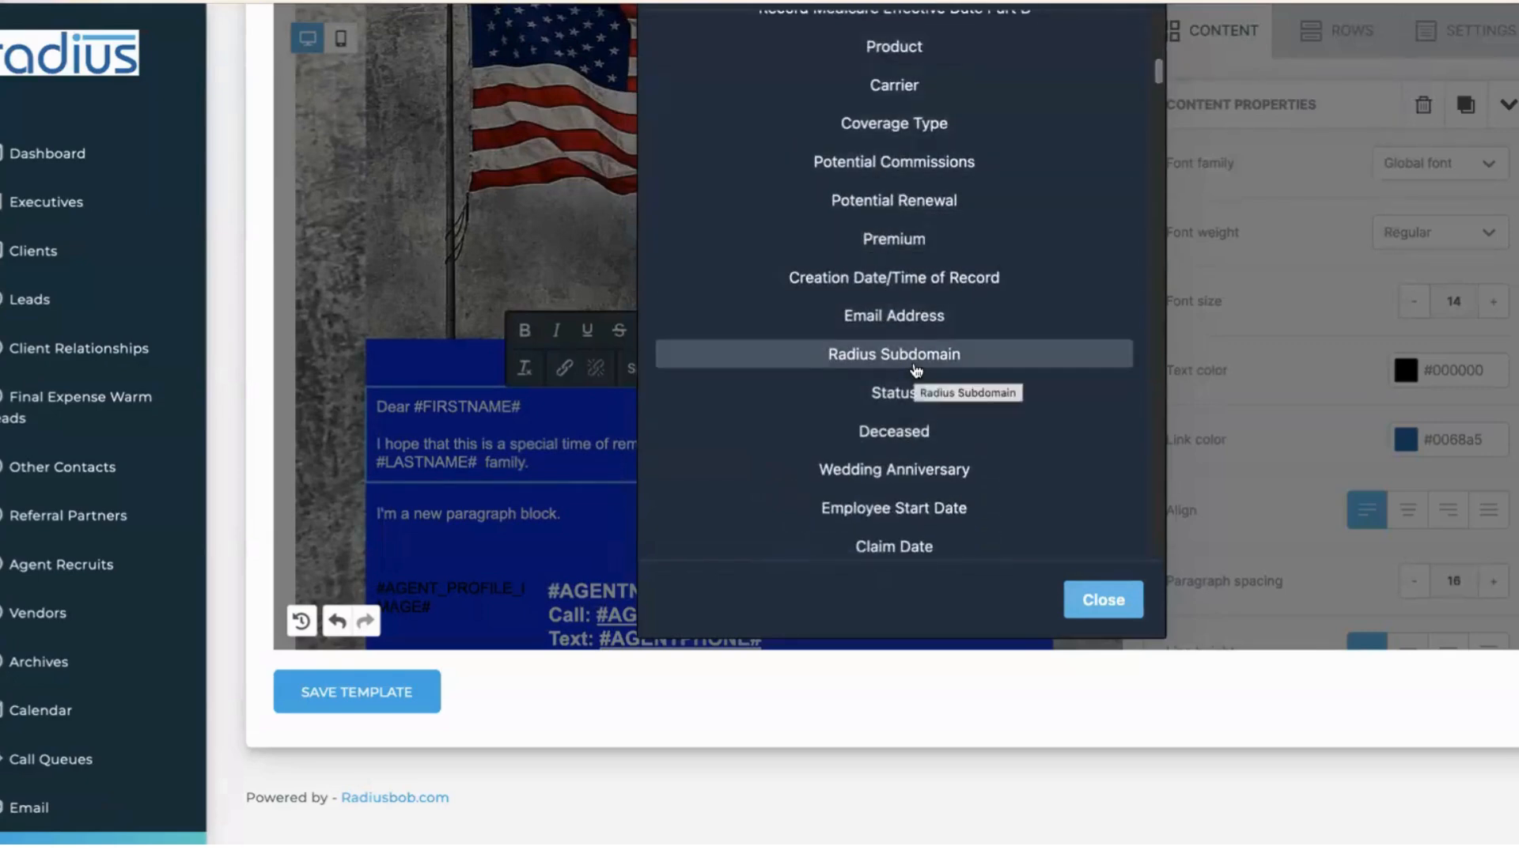
left_click_drag(1160, 79, 1157, 134)
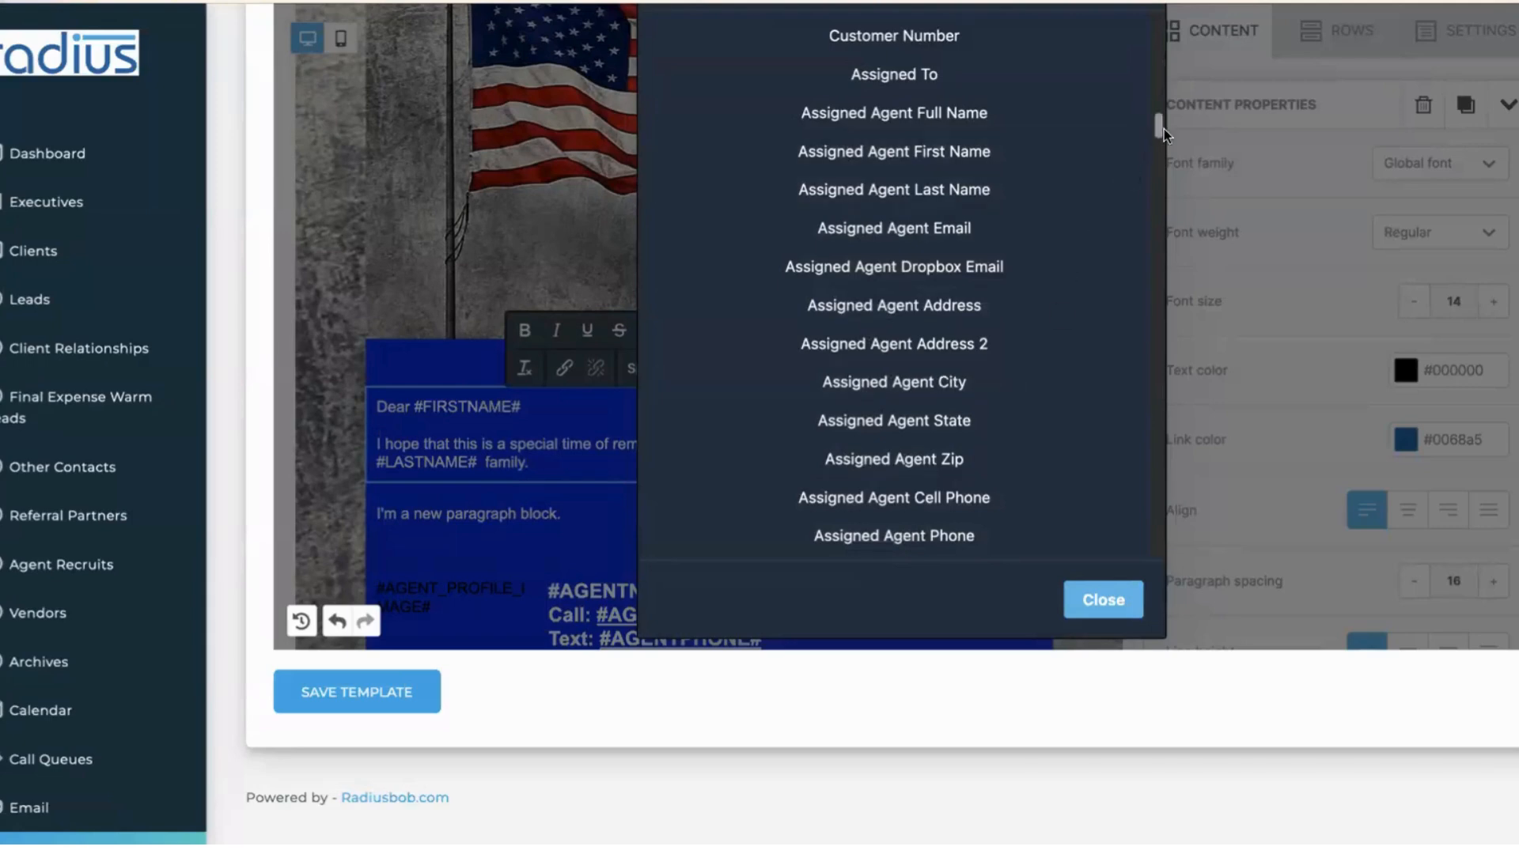
left_click_drag(1160, 129, 1106, 556)
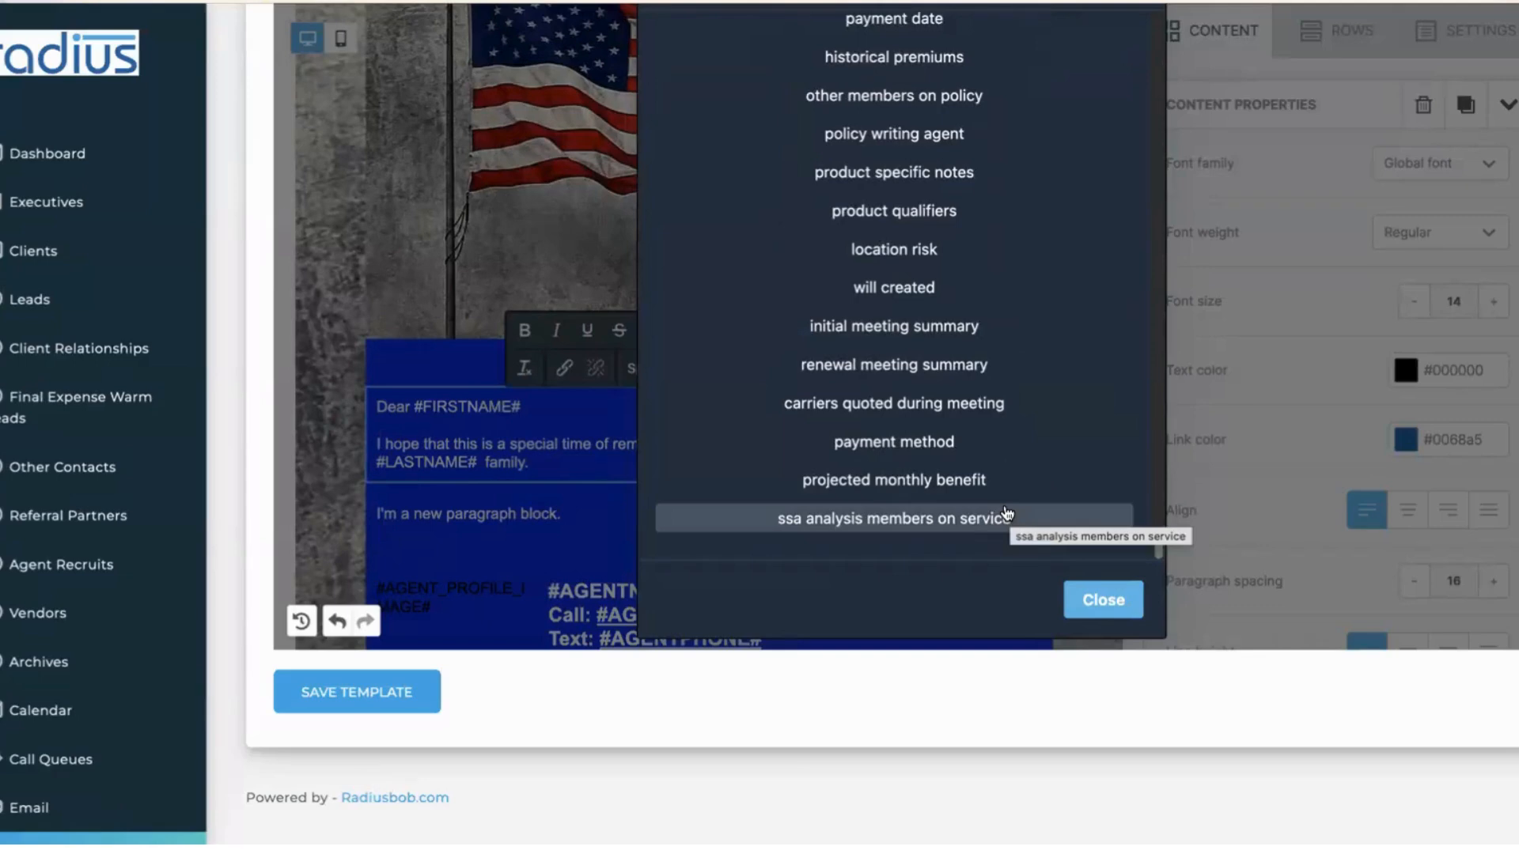
left_click(554, 491)
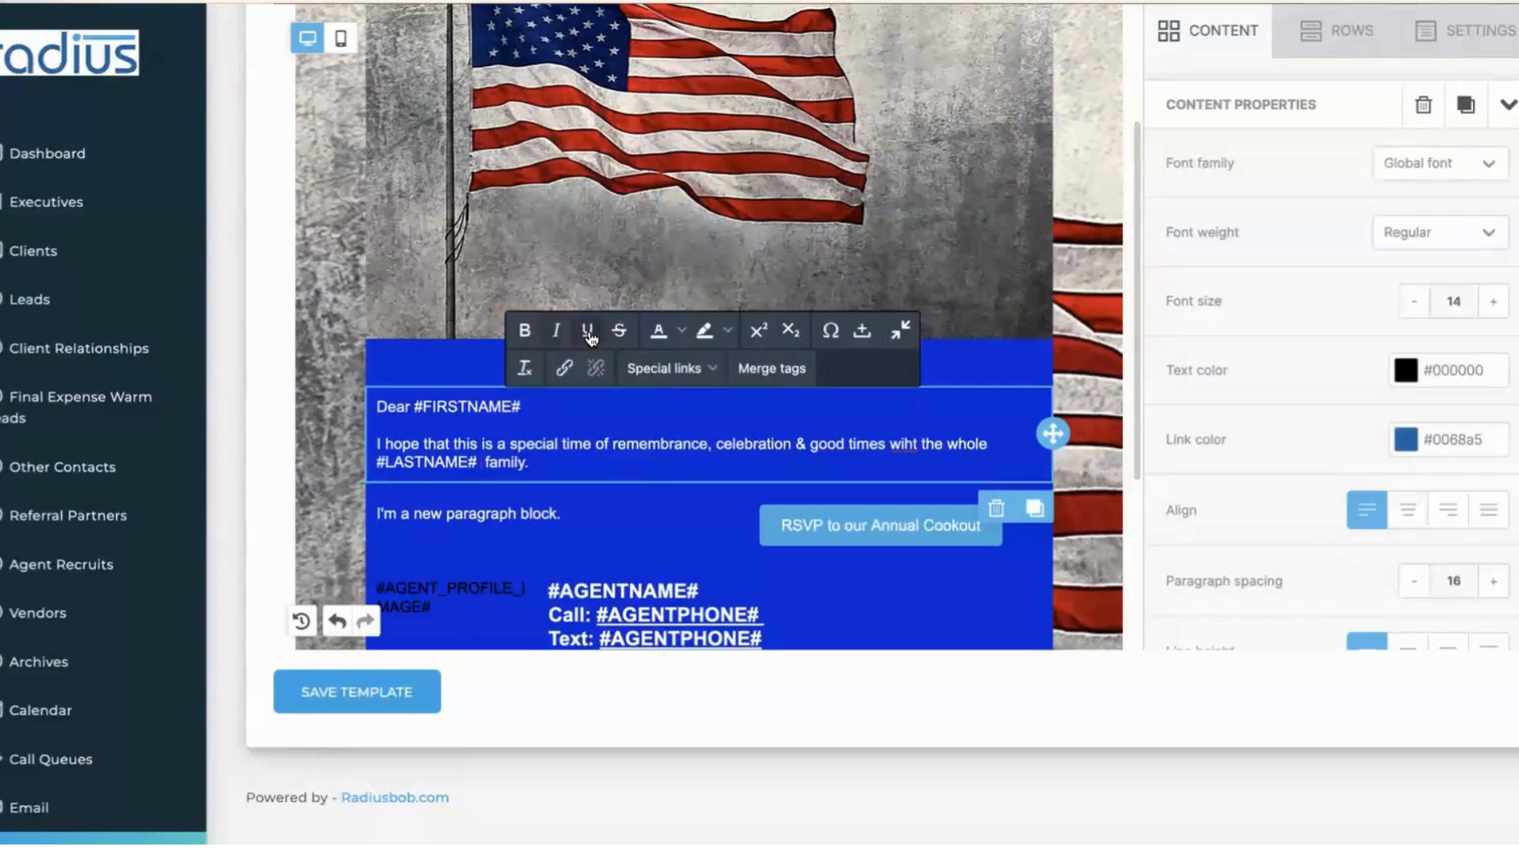
- Try a bright red text colour, then discard the change
left_click(678, 334)
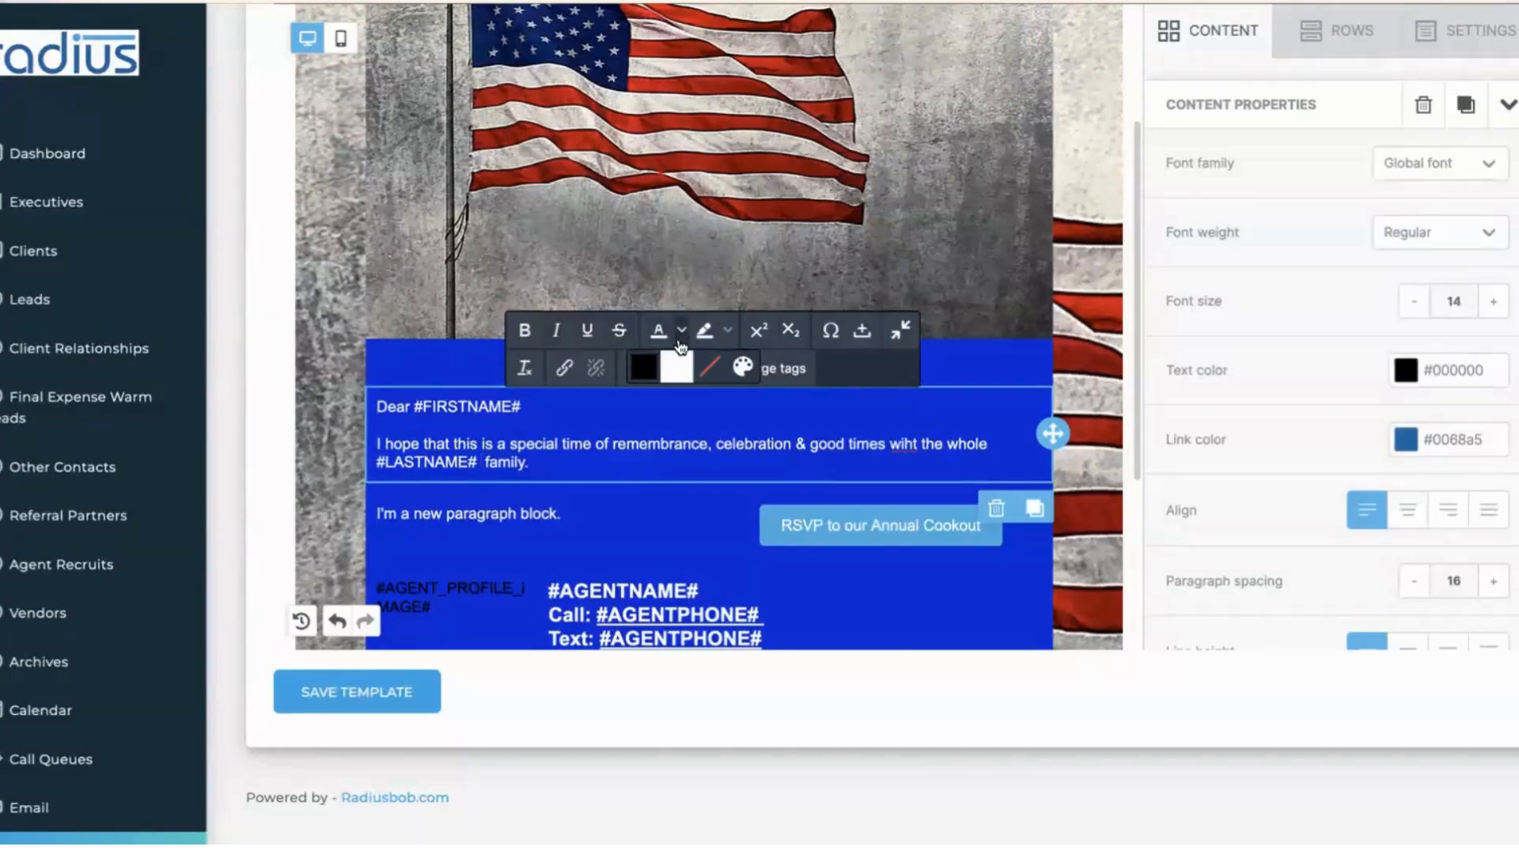
left_click(750, 373)
left_click(877, 181)
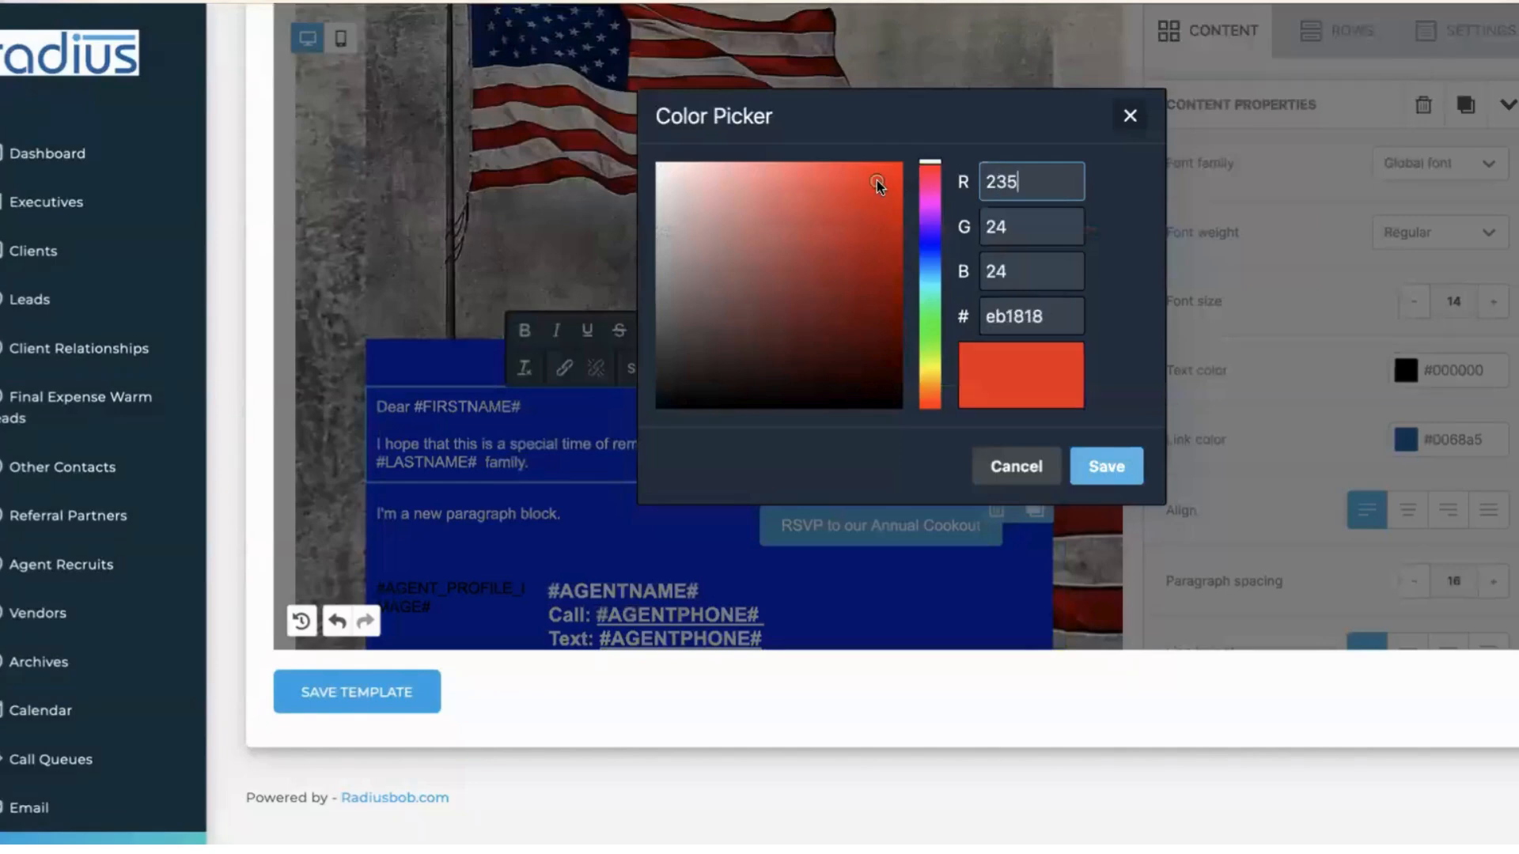
left_click(1017, 466)
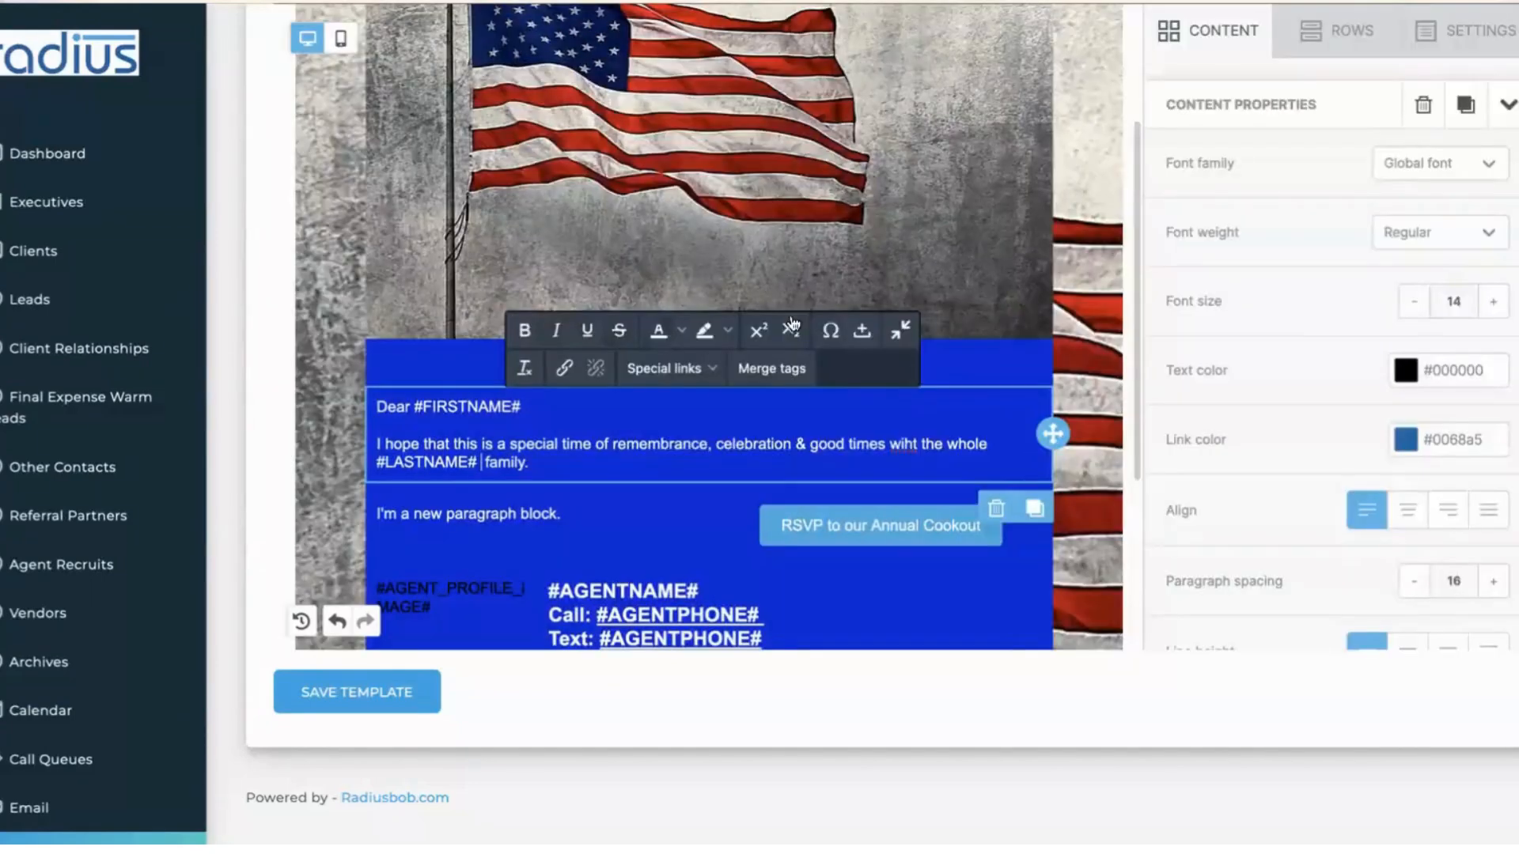
- Look through the highlight colour and special character pickers without applying anything
left_click(728, 337)
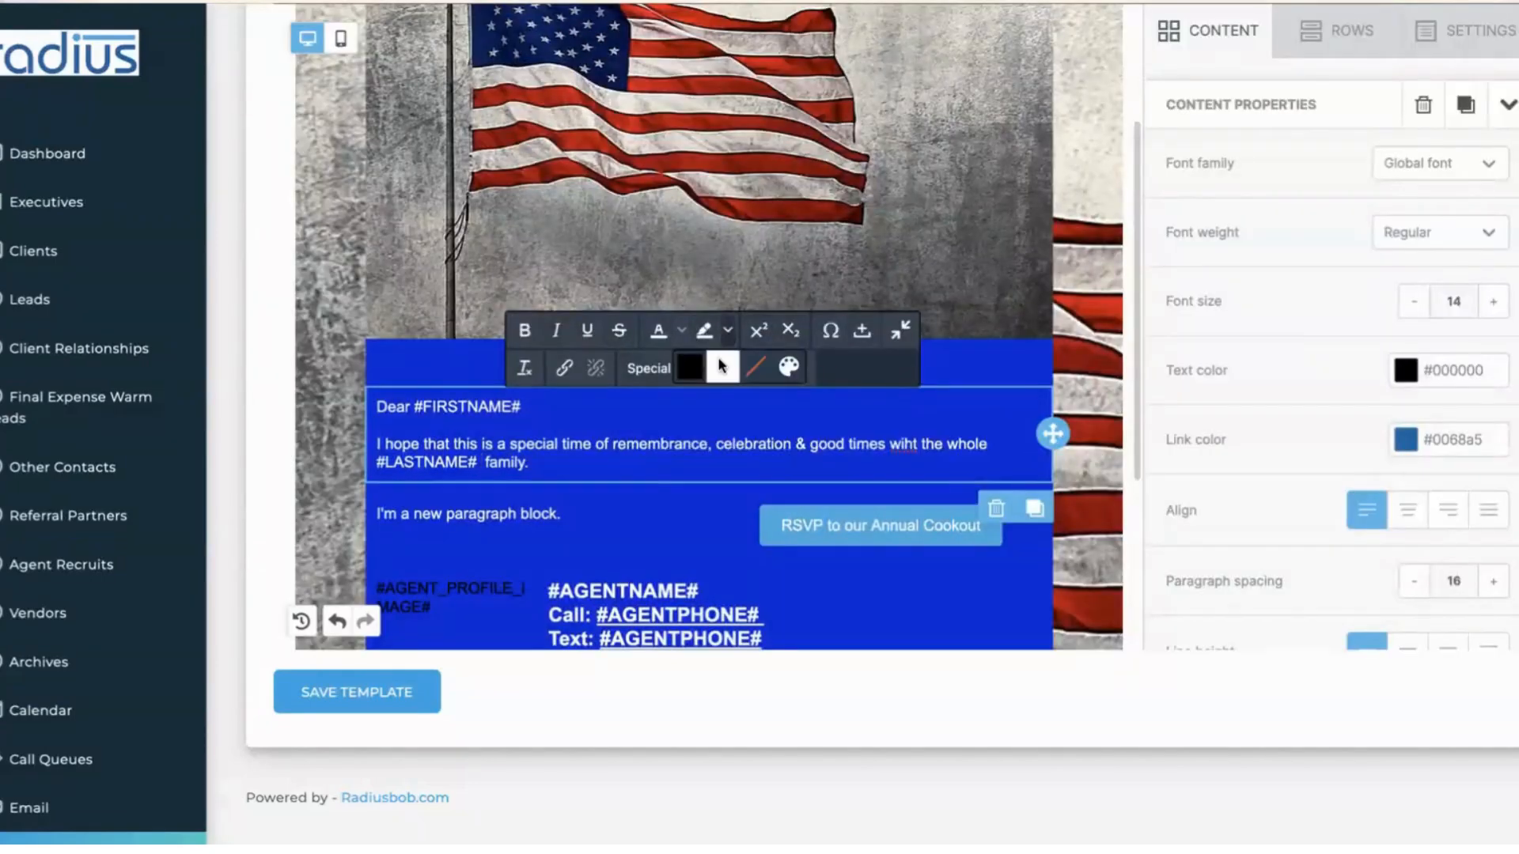
left_click(722, 370)
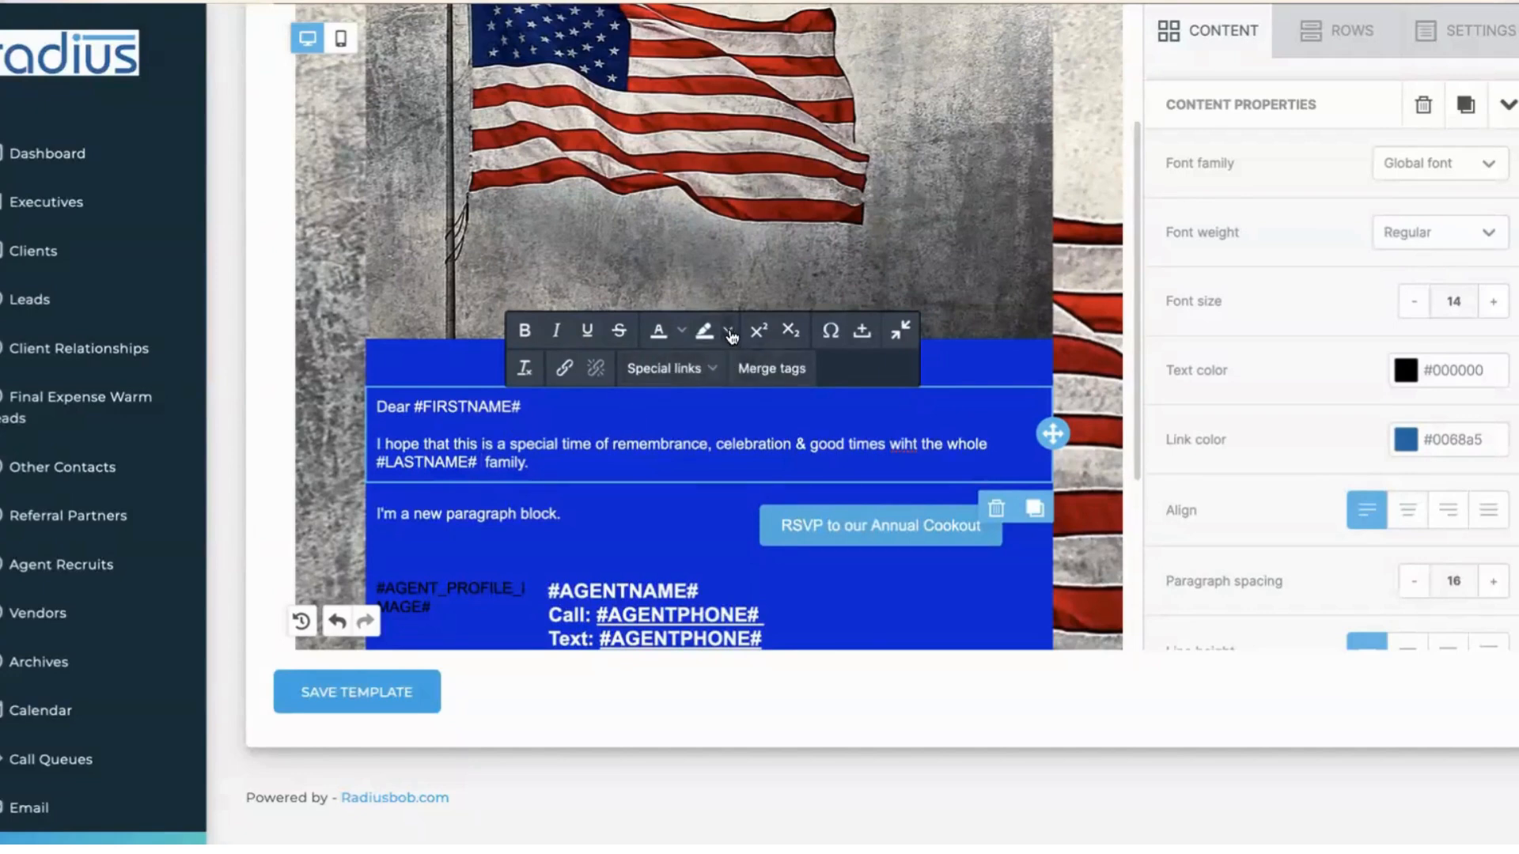
left_click(729, 339)
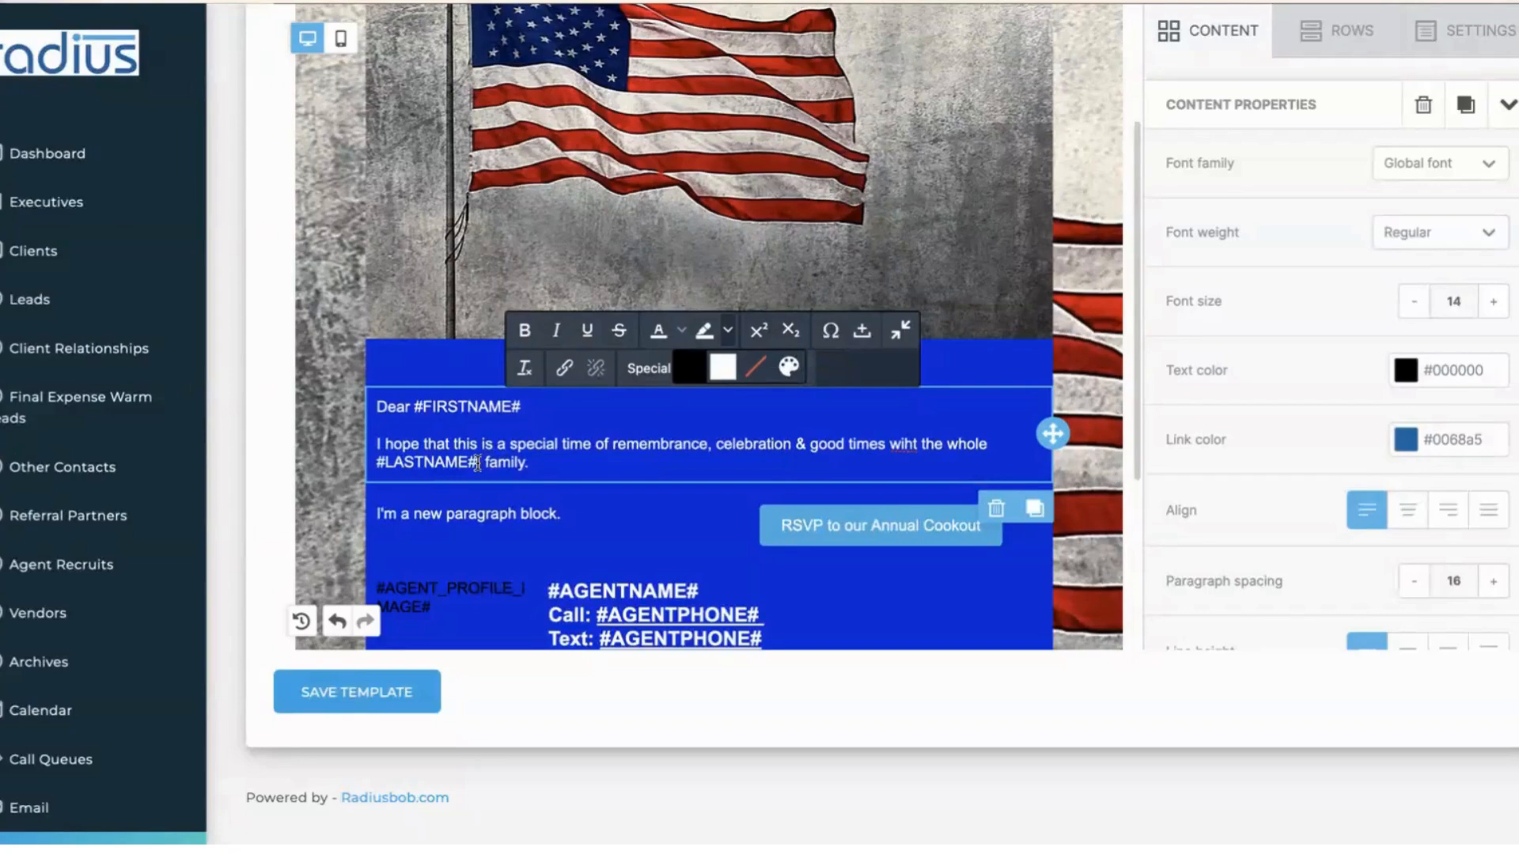
left_click(829, 332)
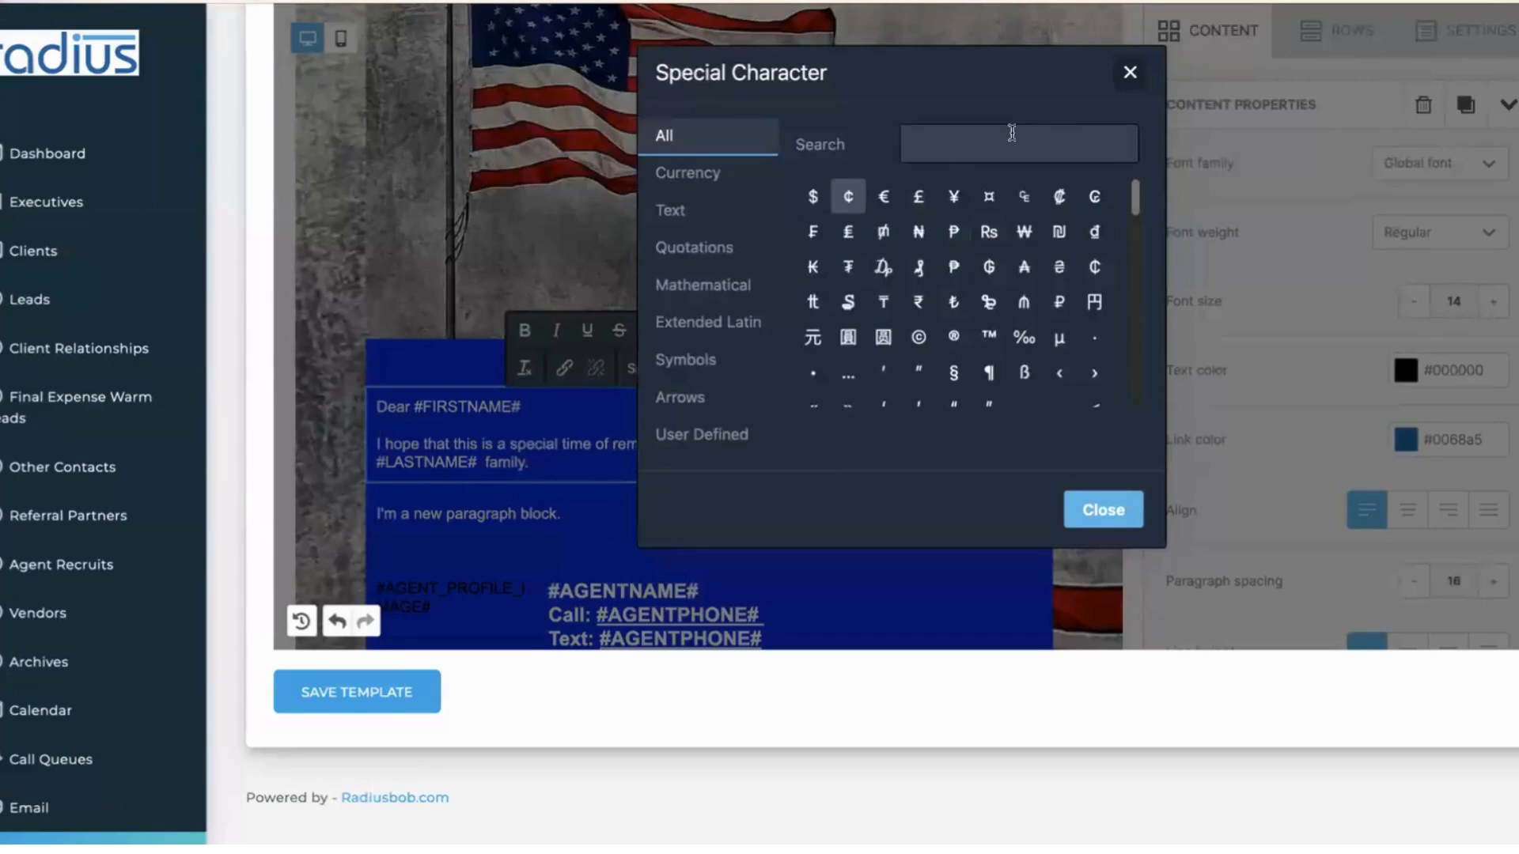
left_click(1130, 74)
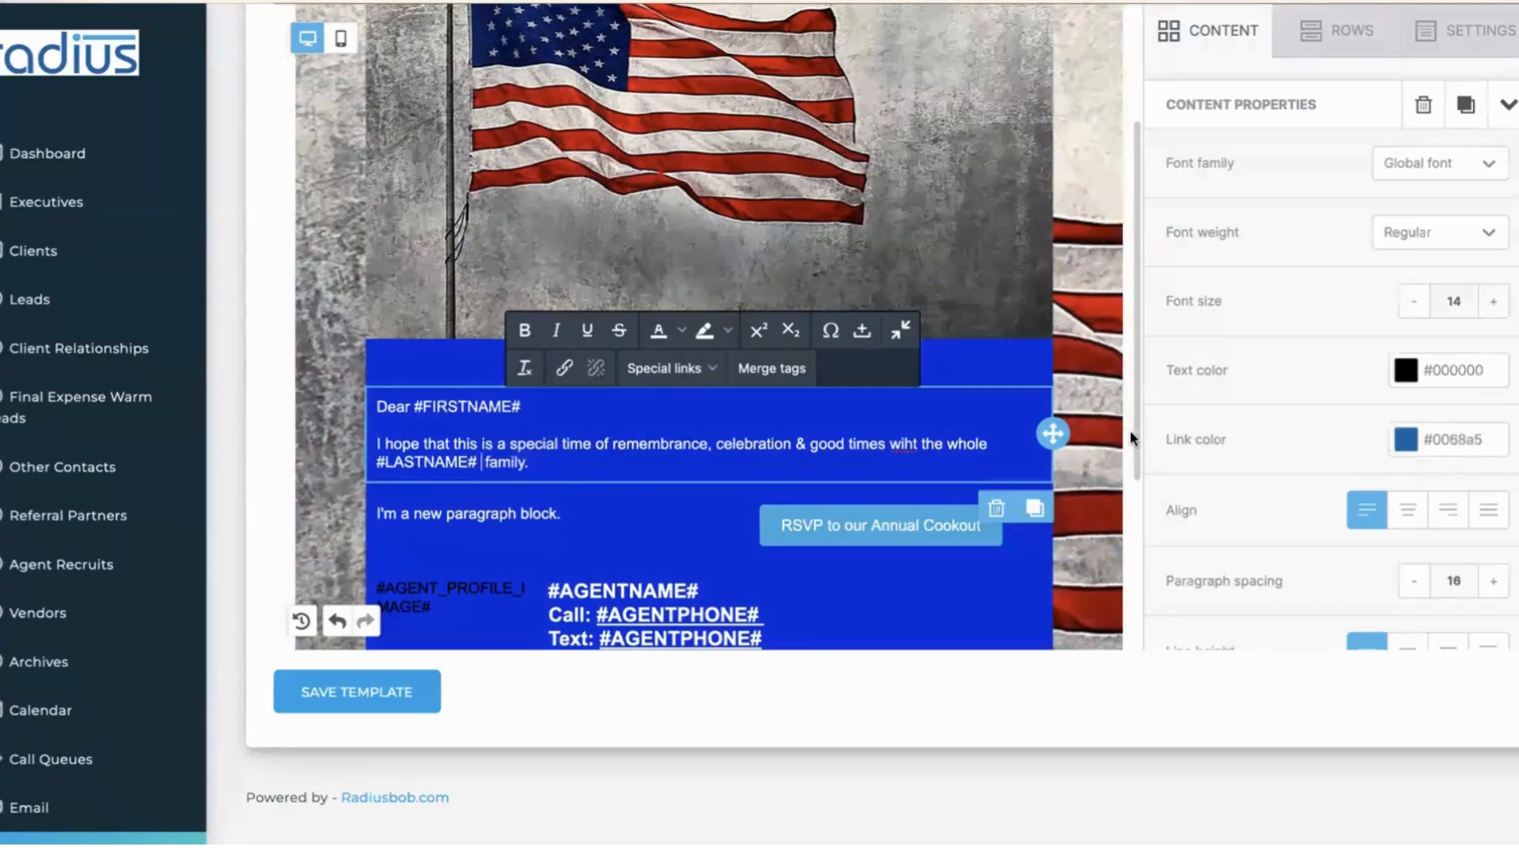
- Select the #AGENTPHONE# tag on the Call line
scroll(1127, 459, "down", 3)
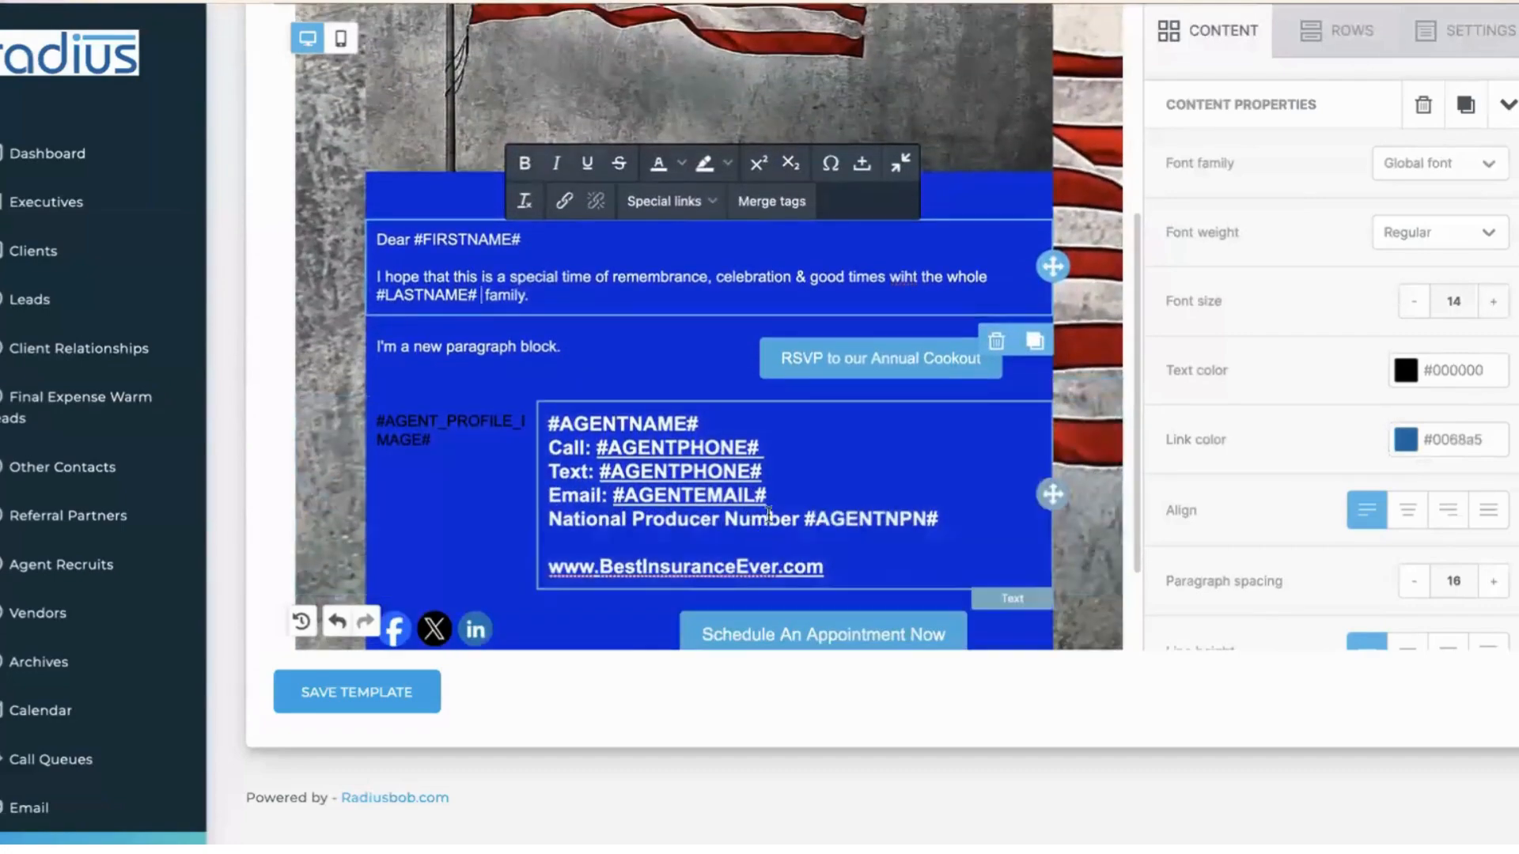
left_click(739, 449)
left_click_drag(763, 449, 597, 448)
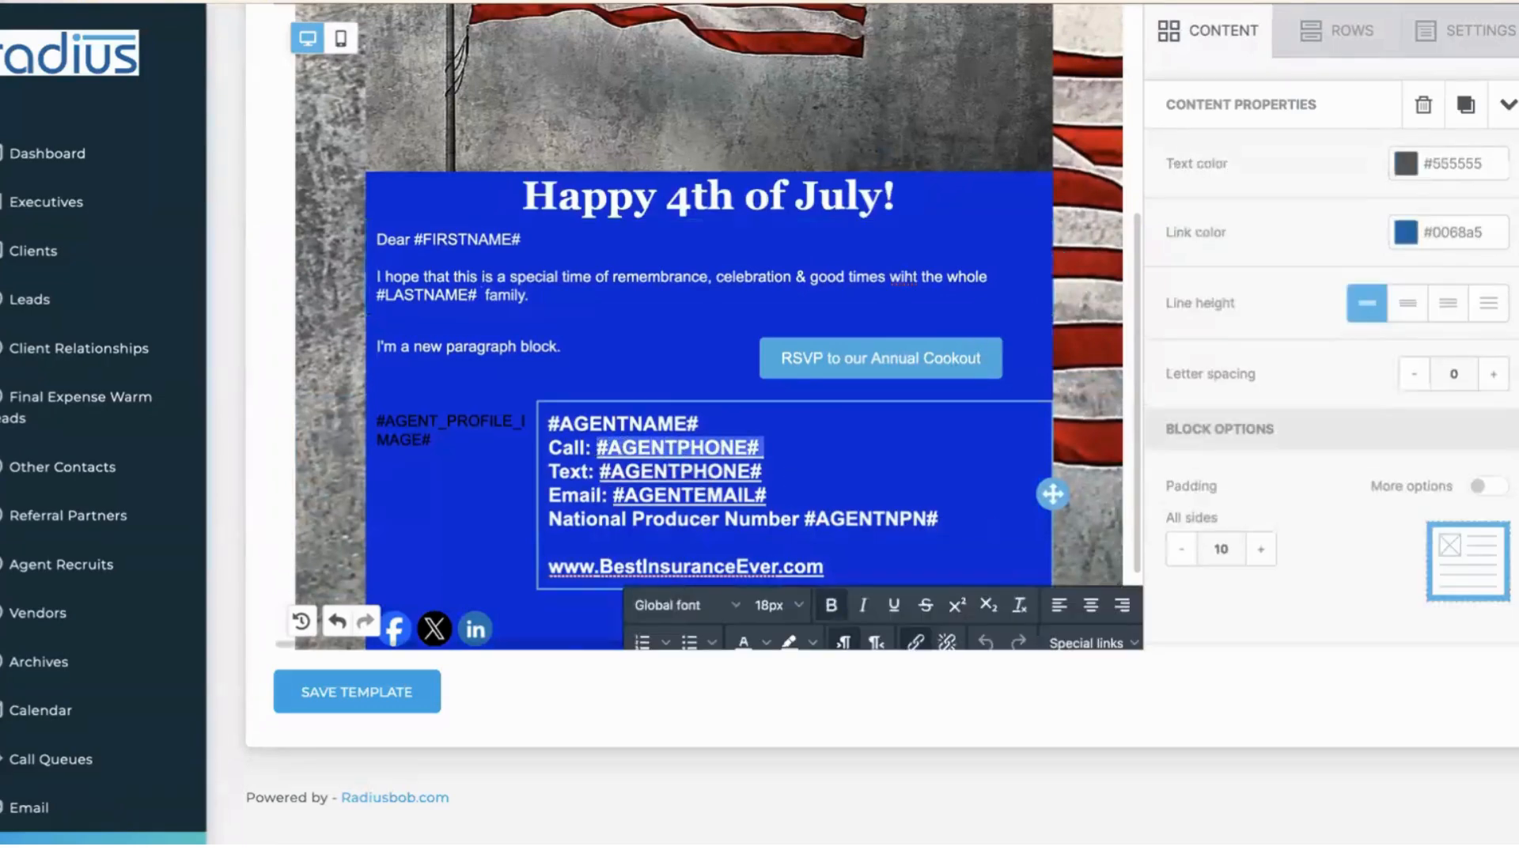
scroll(766, 502, "down", 2)
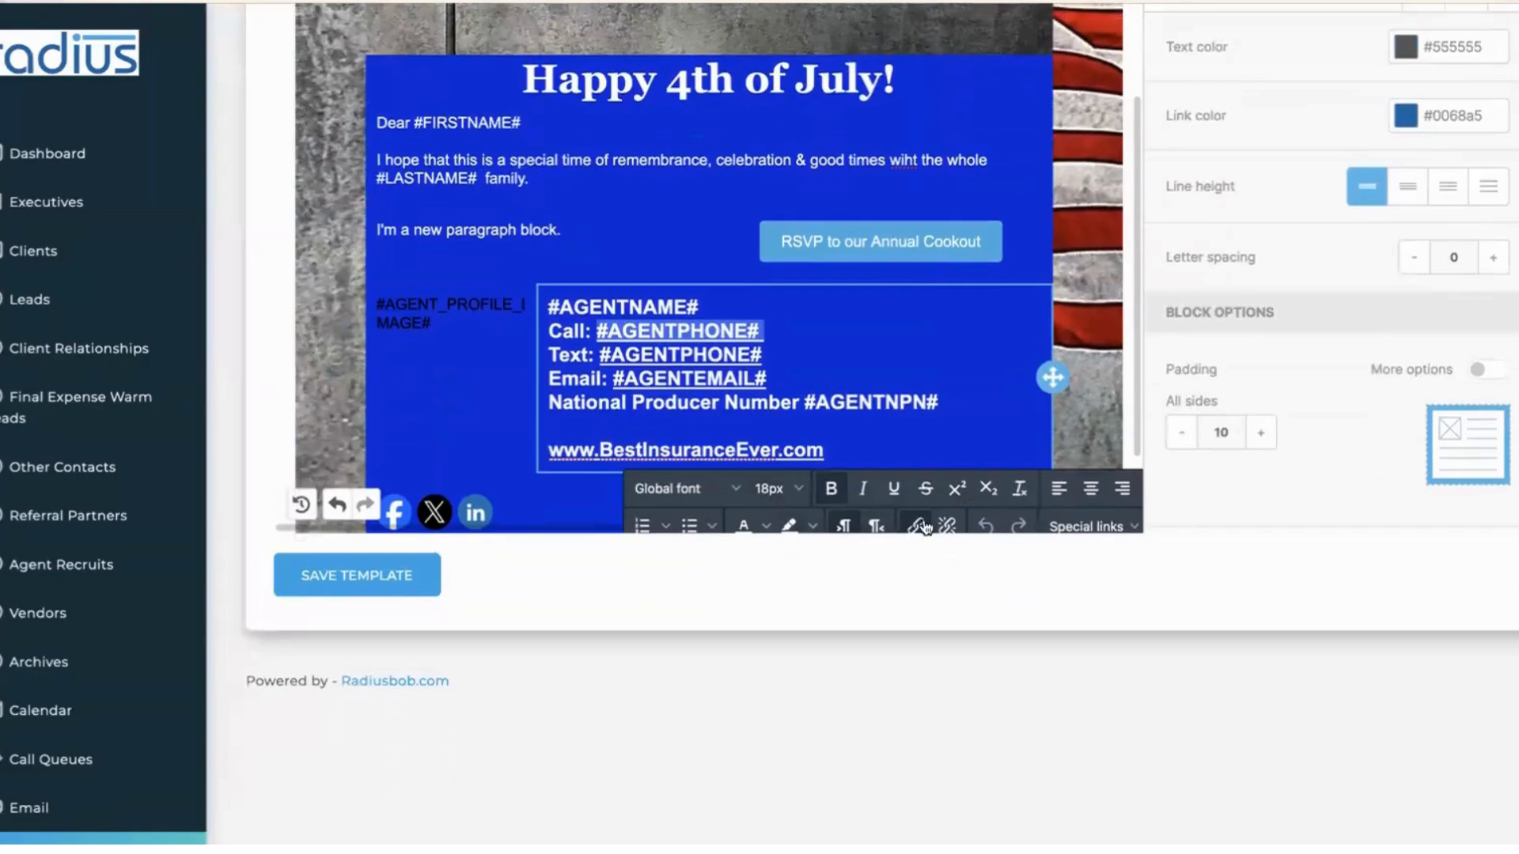
- Open the link settings for #AGENTPHONE#, keeping the link type as Tel
left_click(918, 527)
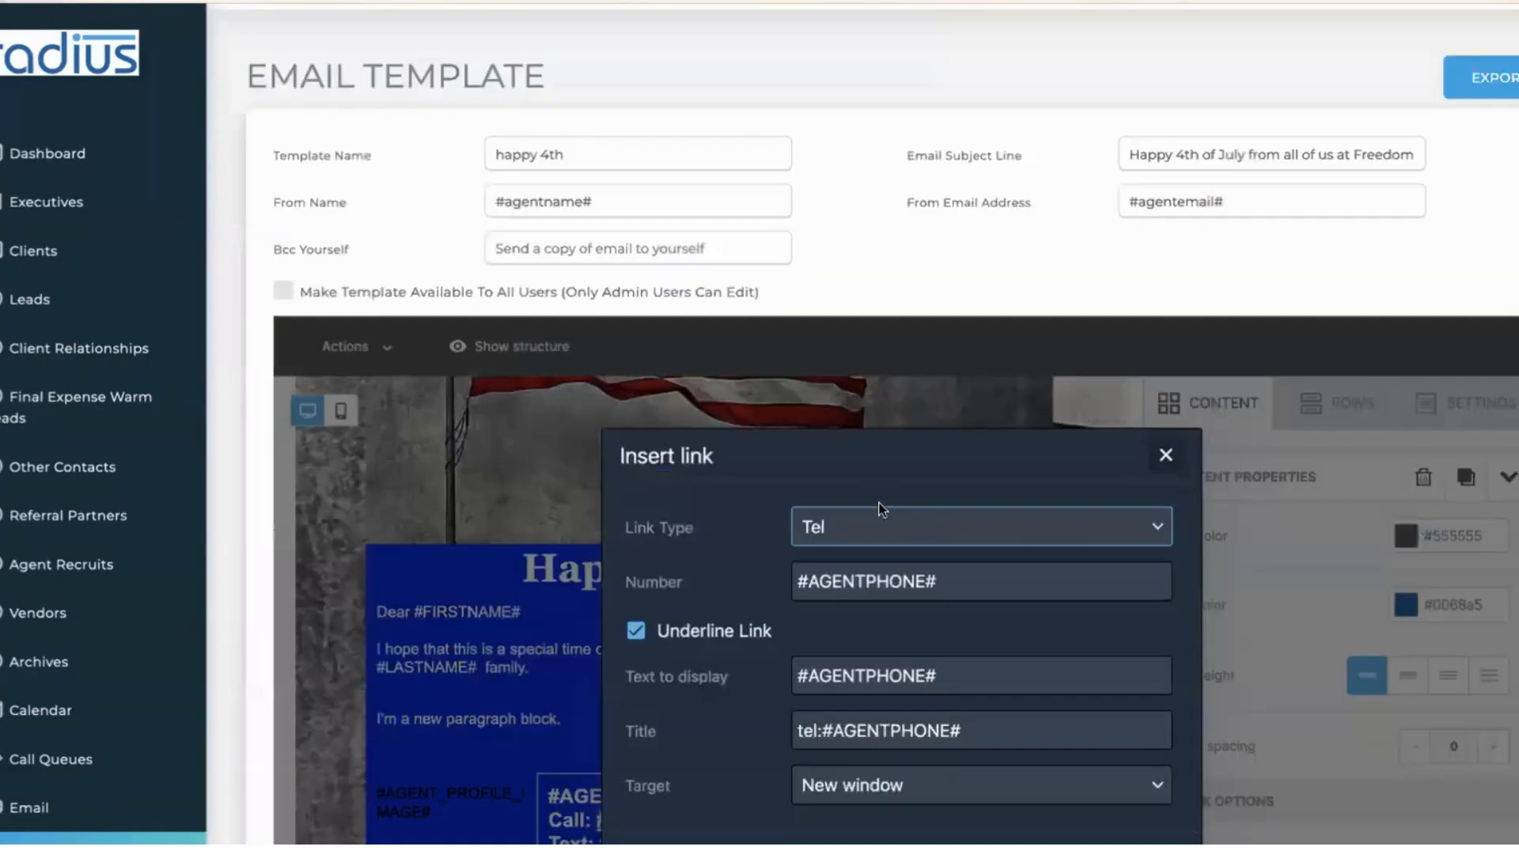
left_click(872, 525)
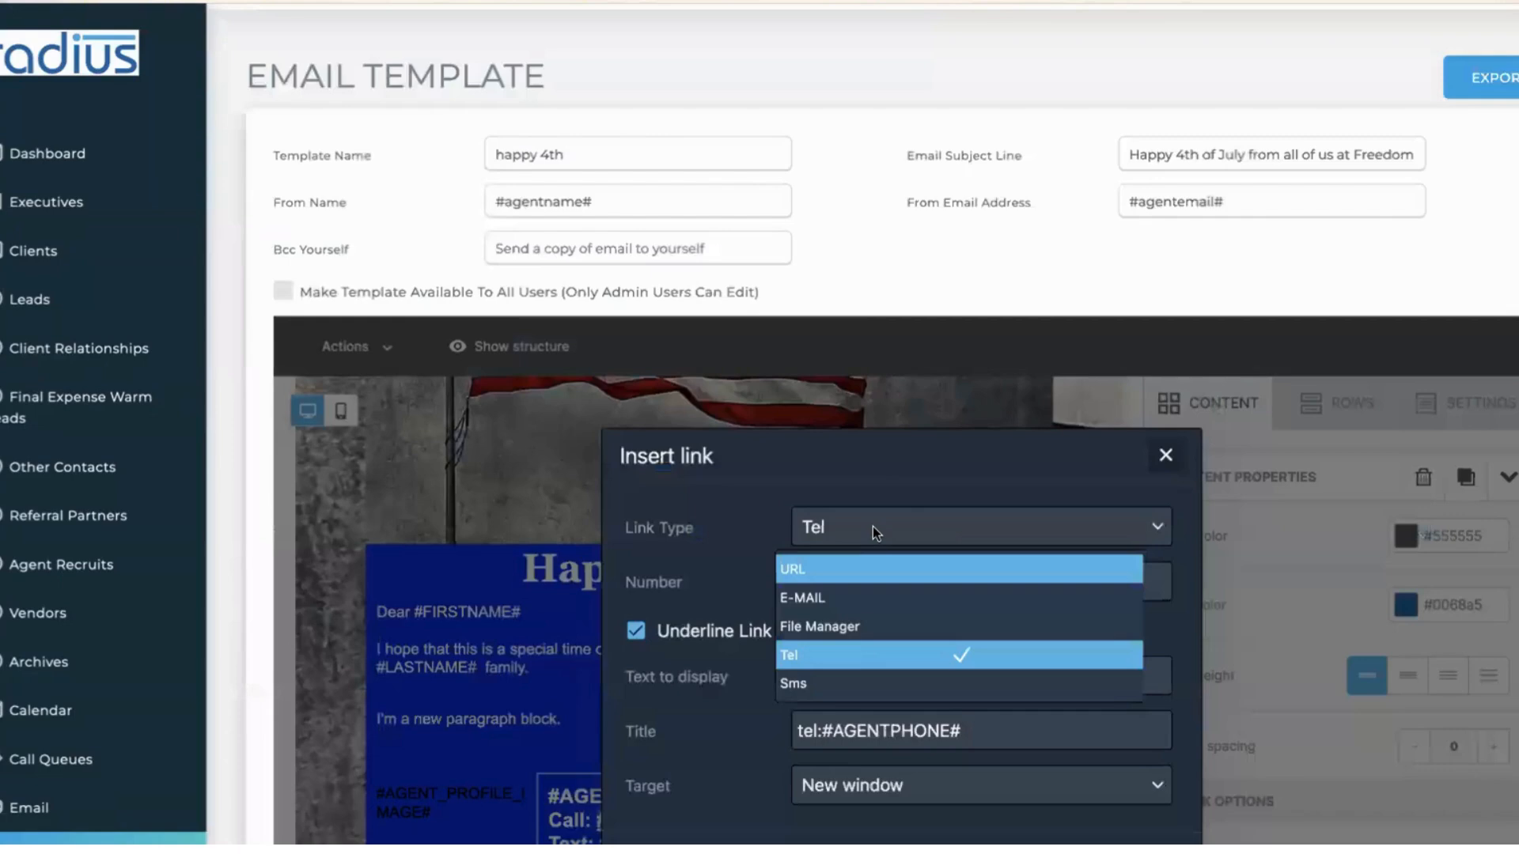
left_click(852, 660)
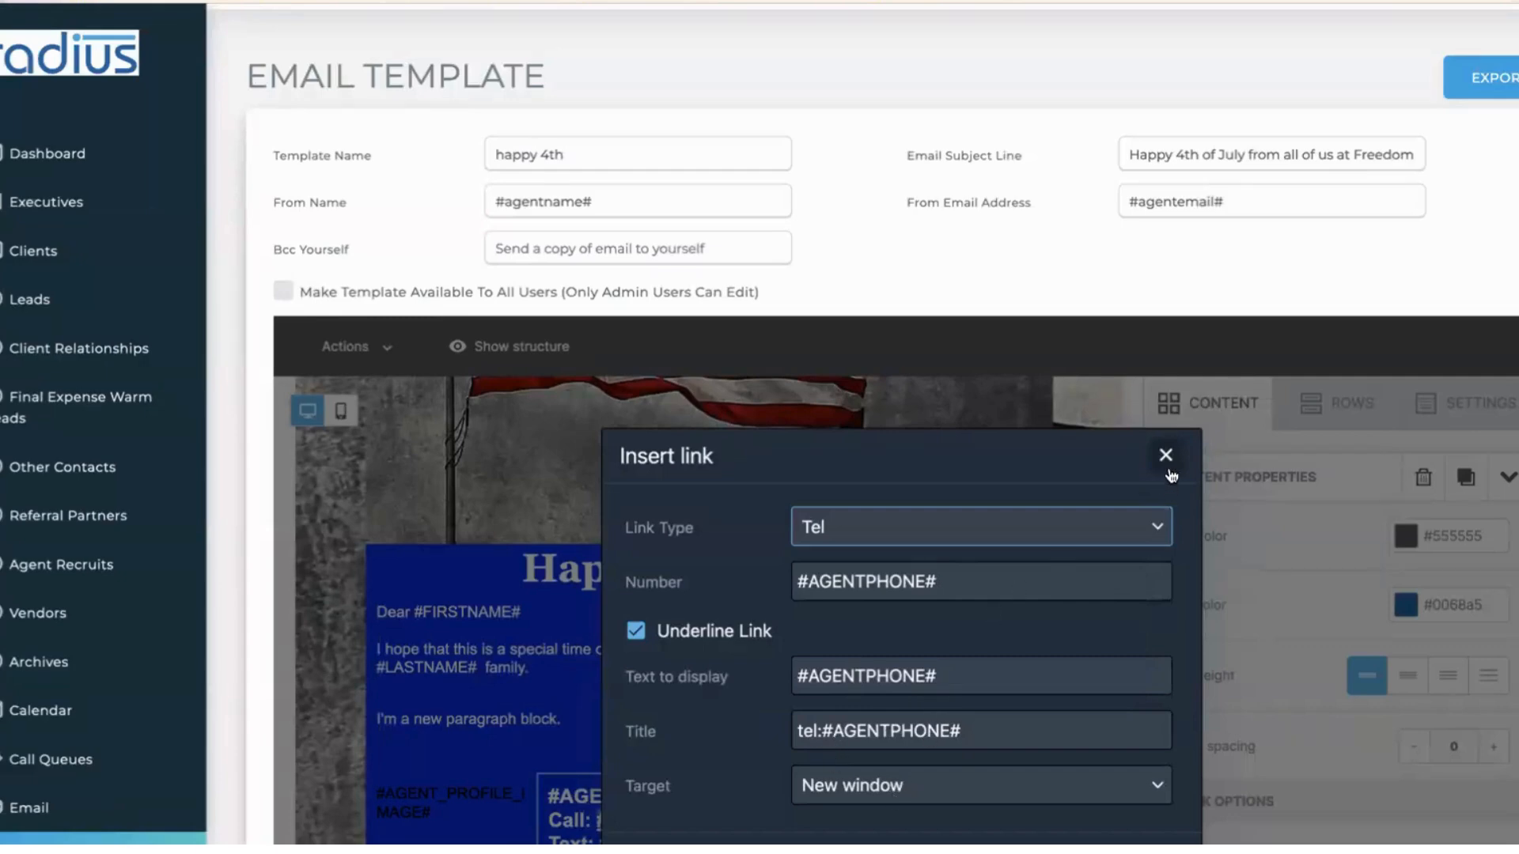
- Switch the link type to Sms, then close the dialog without applying
left_click(955, 536)
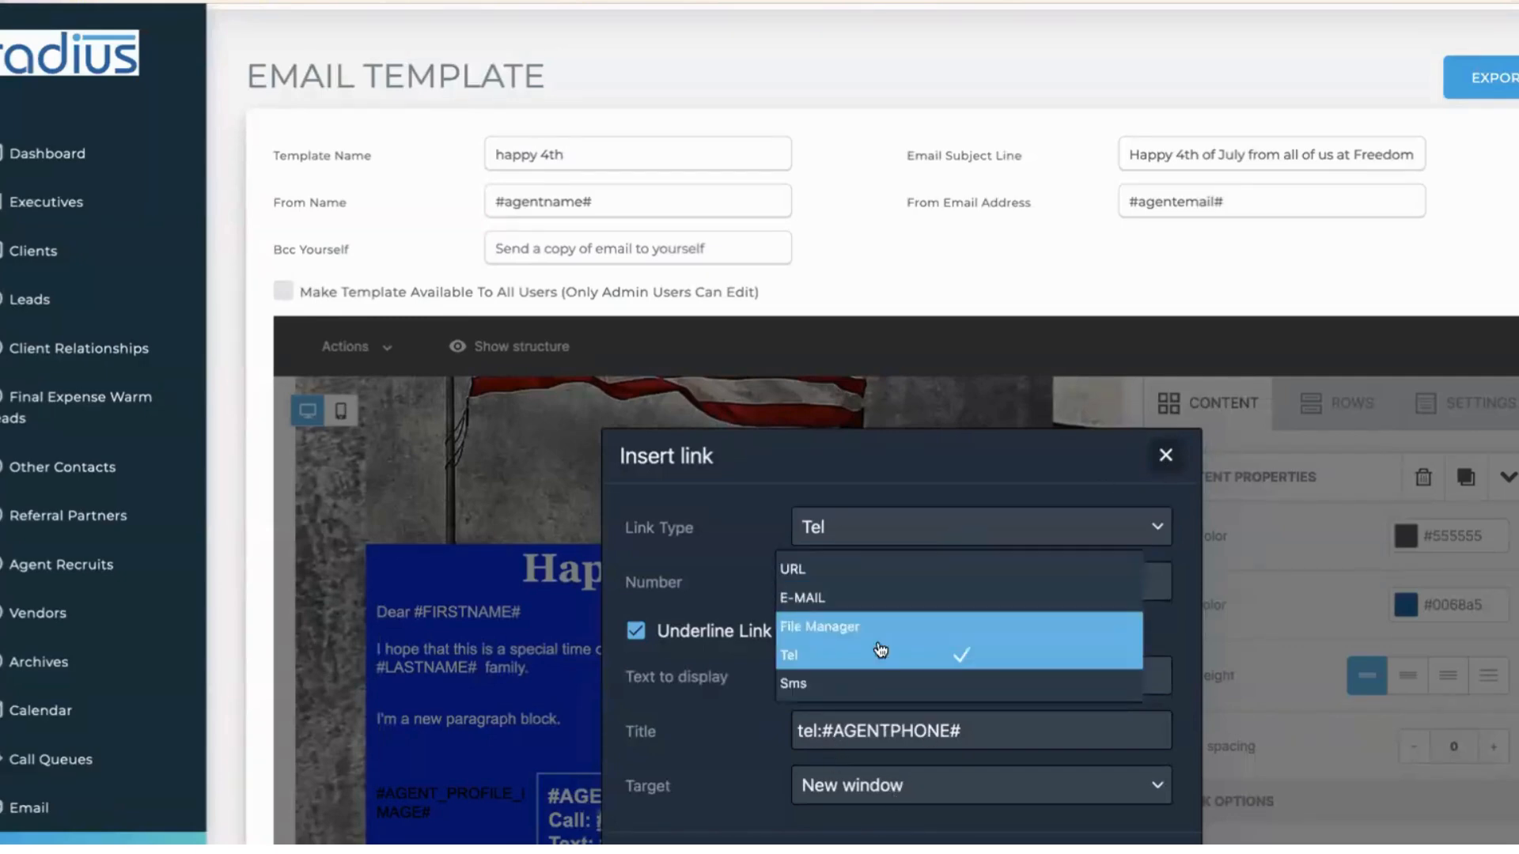
left_click(845, 682)
left_click(951, 554)
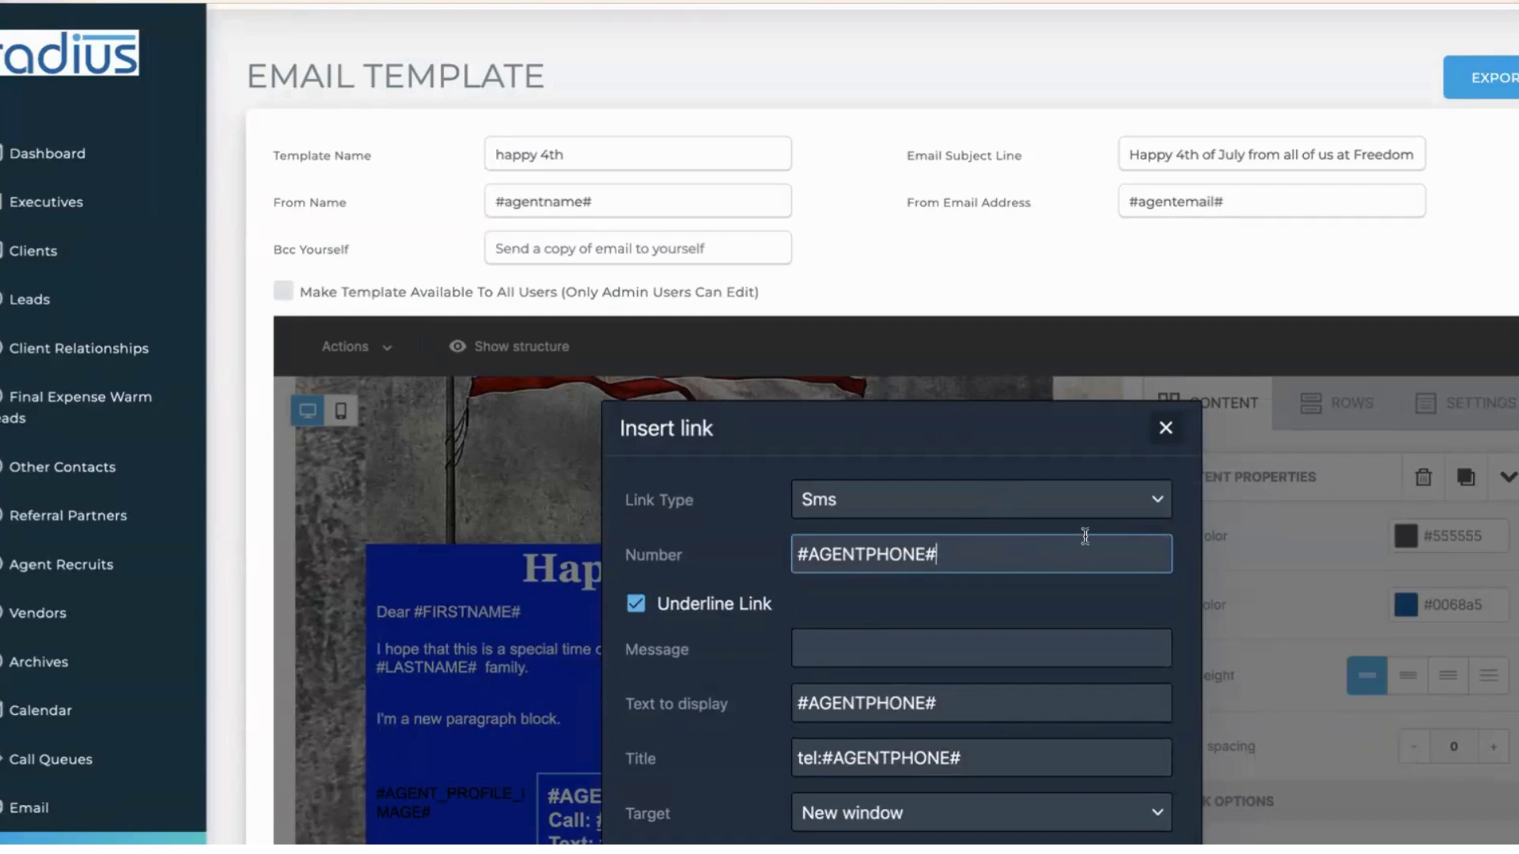
left_click(1085, 499)
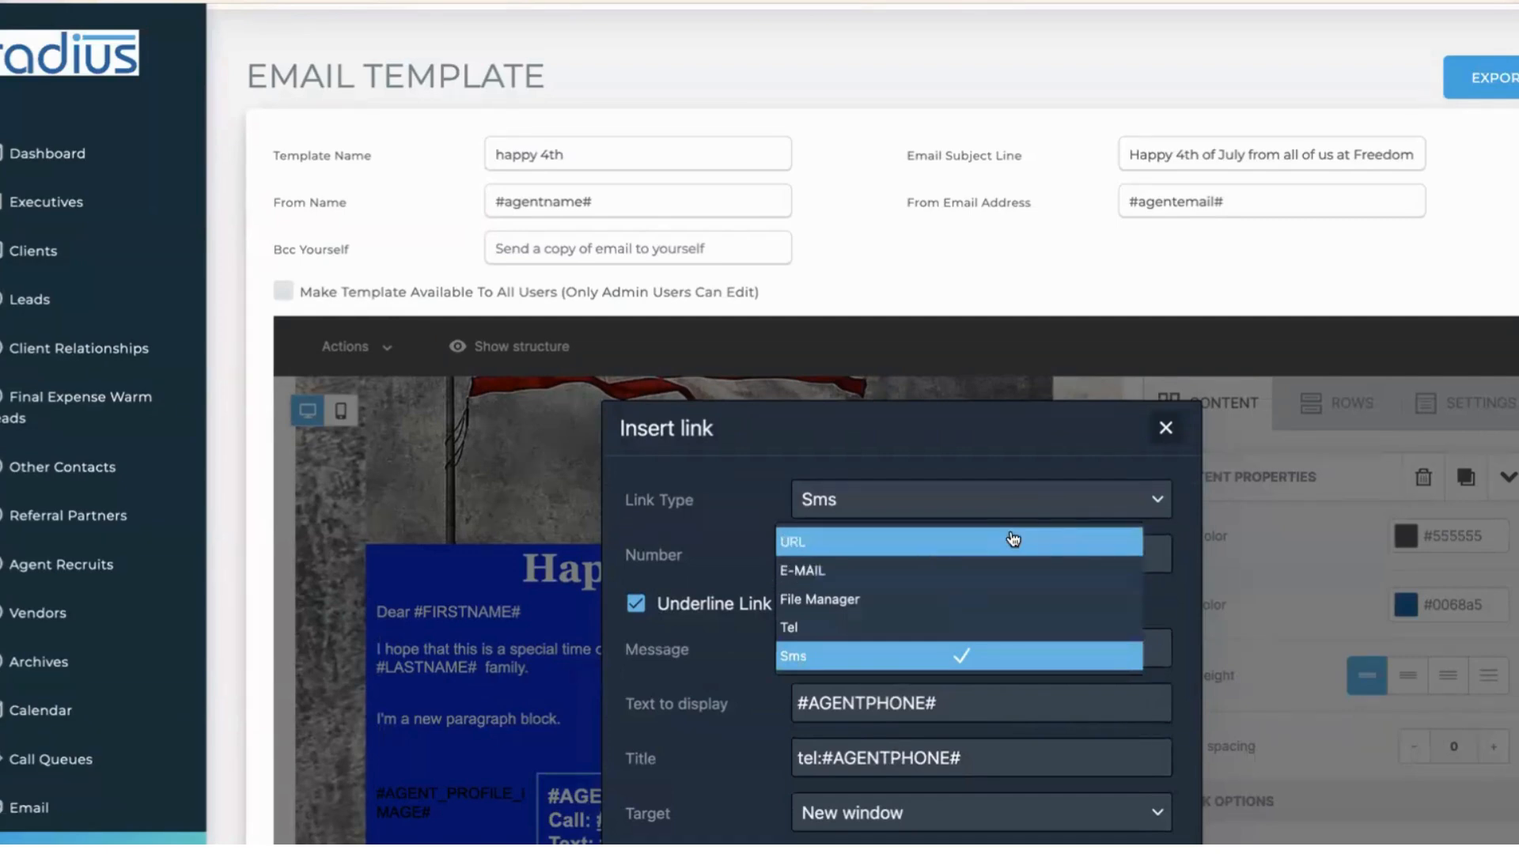
left_click(1167, 433)
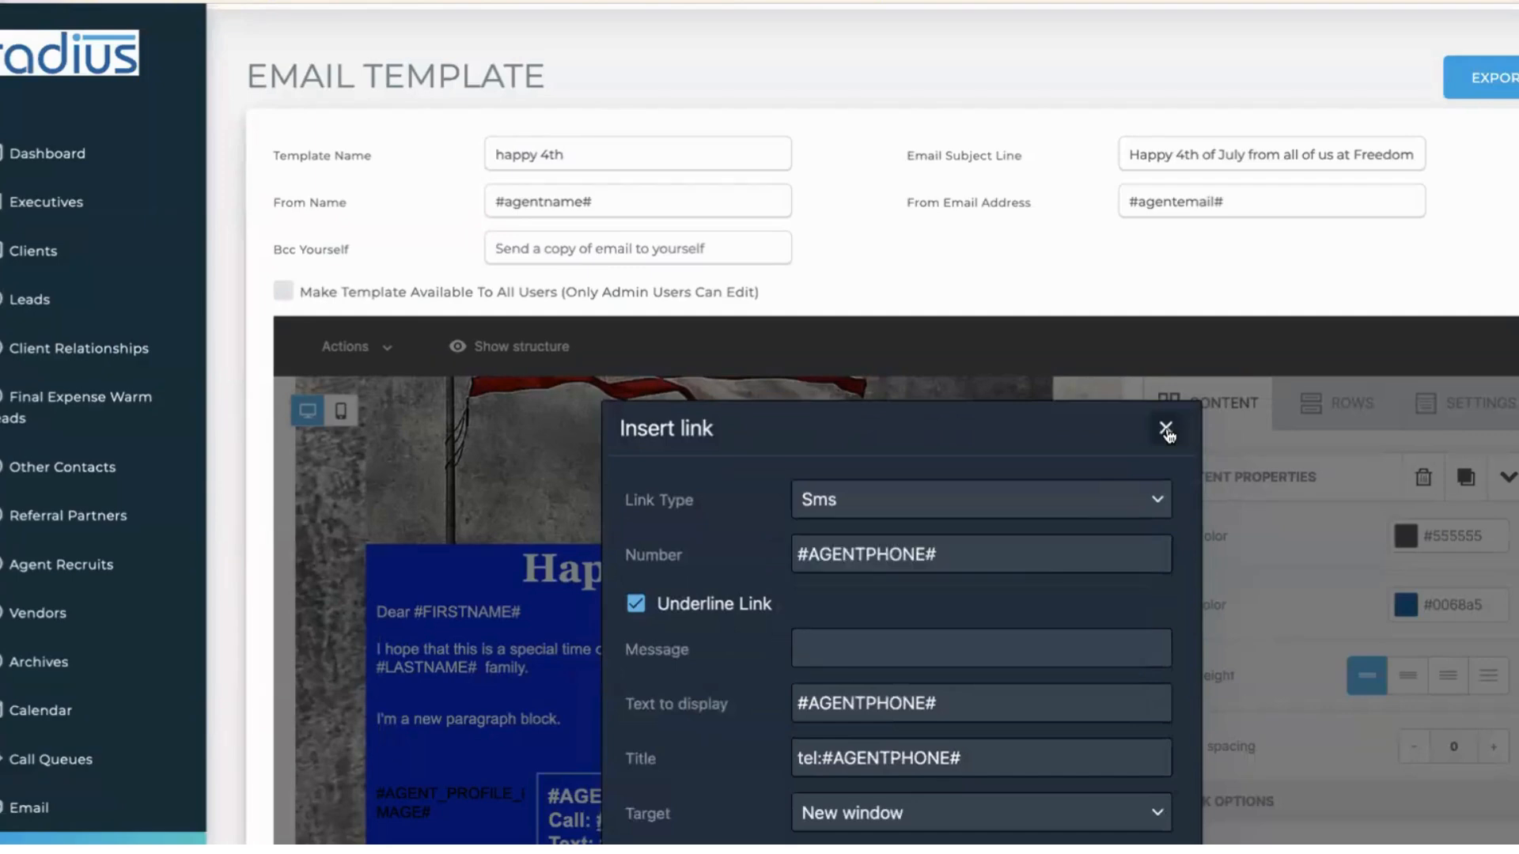
left_click(1166, 430)
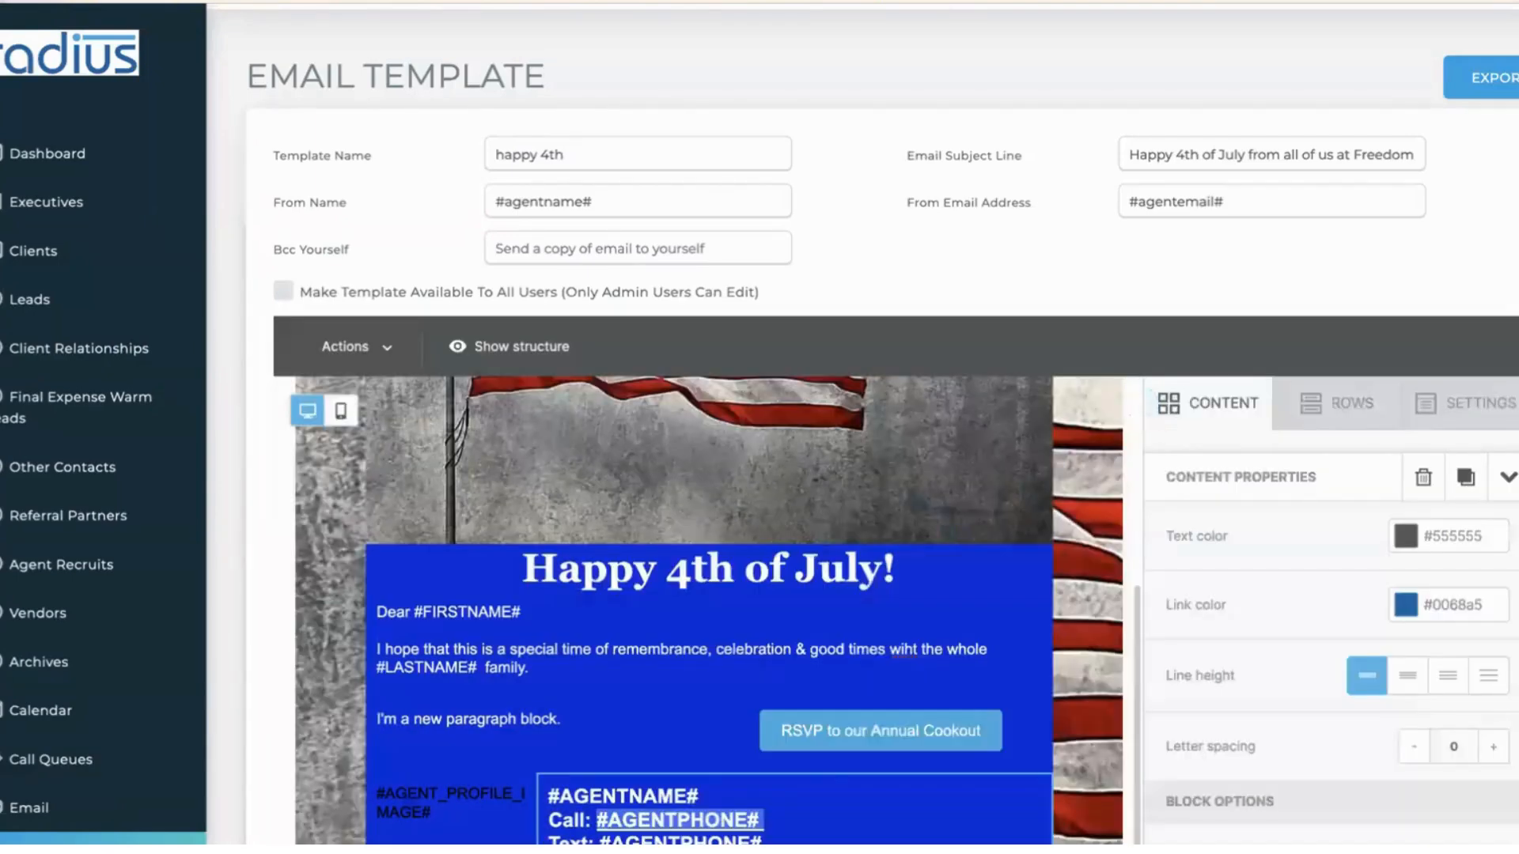
- Correct 'wiht' to 'with' in the greeting sentence
scroll(862, 427, "down", 3)
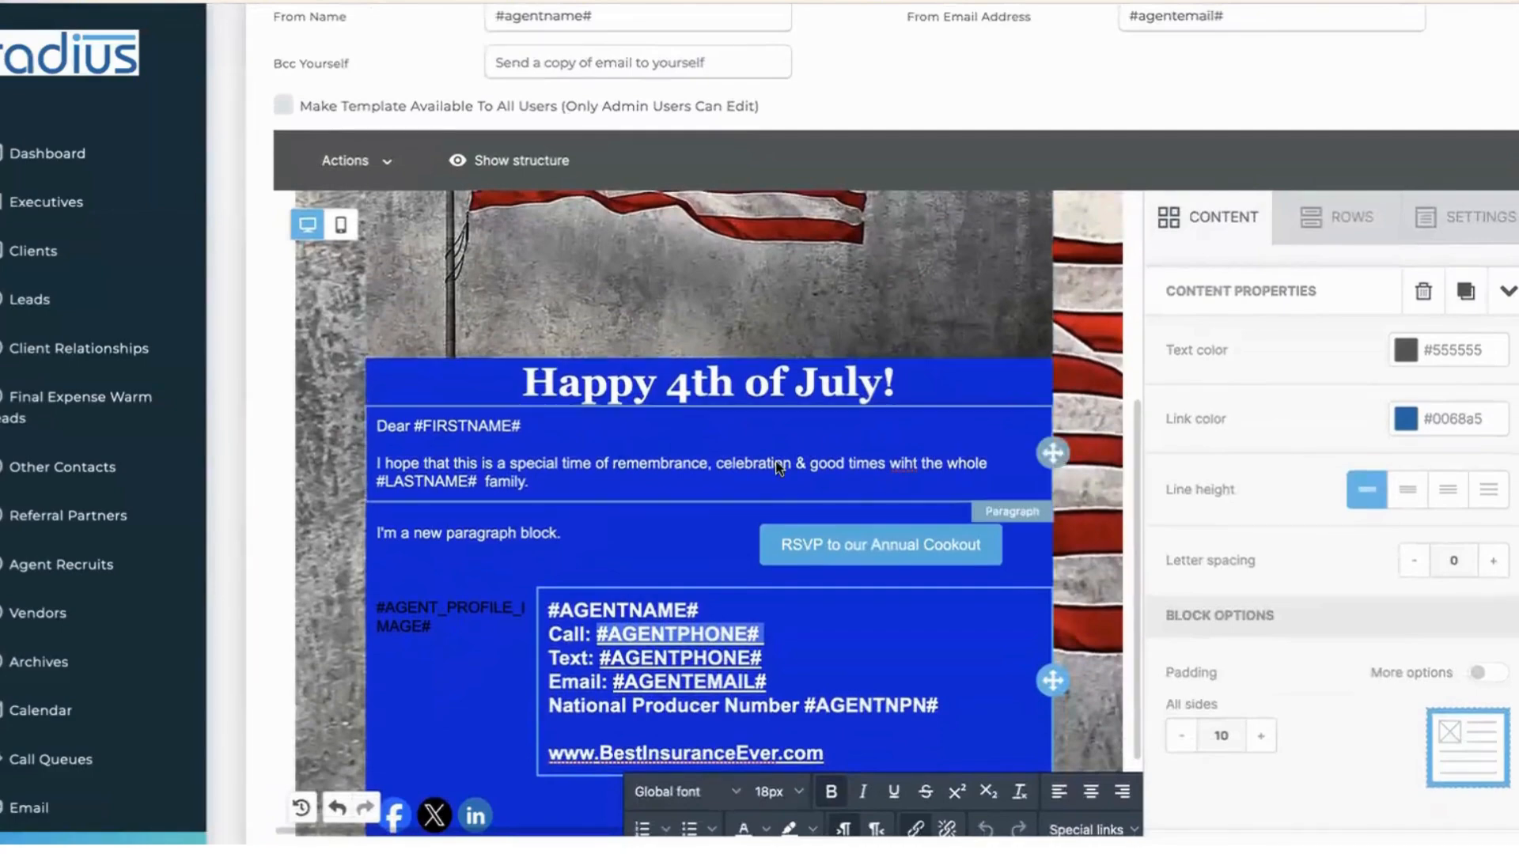
left_click(699, 484)
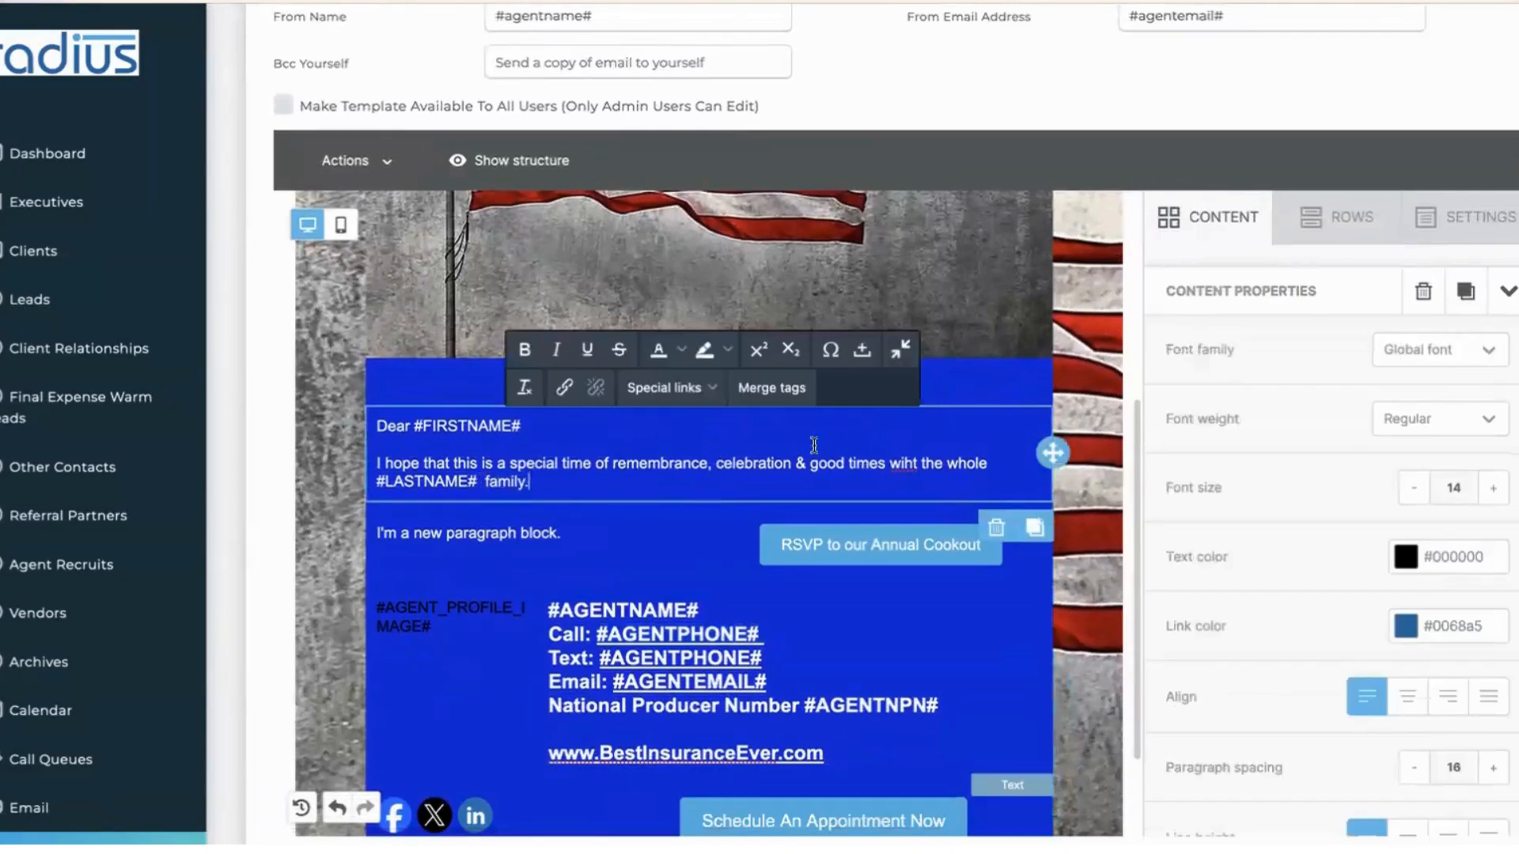
left_click(920, 460)
key("Left")
key("BackSpace")
key("BackSpace")
type("th")
- Add Leads and Client as the mass email's recipient record types
left_click(47, 808)
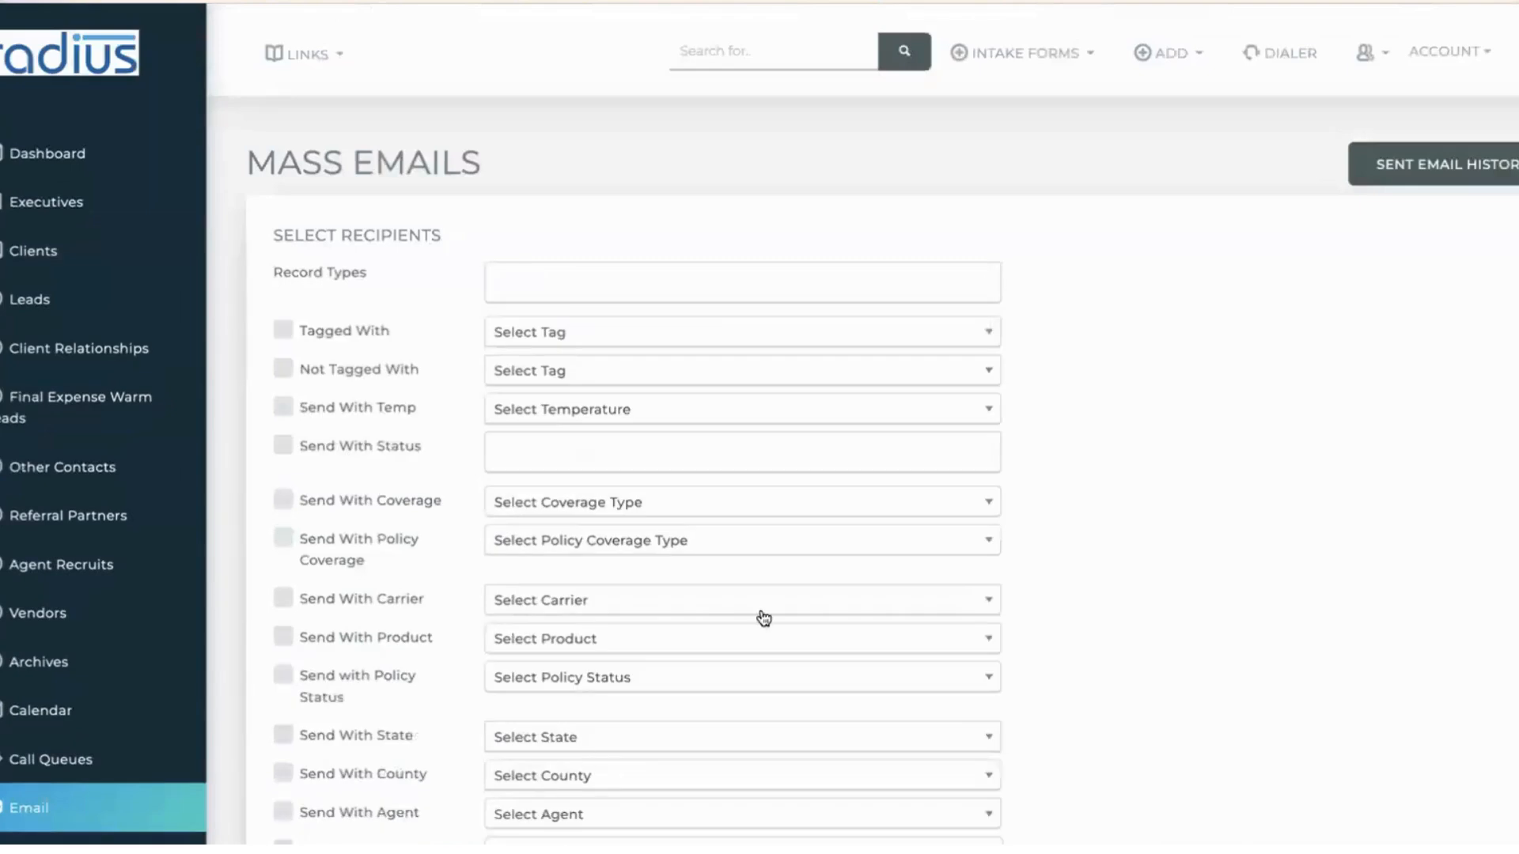
left_click(696, 285)
left_click(686, 326)
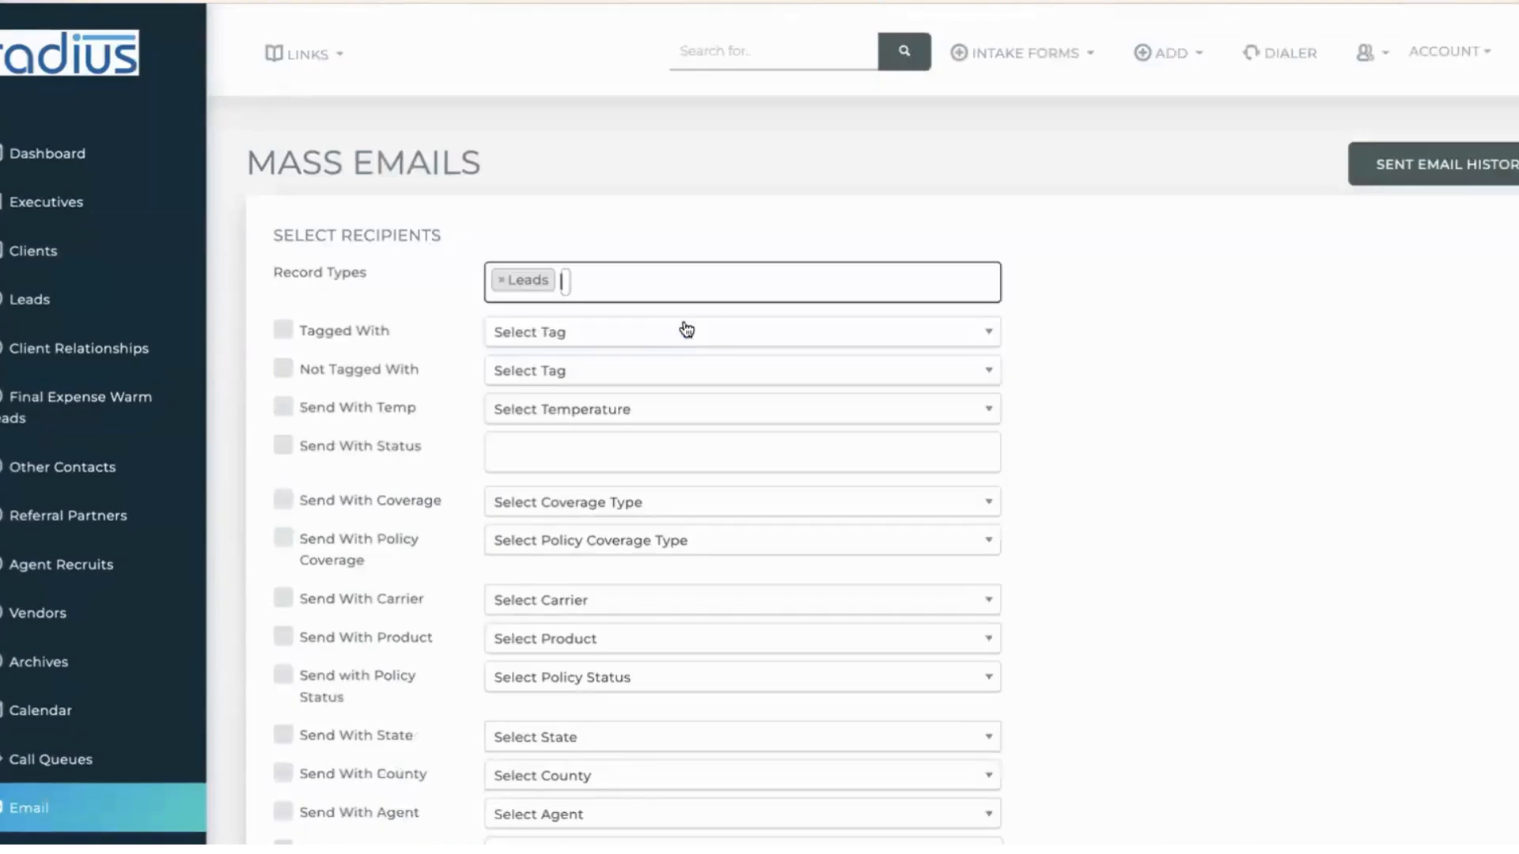
left_click(604, 279)
type("cl")
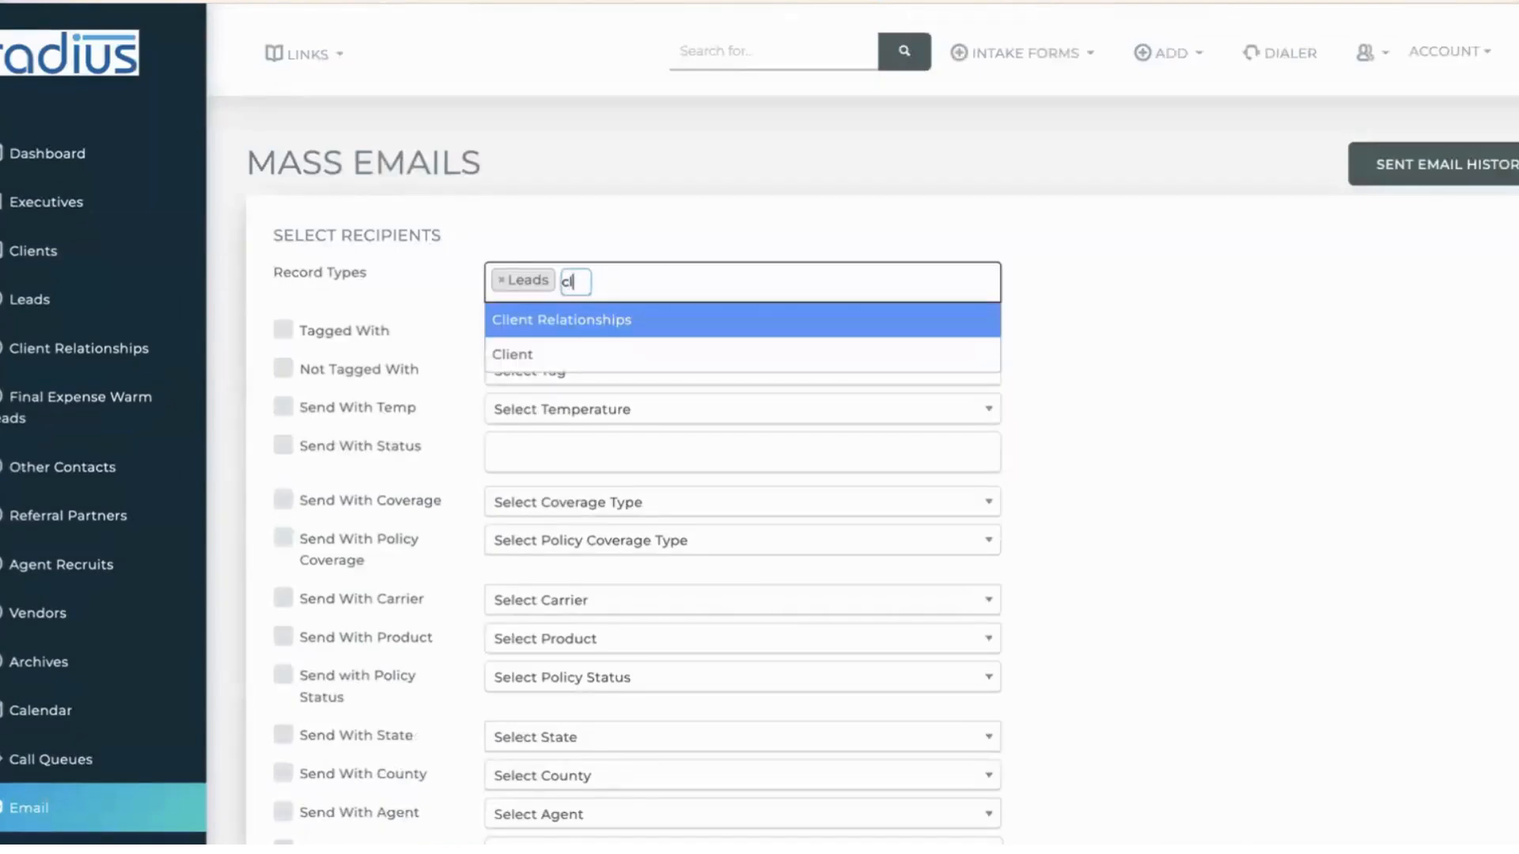
left_click(593, 354)
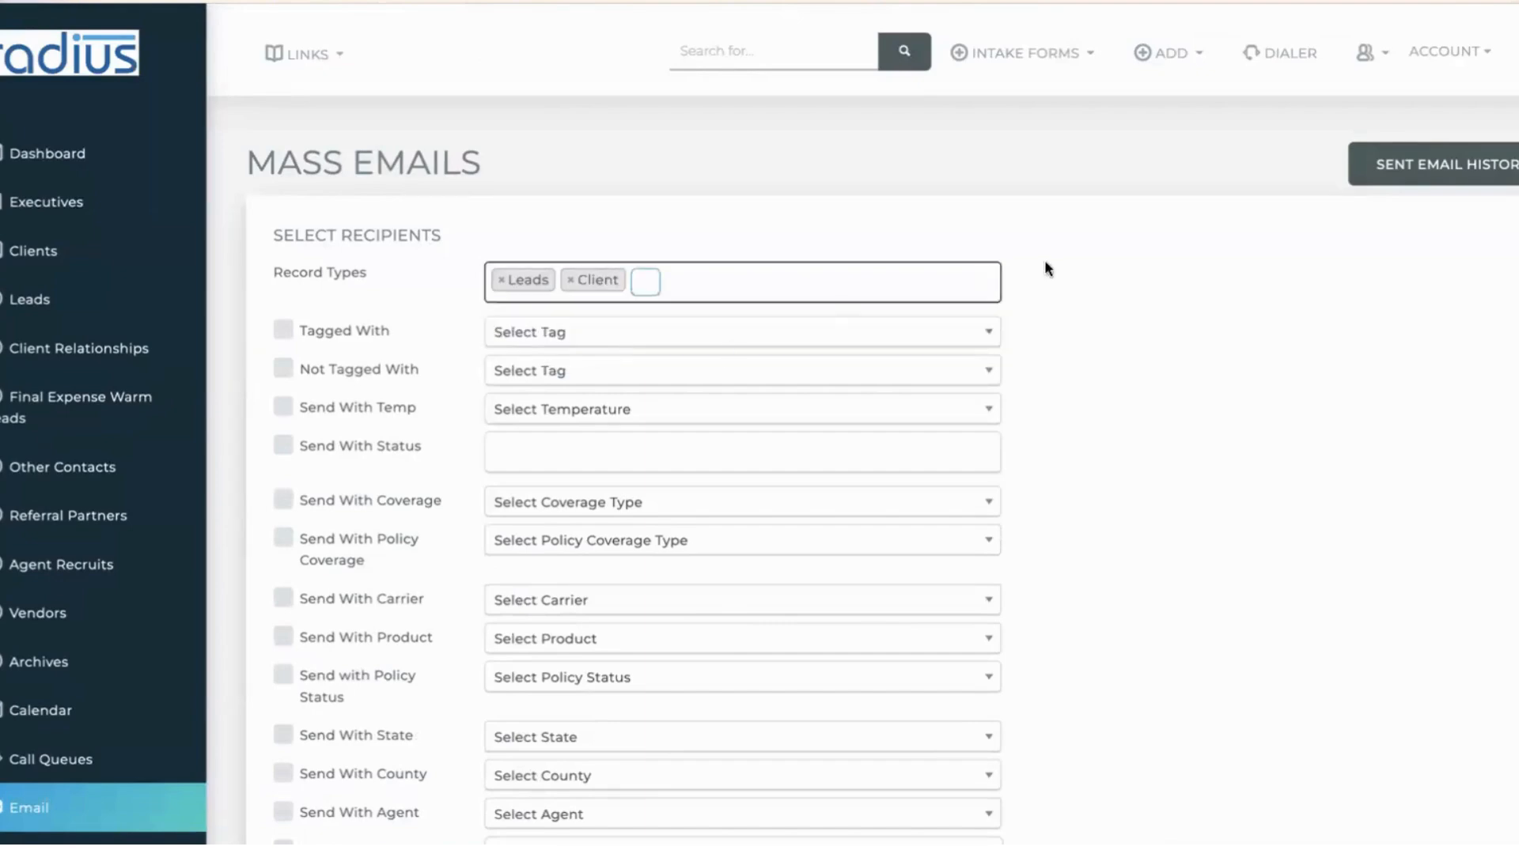
- Exclude contacts tagged Deceased, leaving 10 leads and 29 clients
left_click(284, 369)
left_click(546, 371)
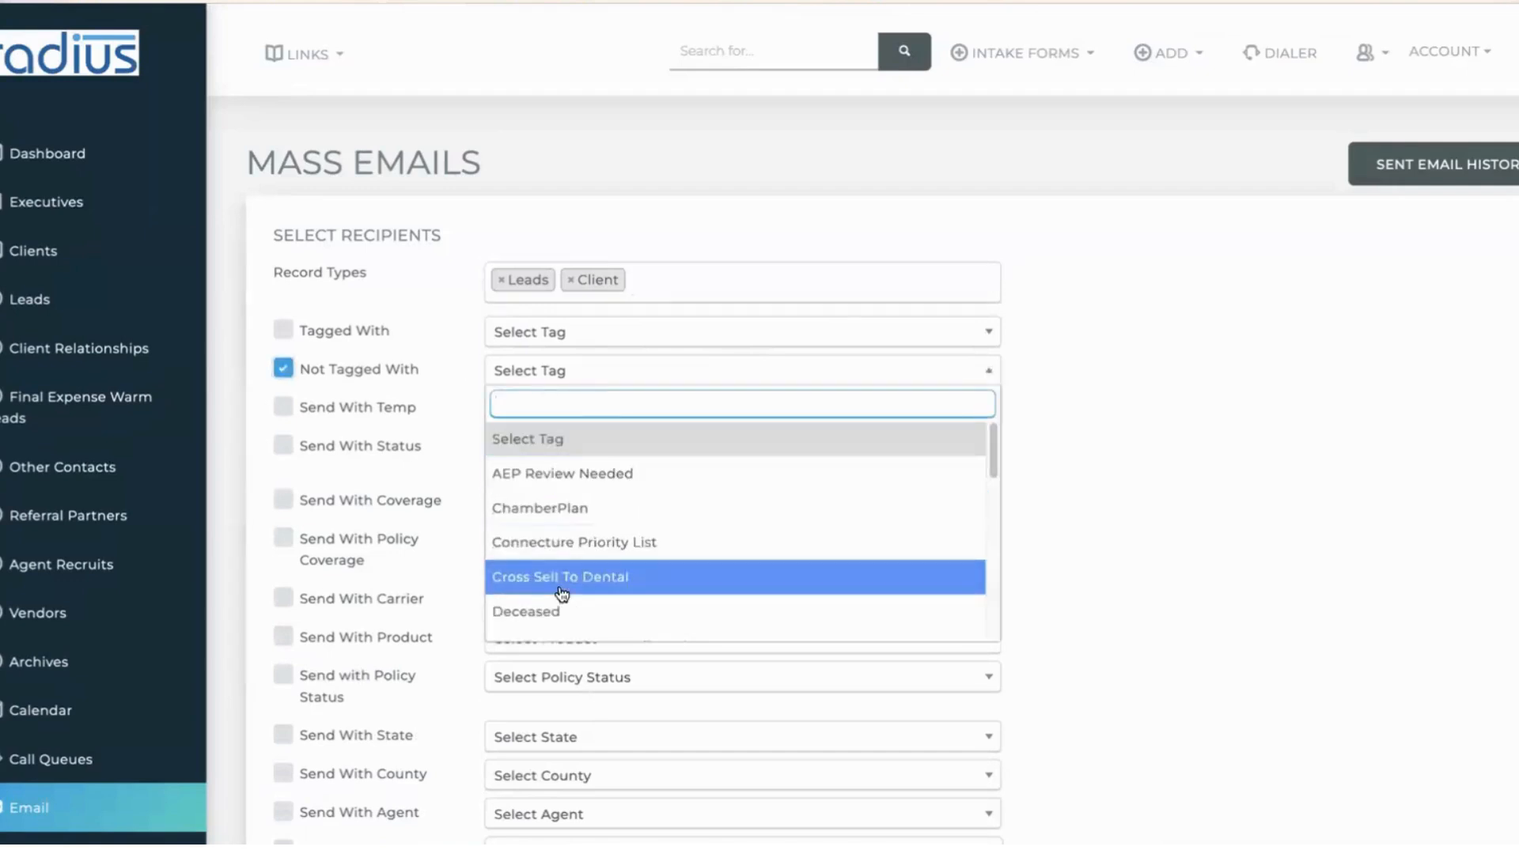
left_click(554, 612)
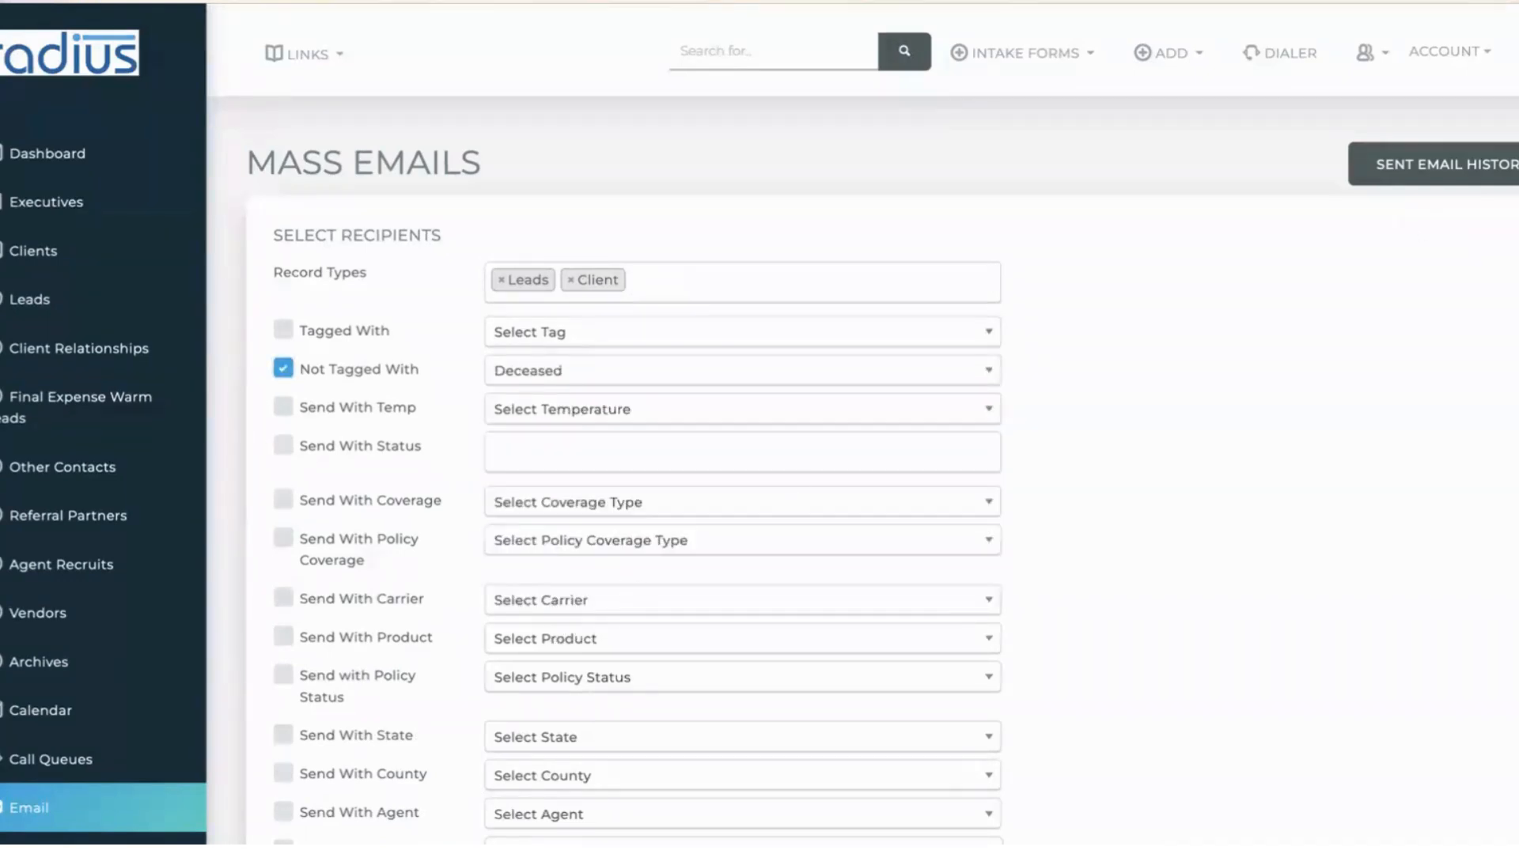
scroll(871, 428, "down", 10)
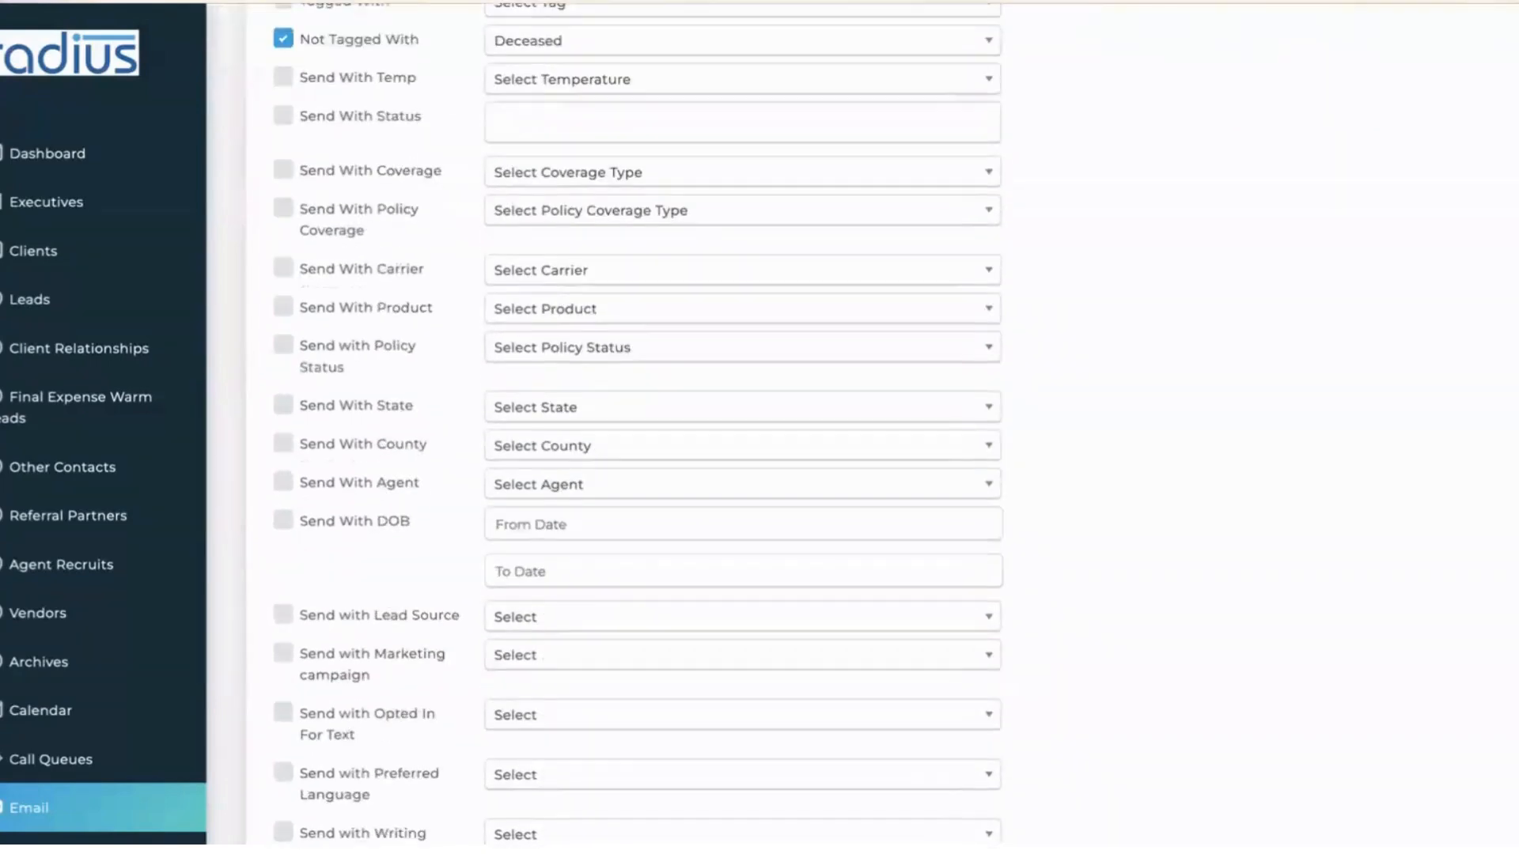
scroll(744, 629, "down", 3)
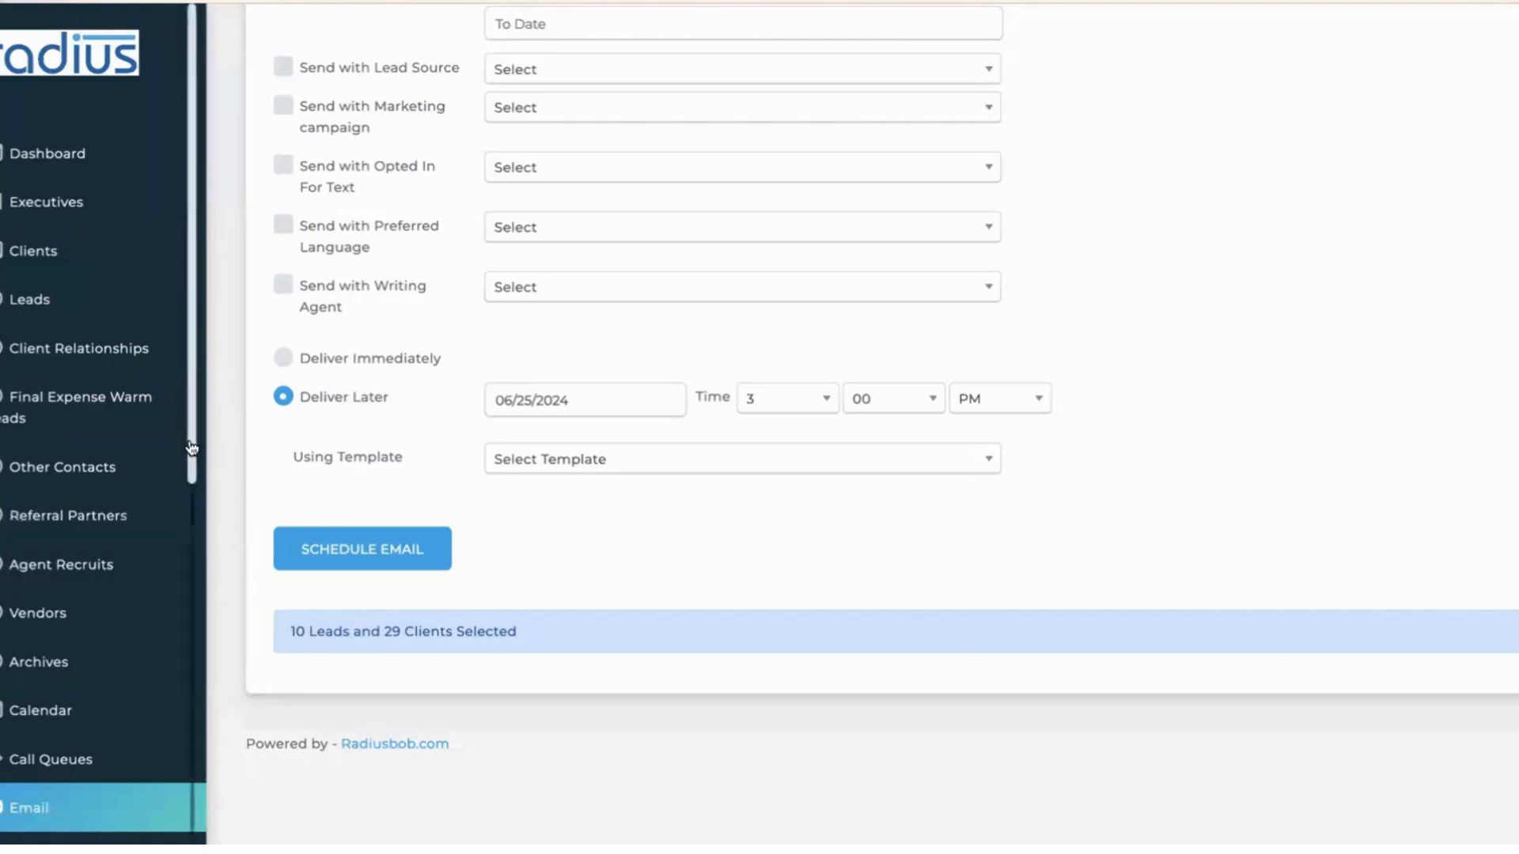
scroll(191, 448, "down", 8)
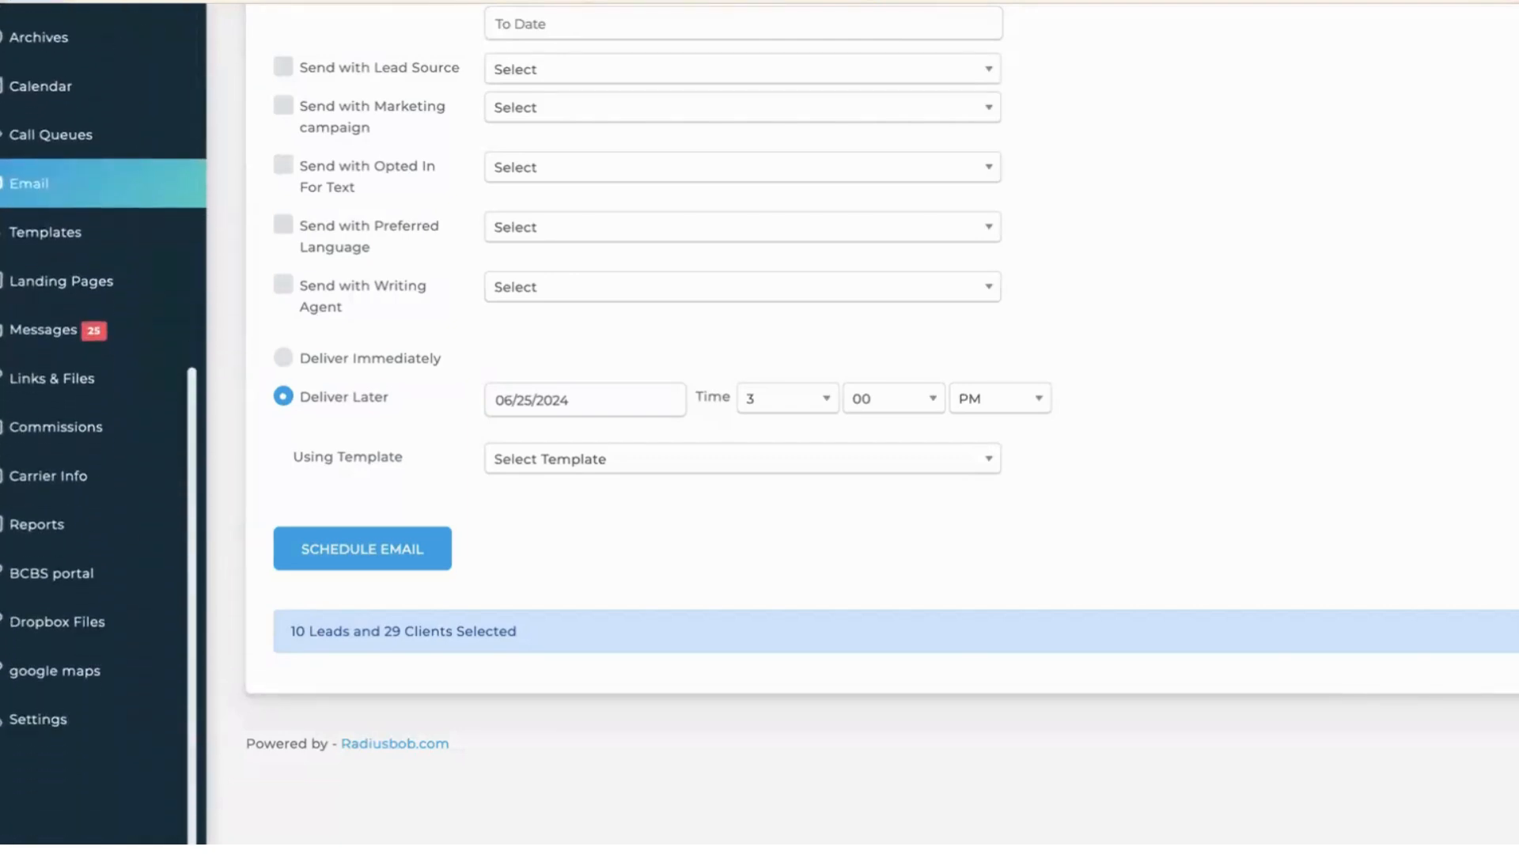
- Open the email and optional features settings in the account settings
left_click(72, 701)
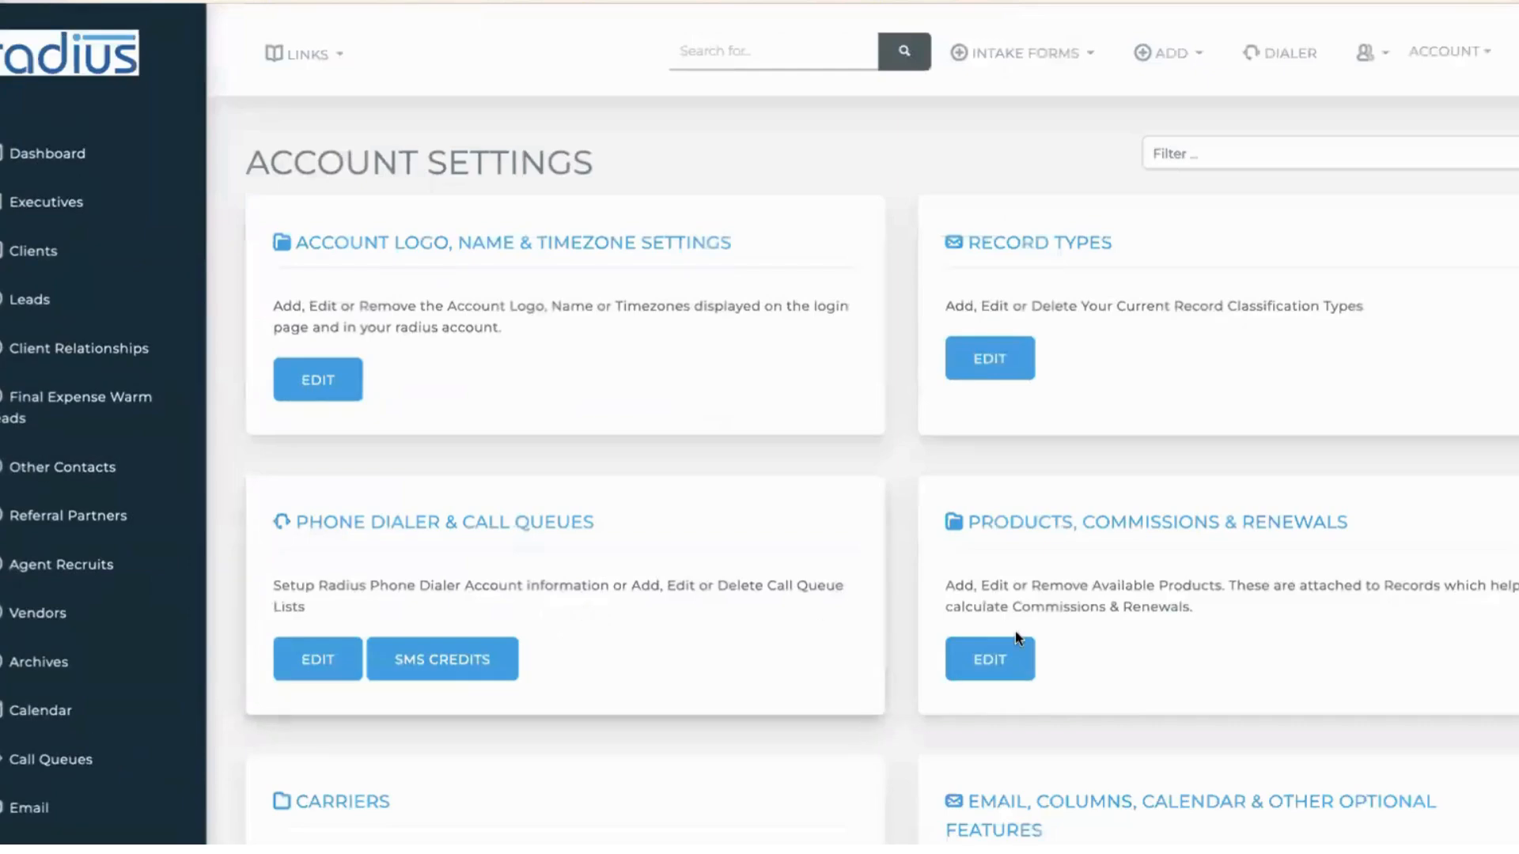
scroll(999, 772, "down", 2)
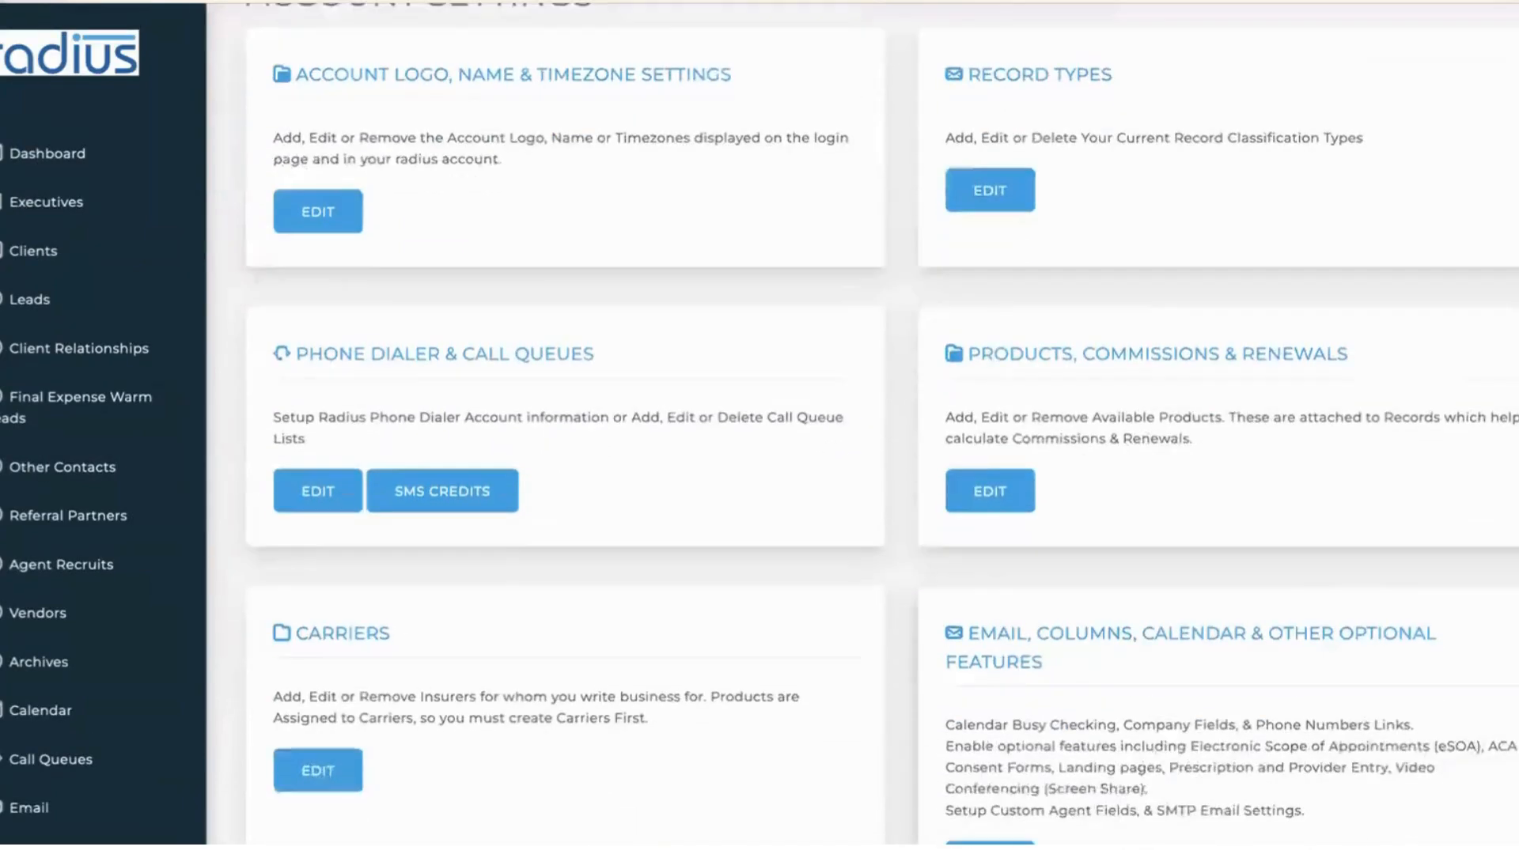
scroll(990, 807, "down", 3)
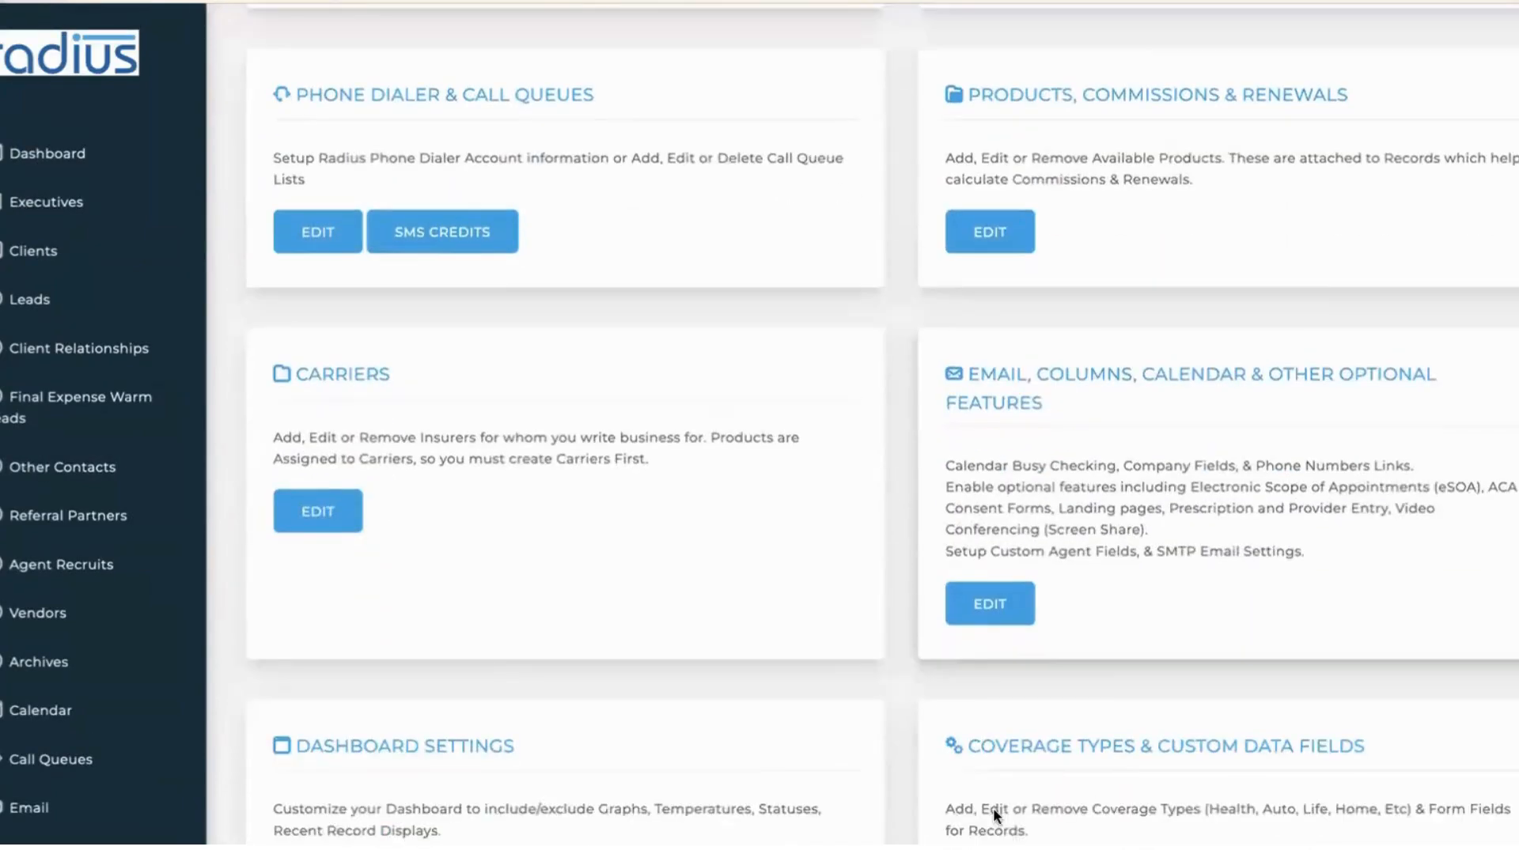
left_click(989, 606)
scroll(615, 429, "down", 15)
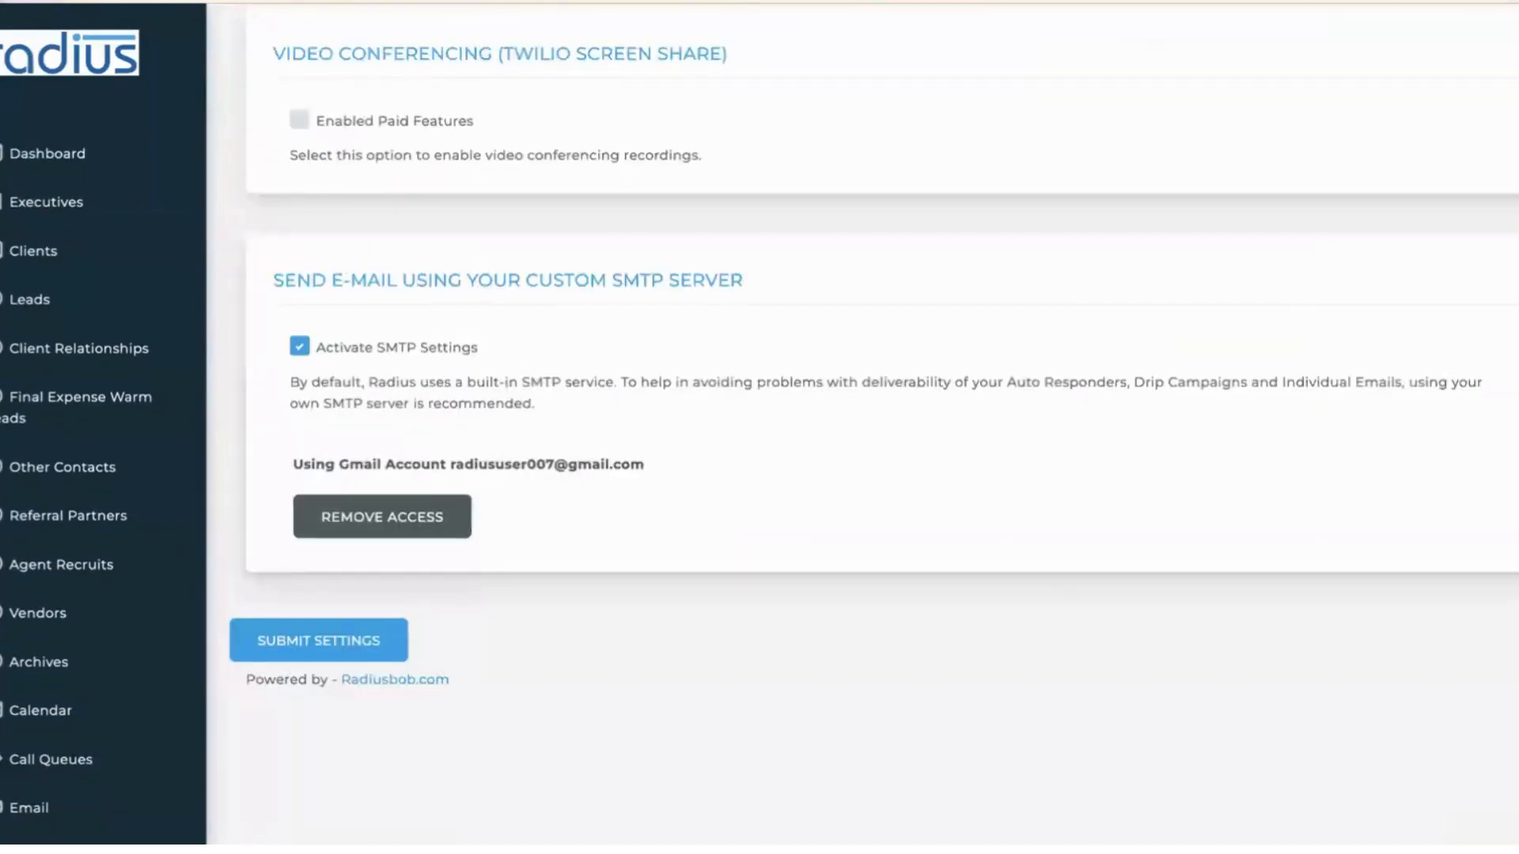
scroll(866, 427, "up", 15)
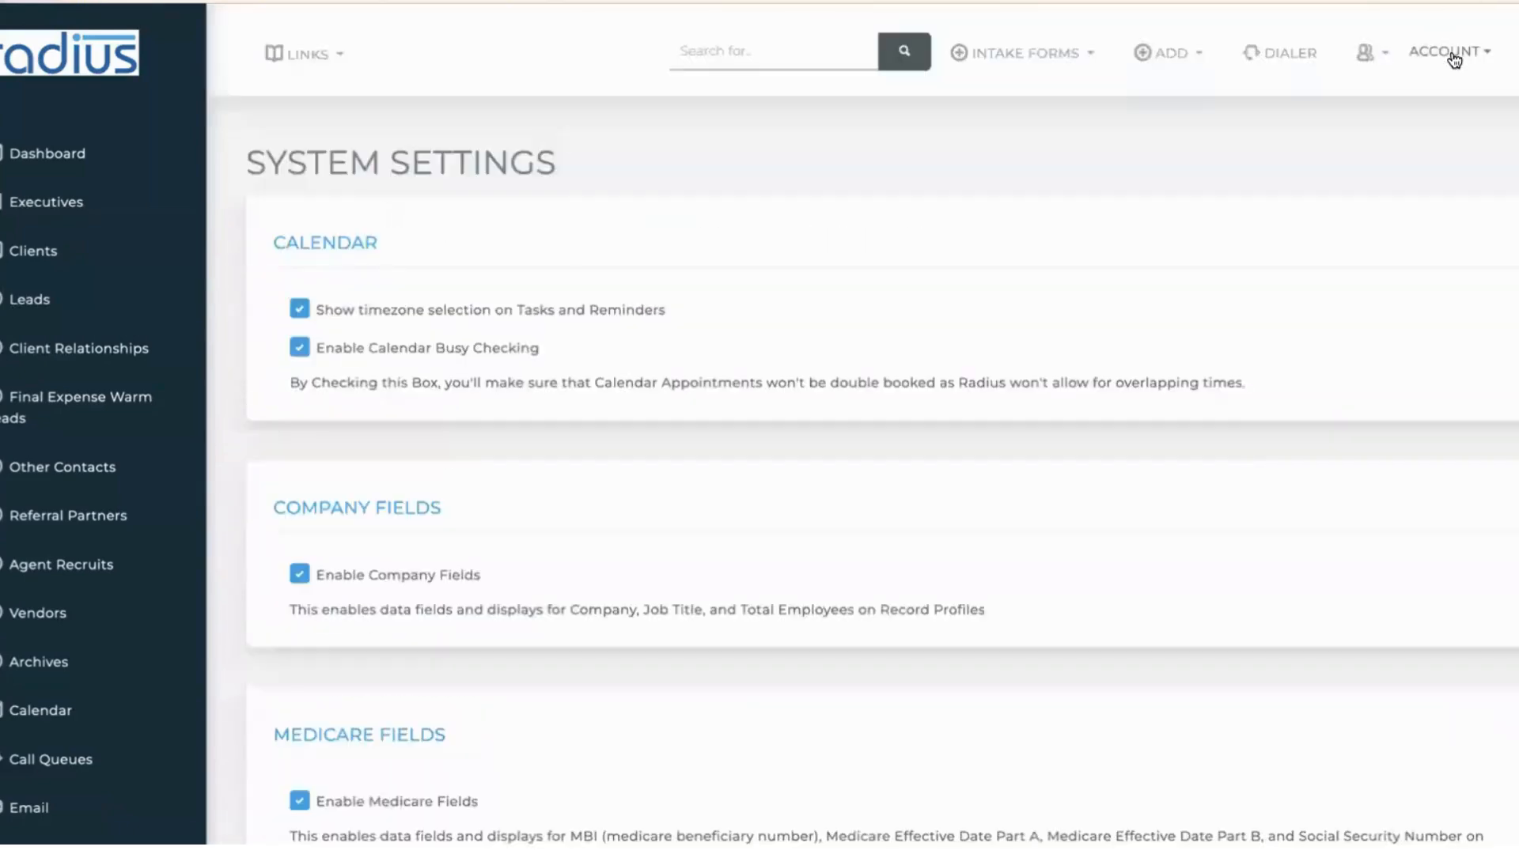
- Enable 'Send E-mail using Your Custom SMTP Server' in My Information's Email settings
left_click(1455, 57)
left_click(1397, 113)
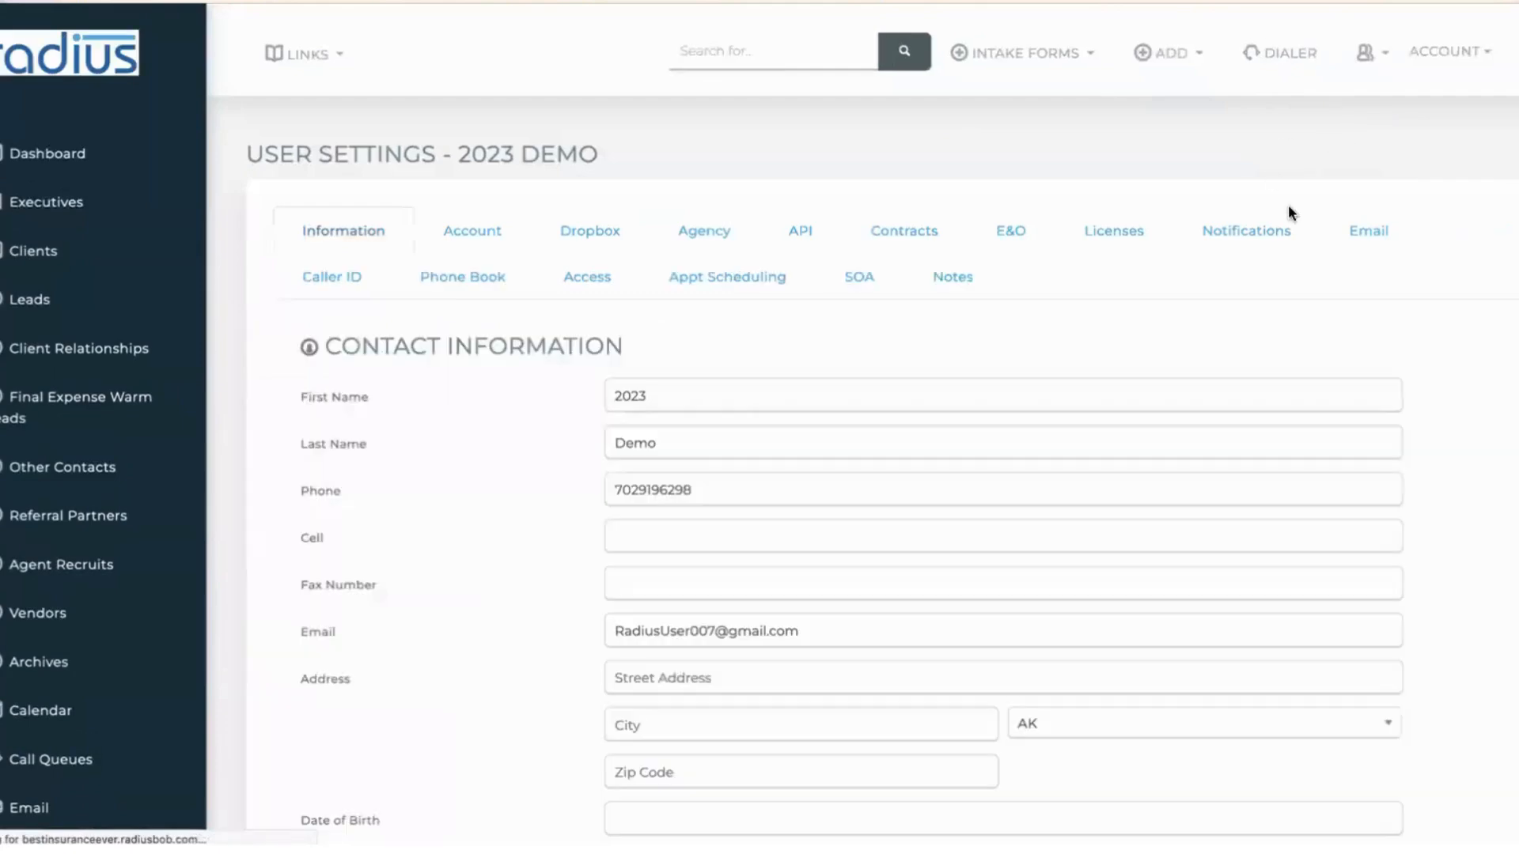
left_click(1377, 247)
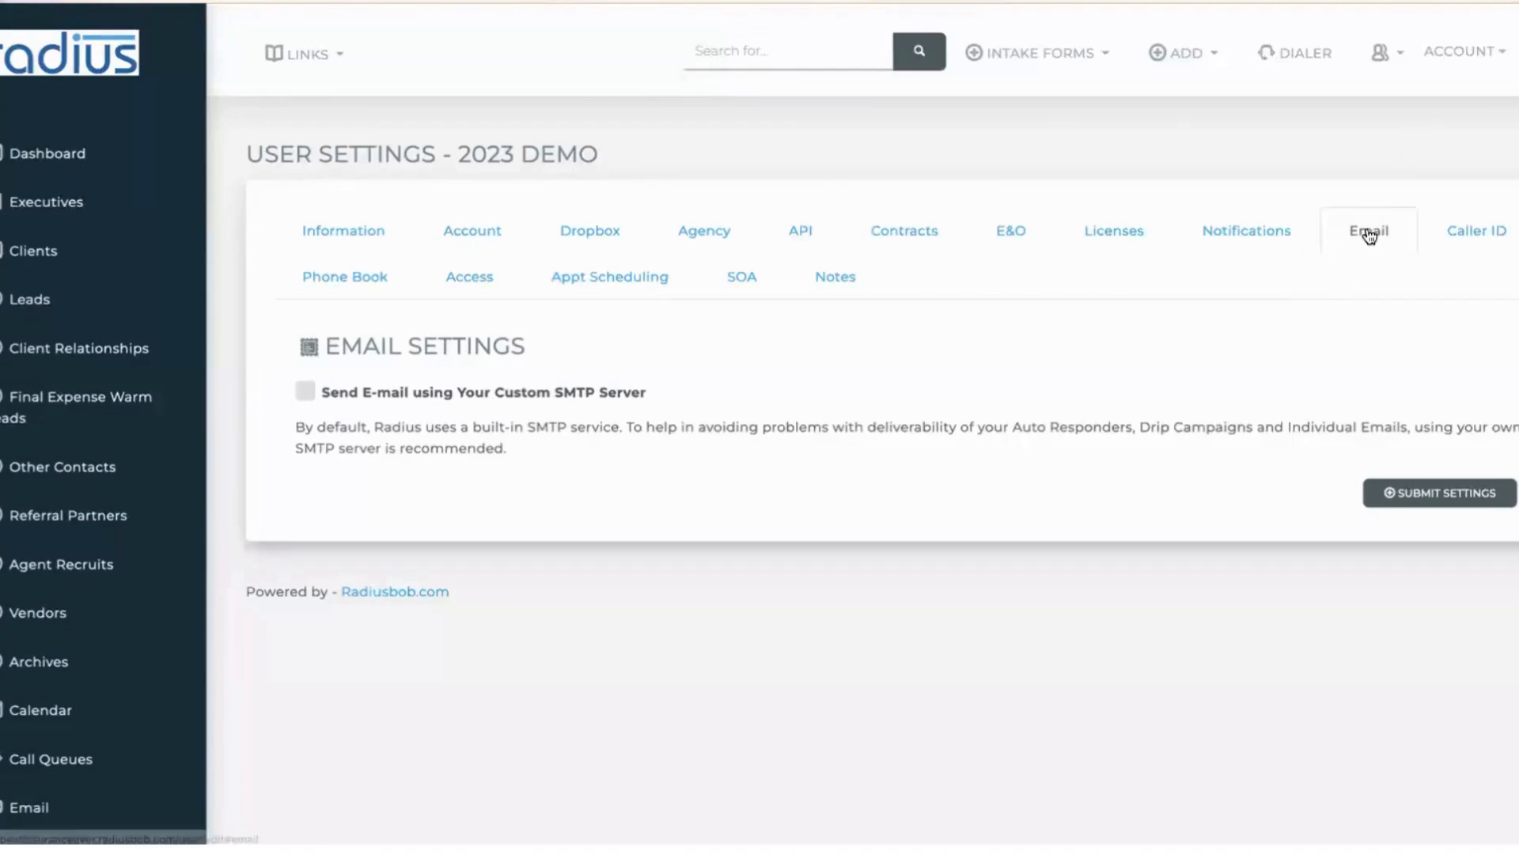
left_click(534, 393)
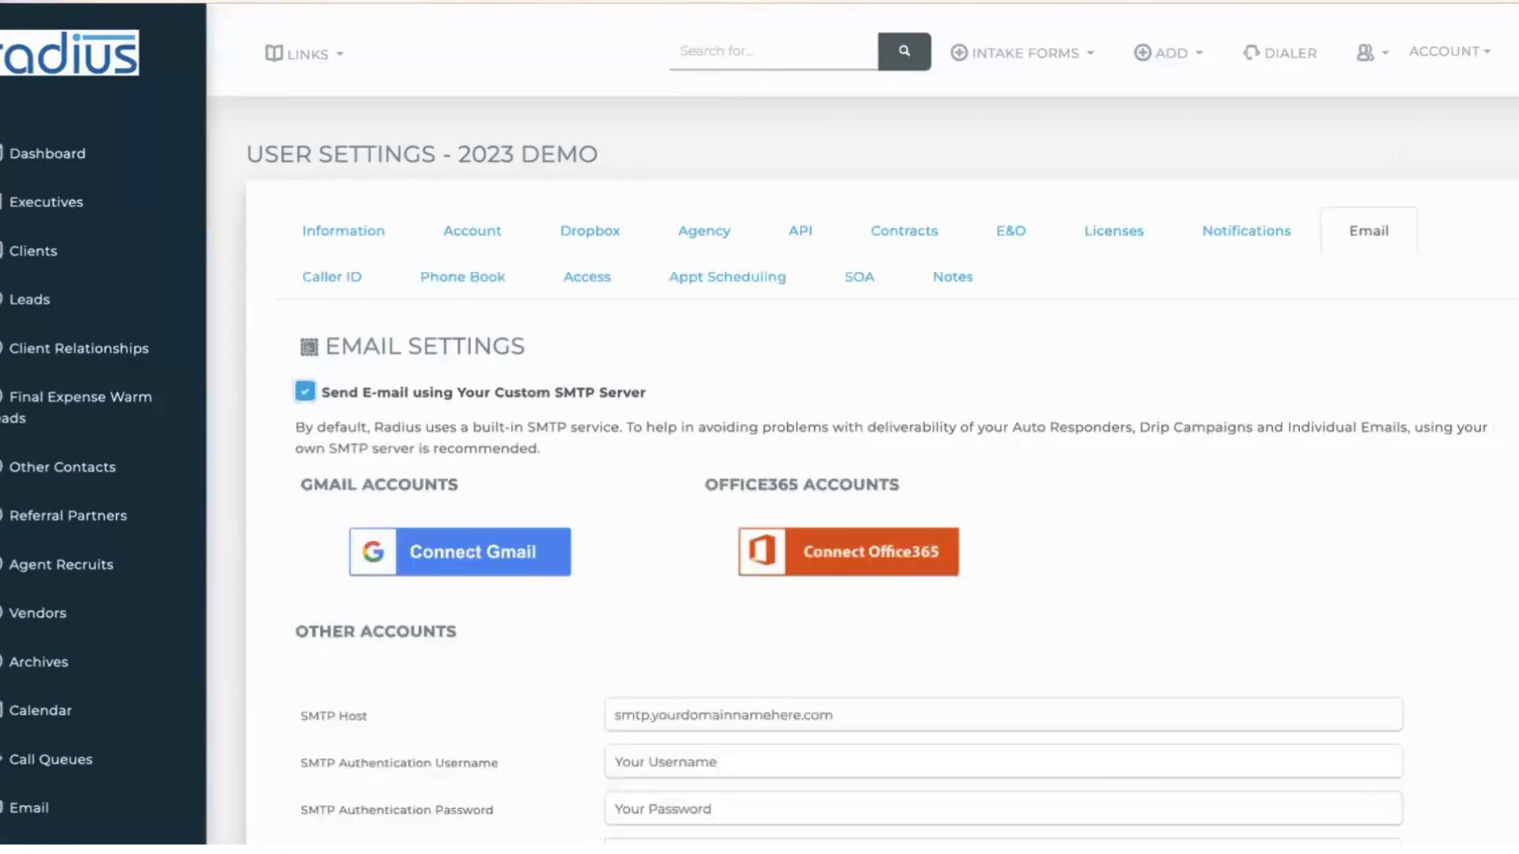
scroll(863, 474, "down", 5)
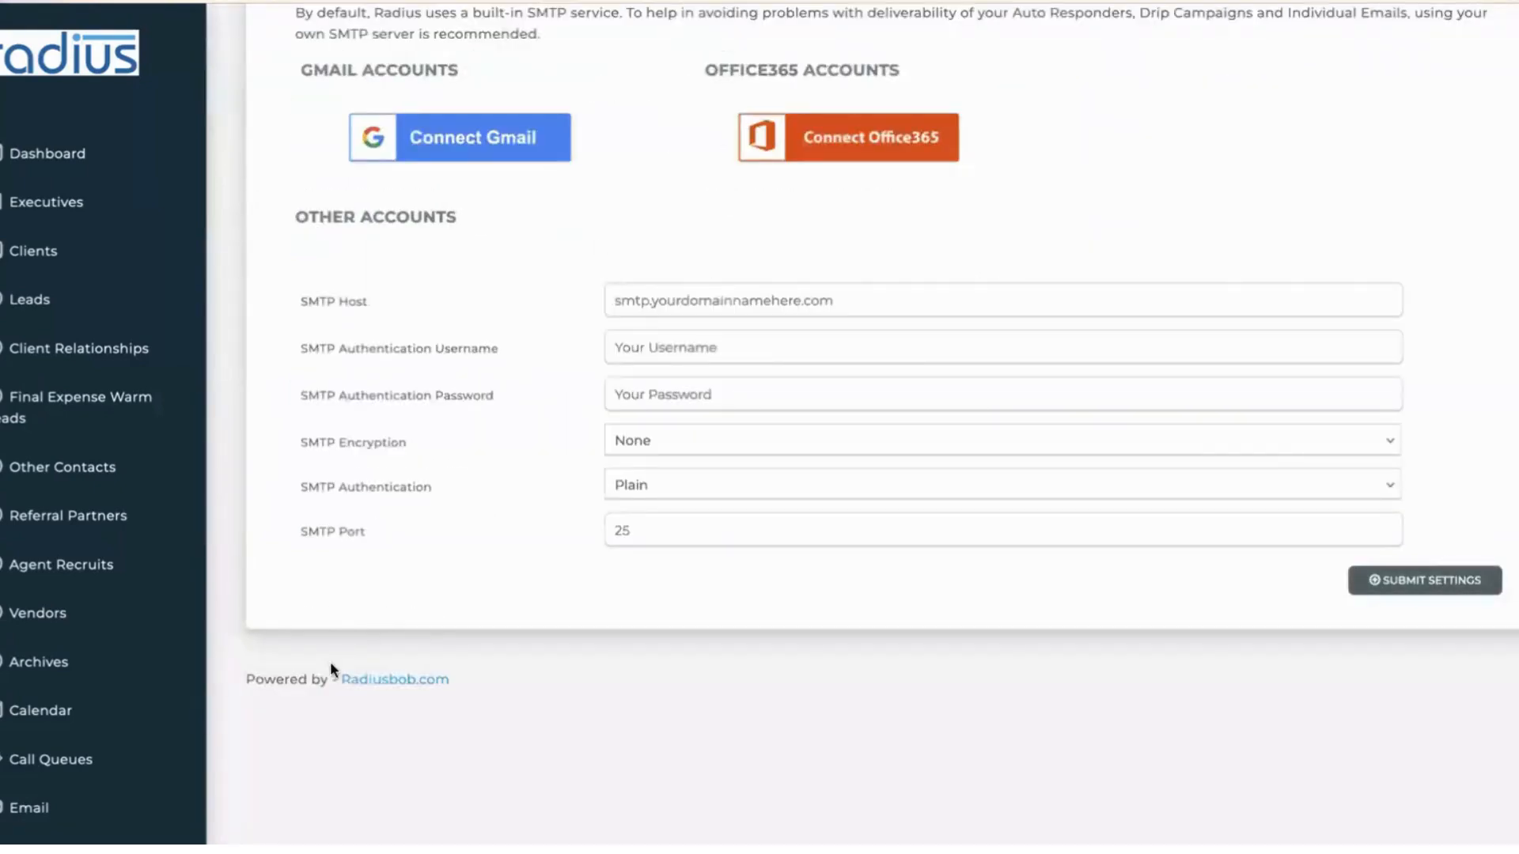
scroll(158, 554, "down", 3)
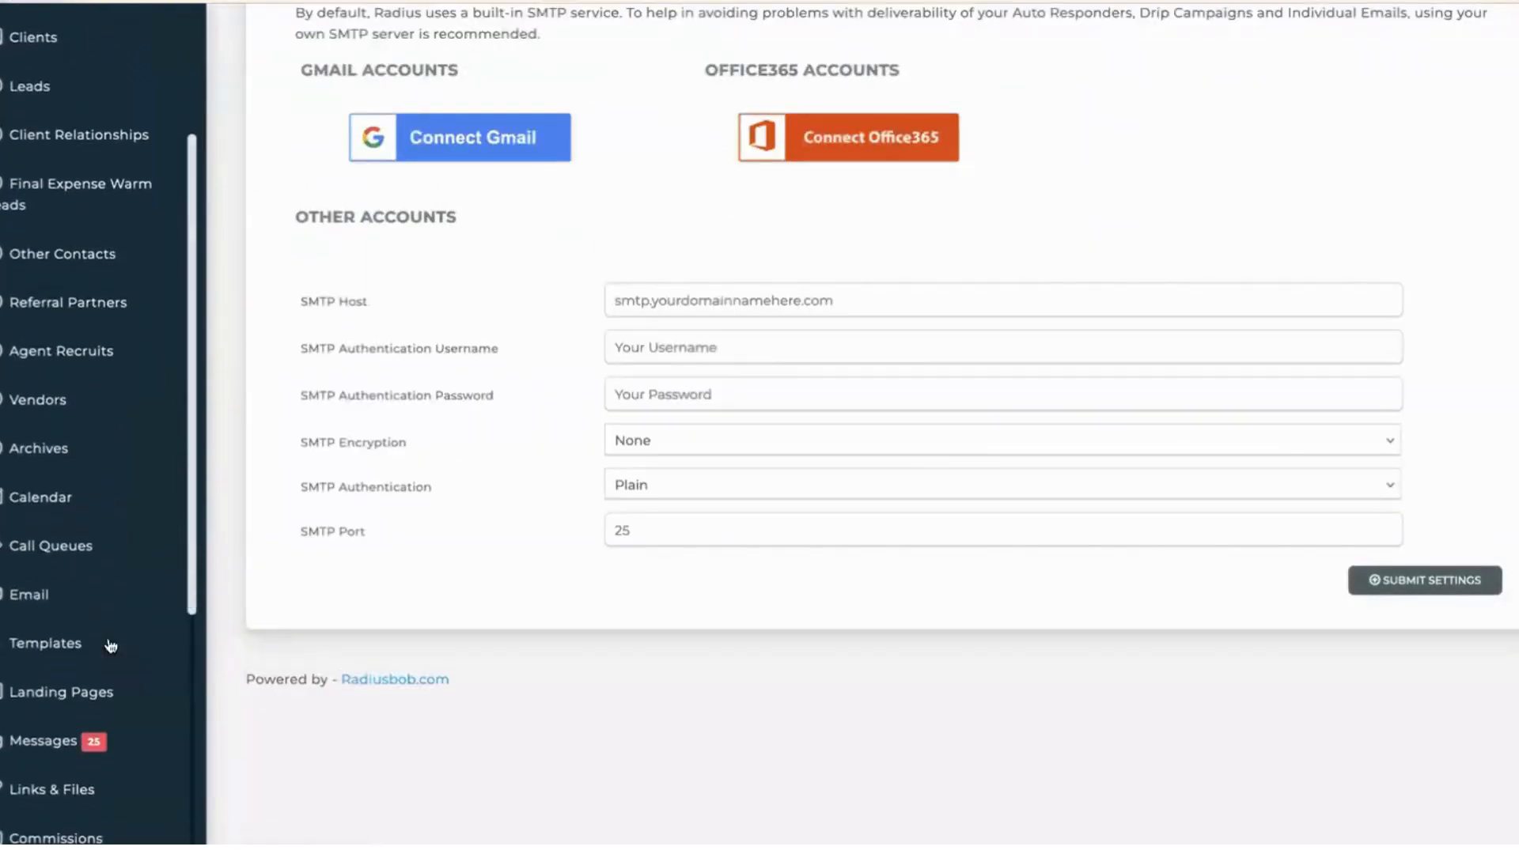
left_click(265, 630)
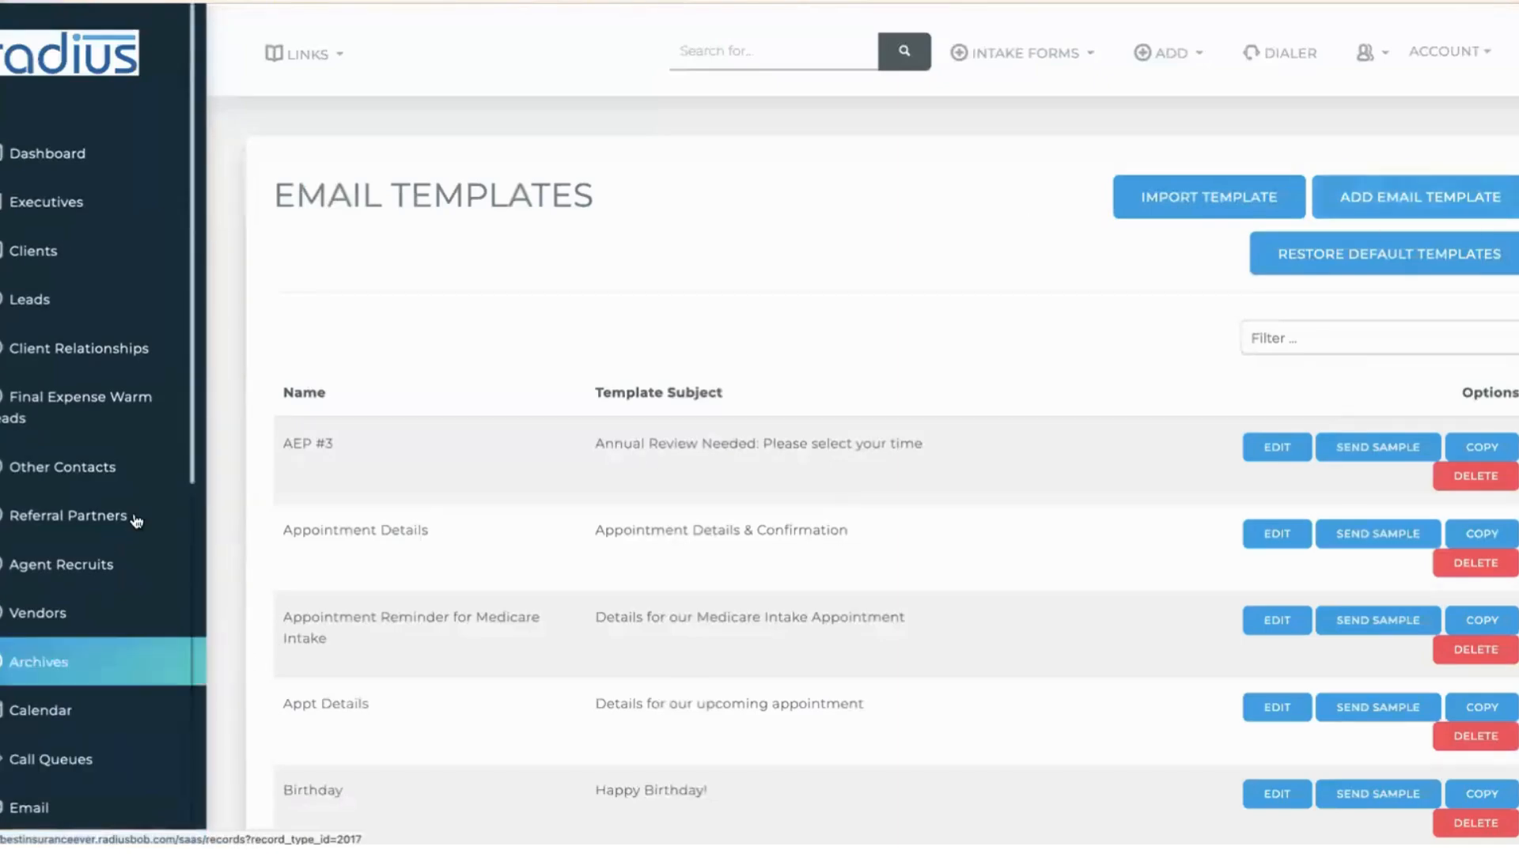
- Reopen the mass email form, leave Select Template empty, and highlight the estimated-count message
scroll(95, 554, "down", 3)
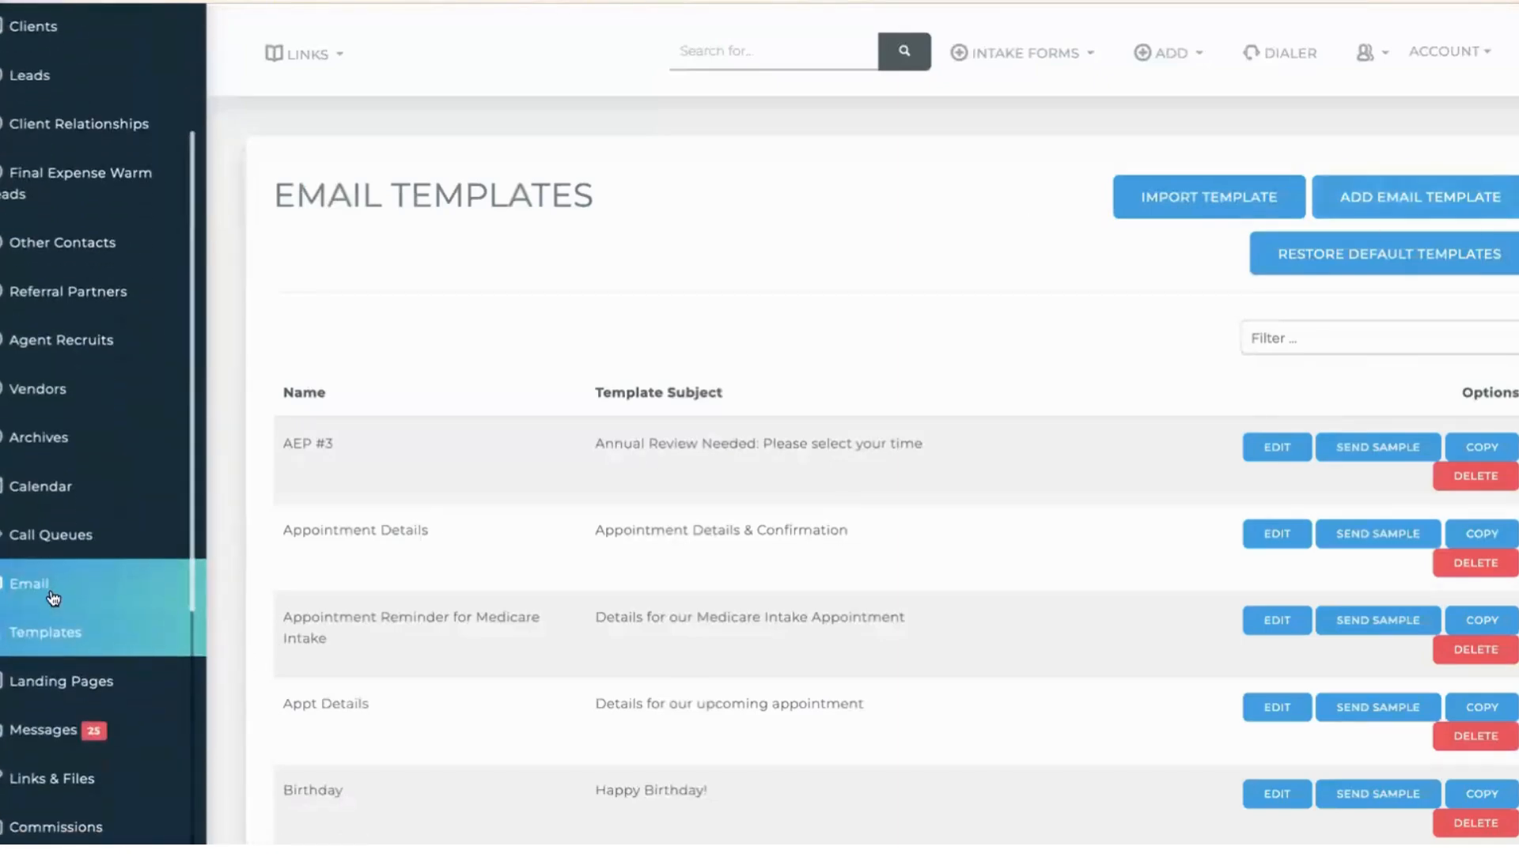
left_click(56, 590)
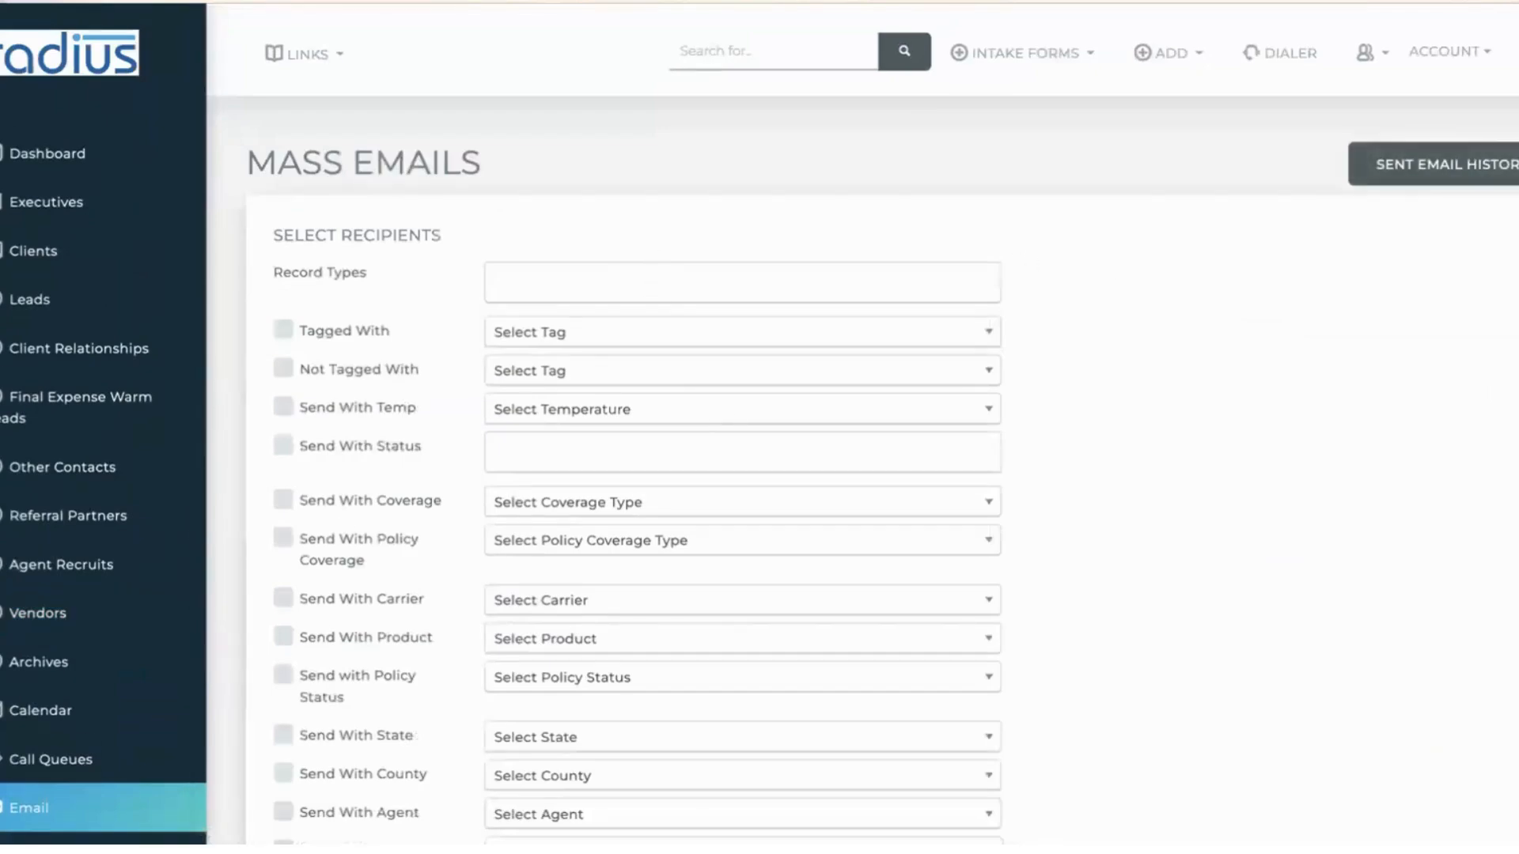
scroll(1356, 451, "down", 10)
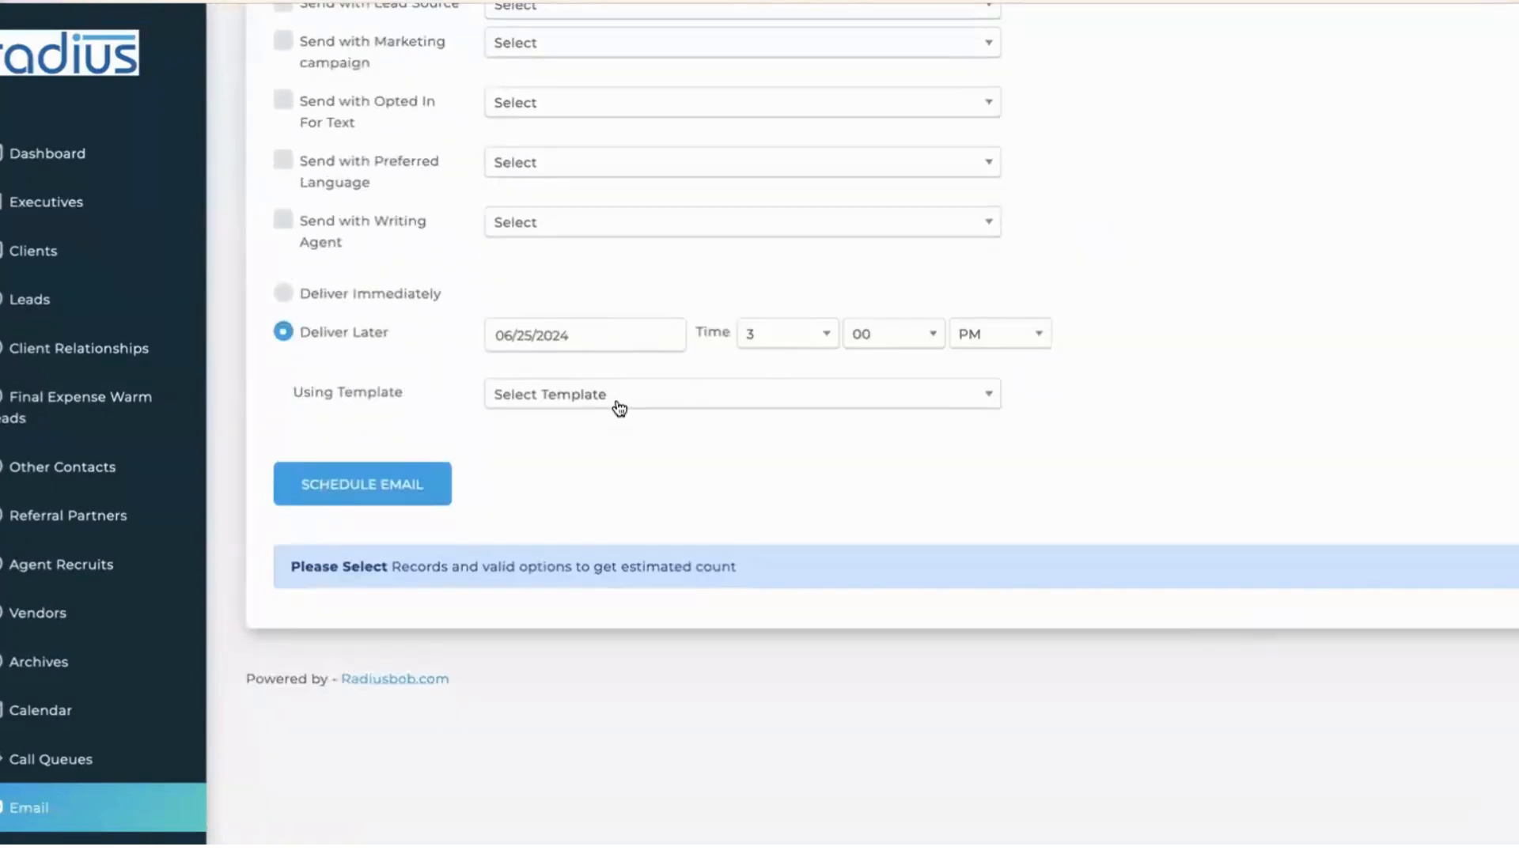
left_click(580, 400)
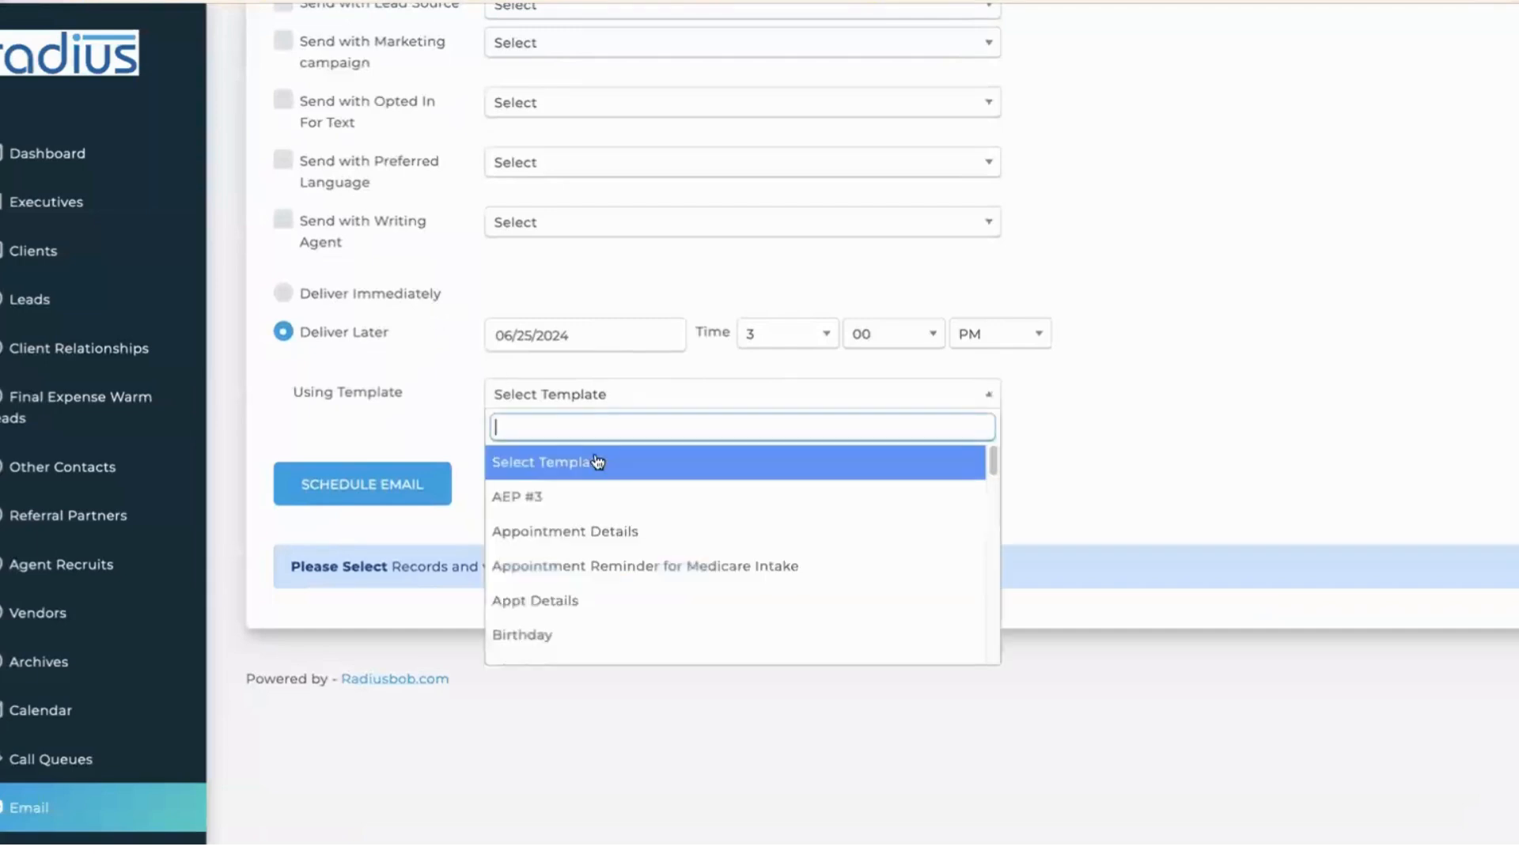
left_click(1219, 408)
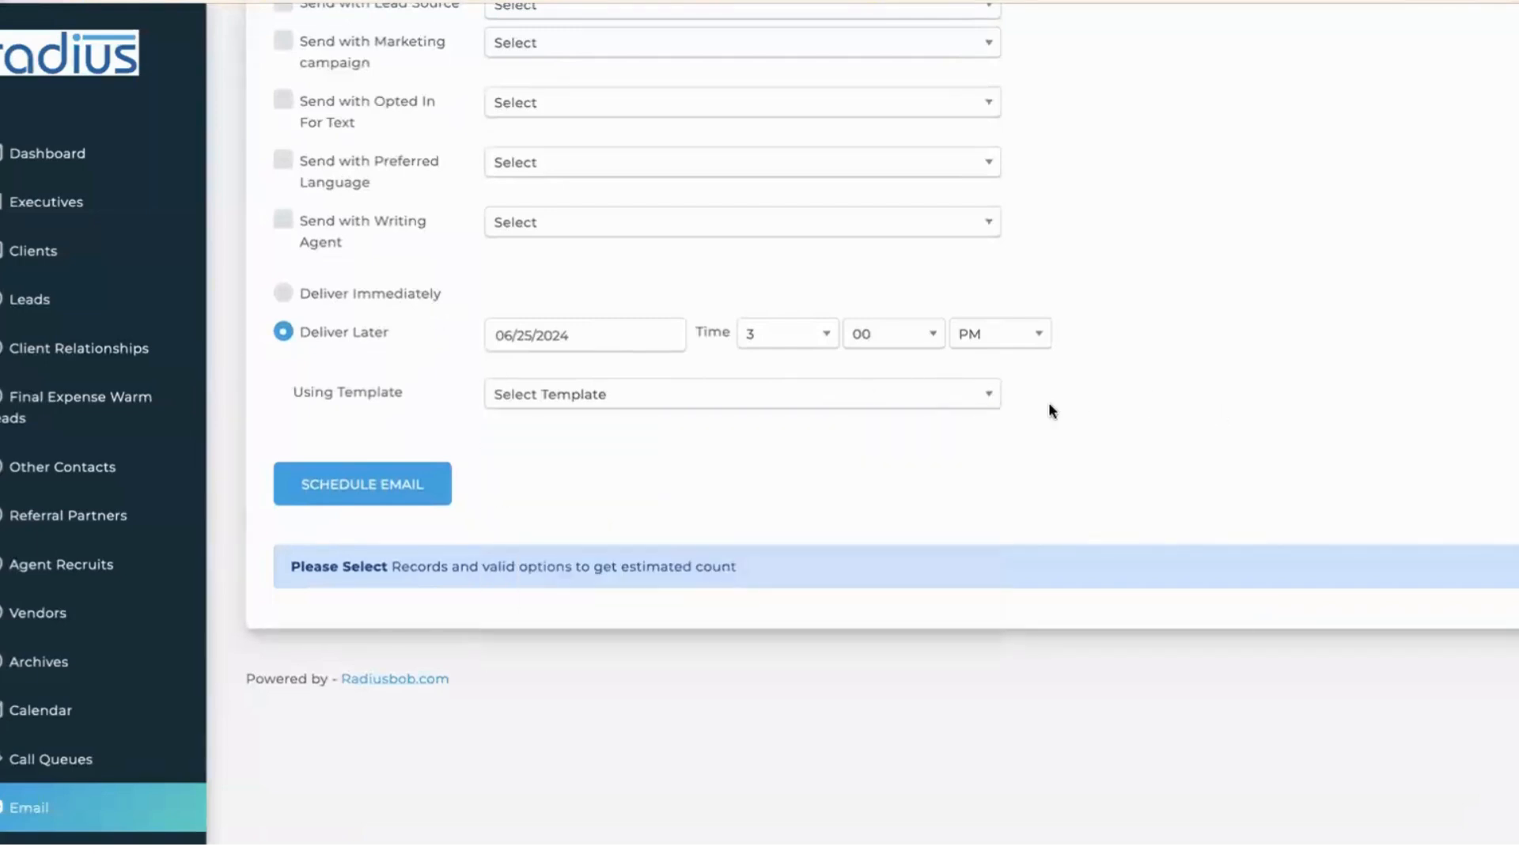
left_click_drag(294, 571, 713, 576)
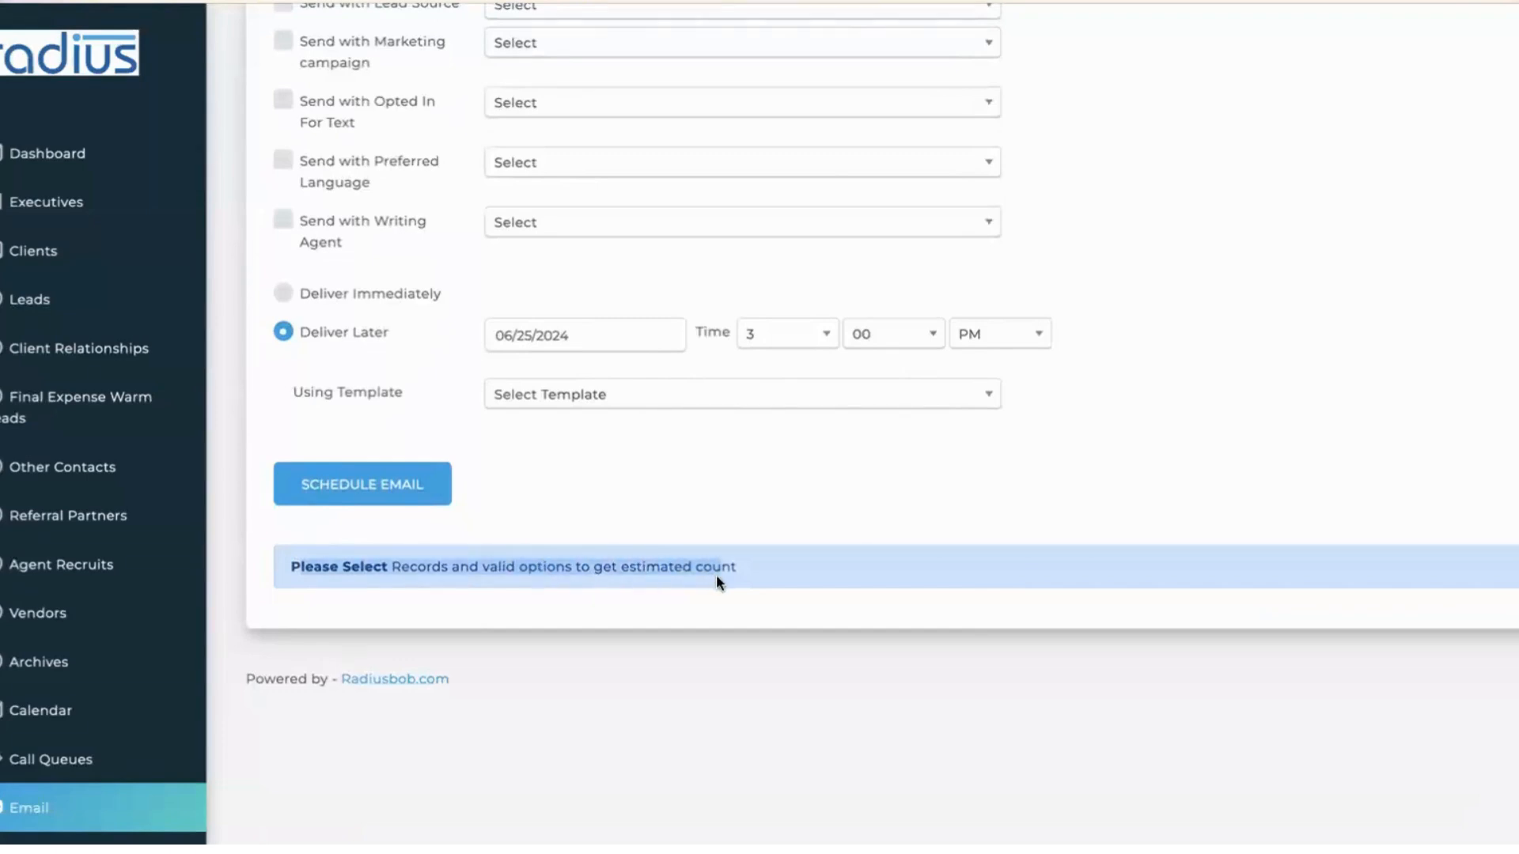